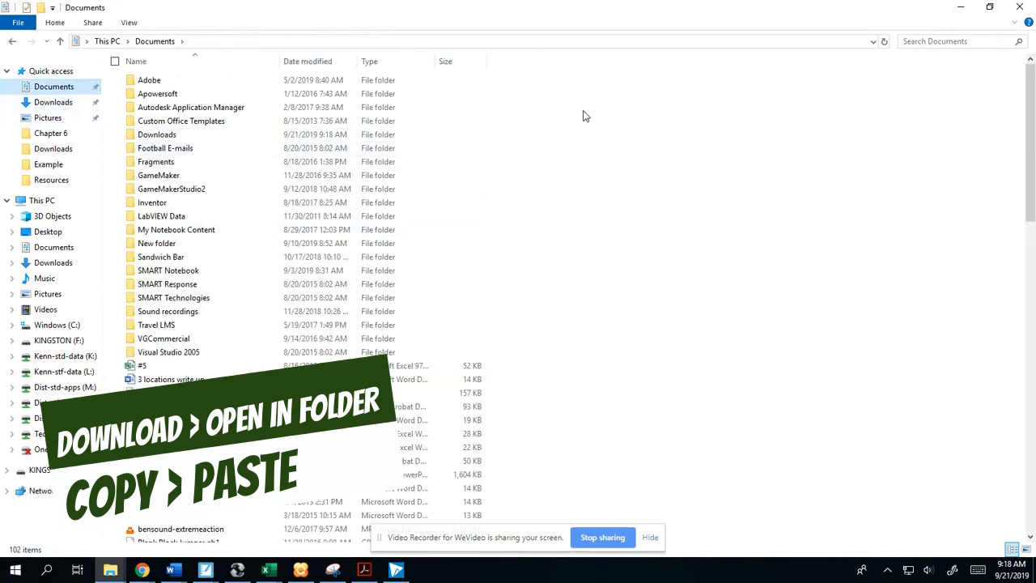
- Create a new folder named Catch the Clown in the Documents folder
{"action": "right_click", "coordinate": [555, 129]}
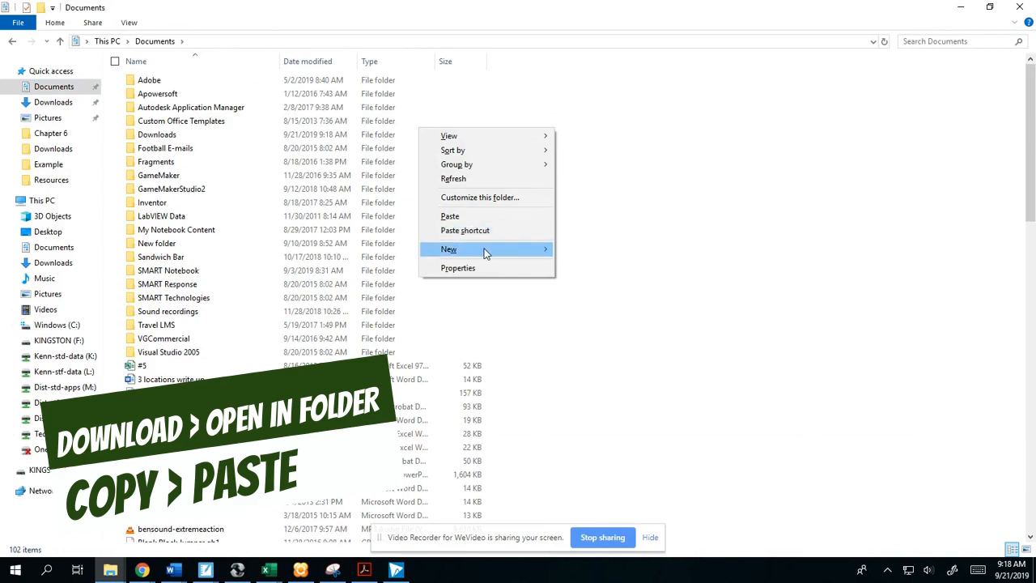
{"action": "mouse_move", "coordinate": [495, 250]}
{"action": "left_click", "coordinate": [568, 250]}
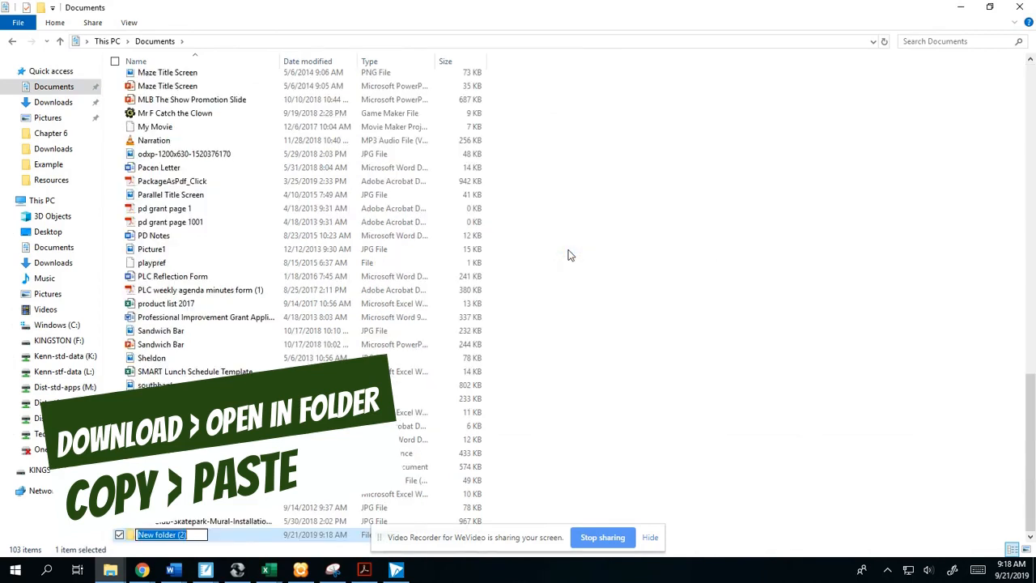
{"action": "type", "text": "Catch"}
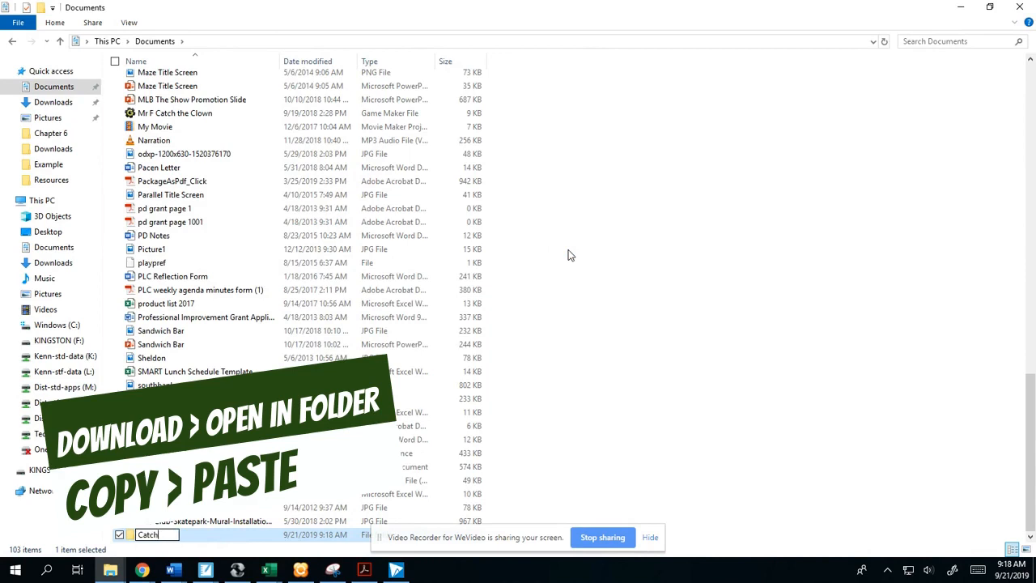
{"action": "type", "text": " the Clown"}
{"action": "key", "text": "Return"}
- Open the Catch the Clown folder and paste the copied game file into it
{"action": "double_click", "coordinate": [167, 535]}
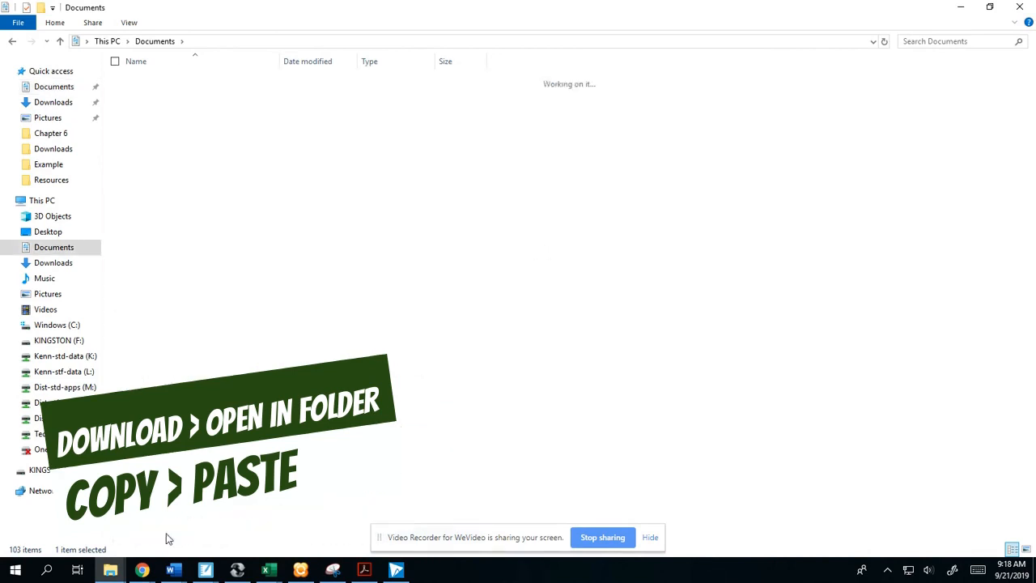
{"action": "right_click", "coordinate": [201, 178]}
{"action": "left_click", "coordinate": [106, 267]}
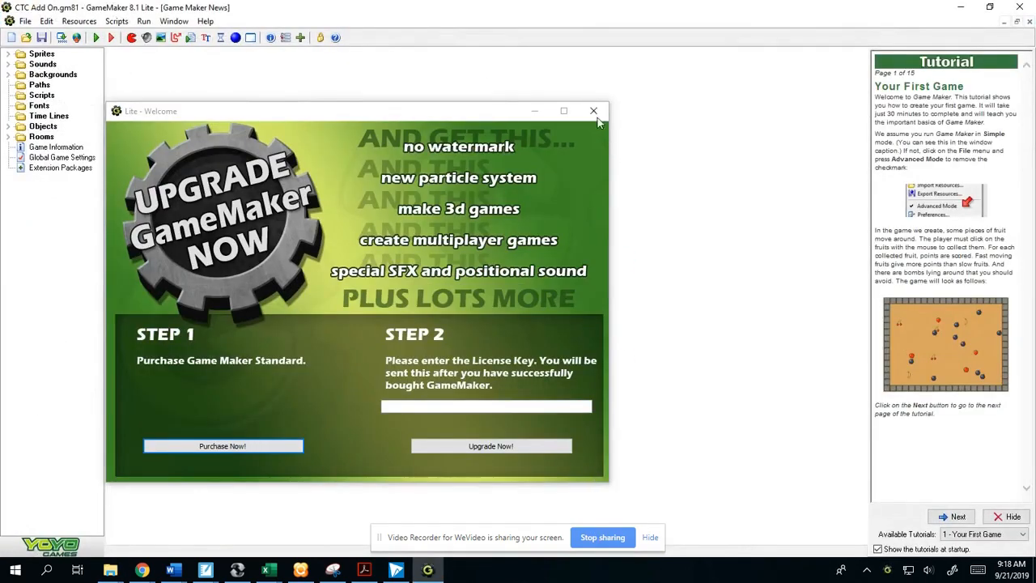
- Dismiss the upgrade window, expand the Sprites, Sounds, Objects and Rooms groups, and open the rm_main room to examine the game's resources
{"action": "left_click", "coordinate": [596, 111]}
{"action": "double_click", "coordinate": [39, 54]}
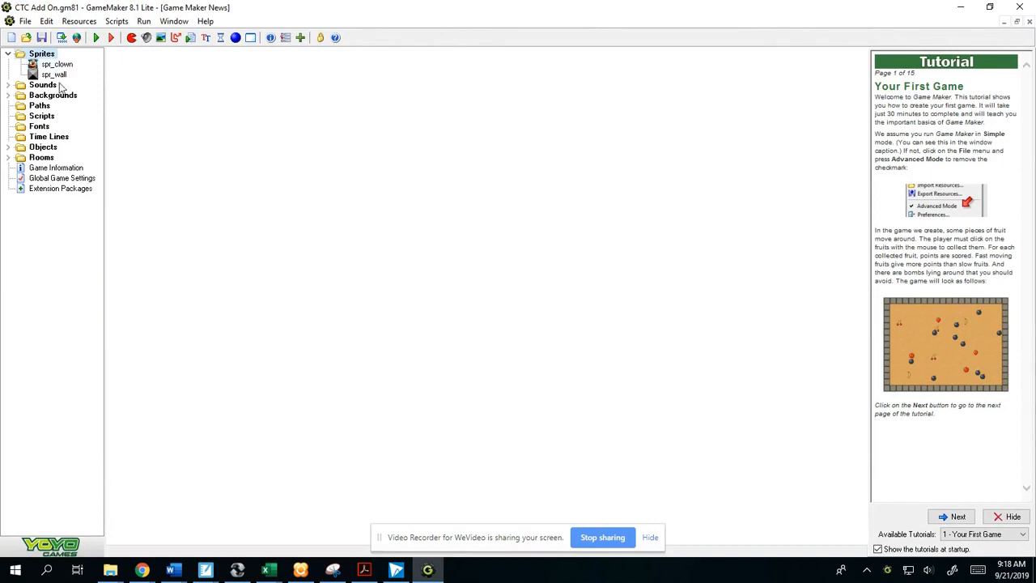
{"action": "double_click", "coordinate": [45, 85]}
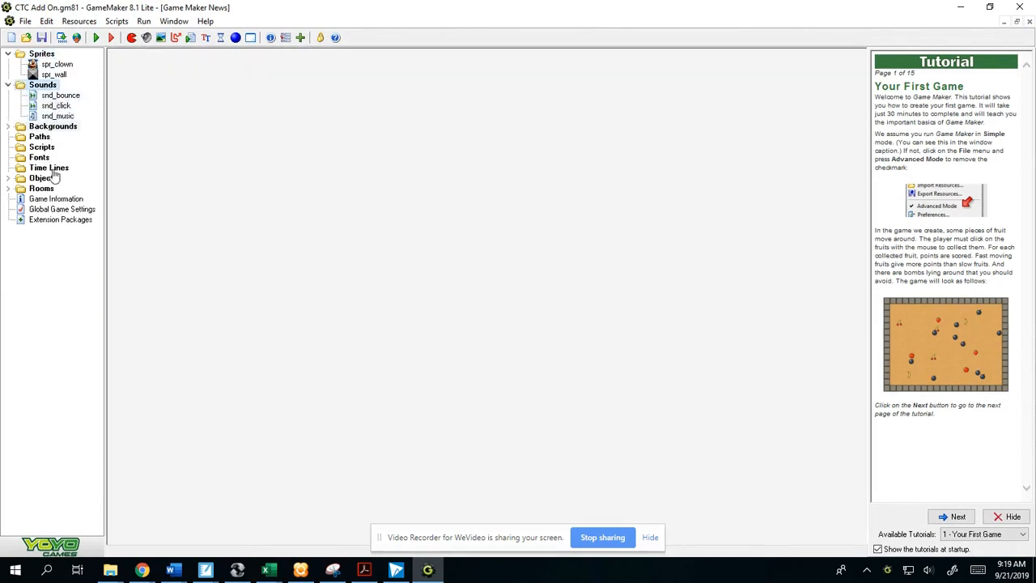
{"action": "double_click", "coordinate": [43, 178]}
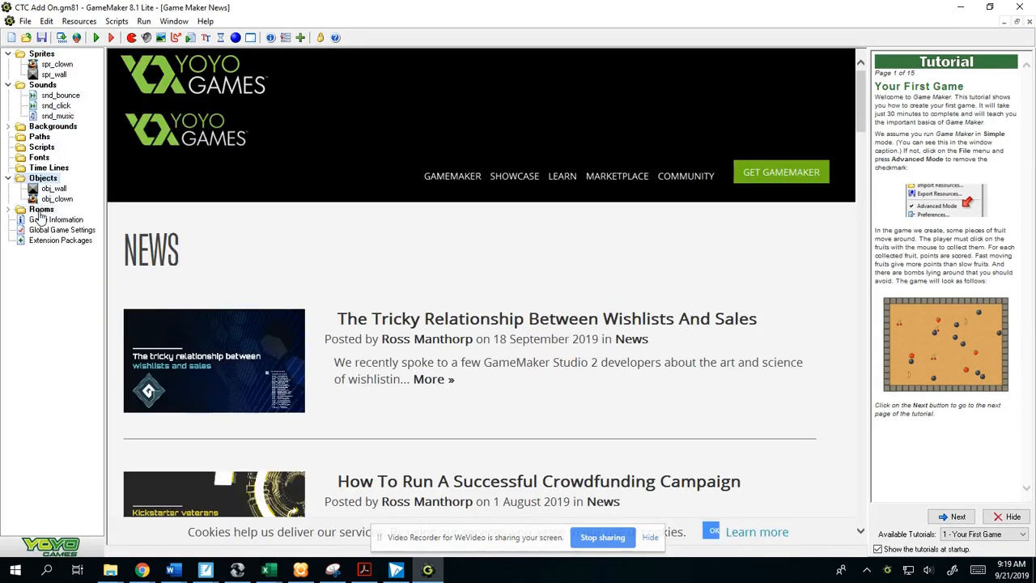
{"action": "double_click", "coordinate": [41, 210]}
{"action": "double_click", "coordinate": [53, 220]}
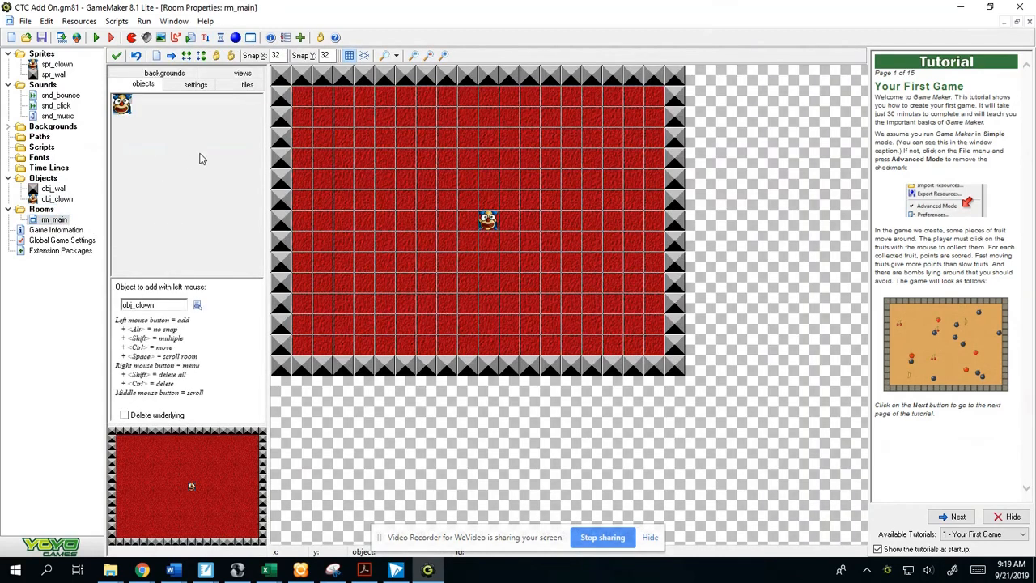
- Switch to Chrome and review the add-on instructions of the Catch the Clown w/ Add-Ons assignment
{"action": "mouse_move", "coordinate": [142, 570]}
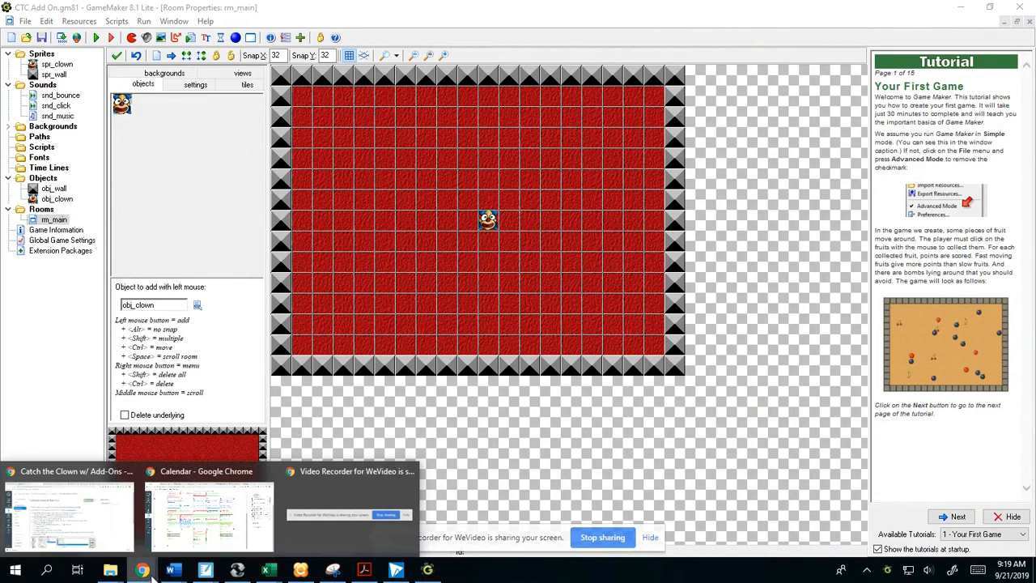
{"action": "left_click", "coordinate": [69, 514]}
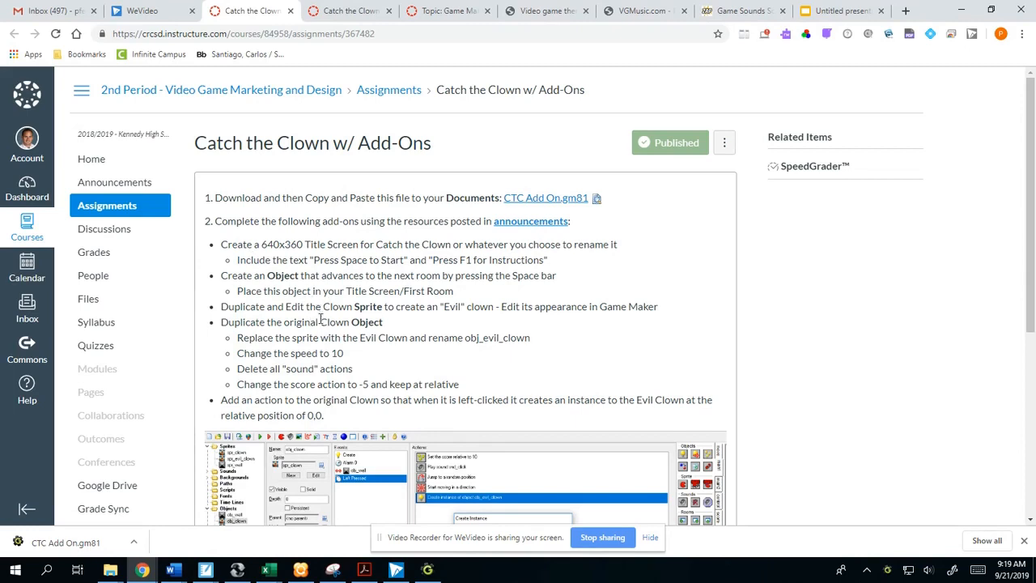
{"action": "left_click", "coordinate": [343, 11]}
{"action": "scroll", "coordinate": [370, 380], "scroll_direction": "down", "scroll_amount": 3}
{"action": "scroll", "coordinate": [429, 387], "scroll_direction": "up", "scroll_amount": 3}
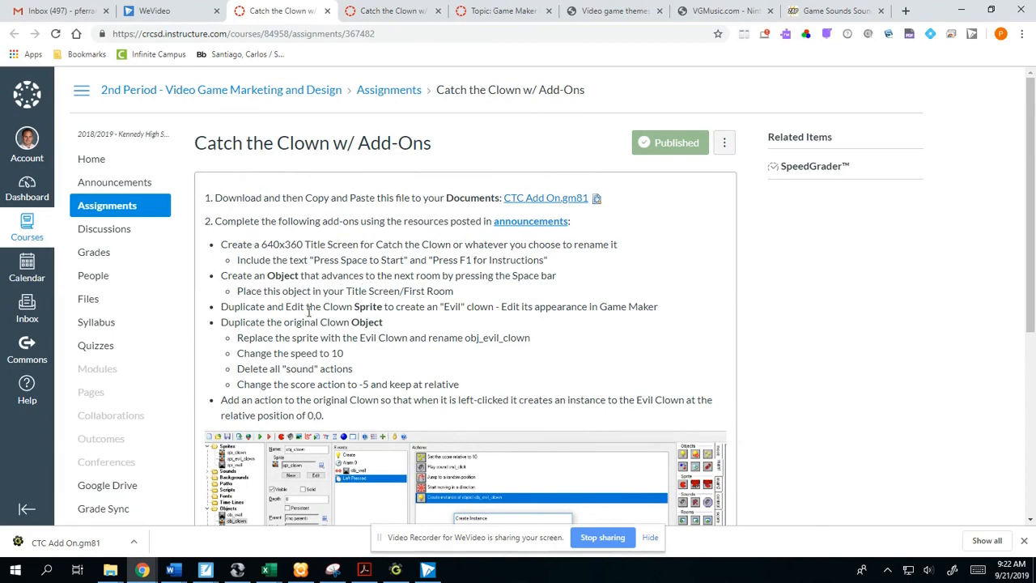
- Switch to PowerPoint by searching for it on the computer, and create a blank presentation
{"action": "left_click", "coordinate": [20, 573]}
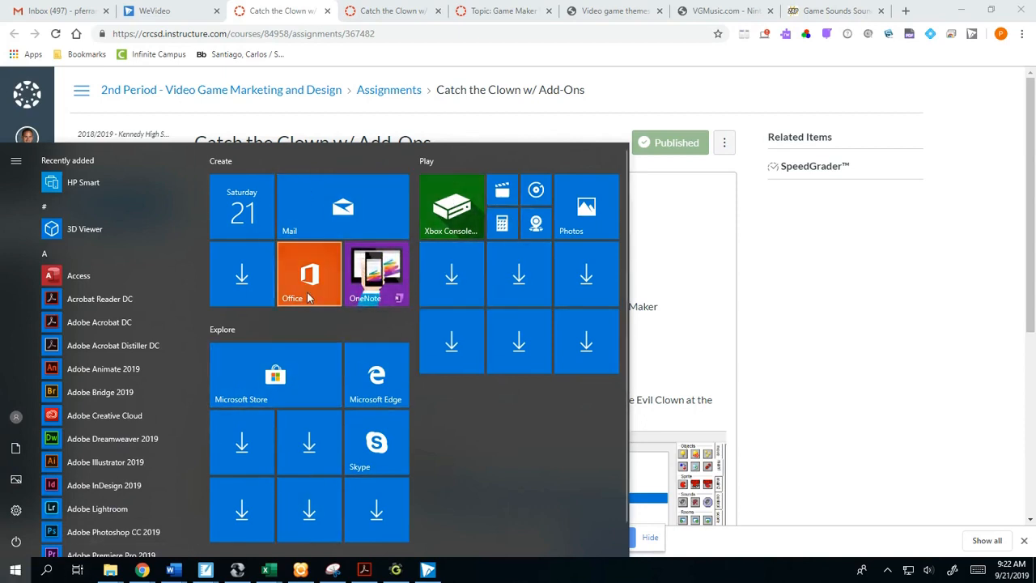
{"action": "left_click", "coordinate": [47, 572]}
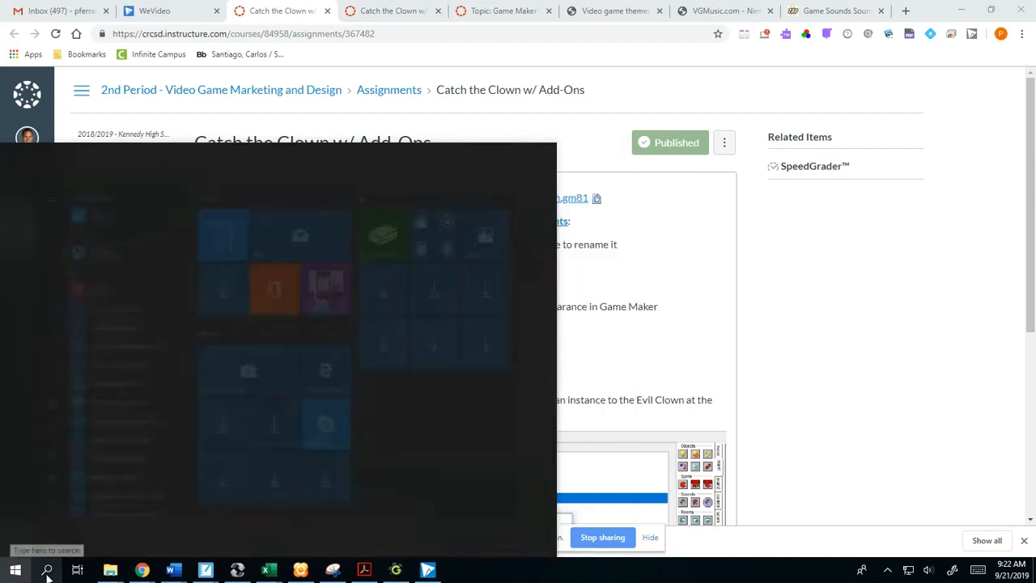
{"action": "type", "text": "pow"}
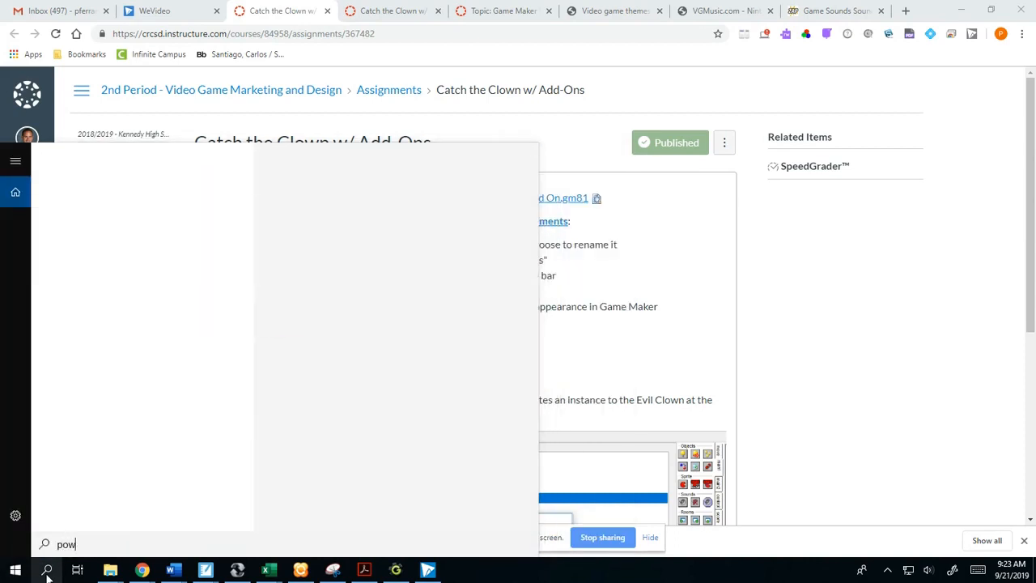
{"action": "left_click", "coordinate": [151, 225]}
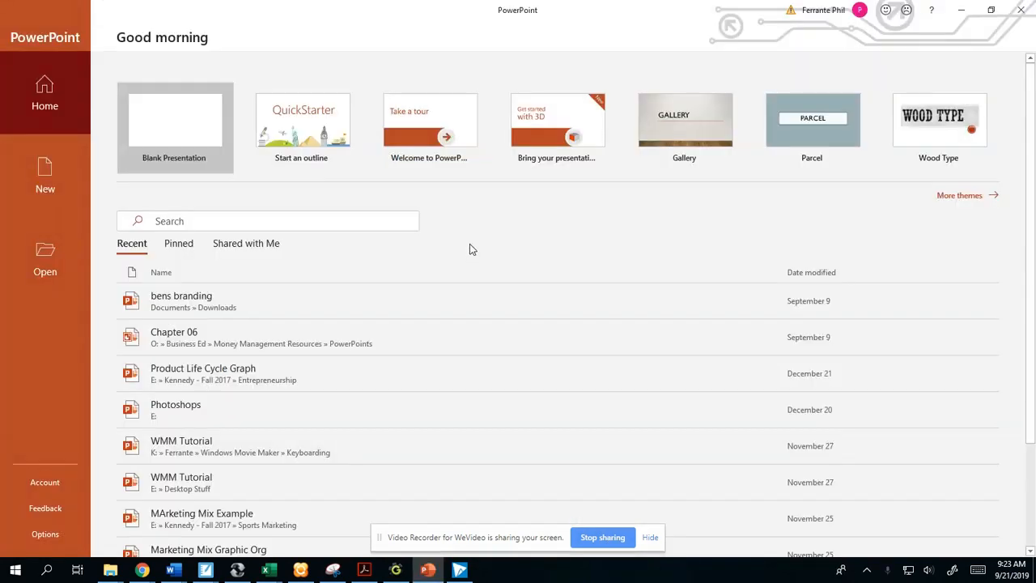
{"action": "left_click", "coordinate": [183, 136]}
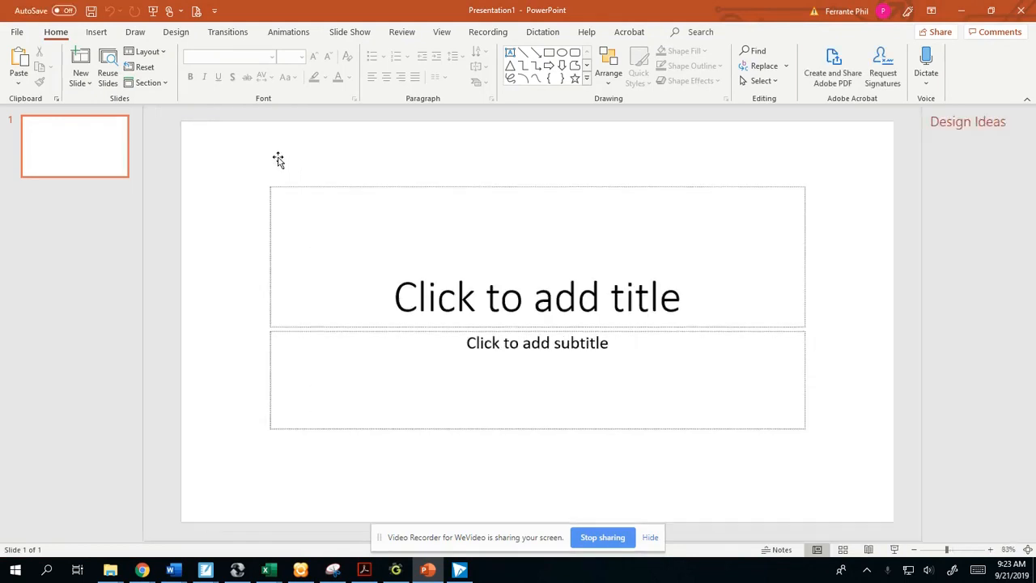
- Close the Design Ideas suggestions and delete the title and subtitle placeholders from the slide
{"action": "left_click", "coordinate": [1019, 119]}
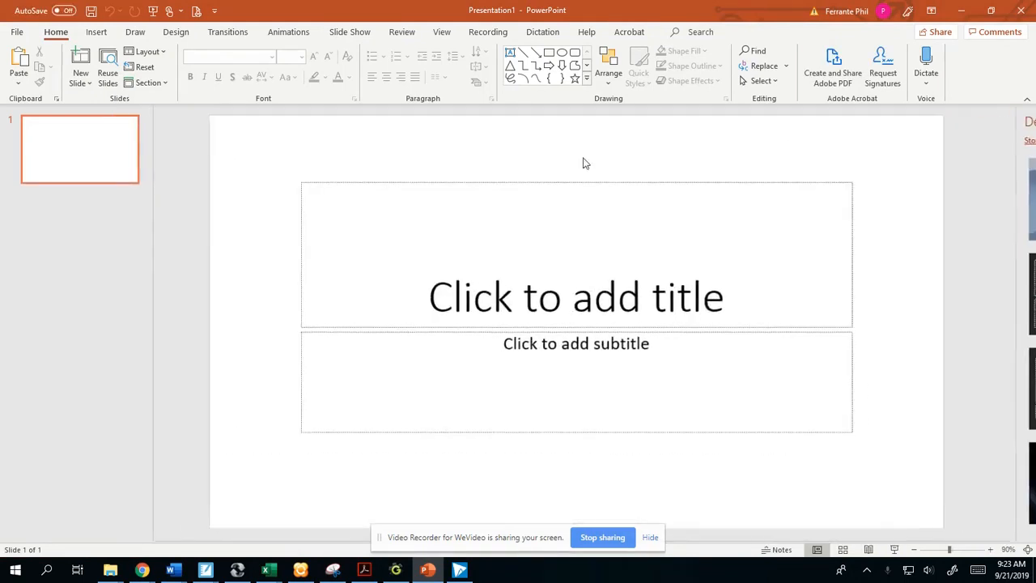
{"action": "left_click_drag", "start_coordinate": [280, 150], "coordinate": [957, 518]}
{"action": "key", "text": "Delete"}
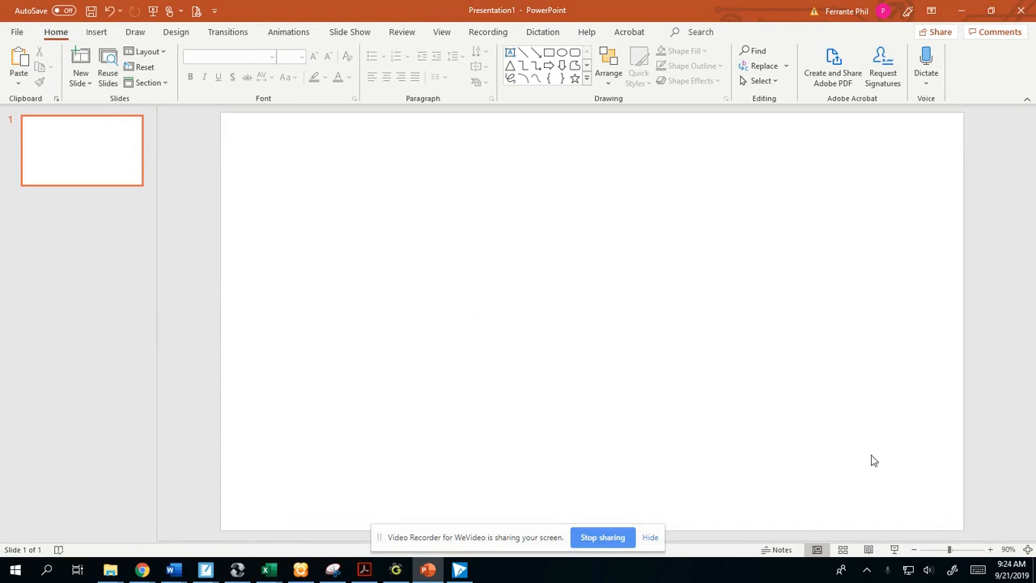
- Insert the clown picture from inside the Video Games > Game Maker 8 > Tutorials folder on the K: drive
{"action": "left_click", "coordinate": [96, 33]}
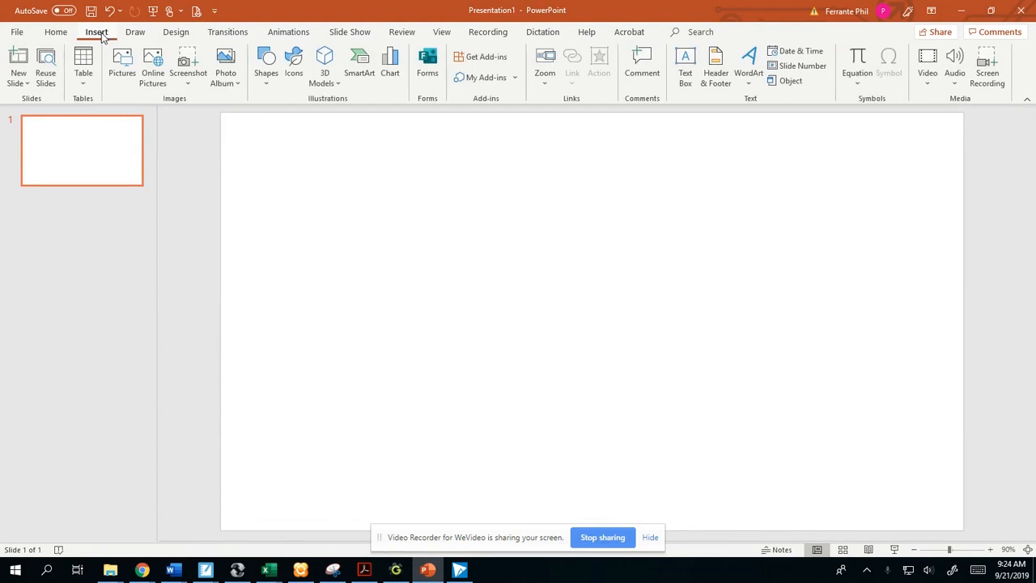
{"action": "left_click", "coordinate": [127, 65]}
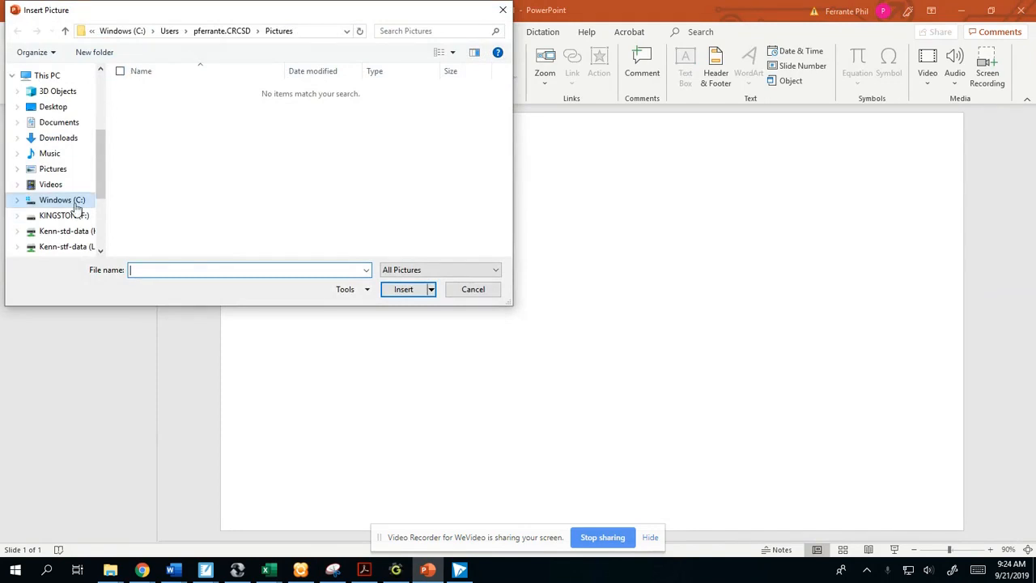
{"action": "left_click", "coordinate": [75, 232]}
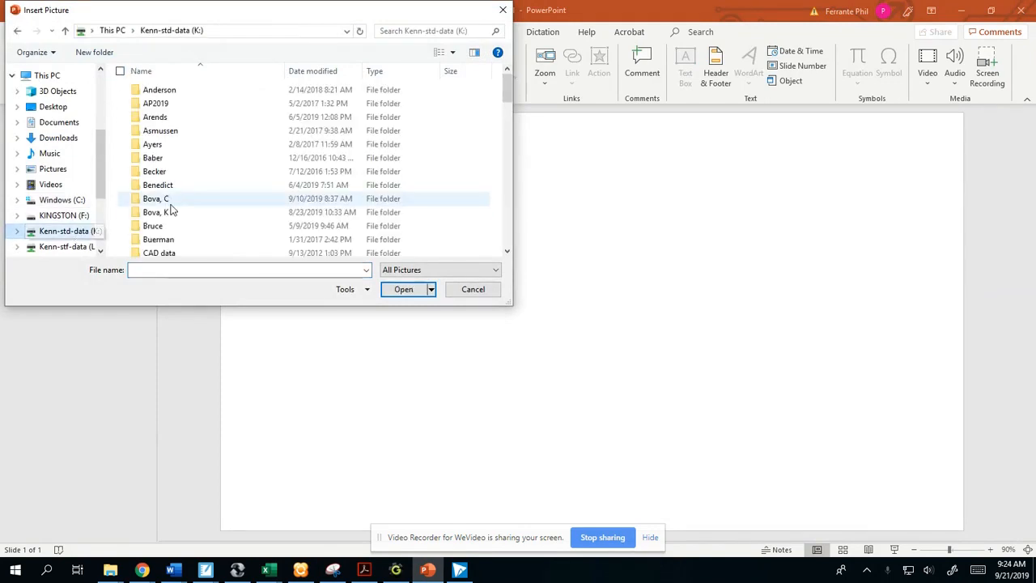
{"action": "scroll", "coordinate": [174, 201], "scroll_direction": "down", "scroll_amount": 8}
{"action": "double_click", "coordinate": [179, 93]}
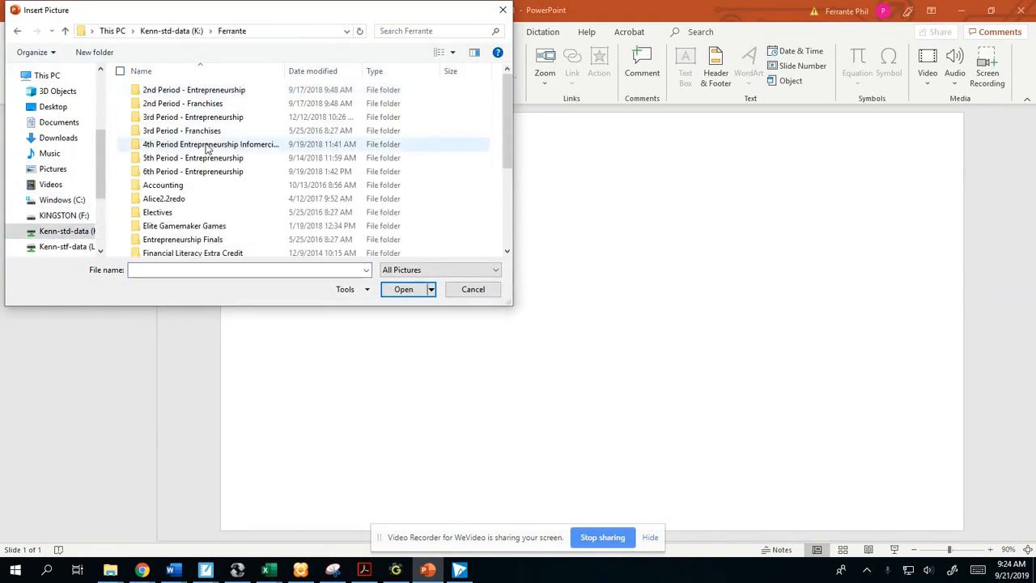
{"action": "scroll", "coordinate": [182, 162], "scroll_direction": "down", "scroll_amount": 4}
{"action": "double_click", "coordinate": [176, 236]}
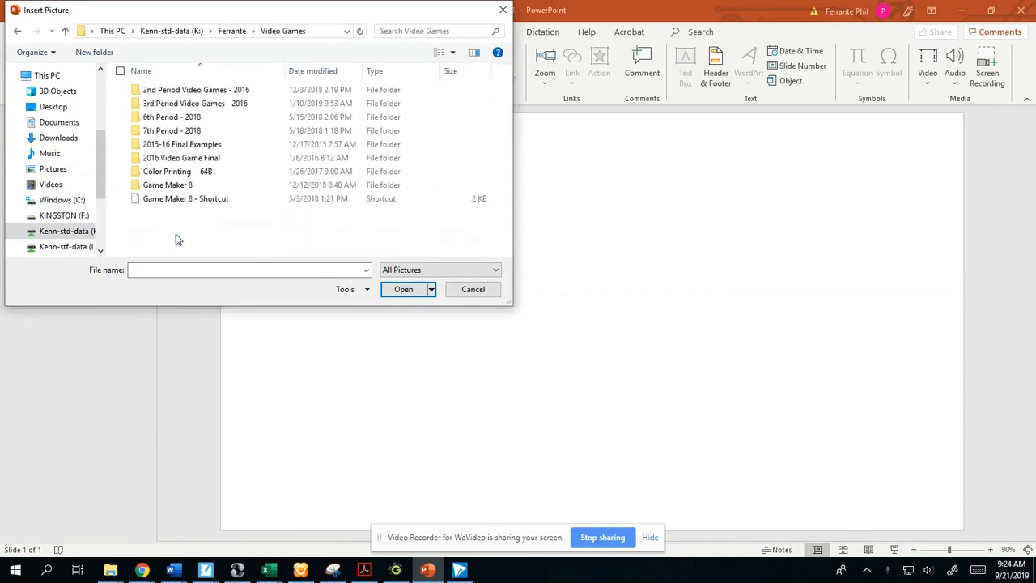
{"action": "double_click", "coordinate": [185, 190]}
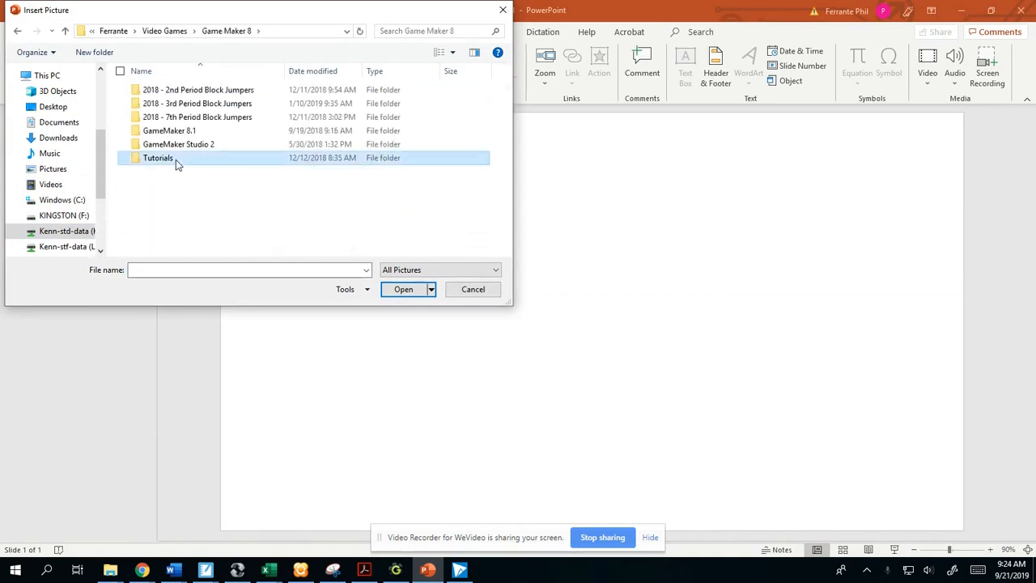
{"action": "double_click", "coordinate": [175, 159]}
{"action": "double_click", "coordinate": [192, 93]}
{"action": "double_click", "coordinate": [183, 104]}
{"action": "double_click", "coordinate": [181, 106]}
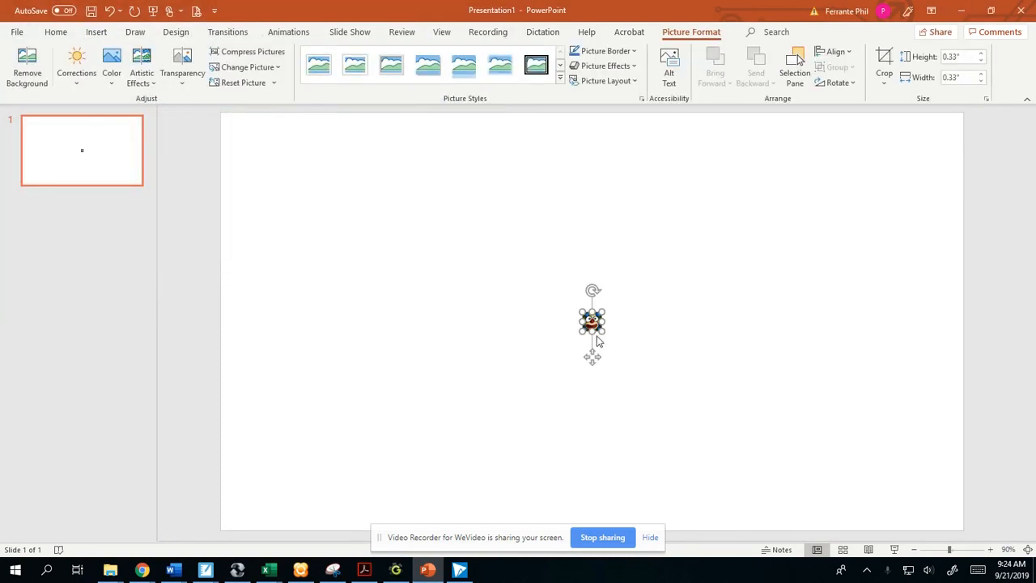
- Enlarge the clown picture to about 2.43" by 2.43" and place it in the middle of the slide
{"action": "left_click", "coordinate": [656, 429]}
{"action": "left_click_drag", "start_coordinate": [603, 332], "coordinate": [717, 420]}
{"action": "left_click_drag", "start_coordinate": [678, 387], "coordinate": [620, 324]}
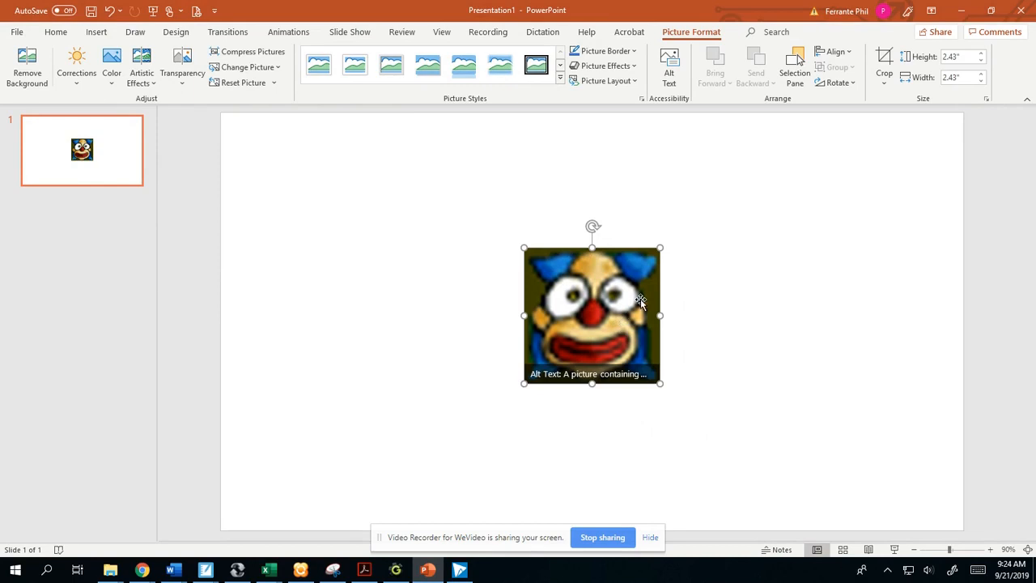
{"action": "left_click", "coordinate": [484, 161]}
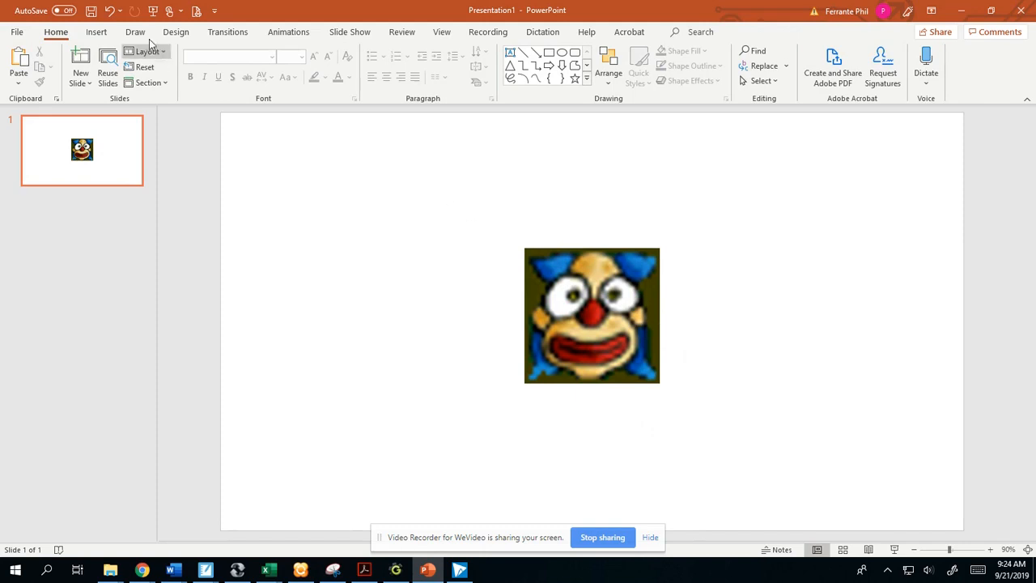
- Remove the clown picture's background, marking the forehead, blue hair, cheek and ear as areas to keep, and apply the changes
{"action": "left_click", "coordinate": [557, 294]}
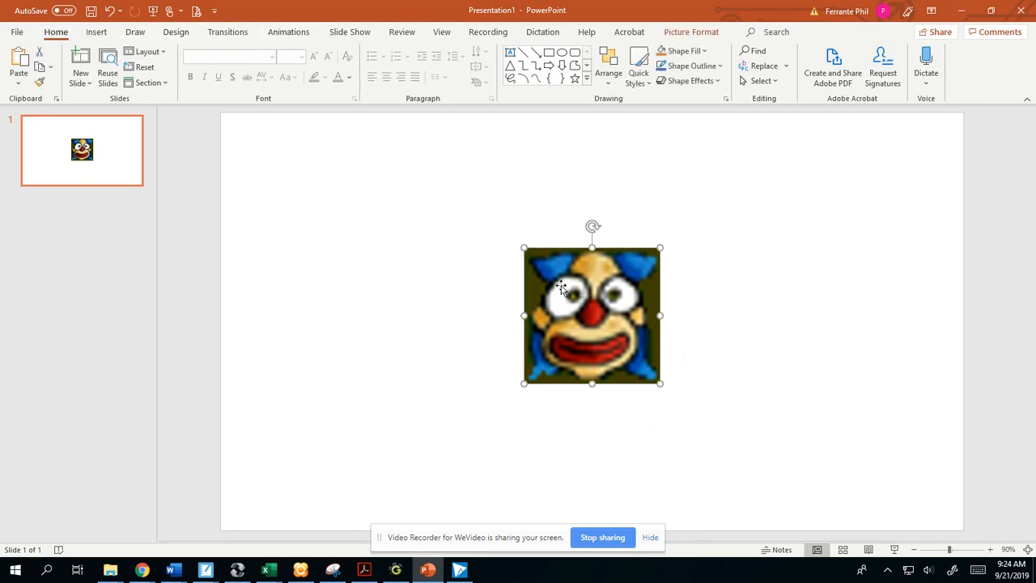
{"action": "left_click", "coordinate": [681, 34]}
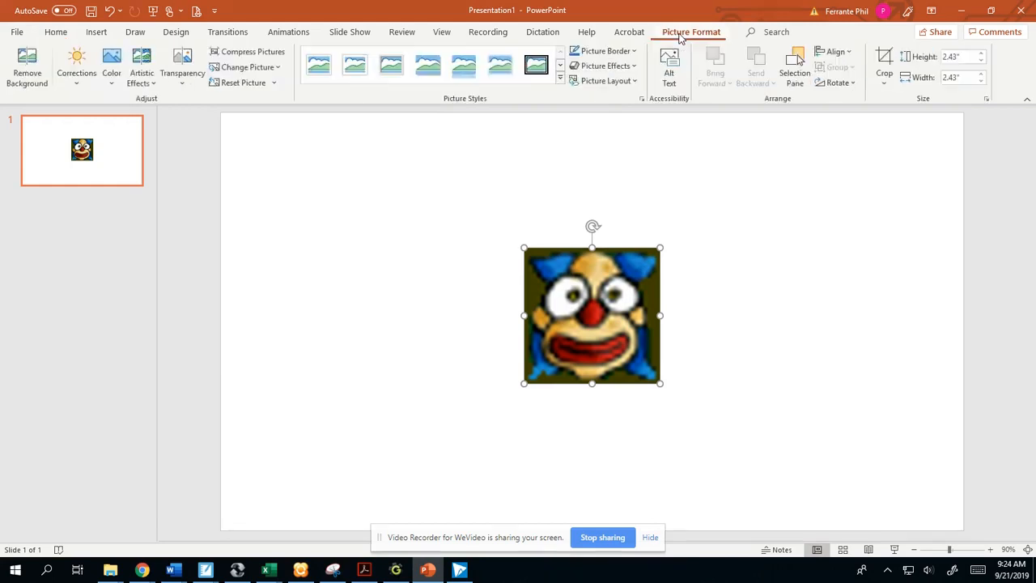
{"action": "left_click", "coordinate": [25, 65]}
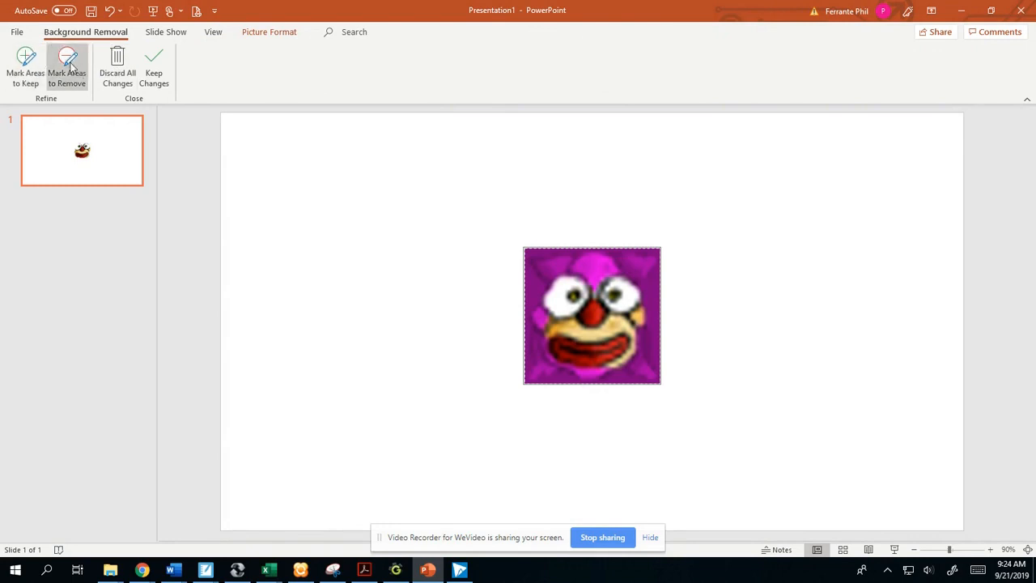
{"action": "left_click", "coordinate": [26, 63]}
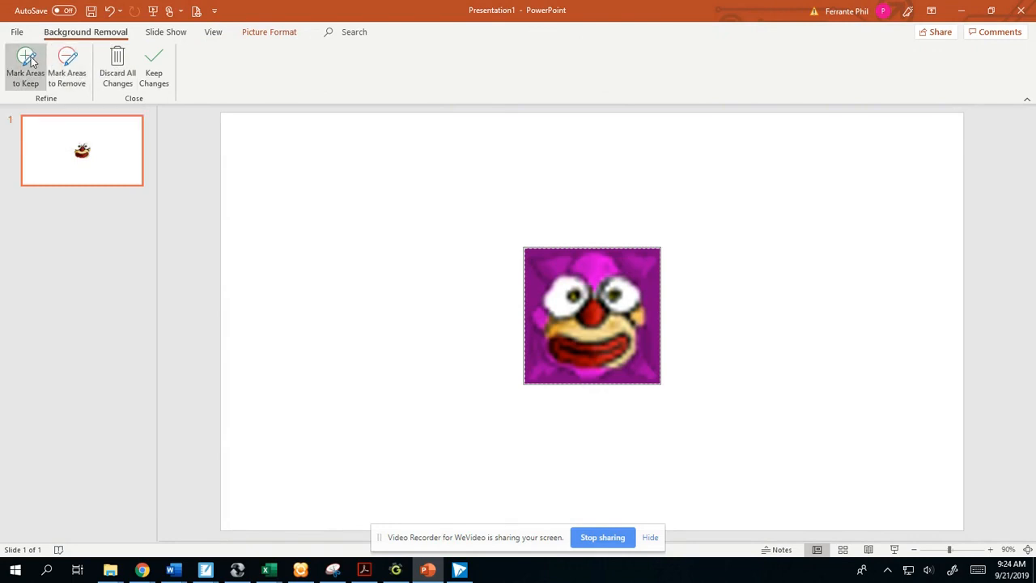
{"action": "left_click", "coordinate": [593, 270]}
{"action": "left_click", "coordinate": [552, 260]}
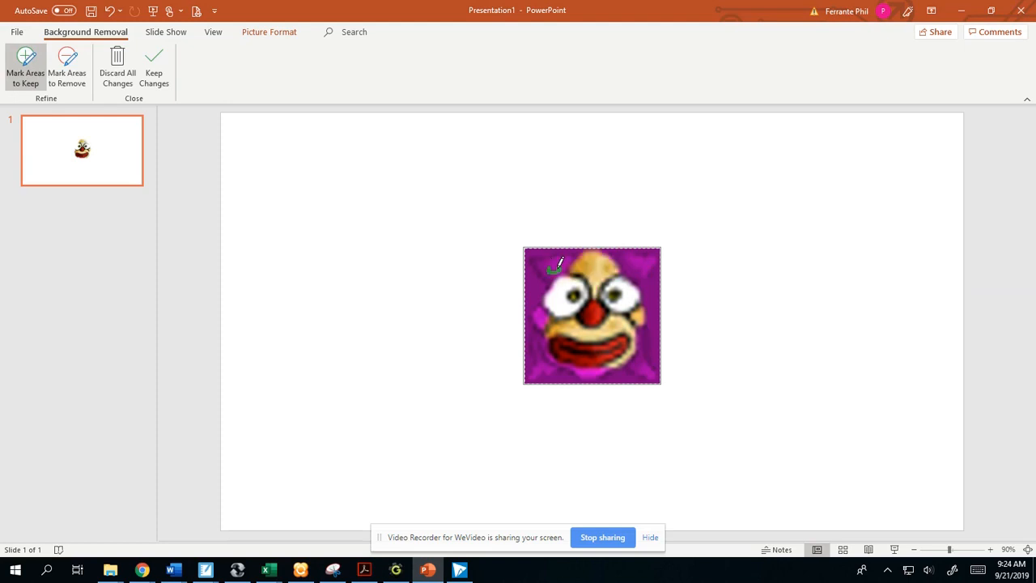
{"action": "left_click", "coordinate": [633, 263]}
{"action": "left_click", "coordinate": [644, 360]}
{"action": "left_click_drag", "start_coordinate": [545, 345], "coordinate": [547, 340]}
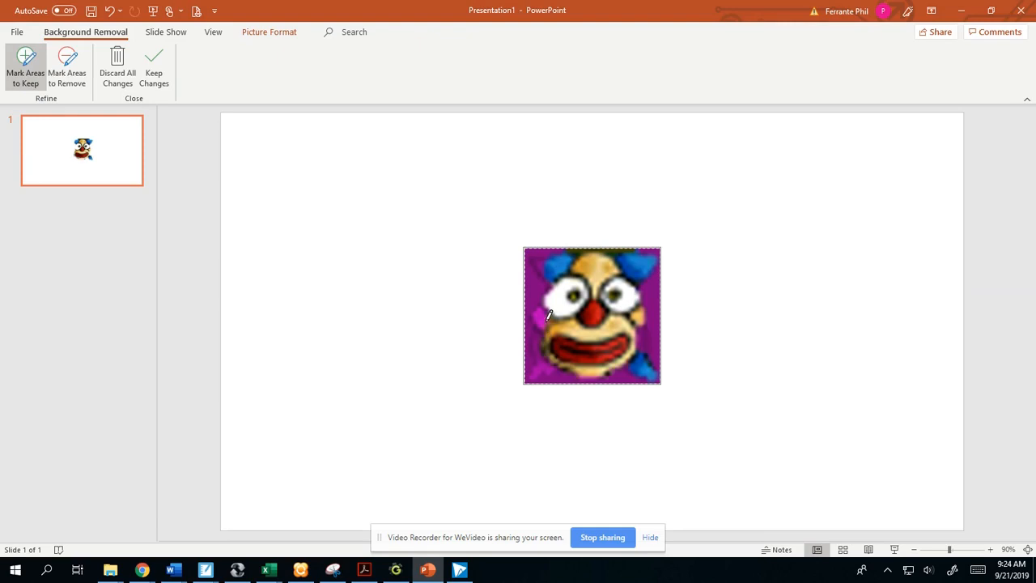
{"action": "left_click", "coordinate": [544, 321]}
{"action": "left_click", "coordinate": [551, 367]}
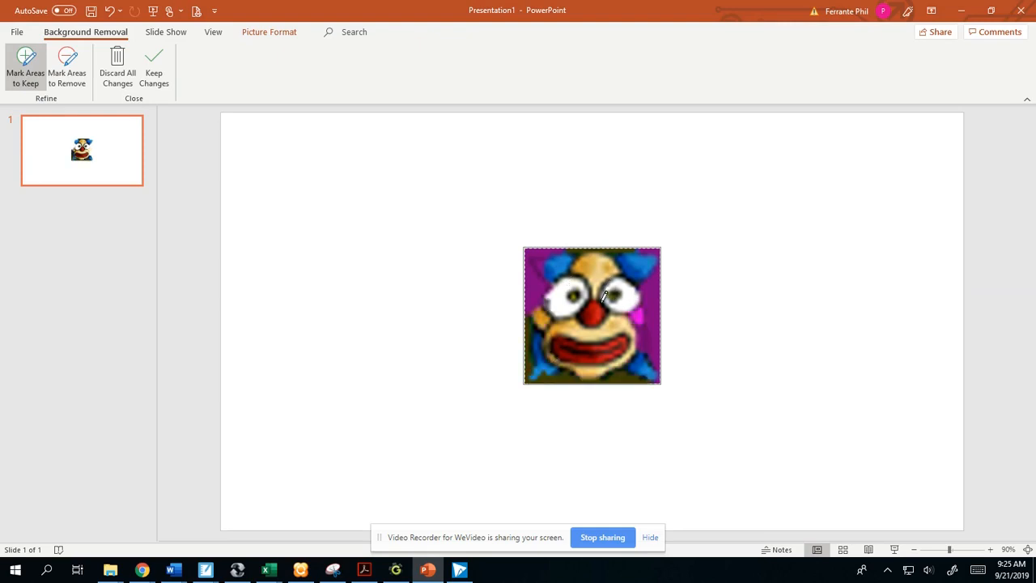
{"action": "left_click", "coordinate": [164, 78]}
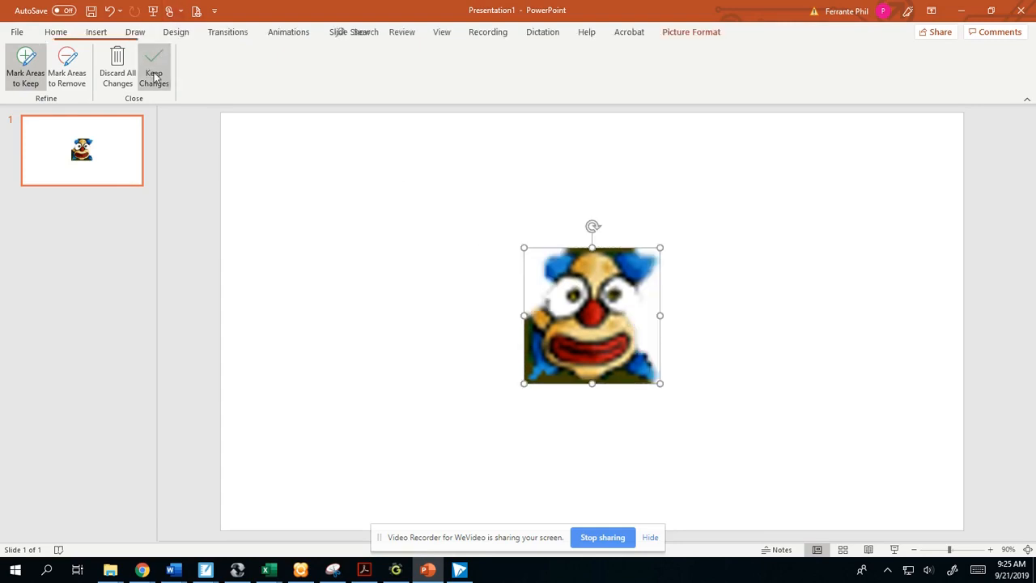
- Undo the background removal on the clown picture and deselect the picture
{"action": "key", "text": "ctrl+z"}
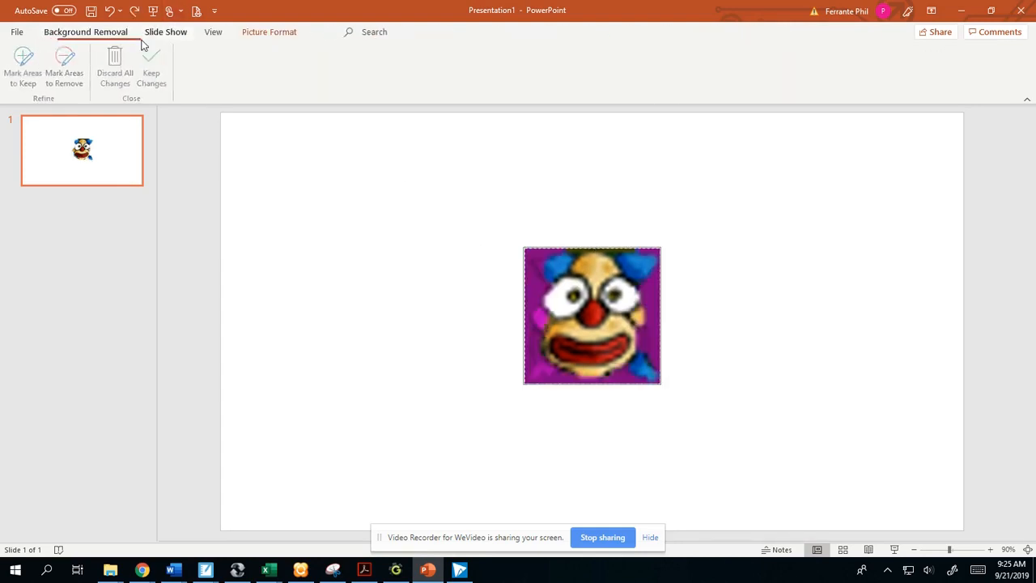
{"action": "key", "text": "ctrl+z"}
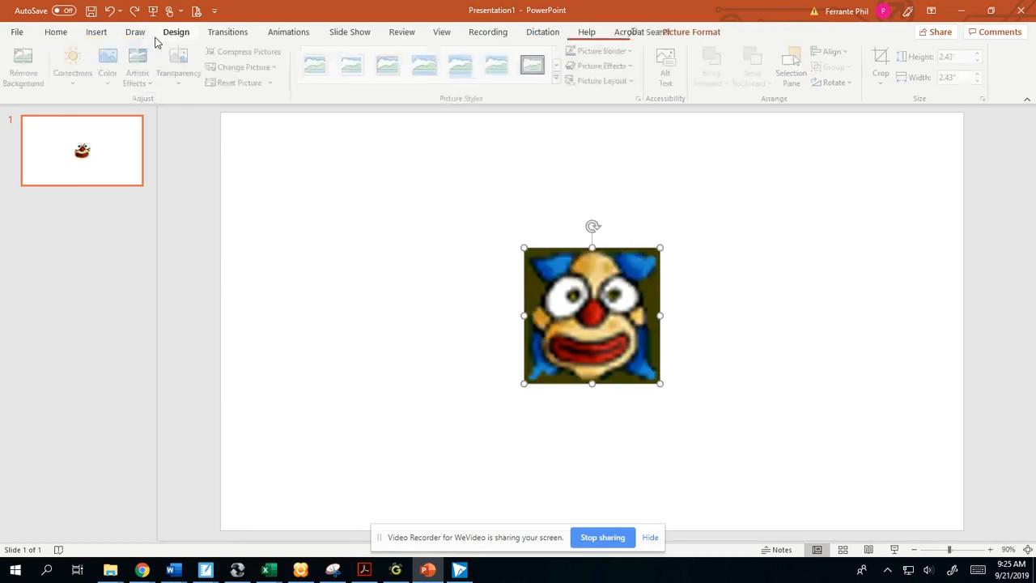
{"action": "left_click", "coordinate": [426, 288]}
- Open the slide's background formatting and switch the fill to Gradient fill
{"action": "right_click", "coordinate": [473, 201]}
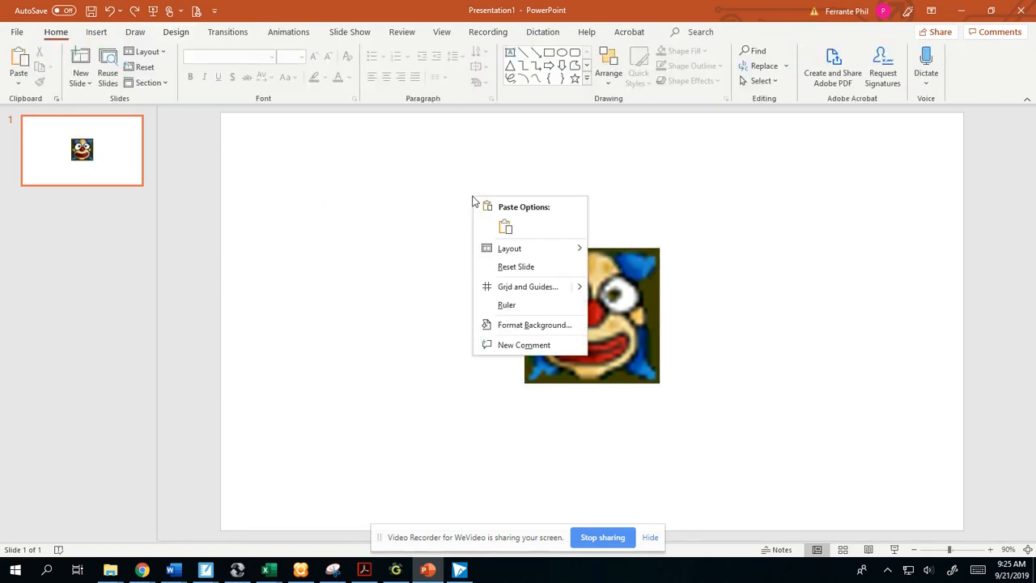
{"action": "left_click", "coordinate": [522, 327]}
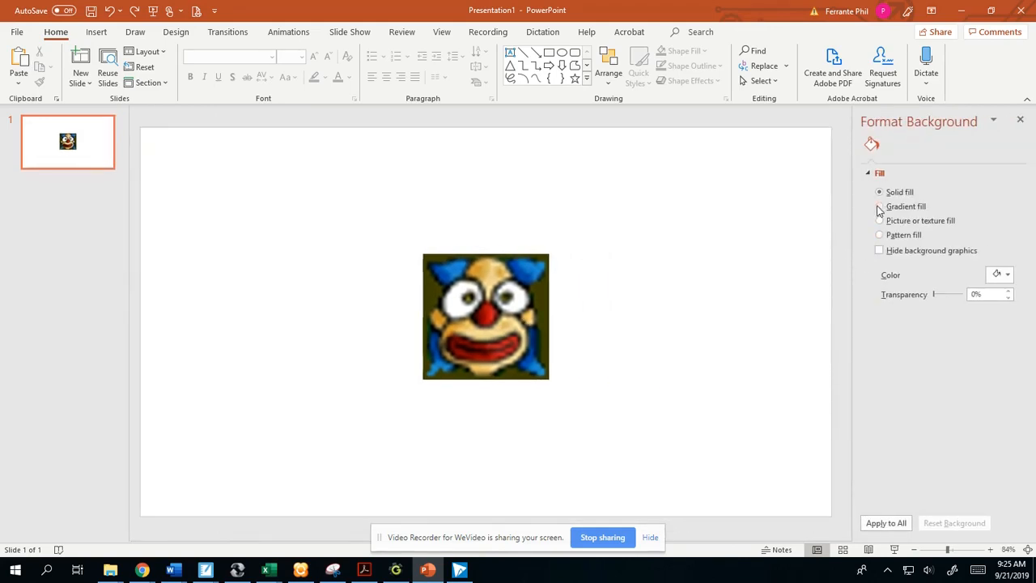
{"action": "left_click", "coordinate": [880, 207]}
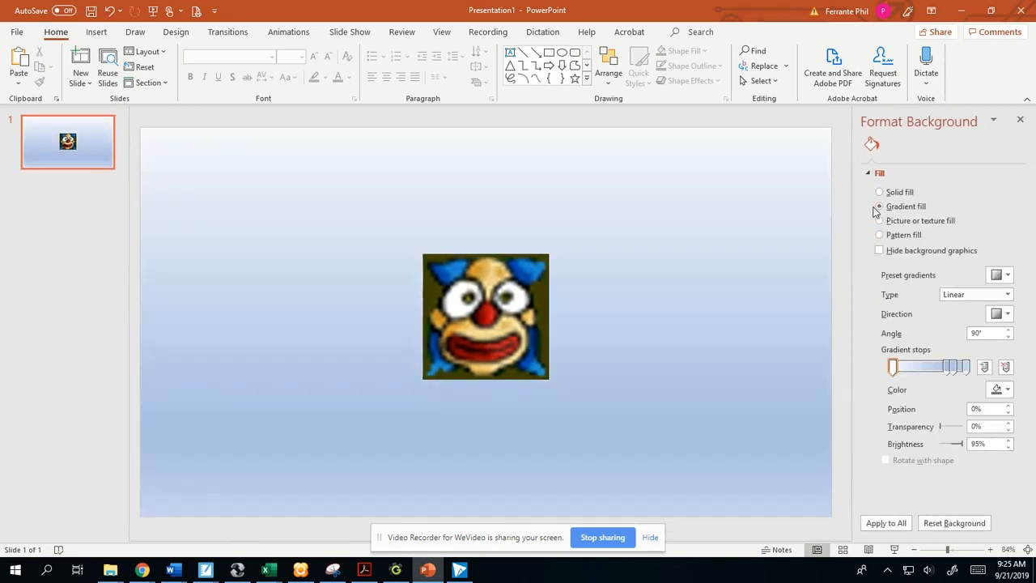
- Color the first gradient stop black, and remove that stop from the background gradient
{"action": "left_click", "coordinate": [1006, 390]}
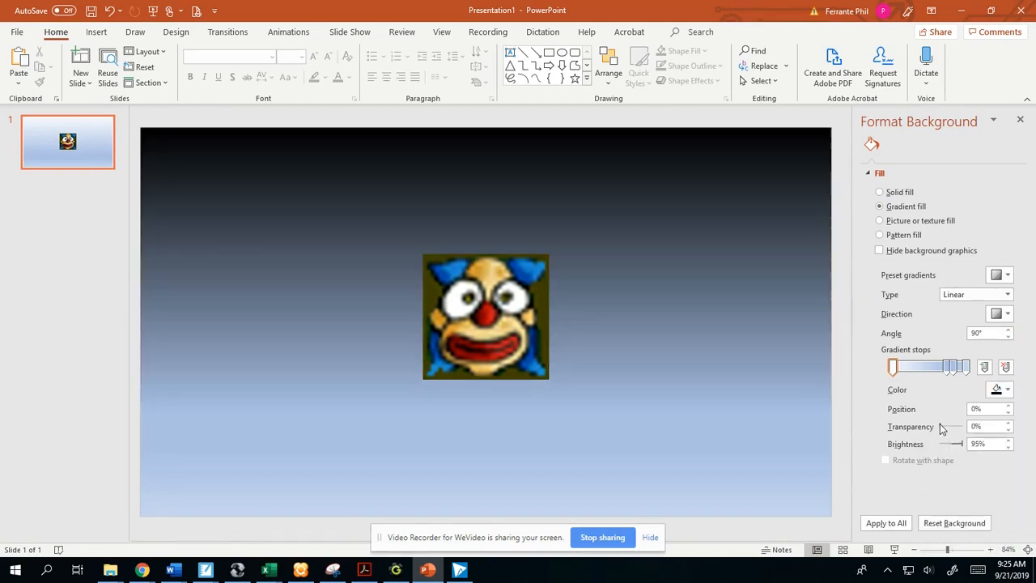
{"action": "left_click", "coordinate": [939, 423]}
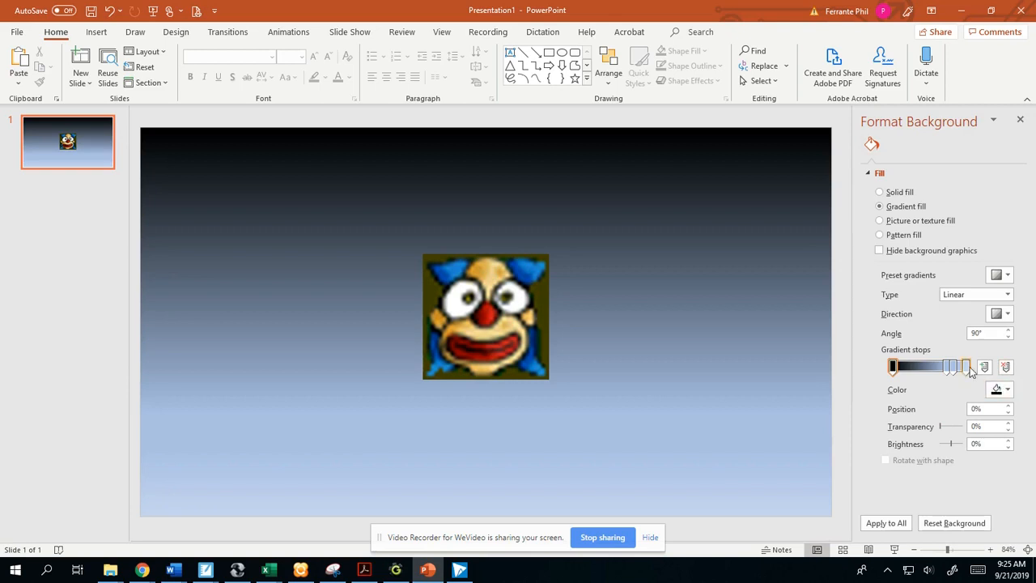
{"action": "left_click", "coordinate": [1005, 367]}
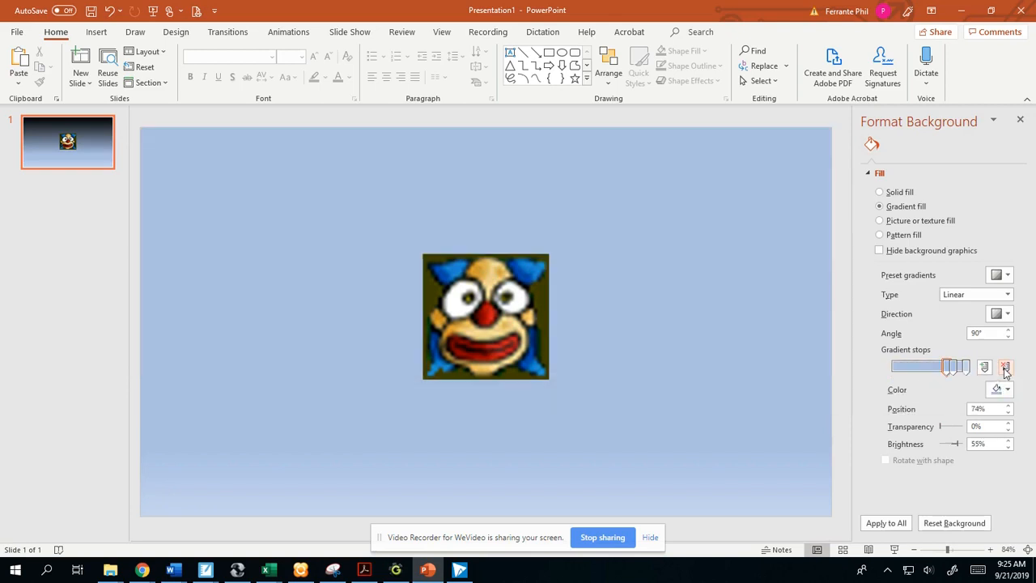
- Move the 74% gradient stop to the start of the gradient and color it black
{"action": "left_click_drag", "start_coordinate": [949, 369], "coordinate": [894, 368]}
{"action": "left_click", "coordinate": [1003, 389]}
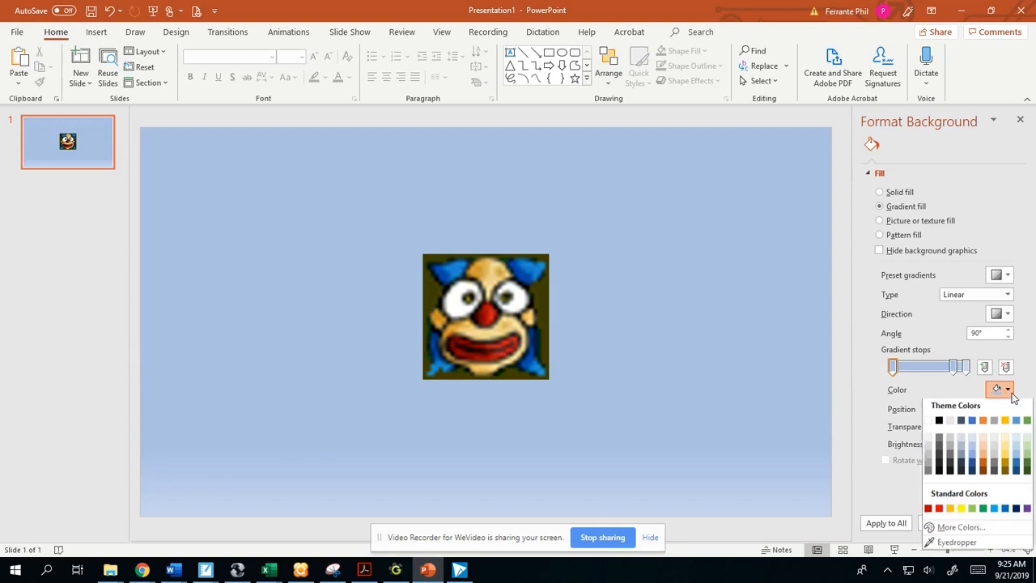
{"action": "left_click", "coordinate": [939, 424]}
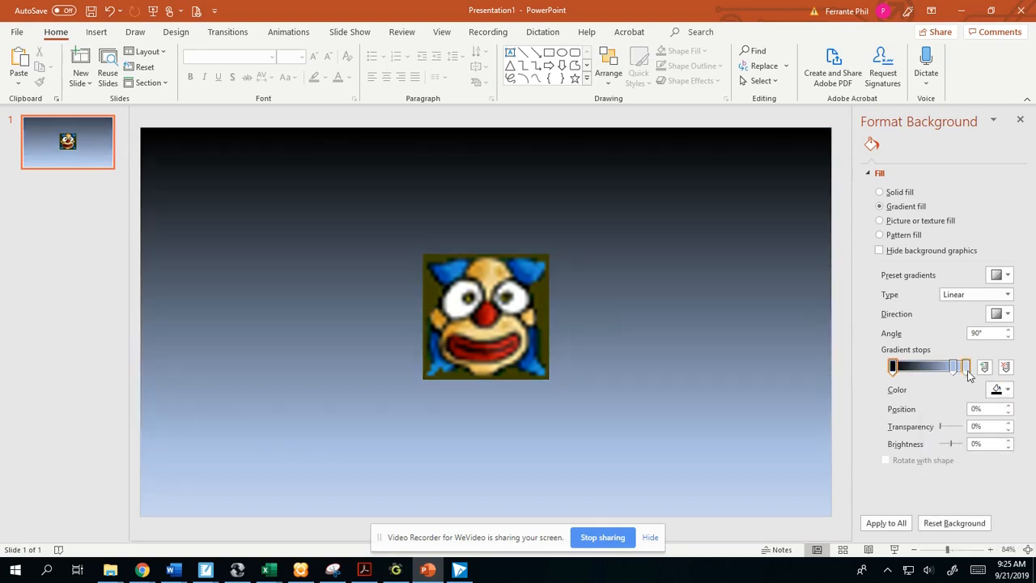
- Color the last gradient stop dark red, and make the middle stop white at position 77%
{"action": "left_click", "coordinate": [1003, 389]}
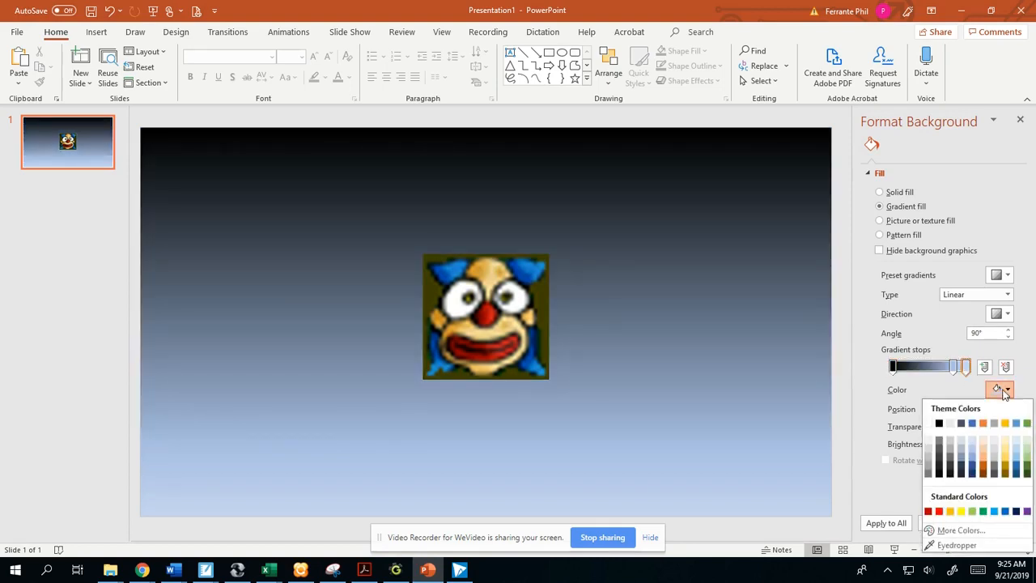
{"action": "left_click", "coordinate": [928, 510]}
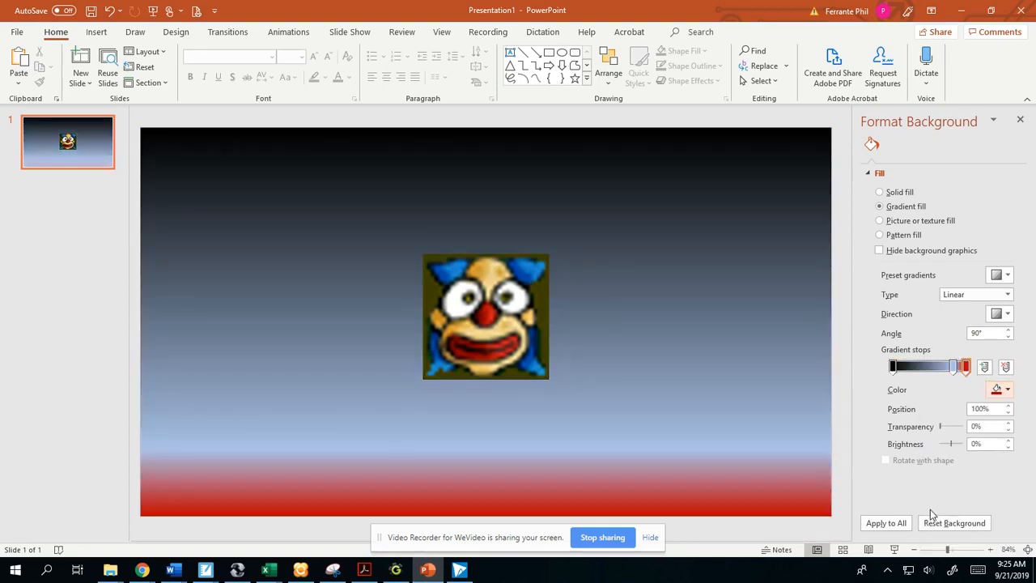
{"action": "left_click", "coordinate": [954, 367]}
{"action": "left_click", "coordinate": [1003, 389]}
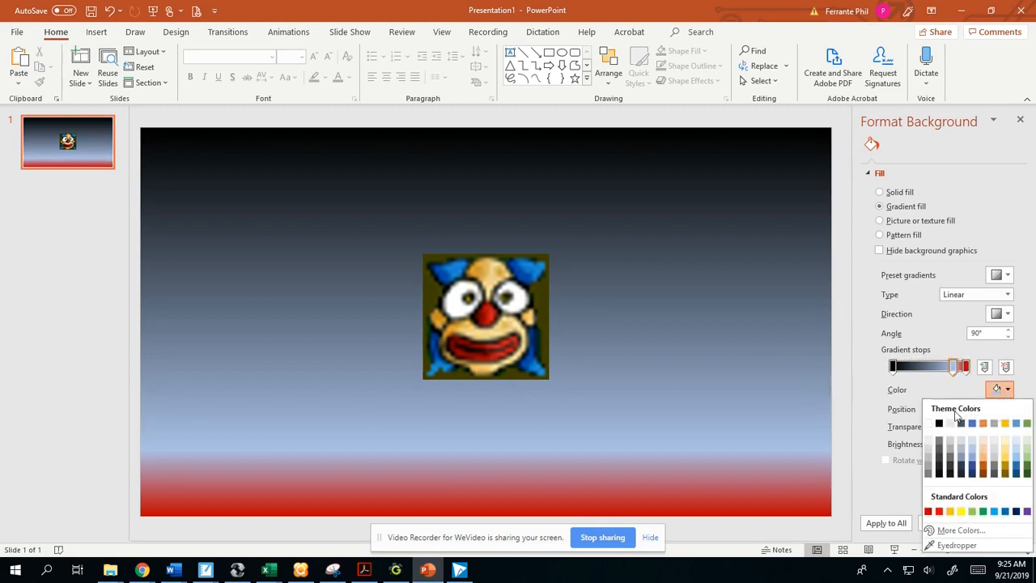
{"action": "left_click", "coordinate": [929, 423]}
{"action": "left_click_drag", "start_coordinate": [957, 368], "coordinate": [946, 370]}
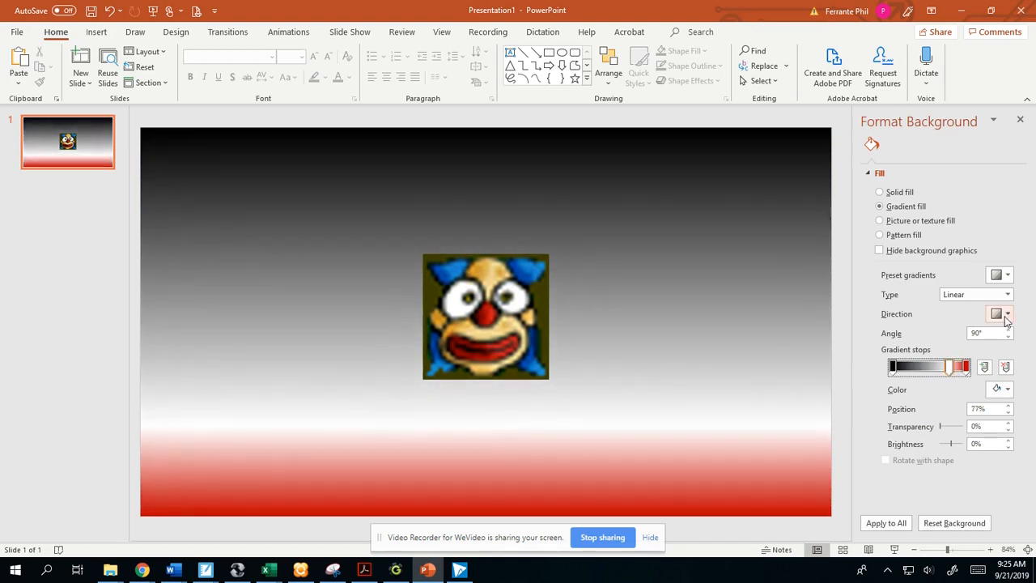
- Set the linear background gradient's direction to the 315° diagonal, running from the slide's lower-left corner to its upper-right corner
{"action": "left_click", "coordinate": [1002, 275]}
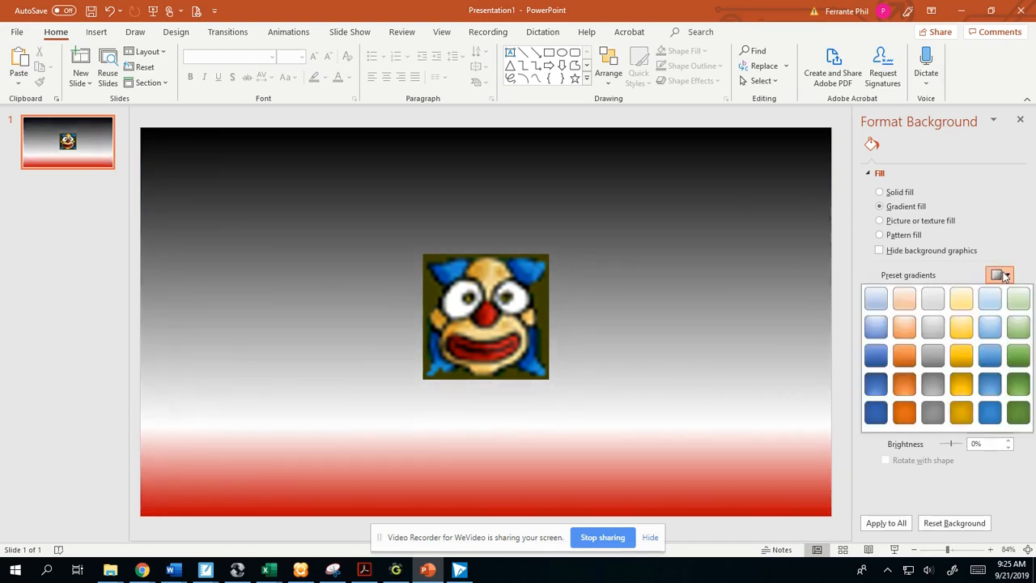
{"action": "left_click", "coordinate": [989, 275]}
{"action": "left_click", "coordinate": [1007, 314]}
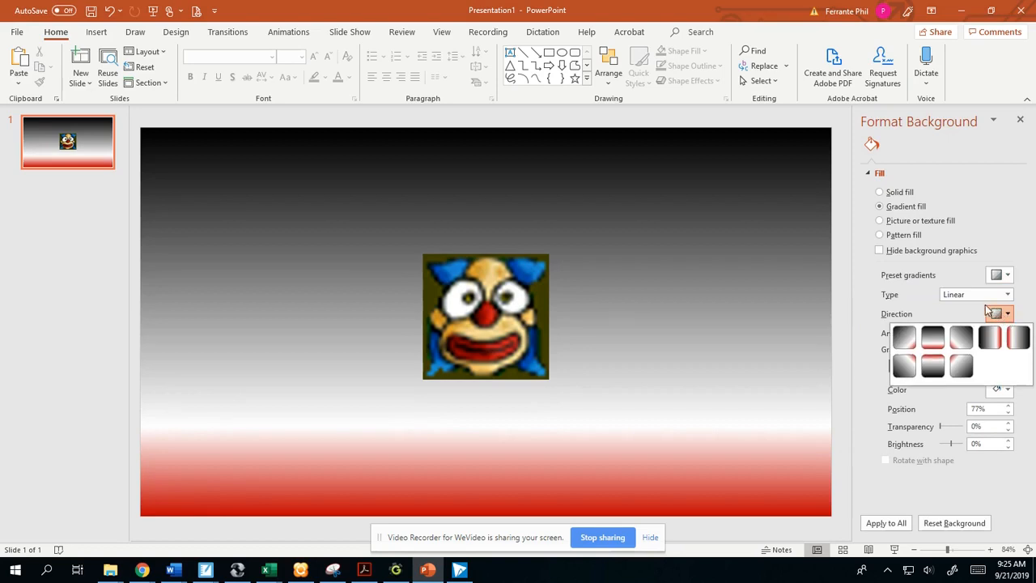
{"action": "left_click", "coordinate": [904, 365]}
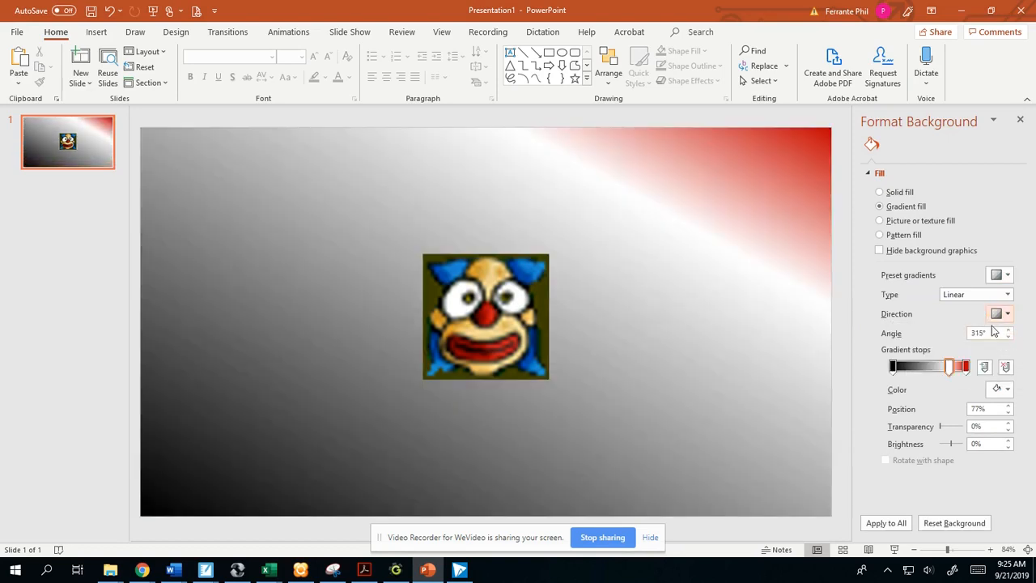
- Change the background gradient to the Radial type, spreading outward from the center of the slide
{"action": "left_click", "coordinate": [1007, 295]}
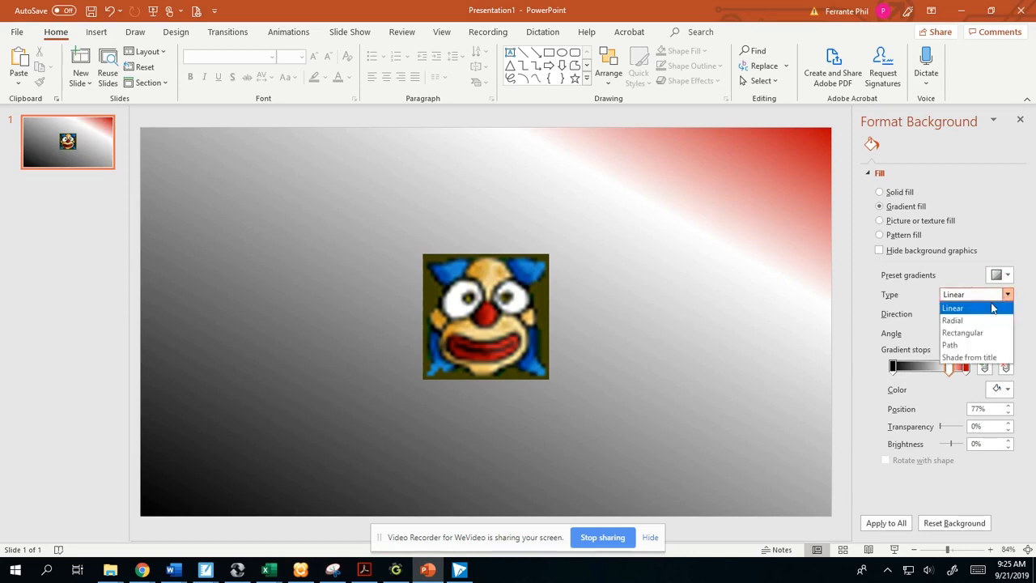
{"action": "left_click", "coordinate": [971, 320]}
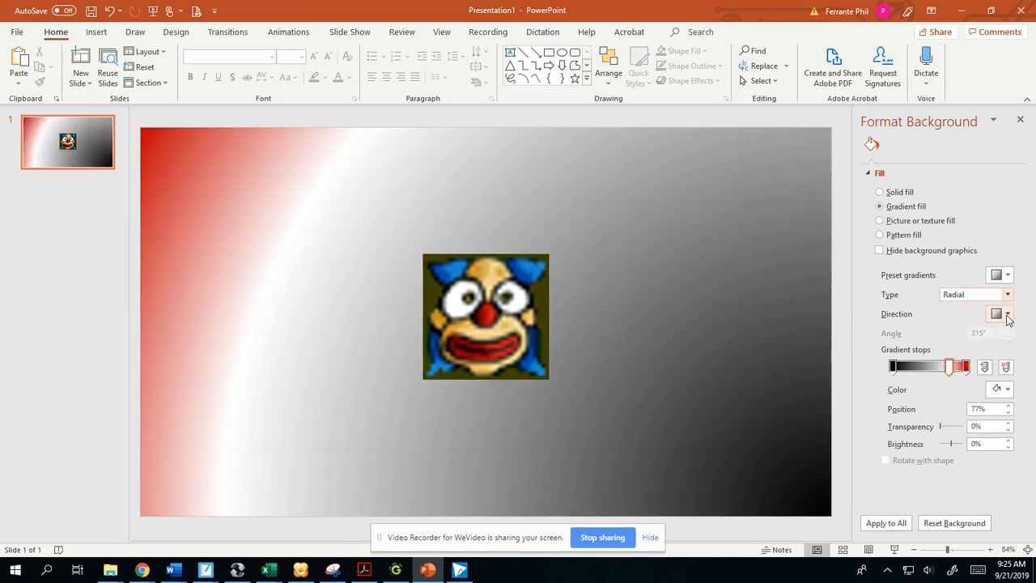
{"action": "left_click", "coordinate": [1007, 315]}
{"action": "left_click", "coordinate": [971, 343]}
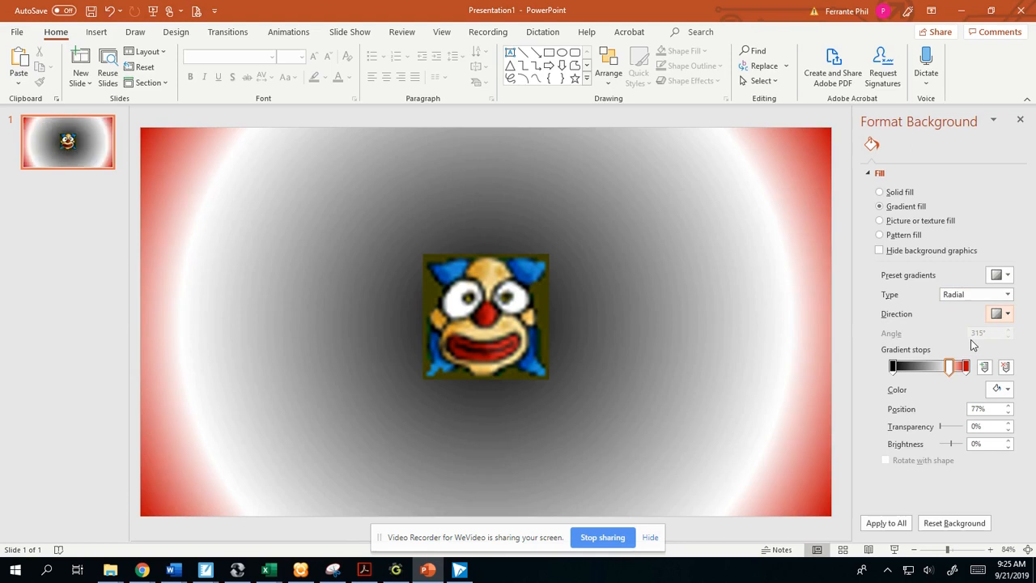
- Move the clown picture up the slide and add plain black WordArt reading "Press Space to Start" beneath it
{"action": "left_click_drag", "start_coordinate": [487, 328], "coordinate": [491, 250]}
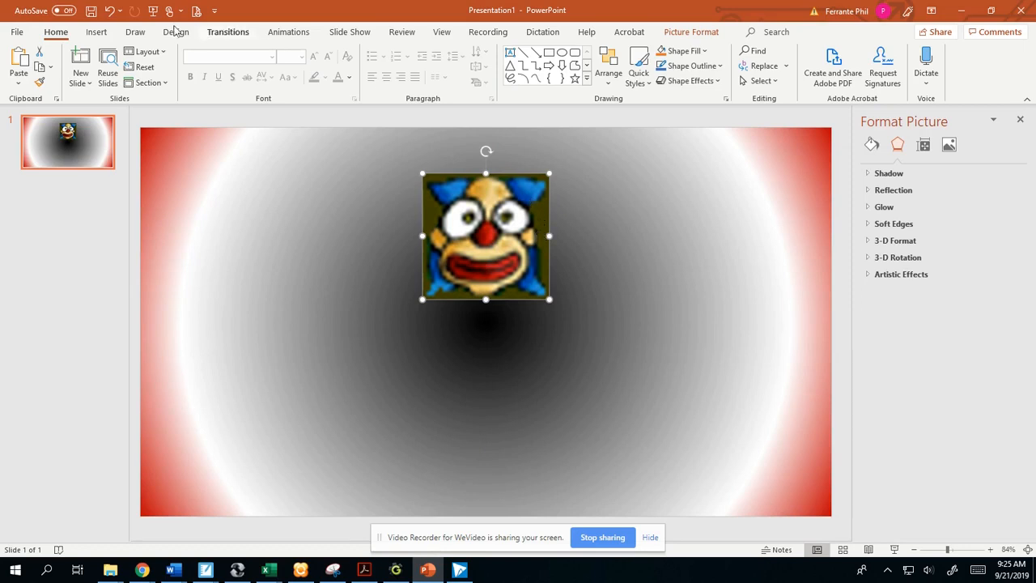
{"action": "left_click", "coordinate": [96, 33]}
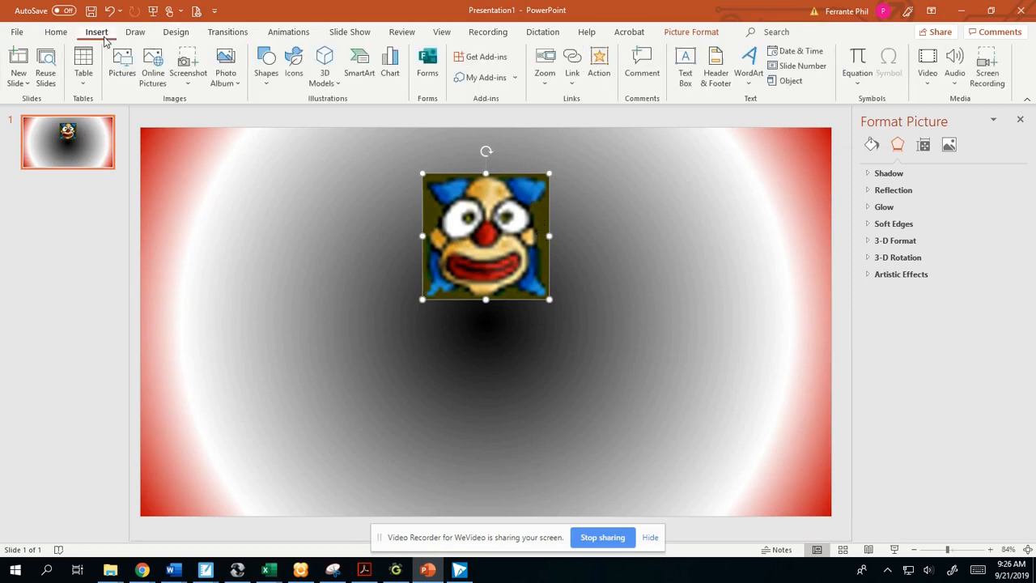
{"action": "left_click", "coordinate": [752, 73]}
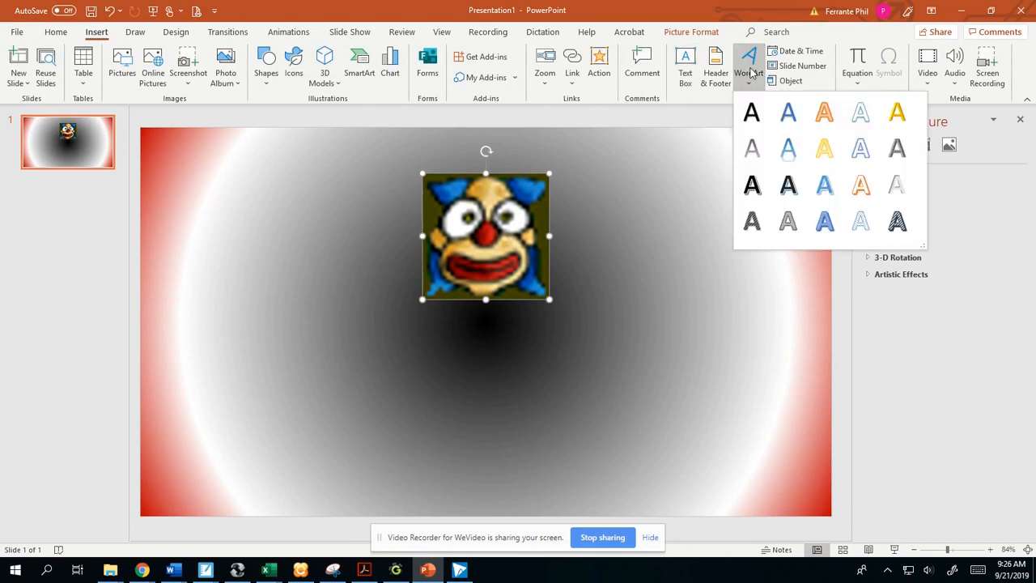
{"action": "left_click", "coordinate": [751, 113]}
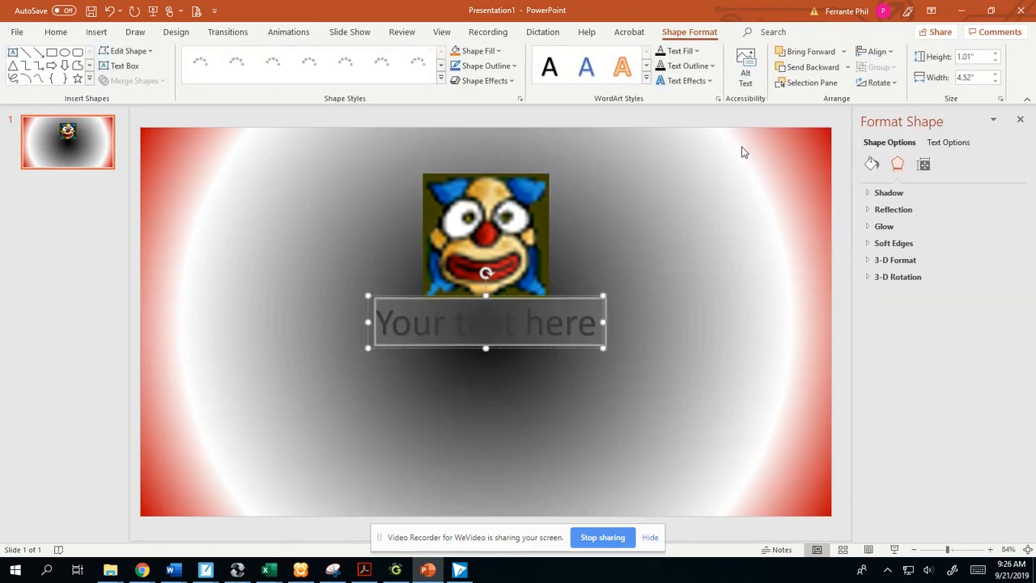
{"action": "type", "text": "Press Space to"}
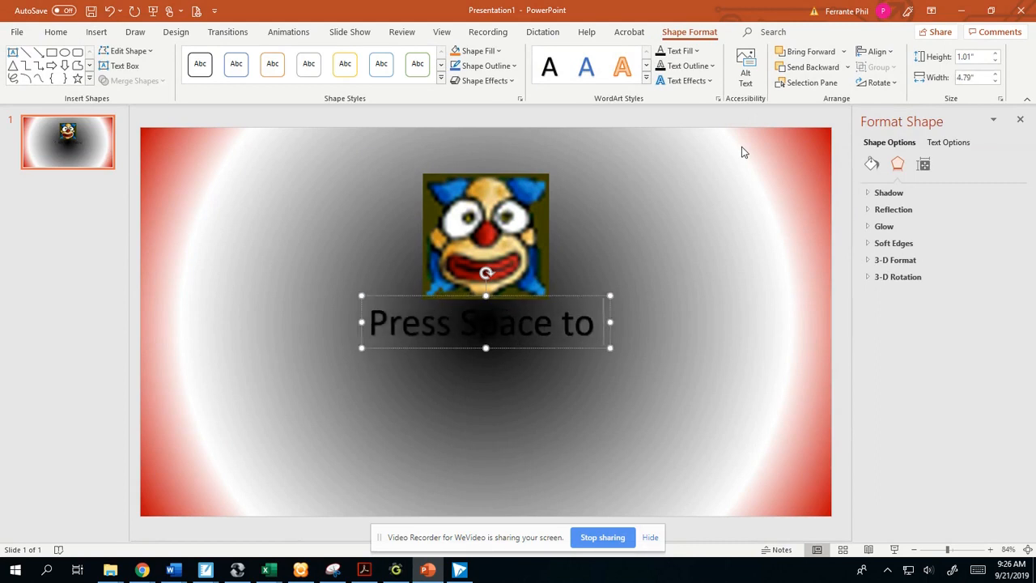
{"action": "type", "text": " Start"}
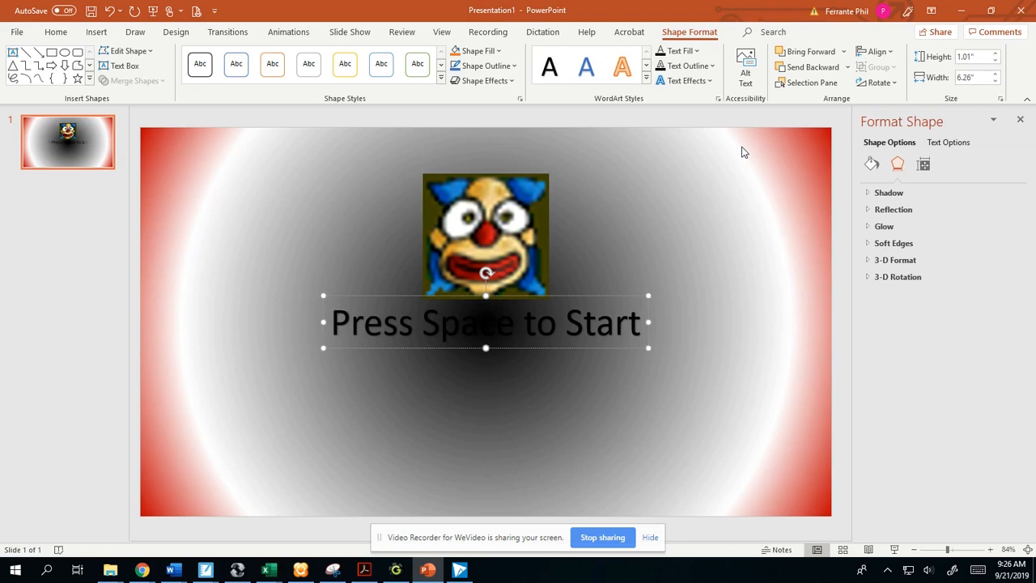
- Lower the "Press Space to Start" text slightly to clear the clown picture and color it red
{"action": "left_click_drag", "start_coordinate": [534, 349], "coordinate": [533, 374]}
{"action": "triple_click", "coordinate": [515, 357]}
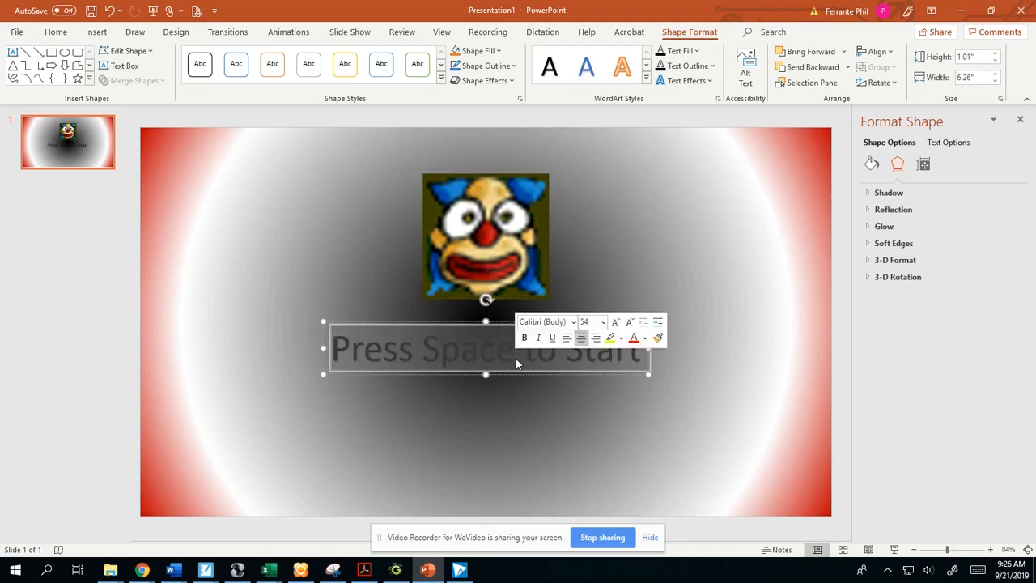
{"action": "left_click", "coordinate": [644, 338]}
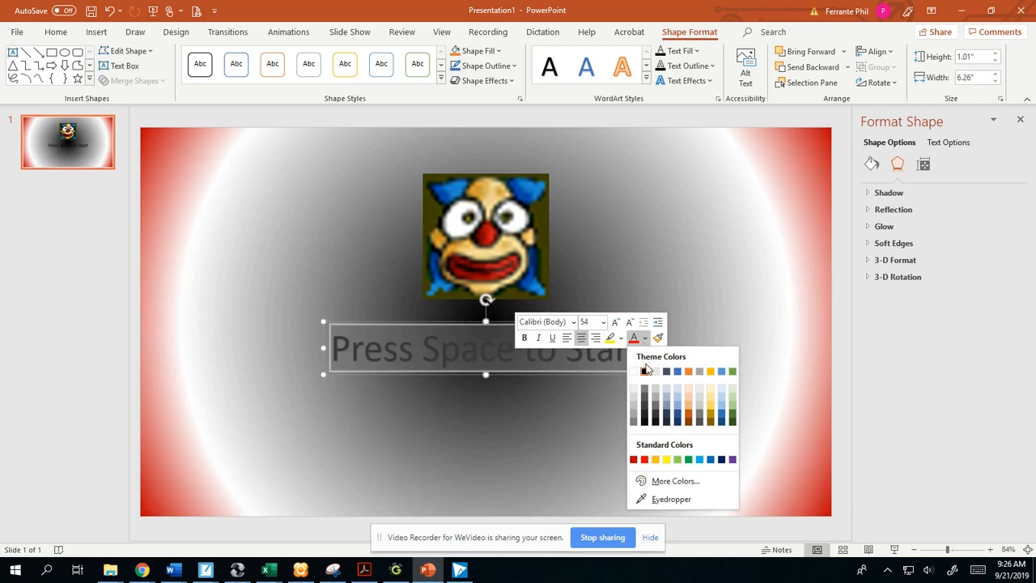
{"action": "left_click", "coordinate": [644, 459]}
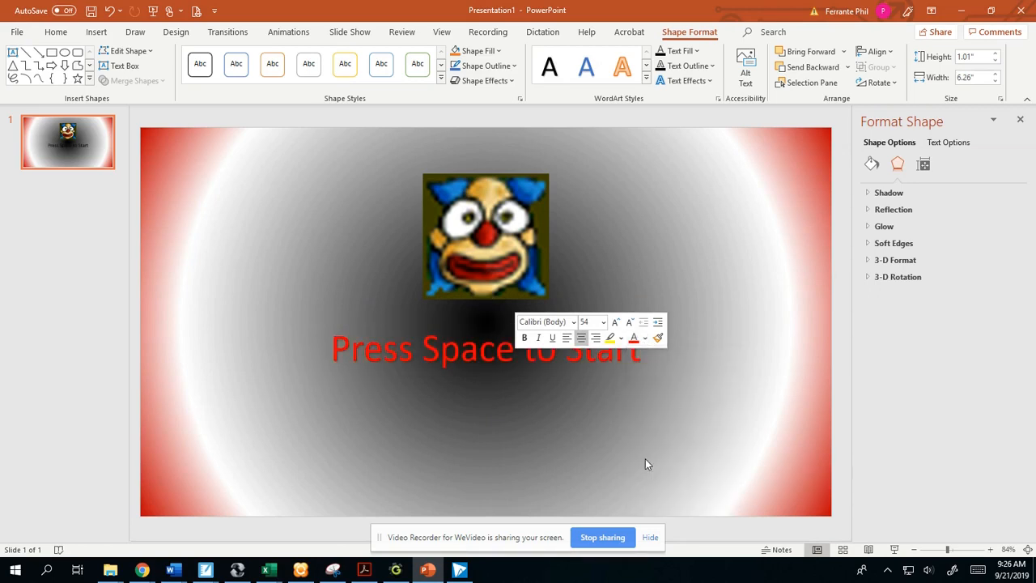
{"action": "left_click", "coordinate": [705, 356]}
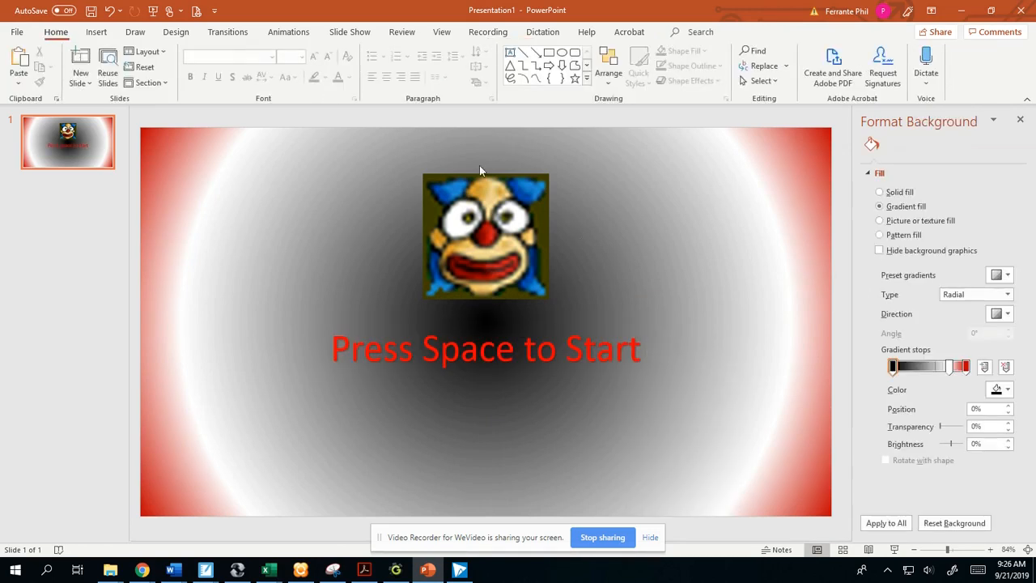
- Duplicate the "Press Space to Start" text and align the copy directly below the original
{"action": "left_click", "coordinate": [390, 348]}
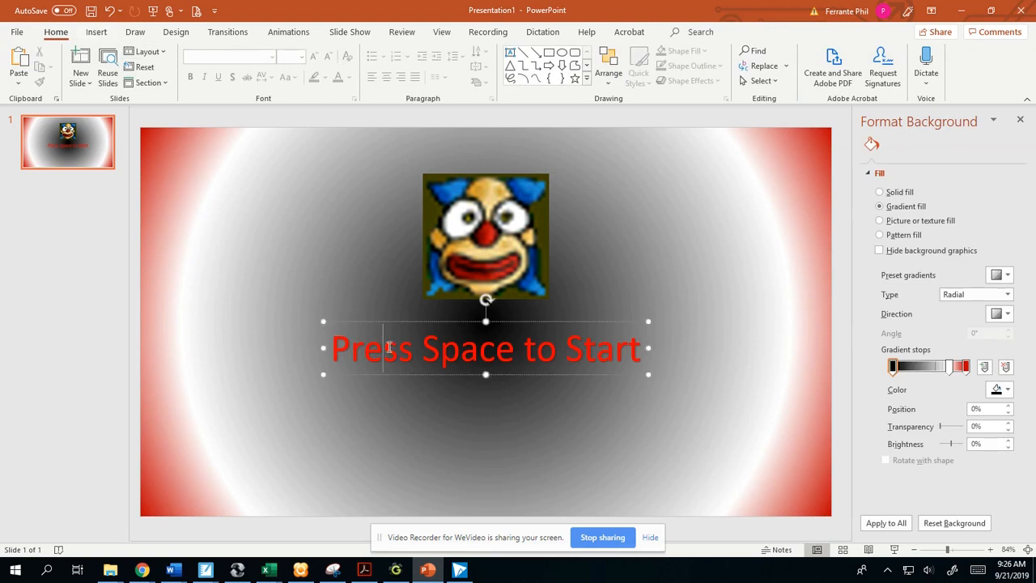
{"action": "left_click", "coordinate": [420, 422]}
{"action": "key", "text": "ctrl+v"}
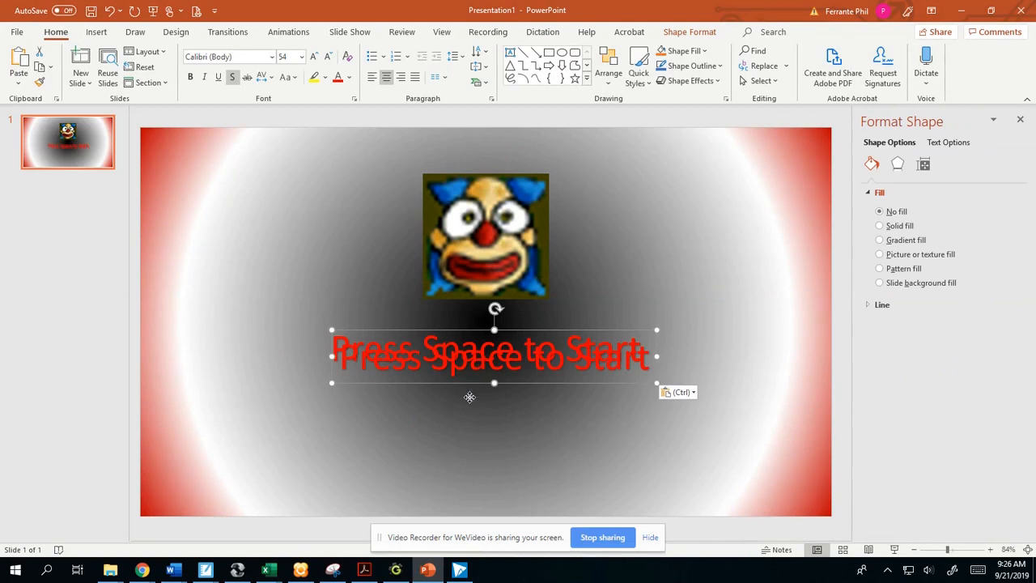
{"action": "left_click_drag", "start_coordinate": [470, 396], "coordinate": [464, 427]}
- Replace the wording of the lower duplicated text with "Press F1 for Instructions"
{"action": "triple_click", "coordinate": [508, 401]}
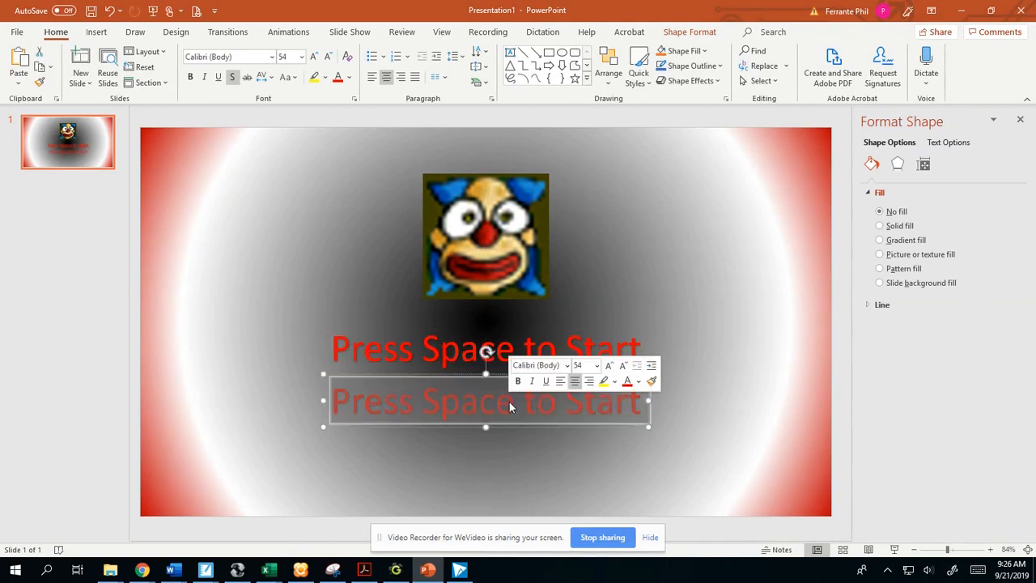
{"action": "type", "text": "Pr"}
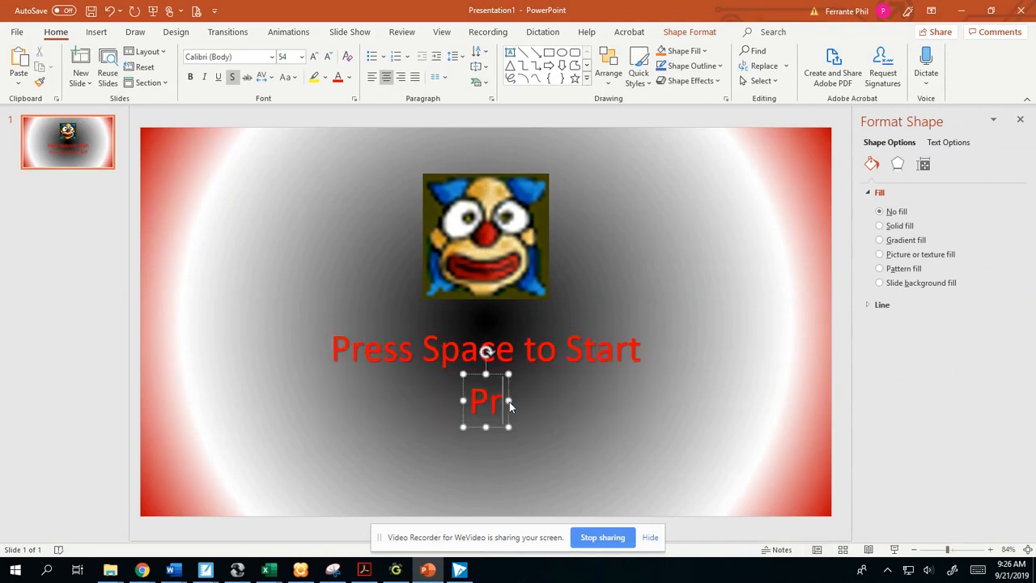
{"action": "type", "text": "ess F1"}
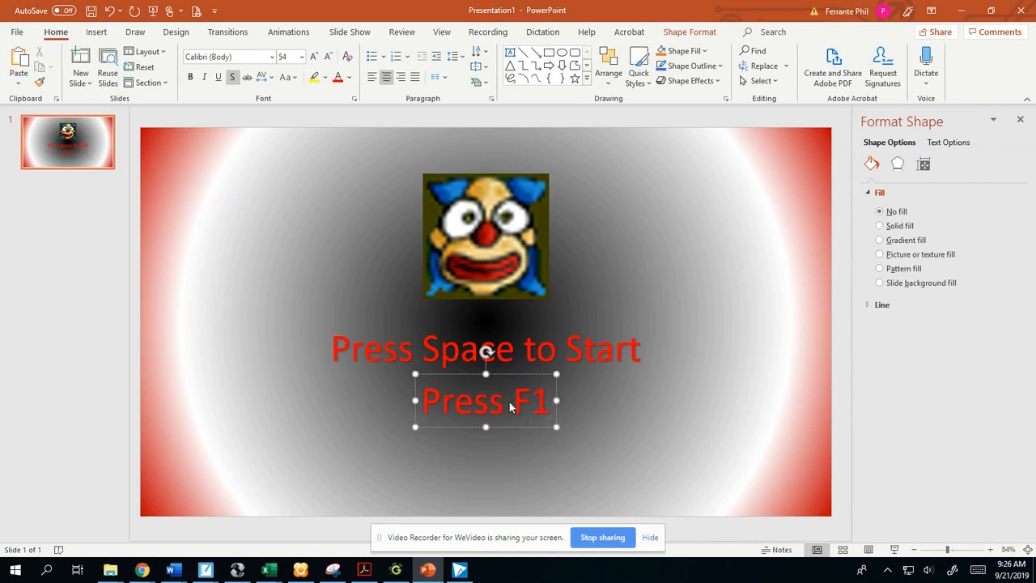
{"action": "type", "text": " for Instructions"}
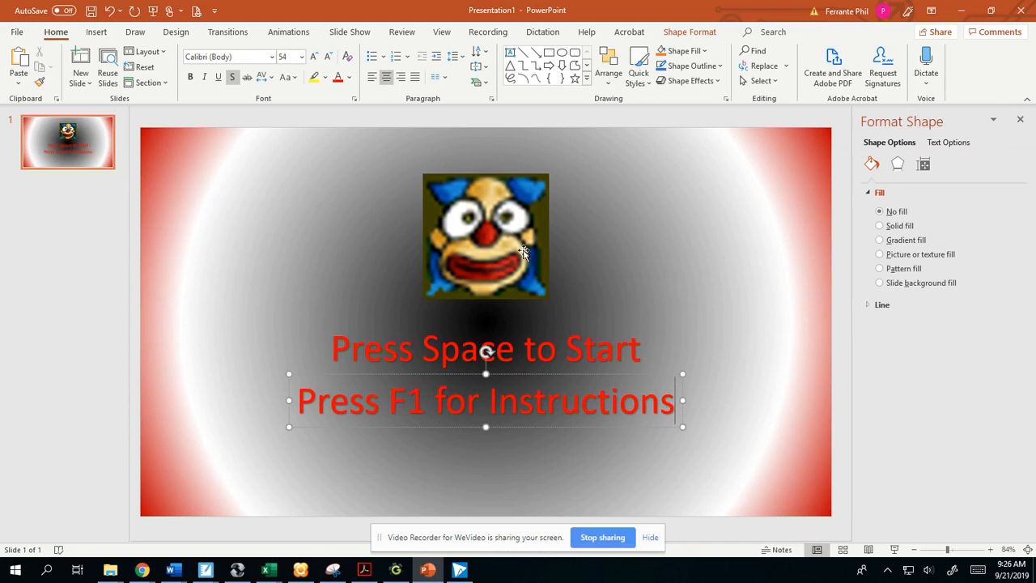
{"action": "left_click", "coordinate": [342, 231]}
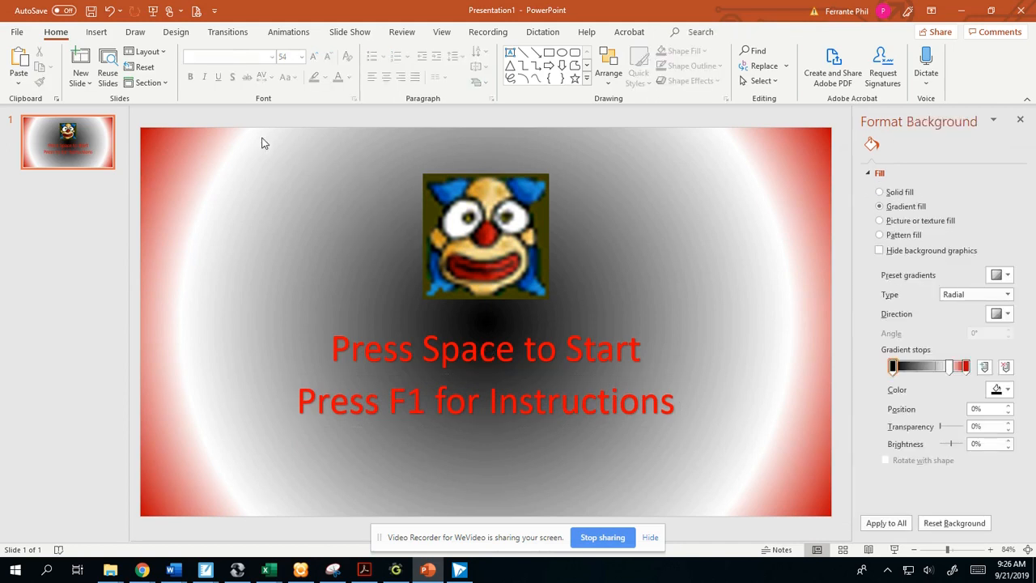
- Duplicate the "Press F1 for Instructions" text, reword the copy as "Capture Crusty" and place it above the clown picture as the title
{"action": "left_click", "coordinate": [474, 399]}
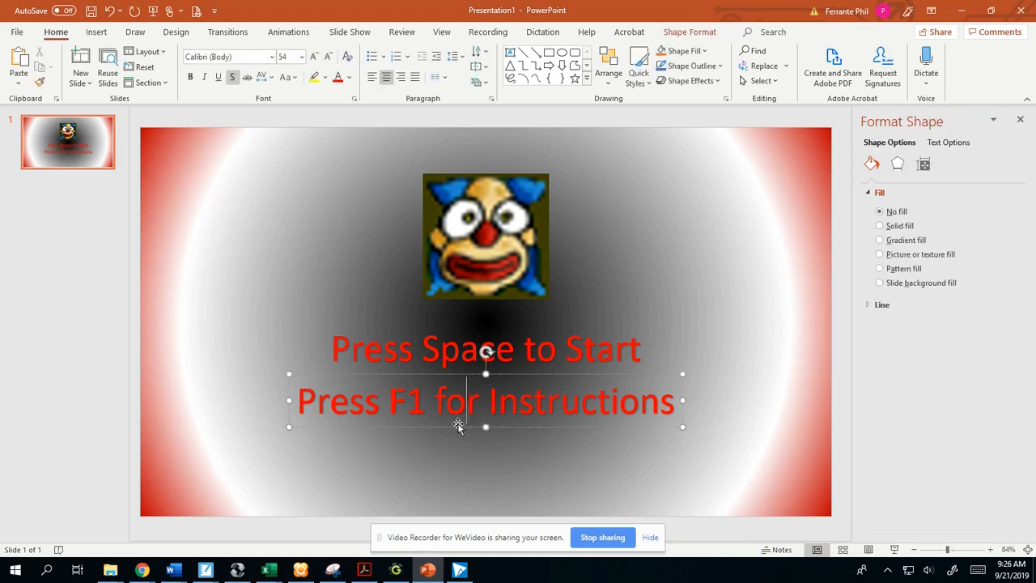
{"action": "left_click", "coordinate": [340, 281]}
{"action": "key", "text": "ctrl+v"}
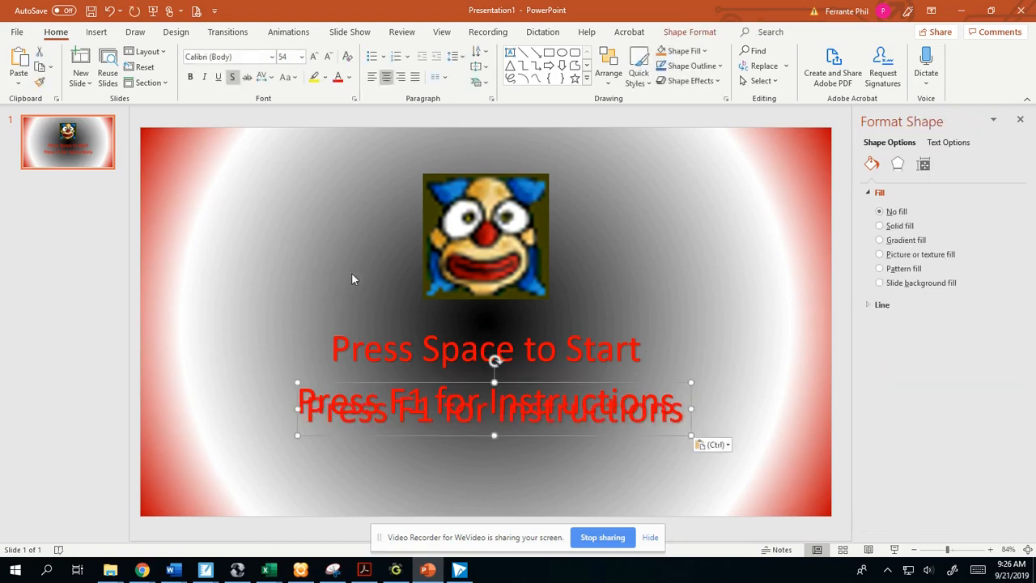
{"action": "left_click_drag", "start_coordinate": [474, 456], "coordinate": [468, 459]}
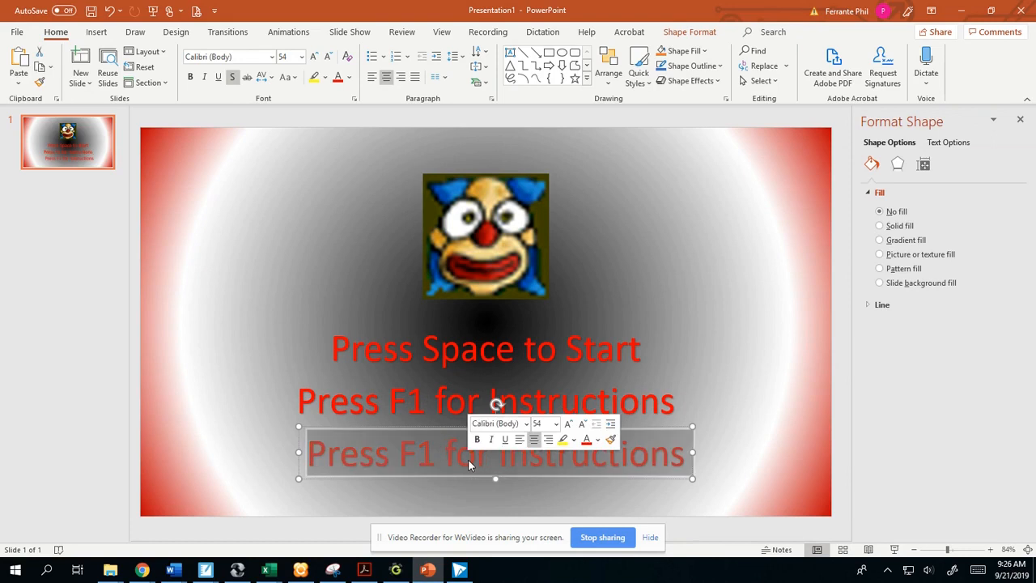
{"action": "type", "text": "Ca"}
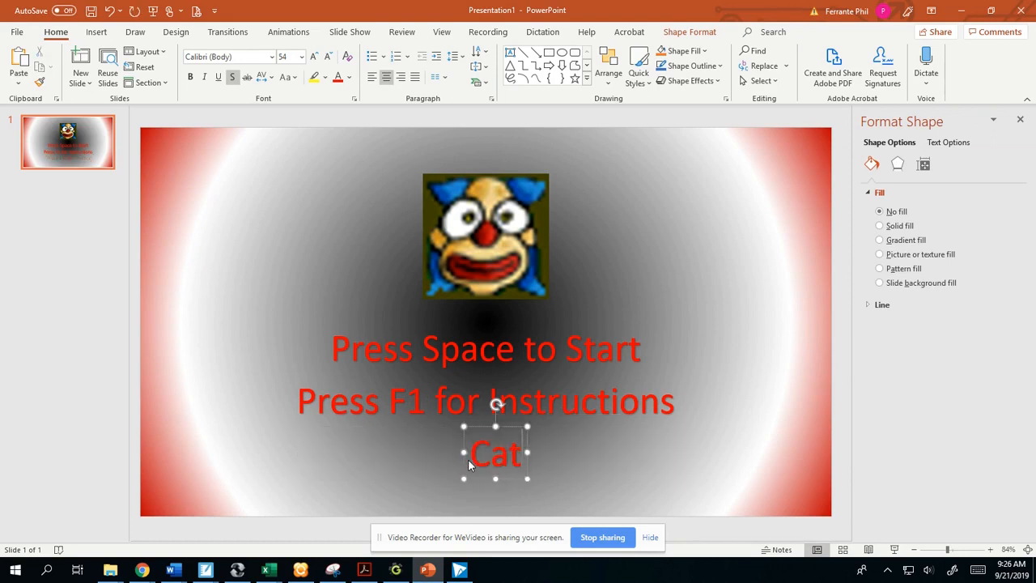
{"action": "type", "text": "pture"}
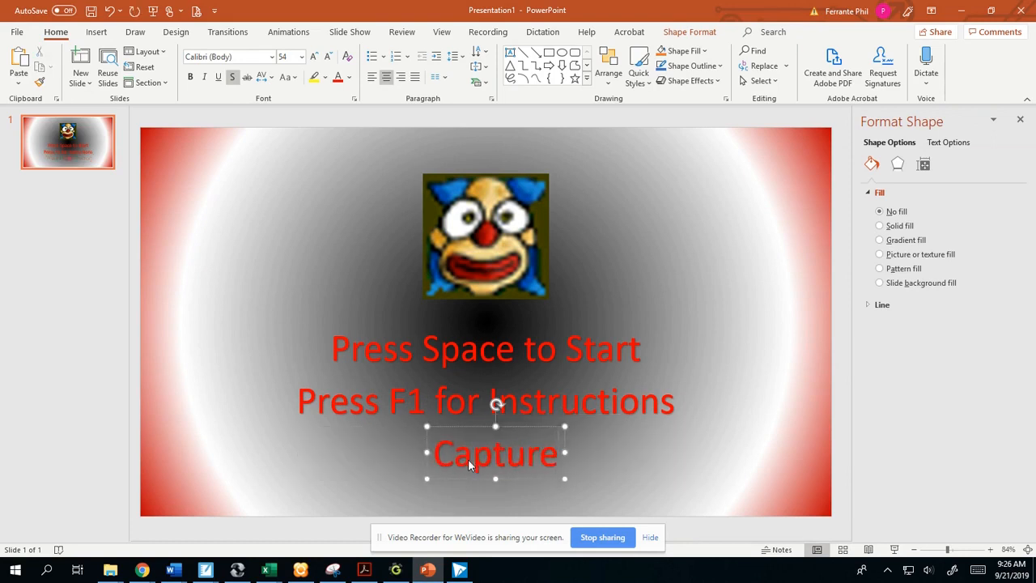
{"action": "type", "text": " Crusty"}
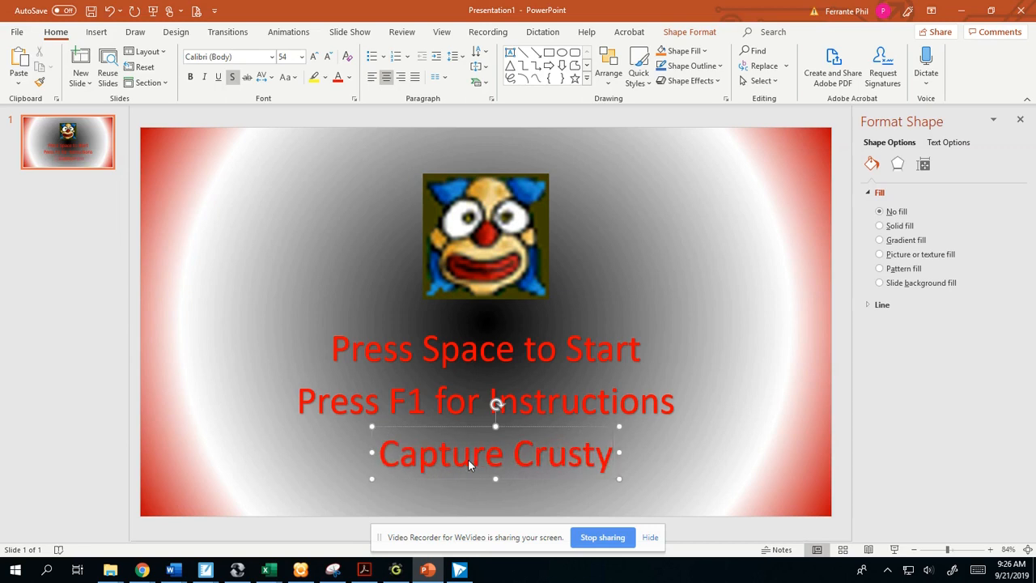
{"action": "left_click_drag", "start_coordinate": [529, 479], "coordinate": [519, 178]}
- Reduce the font size of the "Press F1 for Instructions" text to 40
{"action": "left_click", "coordinate": [460, 348]}
{"action": "left_click", "coordinate": [580, 402]}
{"action": "triple_click", "coordinate": [559, 408]}
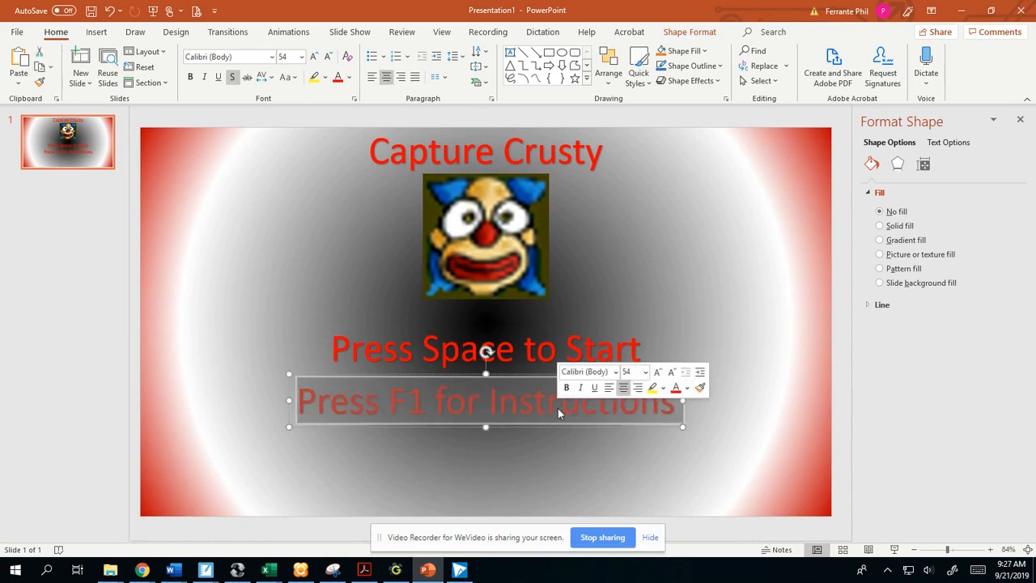
{"action": "left_click", "coordinate": [670, 371]}
{"action": "left_click", "coordinate": [670, 372]}
{"action": "left_click", "coordinate": [671, 371]}
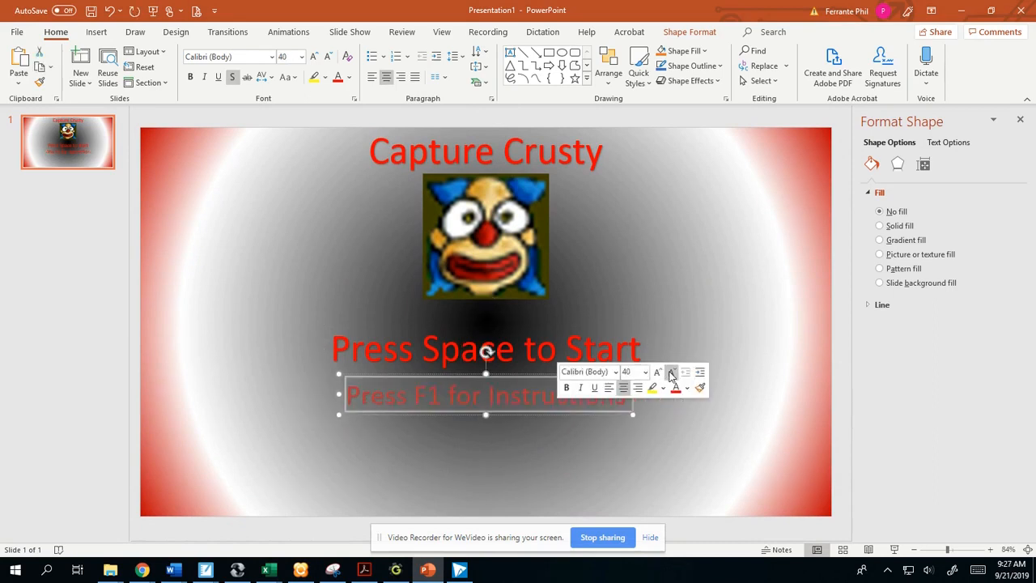
- Enlarge the "Capture Crusty" title to font size 66 and close the background formatting options
{"action": "double_click", "coordinate": [503, 161]}
{"action": "left_click", "coordinate": [503, 161]}
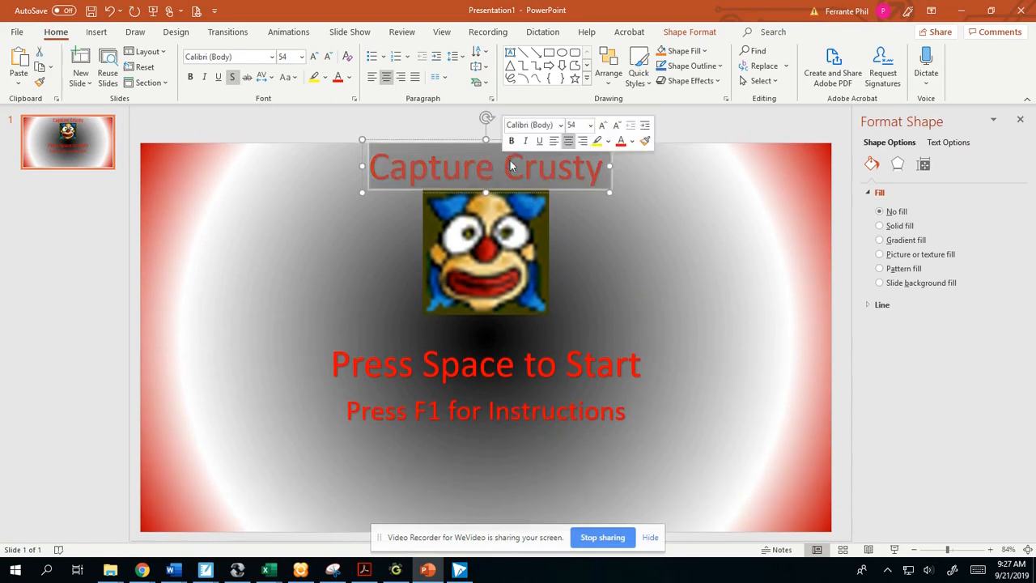
{"action": "left_click", "coordinate": [602, 125]}
{"action": "left_click", "coordinate": [602, 126]}
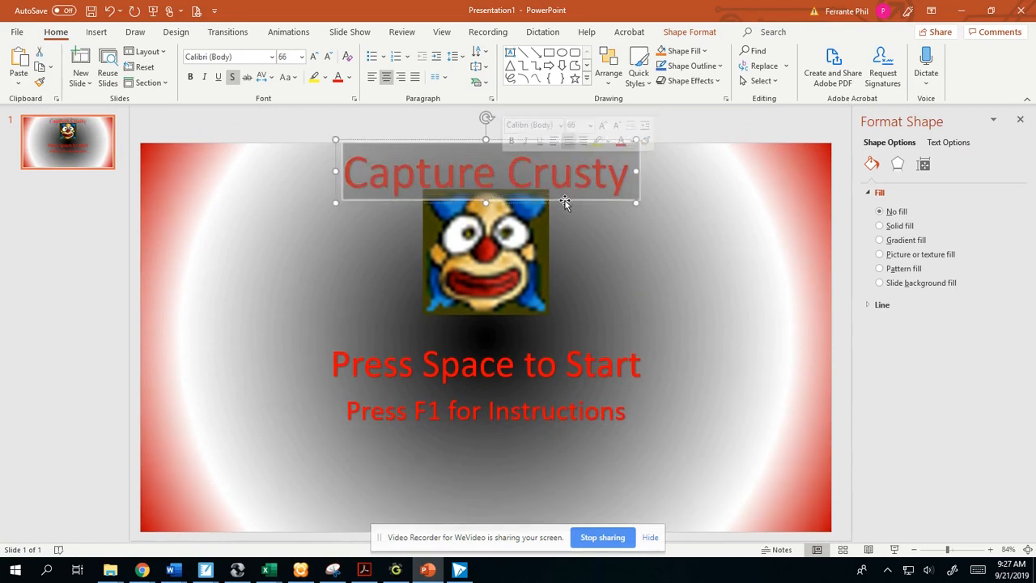
{"action": "left_click", "coordinate": [786, 458]}
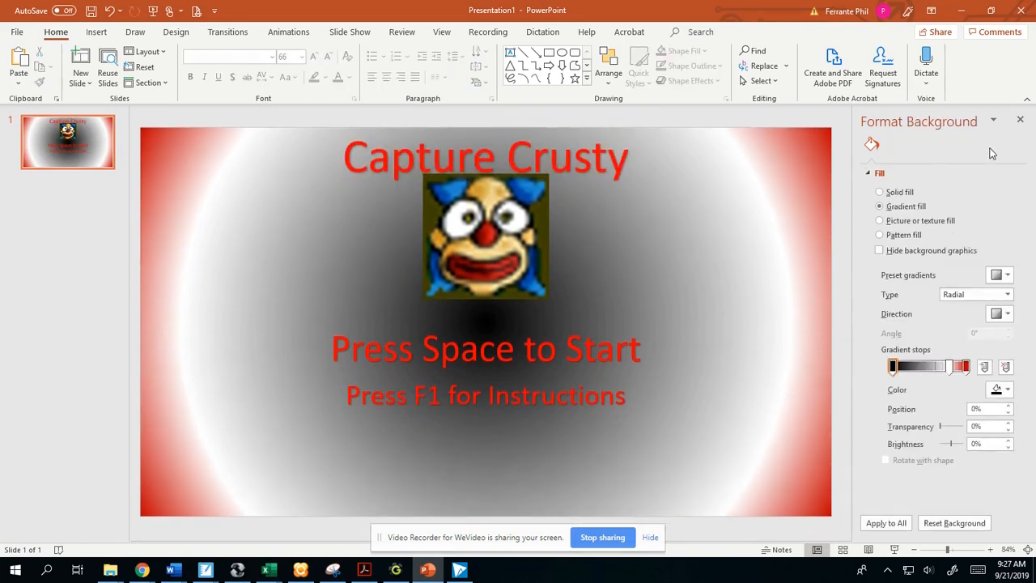
{"action": "left_click", "coordinate": [1020, 121]}
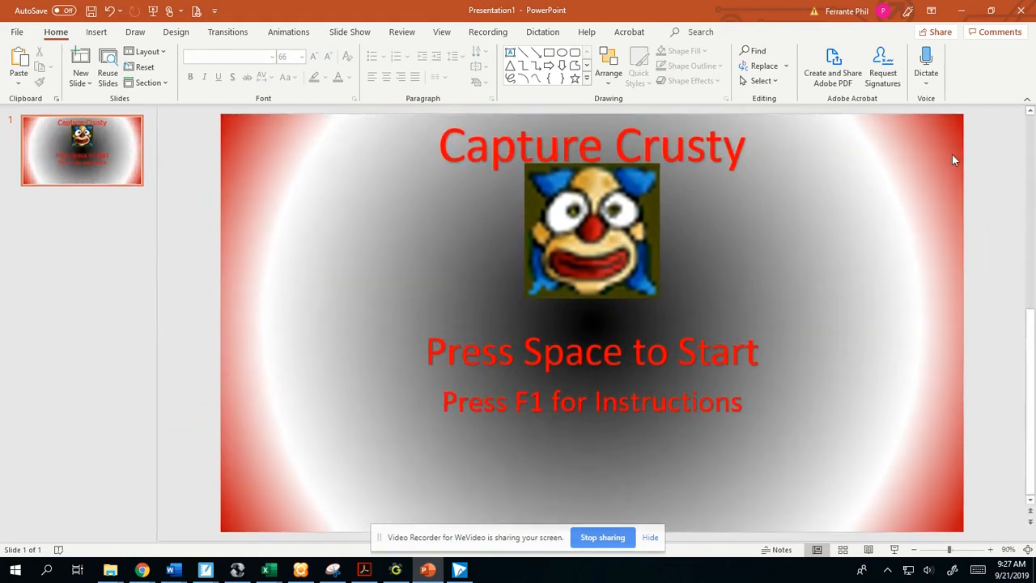
- Start saving a copy of the presentation in the Pictures folder with the file name Clown_Title
{"action": "left_click", "coordinate": [16, 33]}
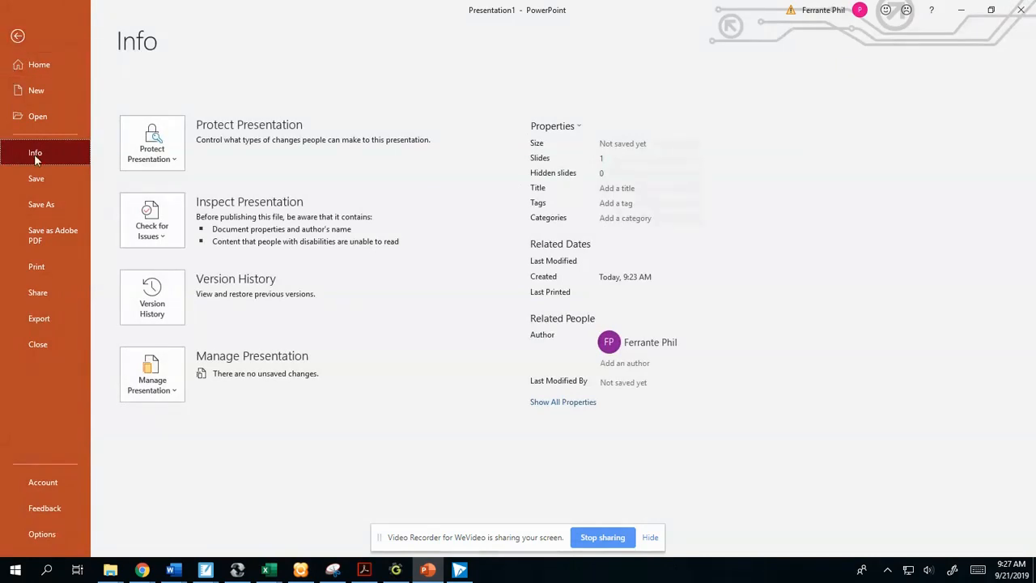
{"action": "left_click", "coordinate": [43, 204]}
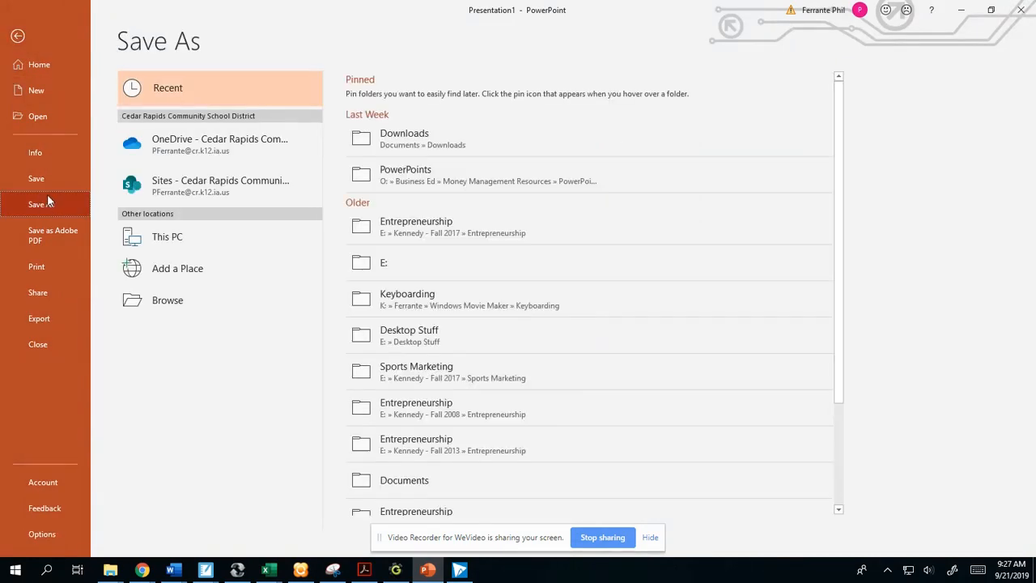
{"action": "left_click", "coordinate": [167, 300]}
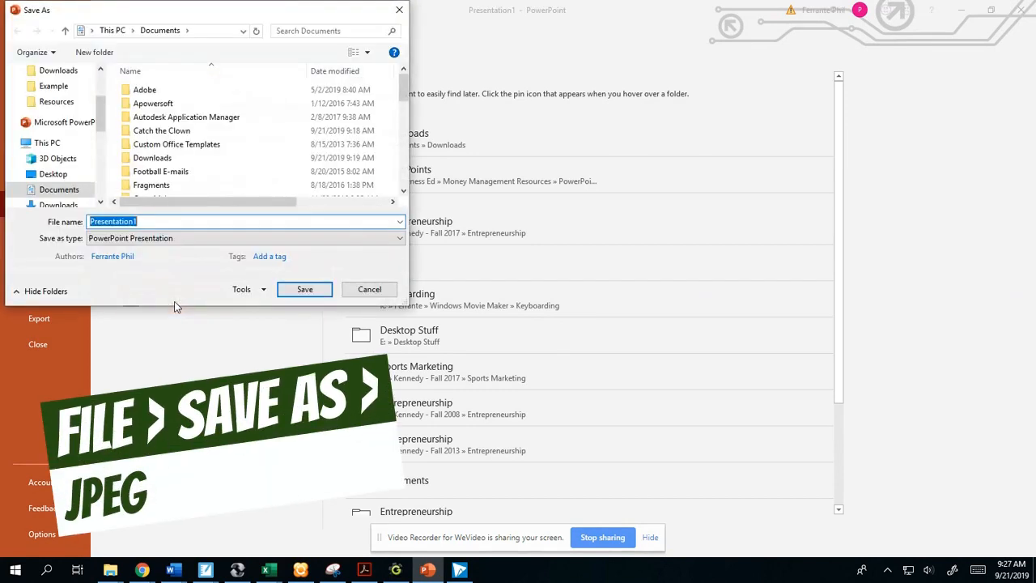
{"action": "left_click_drag", "start_coordinate": [102, 115], "coordinate": [99, 95]}
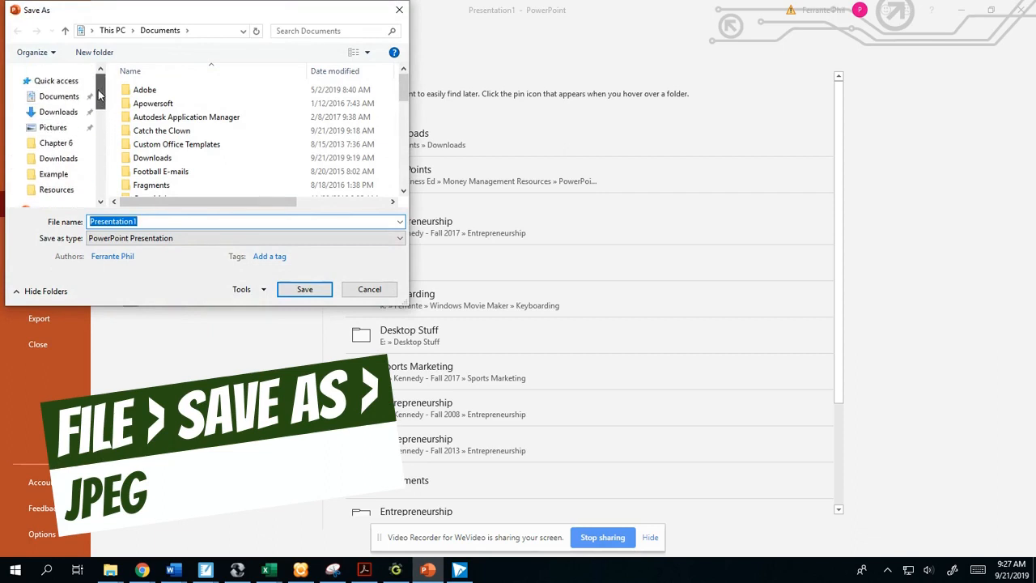
{"action": "left_click", "coordinate": [51, 129]}
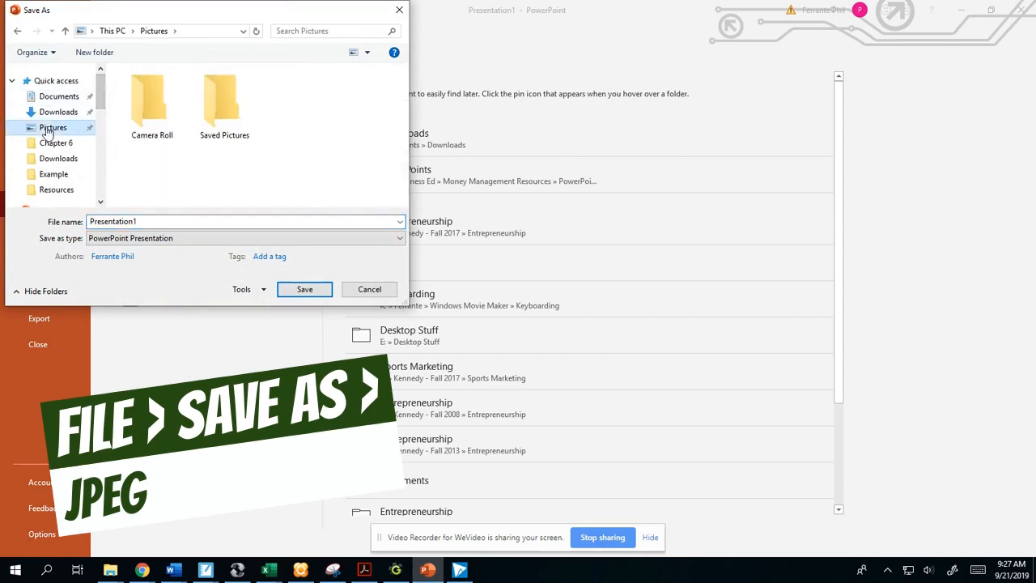
{"action": "left_click", "coordinate": [137, 218]}
{"action": "double_click", "coordinate": [141, 221]}
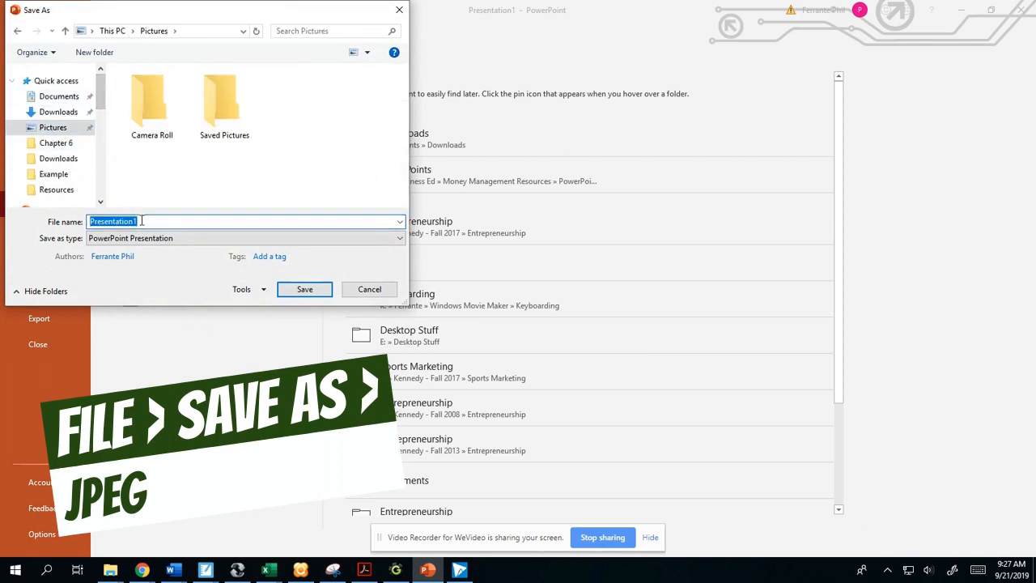
{"action": "type", "text": "Clo"}
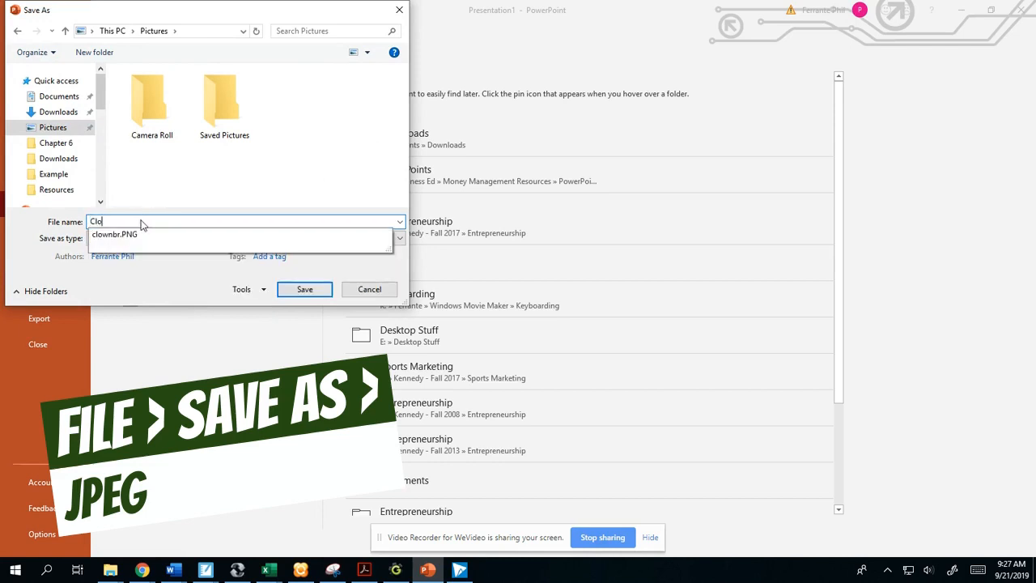
{"action": "type", "text": "wn_Title"}
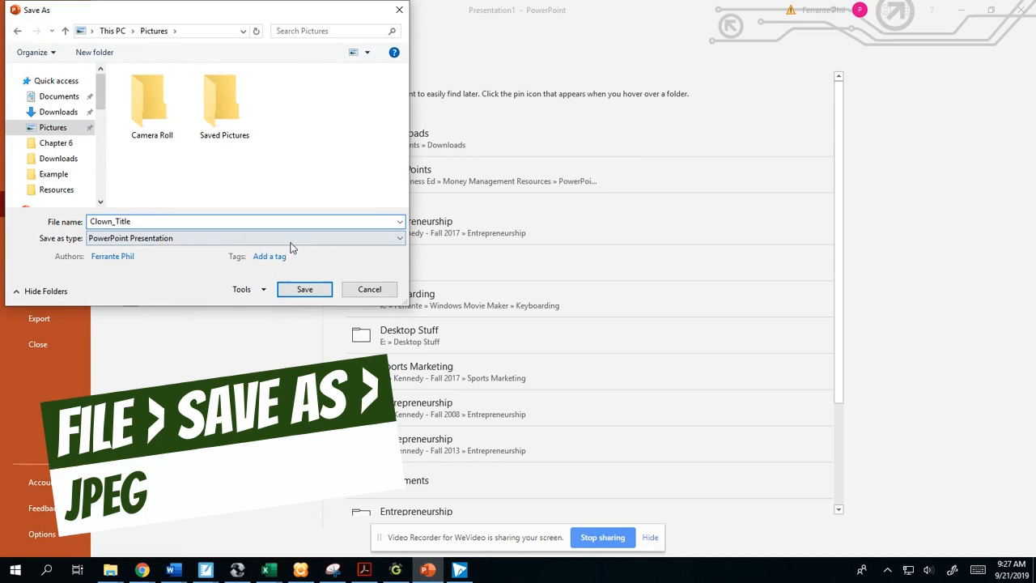
- Set the file type to JPEG File Interchange Format and export only the current slide
{"action": "left_click", "coordinate": [187, 240]}
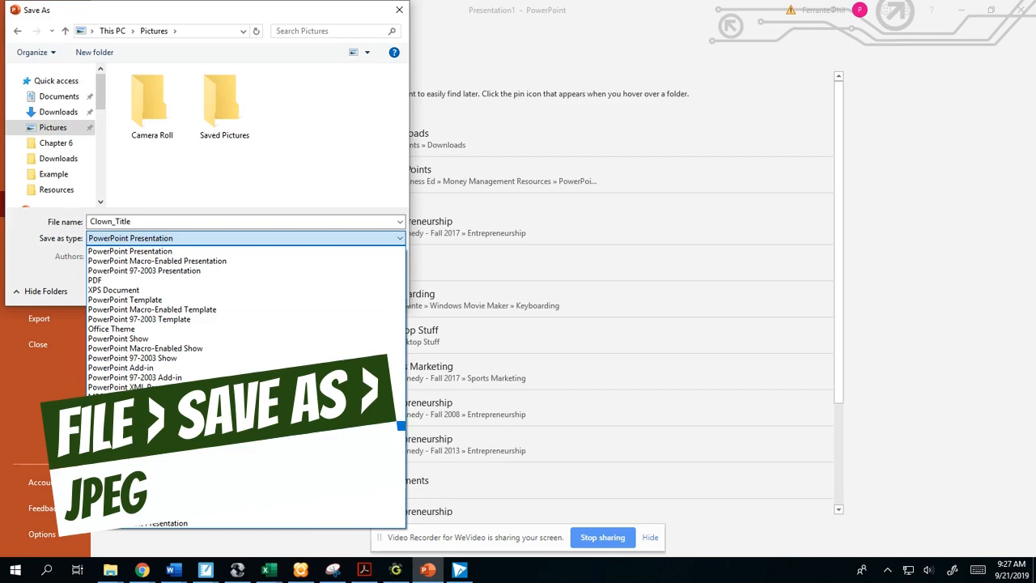
{"action": "left_click", "coordinate": [161, 425]}
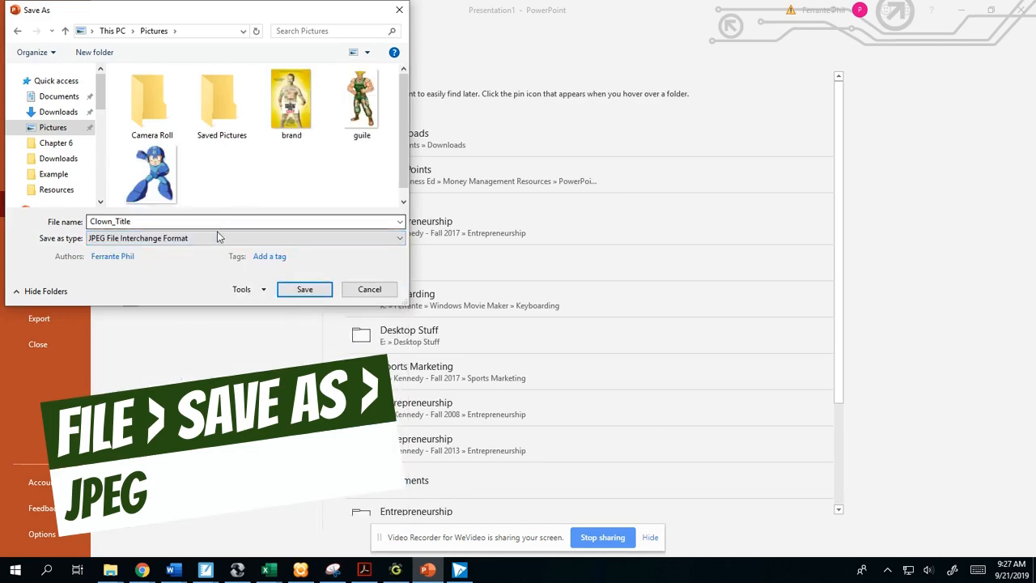
{"action": "left_click", "coordinate": [310, 292]}
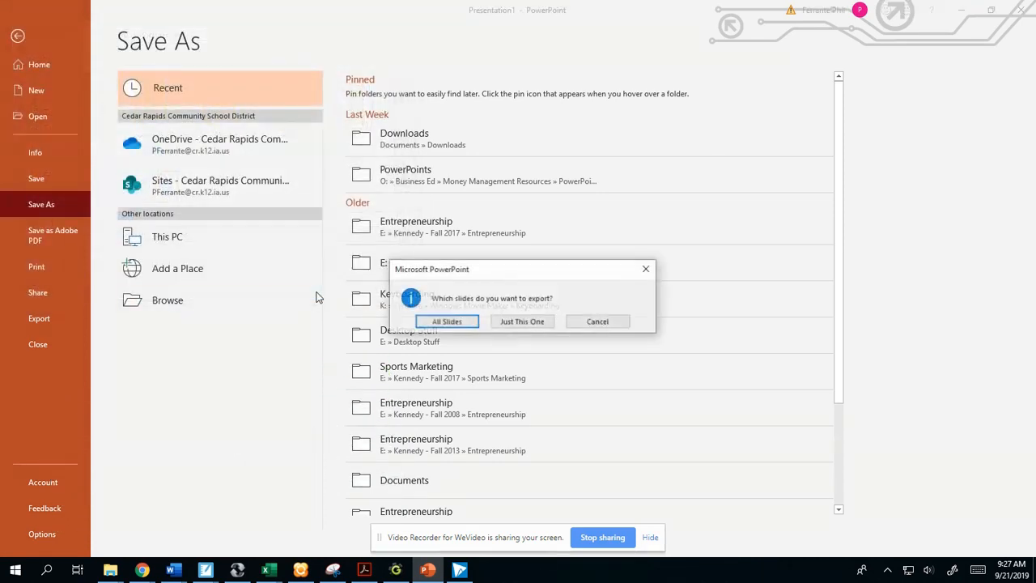
{"action": "left_click", "coordinate": [532, 322]}
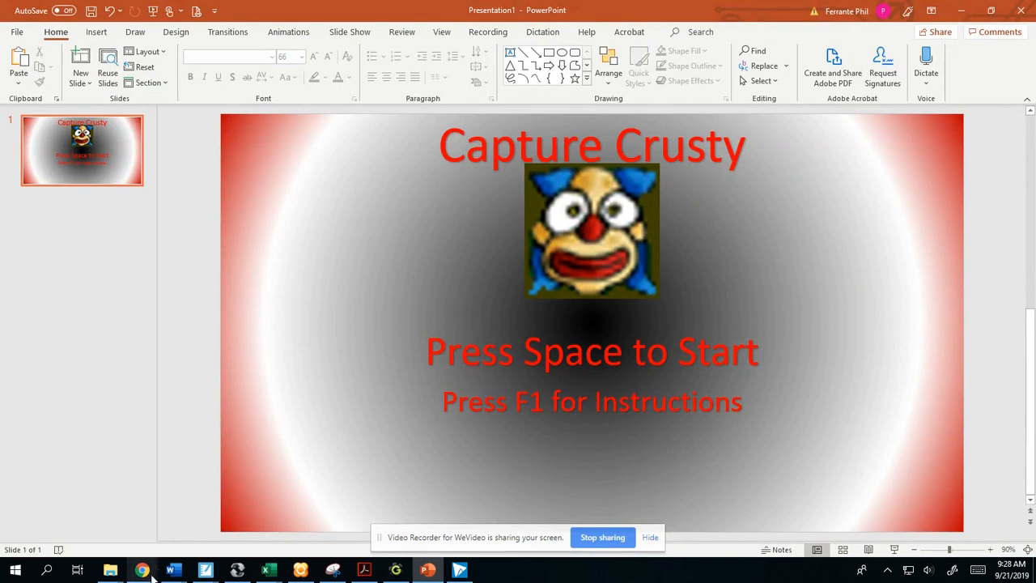
- Switch to GameMaker and load the Clown_Title image from the Pictures library into background0
{"action": "left_click", "coordinate": [395, 570]}
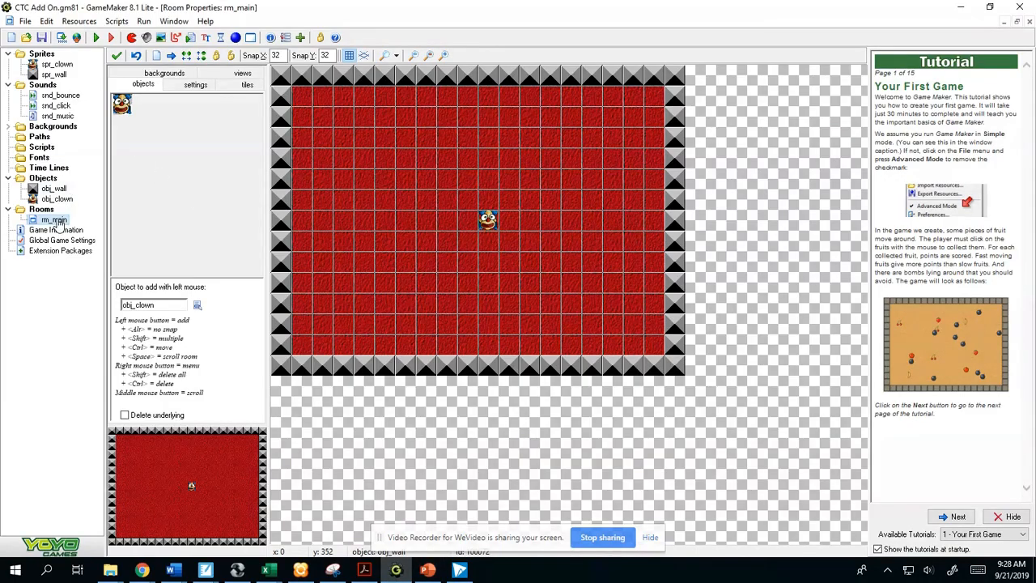
{"action": "double_click", "coordinate": [64, 129]}
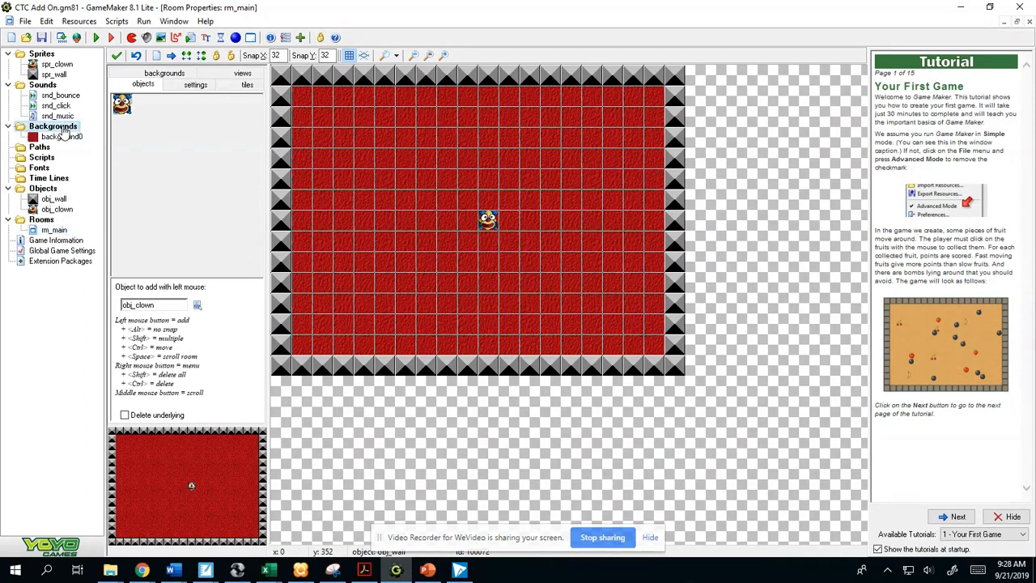
{"action": "double_click", "coordinate": [65, 139]}
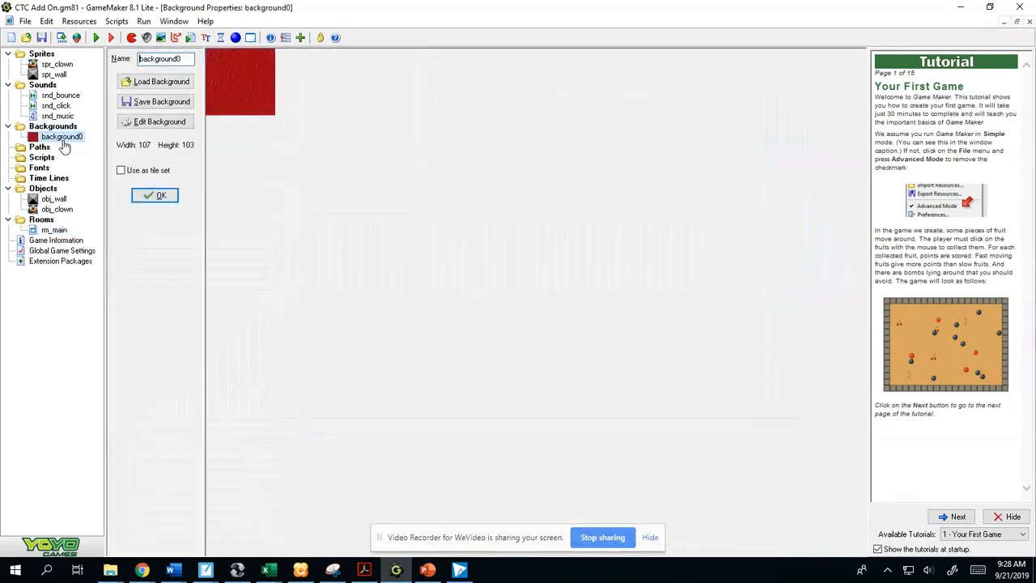
{"action": "left_click", "coordinate": [168, 84]}
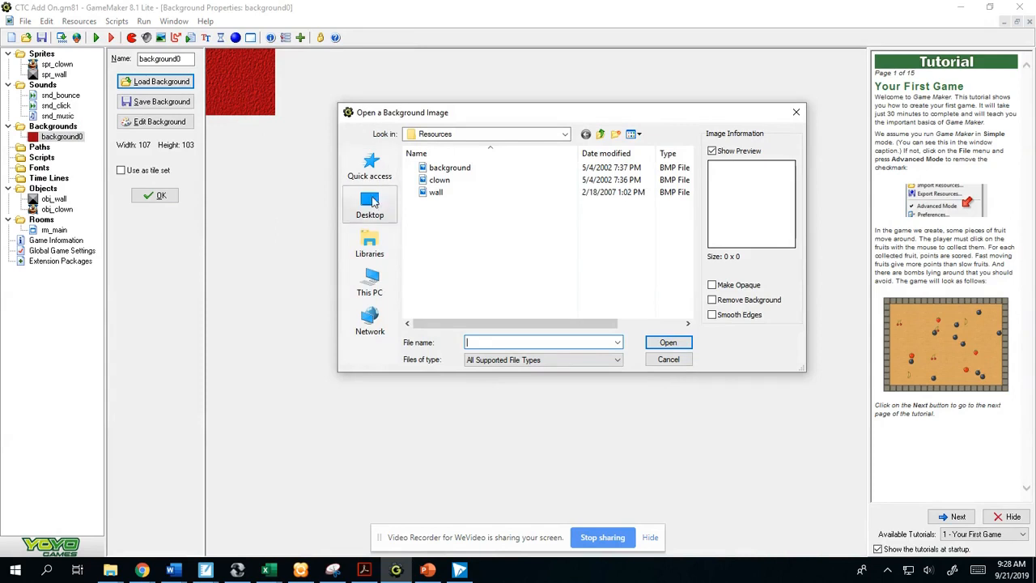
{"action": "left_click", "coordinate": [369, 243]}
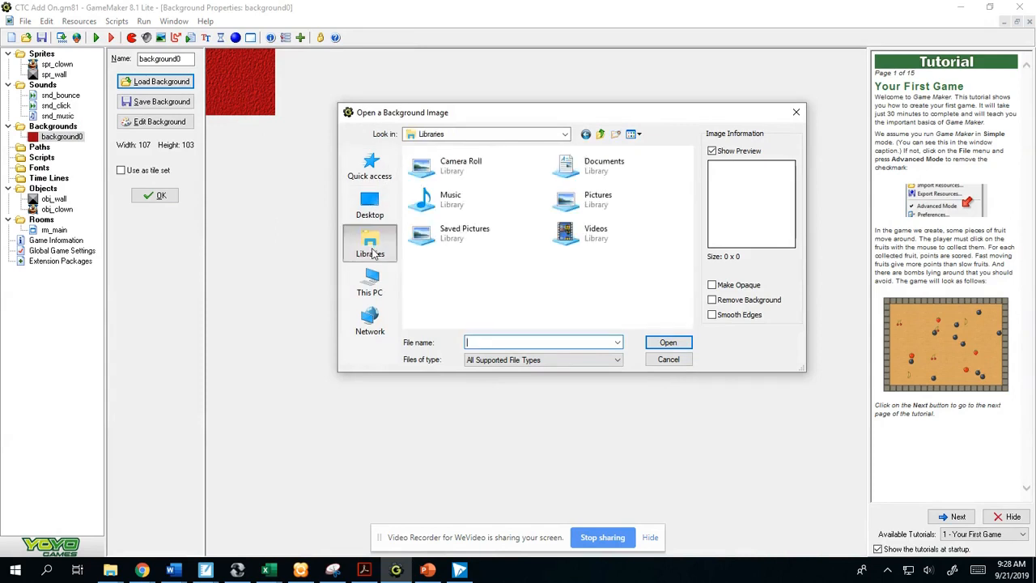
{"action": "double_click", "coordinate": [598, 201]}
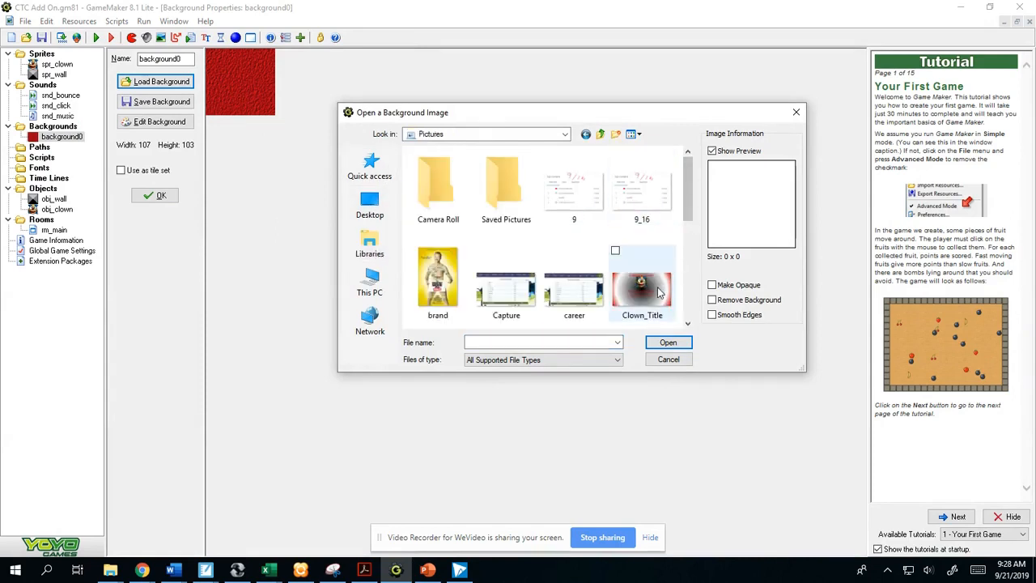
{"action": "left_click", "coordinate": [657, 286]}
{"action": "left_click", "coordinate": [668, 343]}
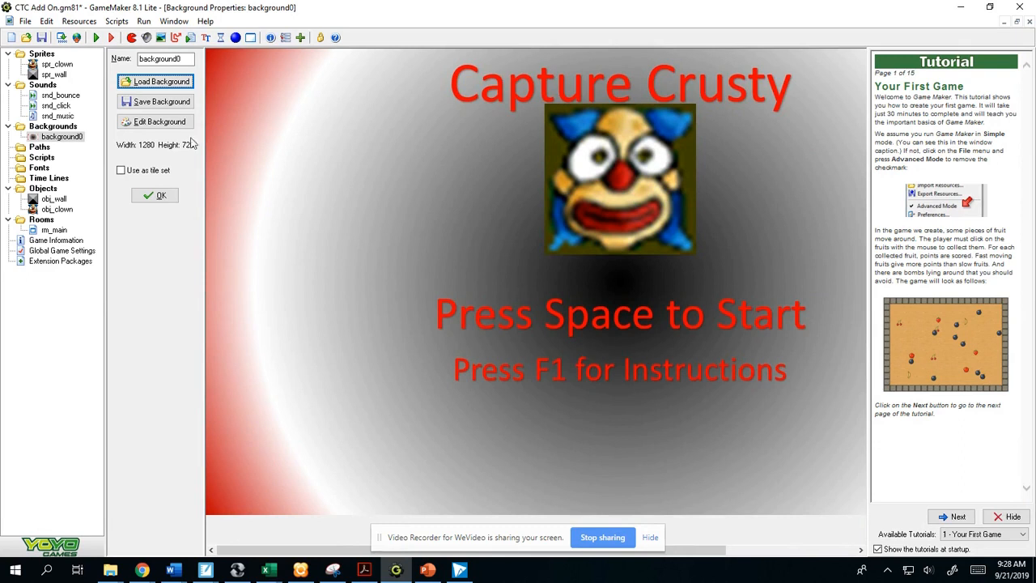
- Stretch the background0 image to 50% width and height, keeping the aspect ratio, and accept the edited image
{"action": "left_click", "coordinate": [160, 121]}
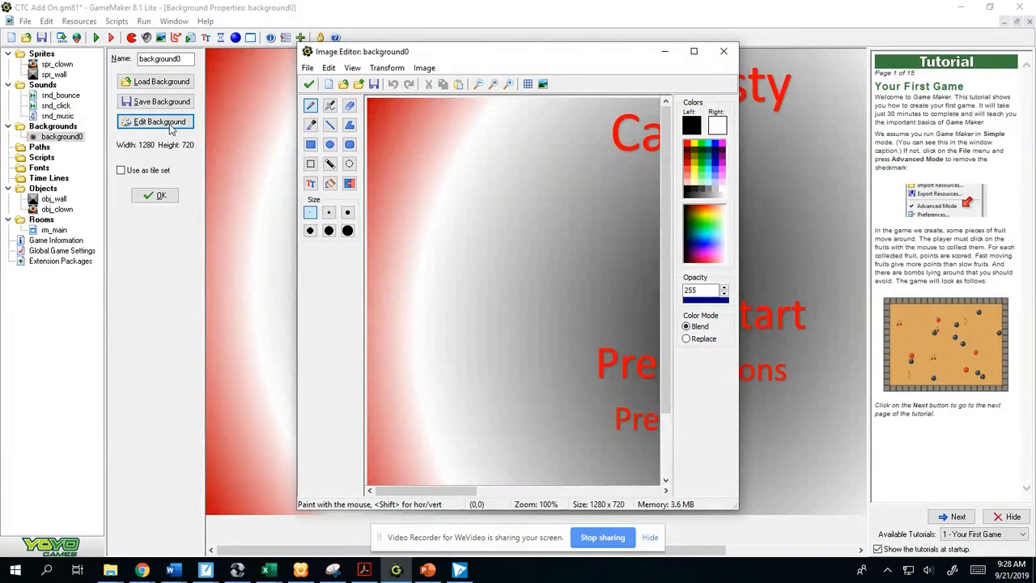
{"action": "left_click", "coordinate": [387, 68]}
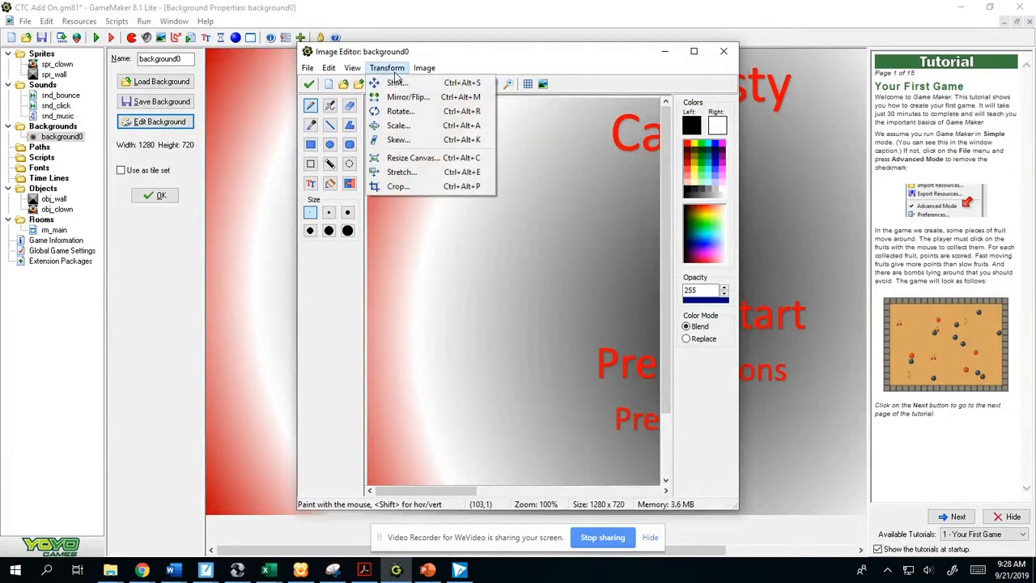
{"action": "left_click", "coordinate": [402, 171]}
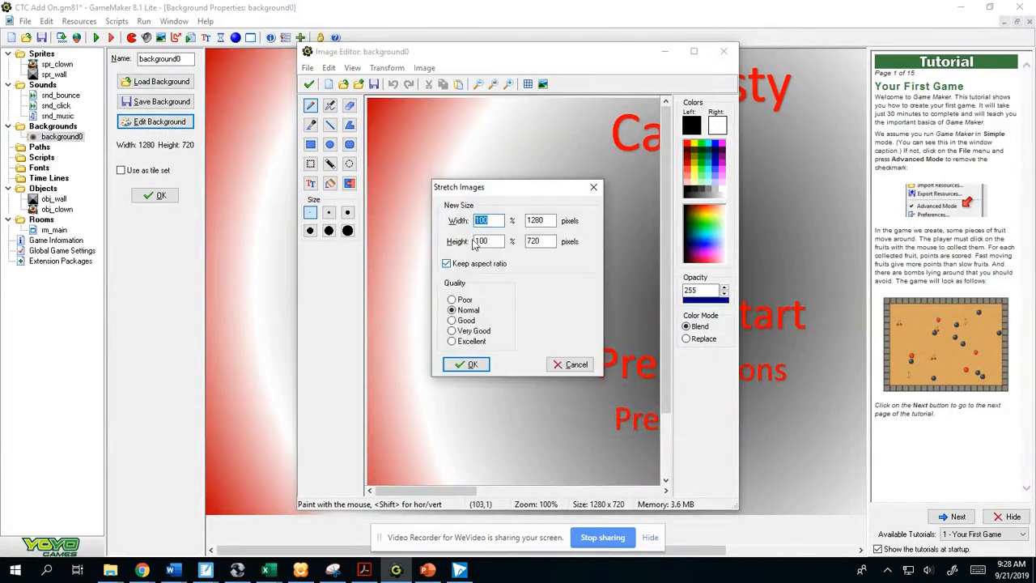
{"action": "type", "text": "50"}
{"action": "left_click", "coordinate": [461, 365]}
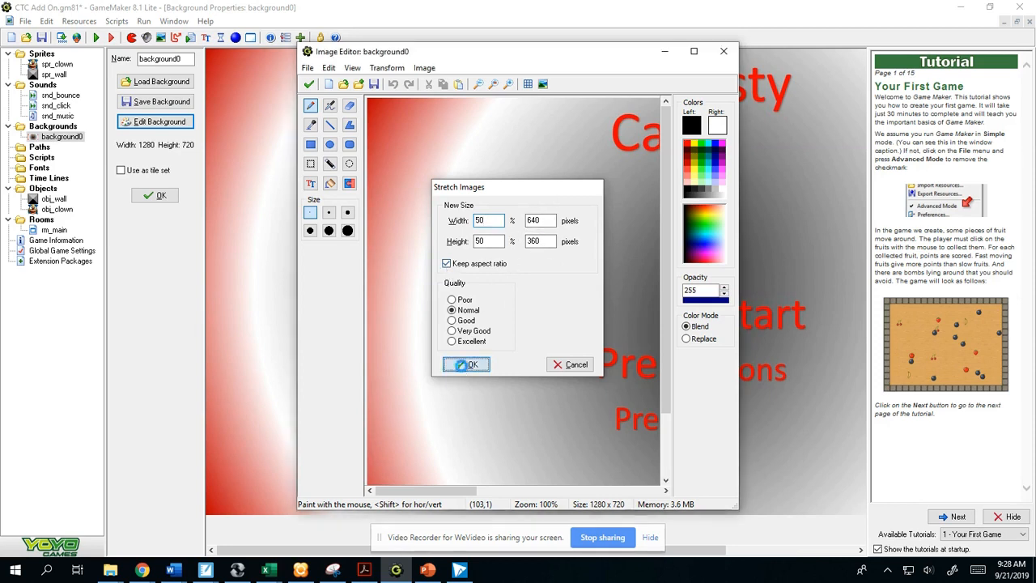
{"action": "left_click", "coordinate": [309, 84]}
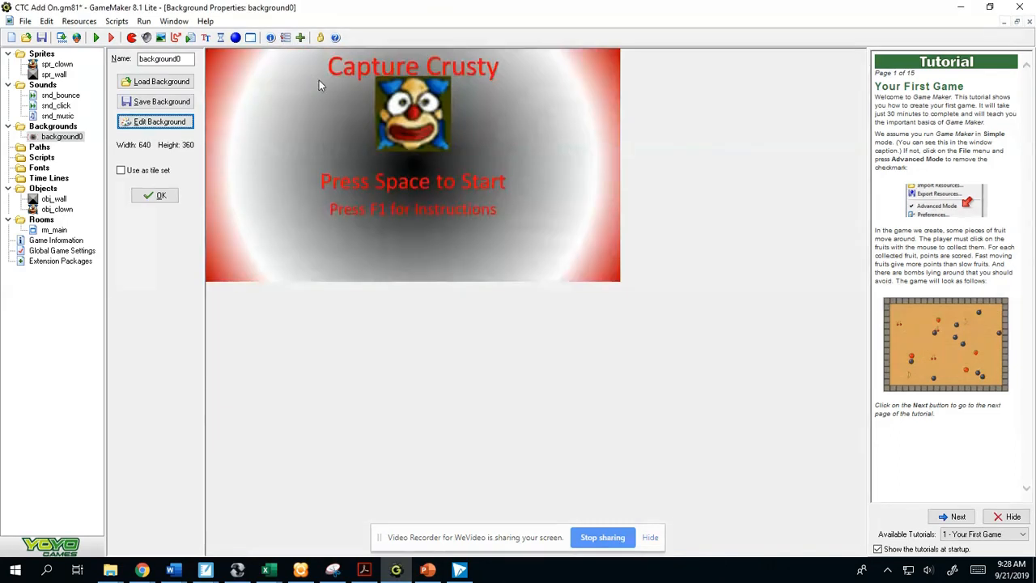
- Set Background 0 of the rm_main room to no background
{"action": "double_click", "coordinate": [52, 230]}
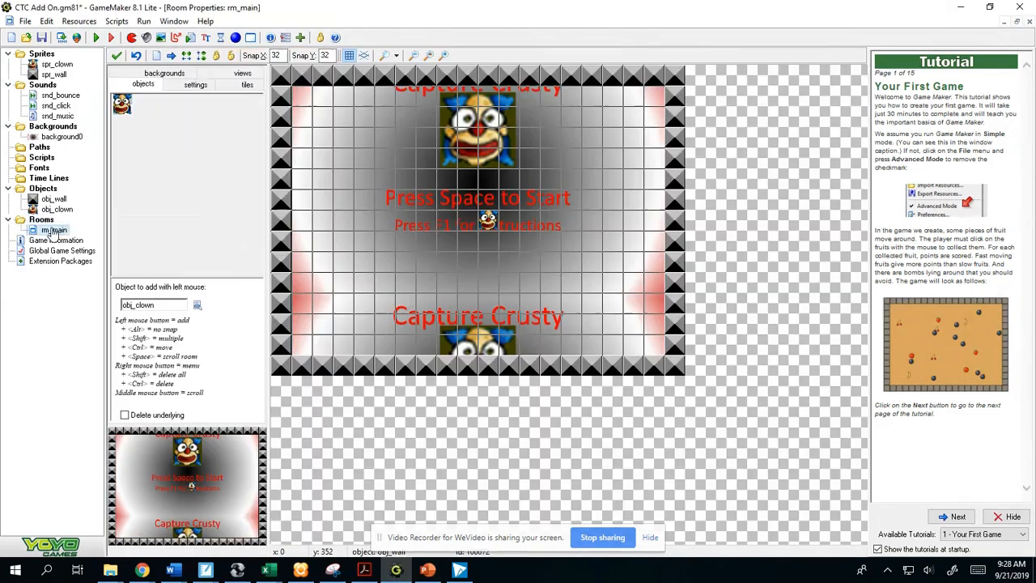
{"action": "left_click", "coordinate": [166, 74]}
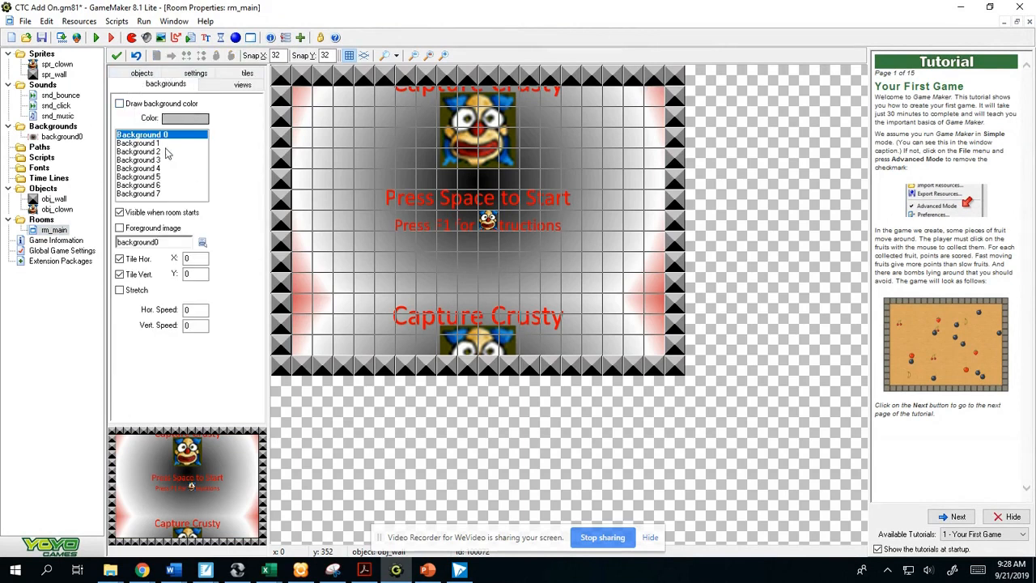
{"action": "double_click", "coordinate": [64, 136]}
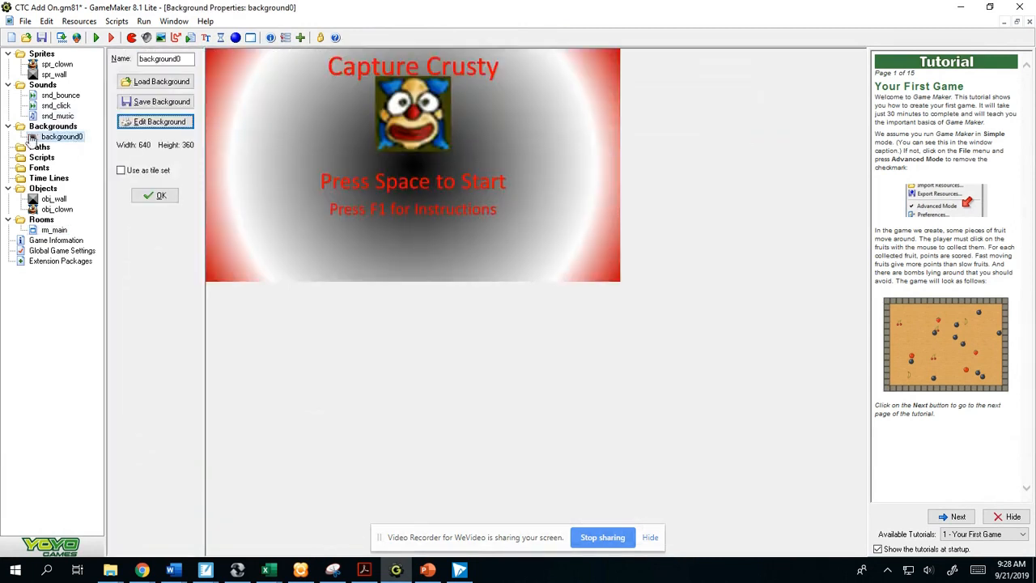
{"action": "double_click", "coordinate": [53, 231]}
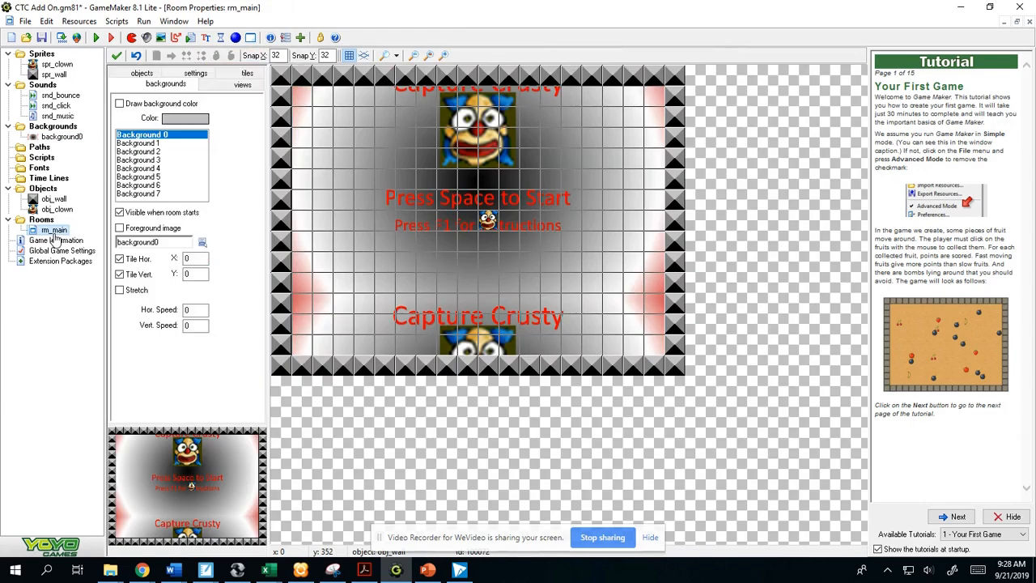
{"action": "left_click", "coordinate": [202, 242]}
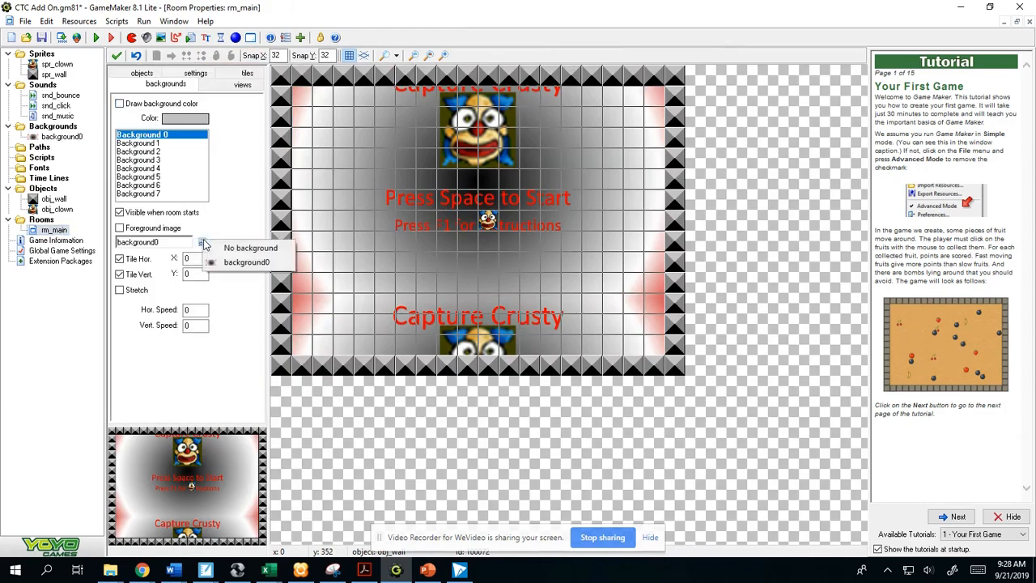
{"action": "left_click", "coordinate": [230, 246]}
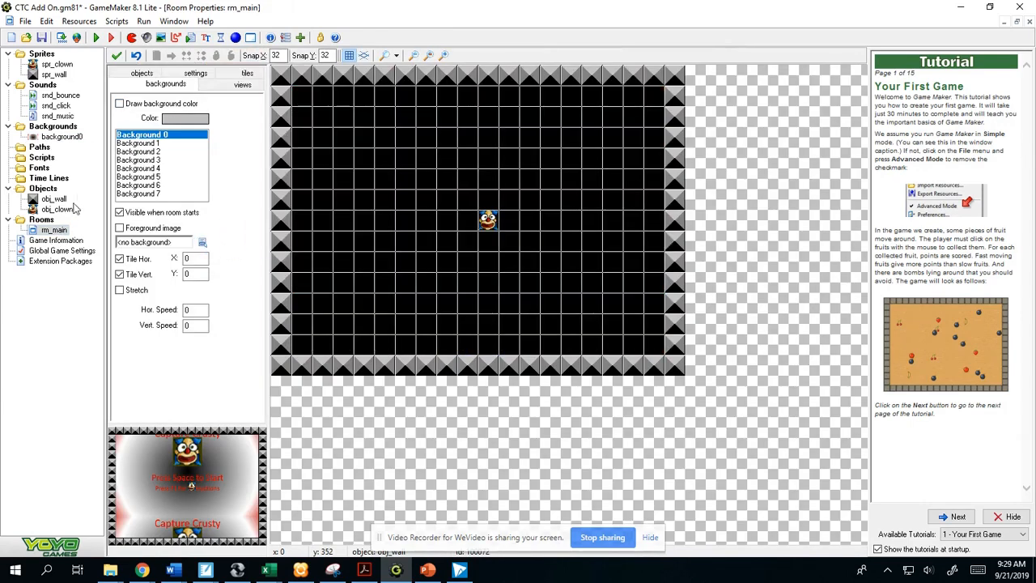
- Create a new room and place it above rm_main in the room order
{"action": "double_click", "coordinate": [73, 137]}
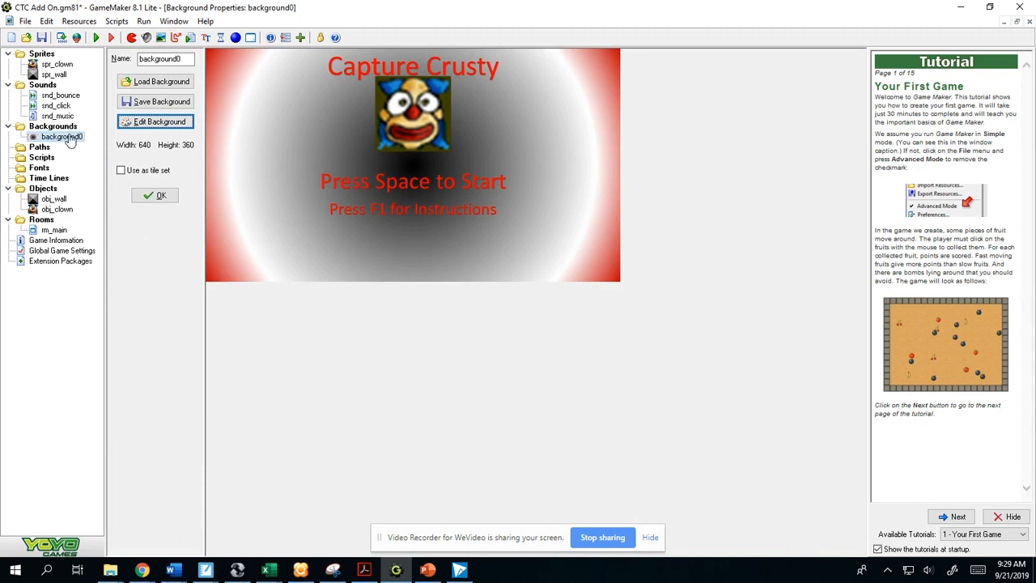
{"action": "left_click", "coordinate": [78, 21]}
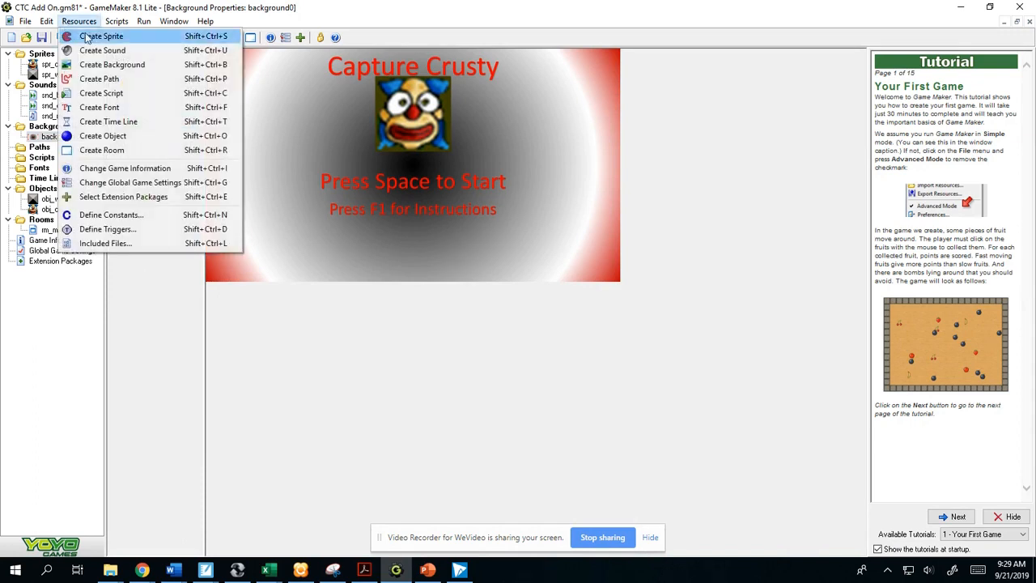
{"action": "left_click", "coordinate": [102, 150]}
{"action": "left_click_drag", "start_coordinate": [49, 240], "coordinate": [52, 232]}
- Rename the new room as rm_title
{"action": "right_click", "coordinate": [52, 232]}
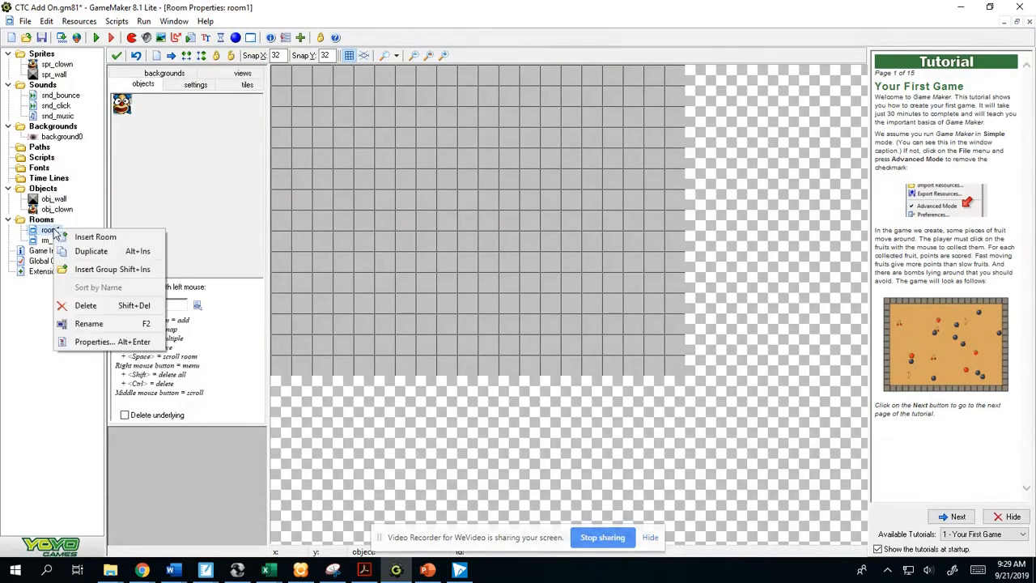
{"action": "left_click", "coordinate": [99, 322]}
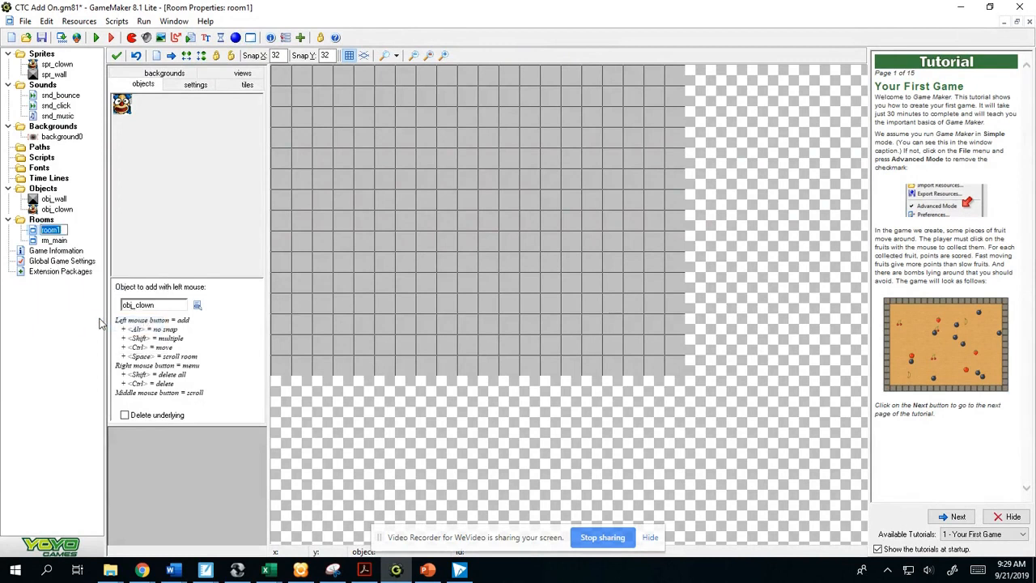
{"action": "type", "text": "rm_title"}
{"action": "key", "text": "Return"}
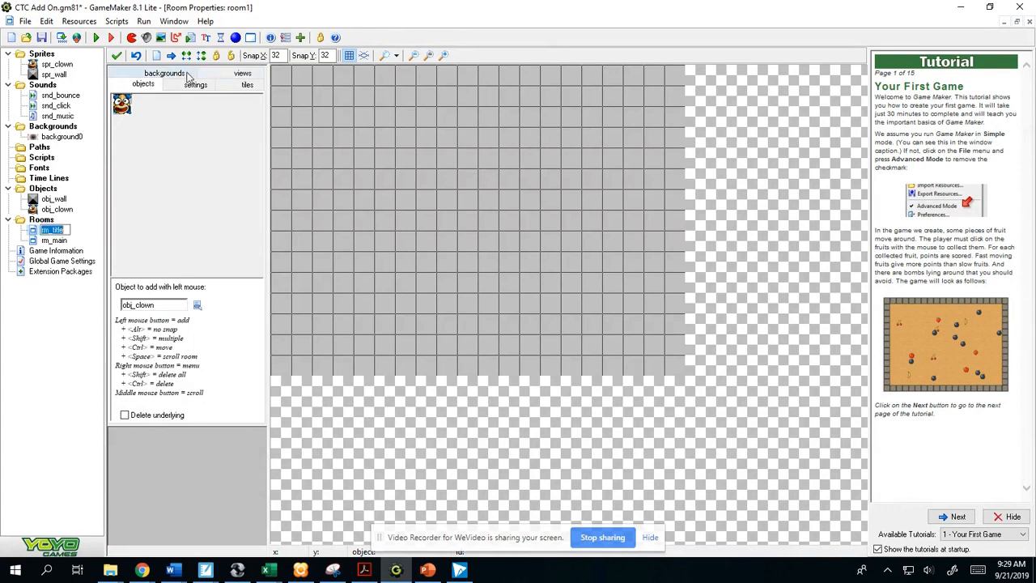
- Assign background0 as Background 0 of the rm_title room
{"action": "left_click", "coordinate": [164, 73]}
{"action": "left_click", "coordinate": [210, 244]}
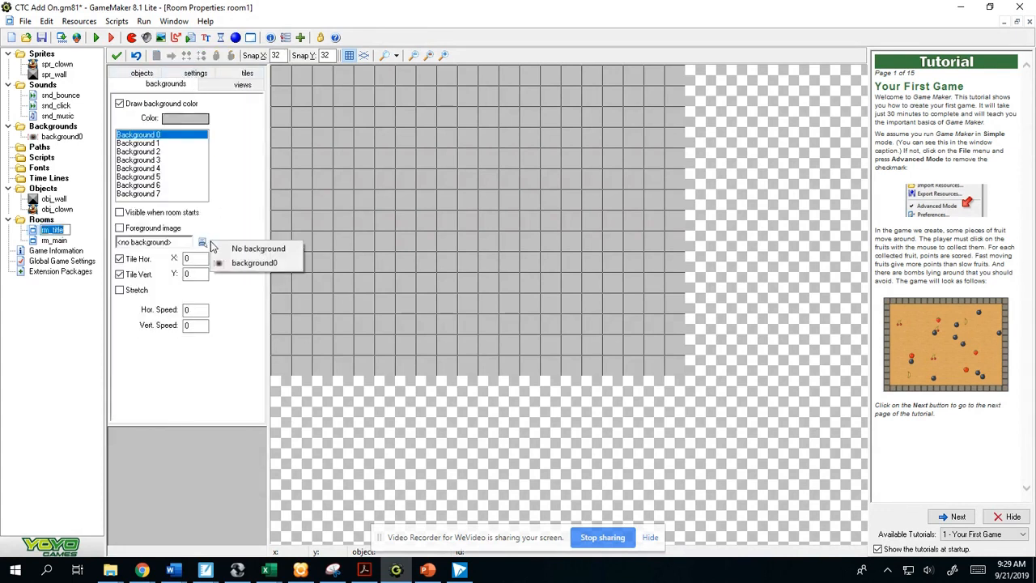
{"action": "left_click", "coordinate": [245, 263]}
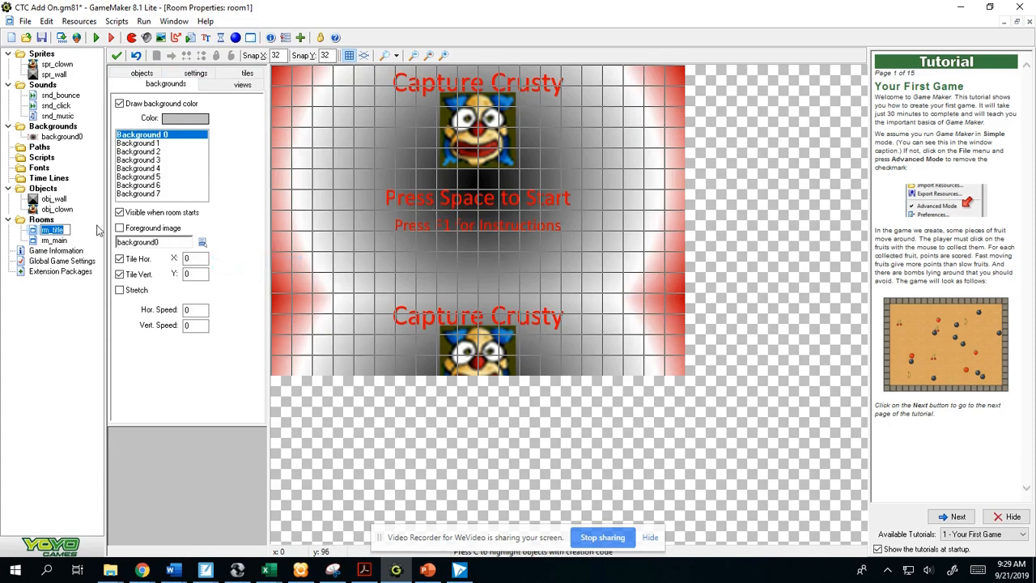
{"action": "left_click", "coordinate": [62, 242]}
- Set the rm_title room to a width of 640 and a height of 360, and hide the room grid
{"action": "left_click", "coordinate": [192, 74]}
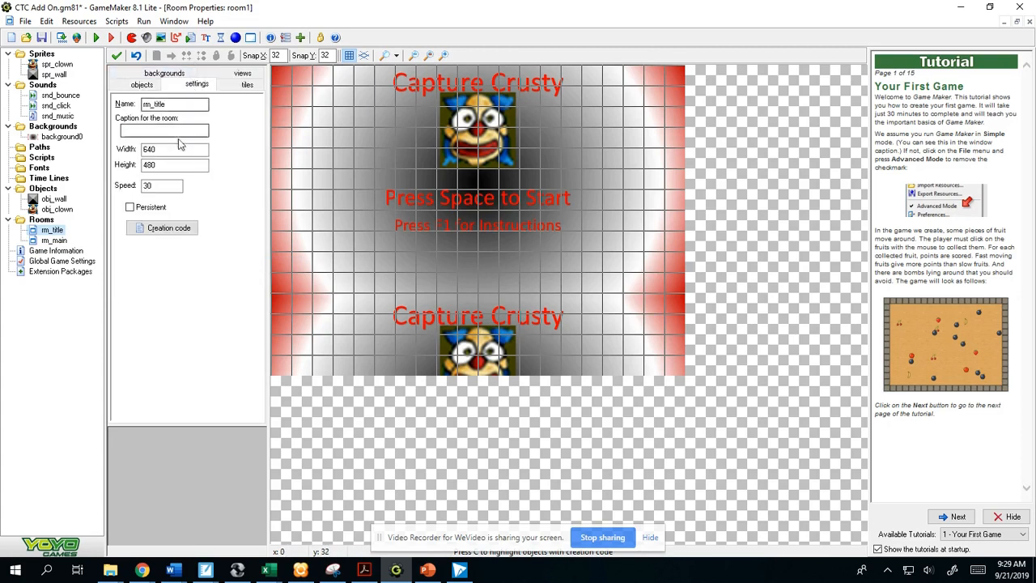
{"action": "double_click", "coordinate": [167, 149]}
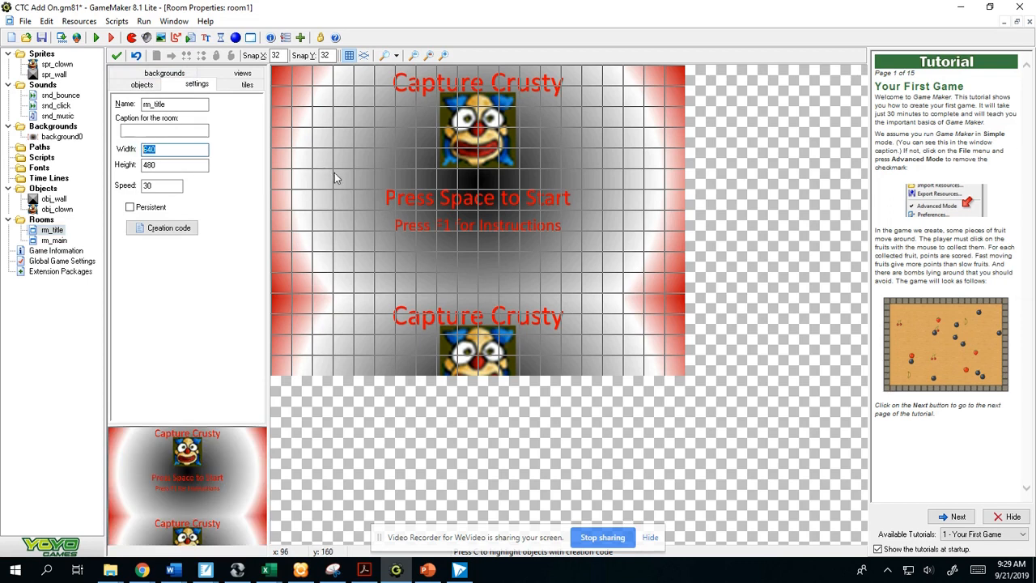
{"action": "type", "text": "640"}
{"action": "key", "text": "Tab"}
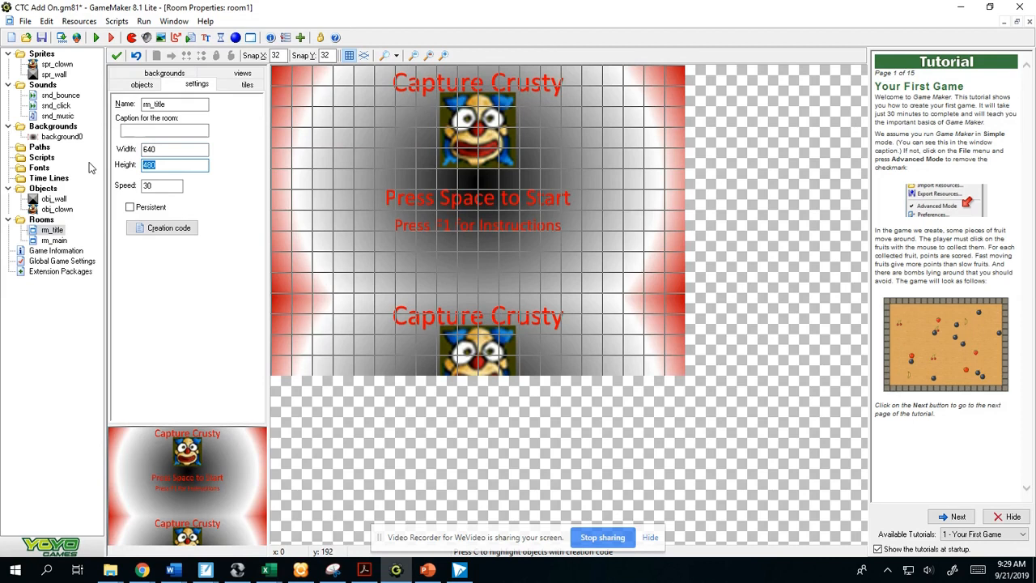
{"action": "type", "text": "360"}
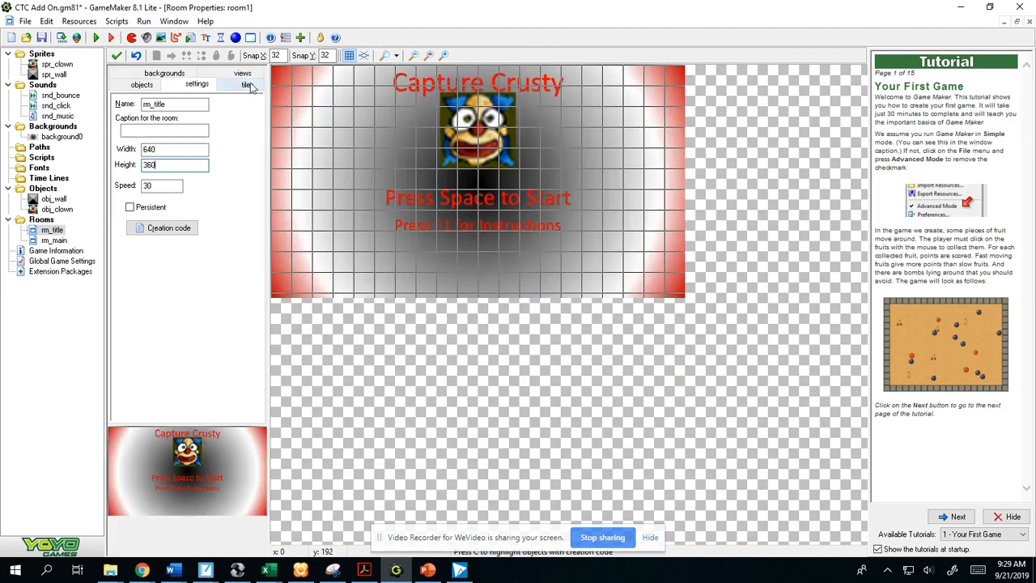
{"action": "left_click", "coordinate": [348, 56]}
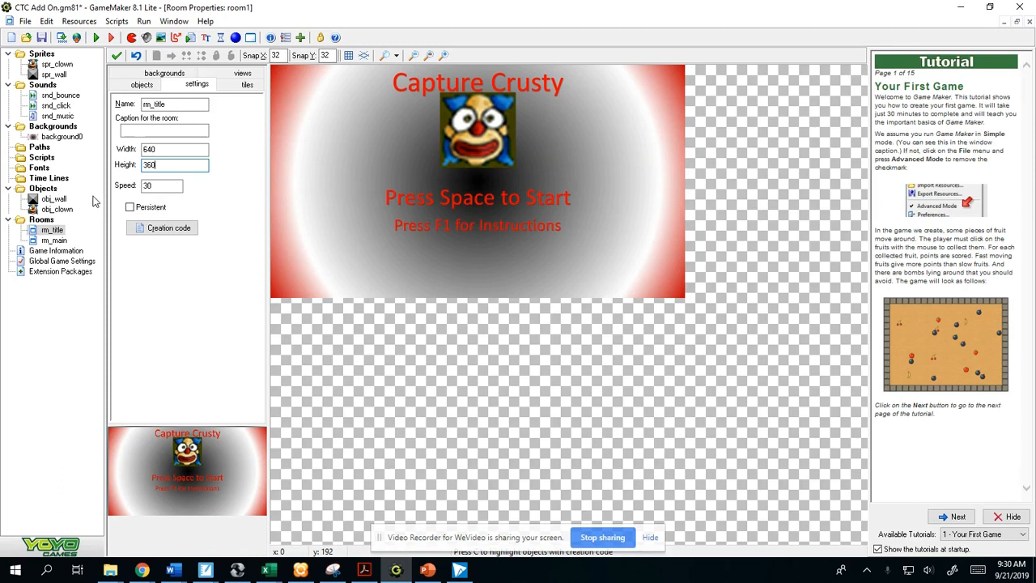
- Create a new object named obj_start
{"action": "left_click", "coordinate": [81, 22]}
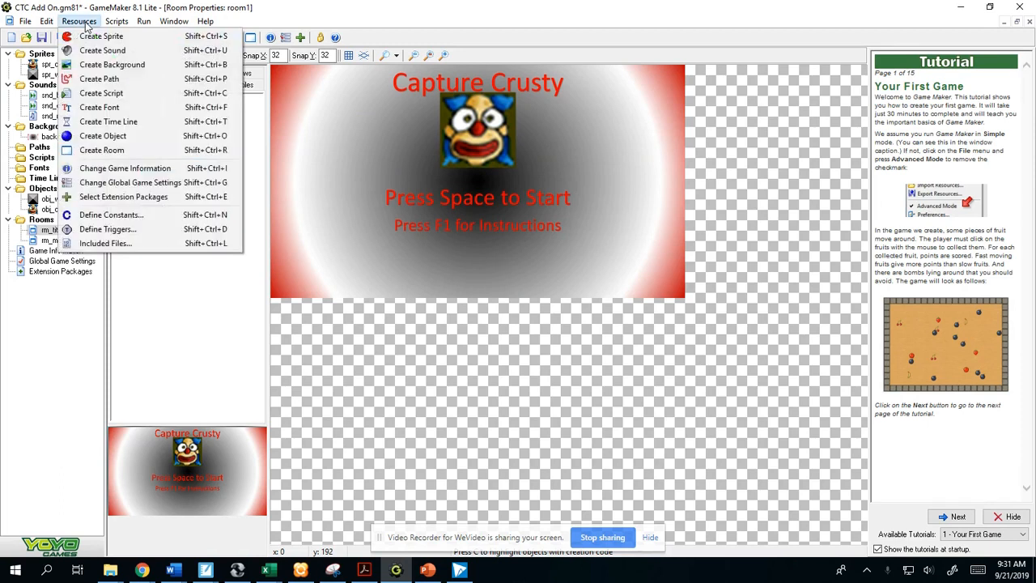
{"action": "left_click", "coordinate": [103, 136]}
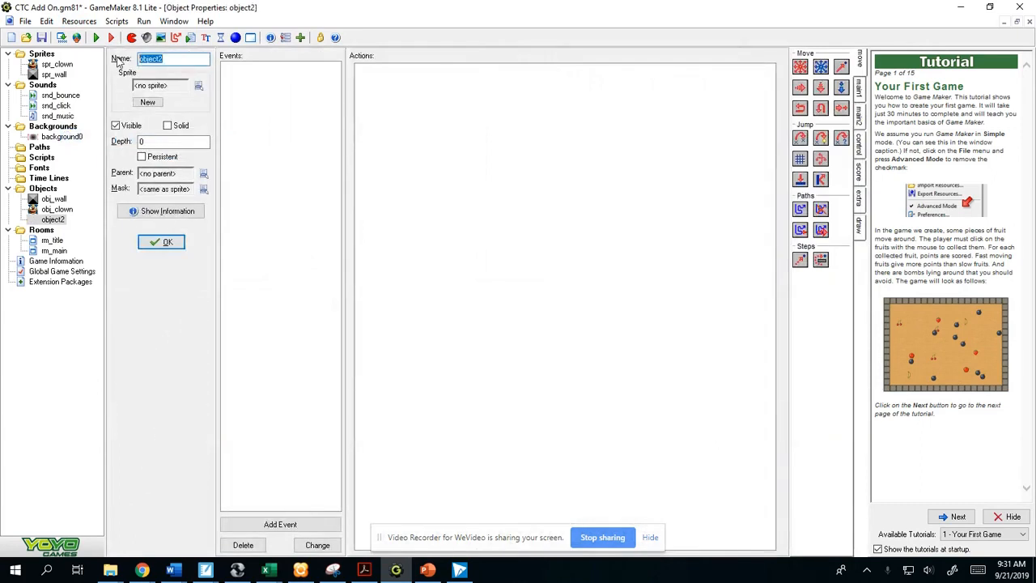
{"action": "type", "text": "obj_start"}
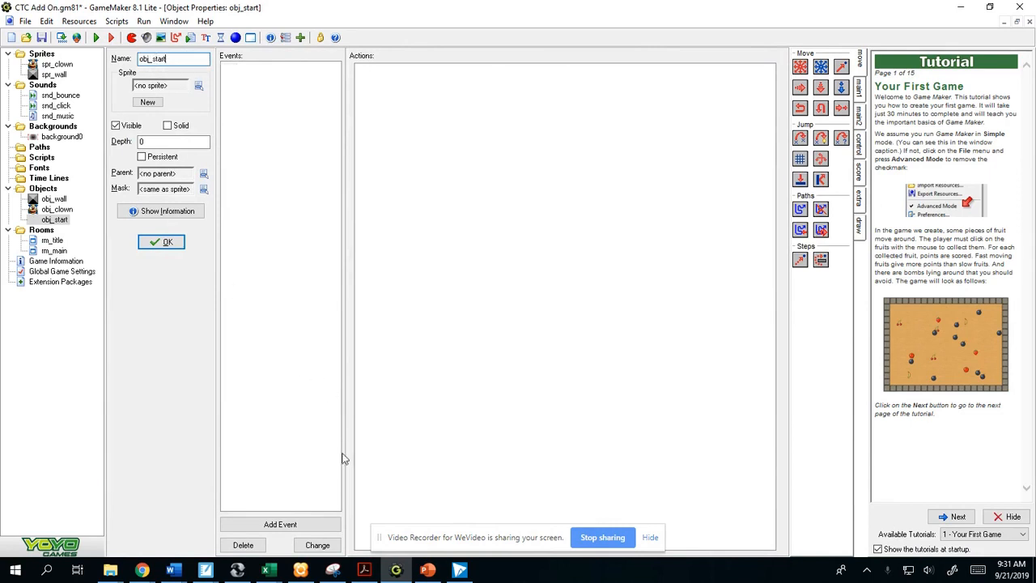
- Add a Keyboard event for the <Space> key to obj_start
{"action": "left_click", "coordinate": [302, 526]}
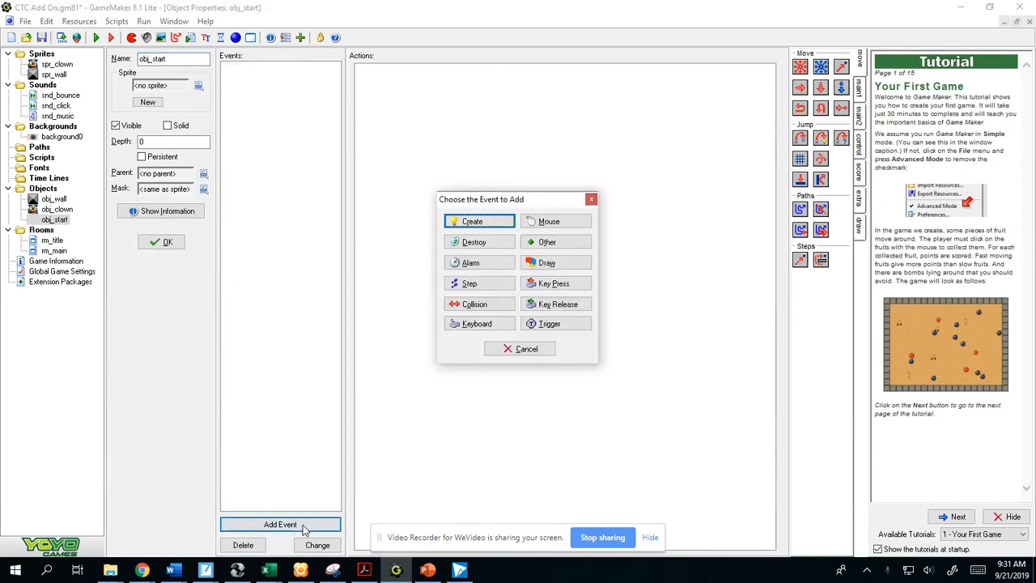
{"action": "left_click", "coordinate": [484, 325]}
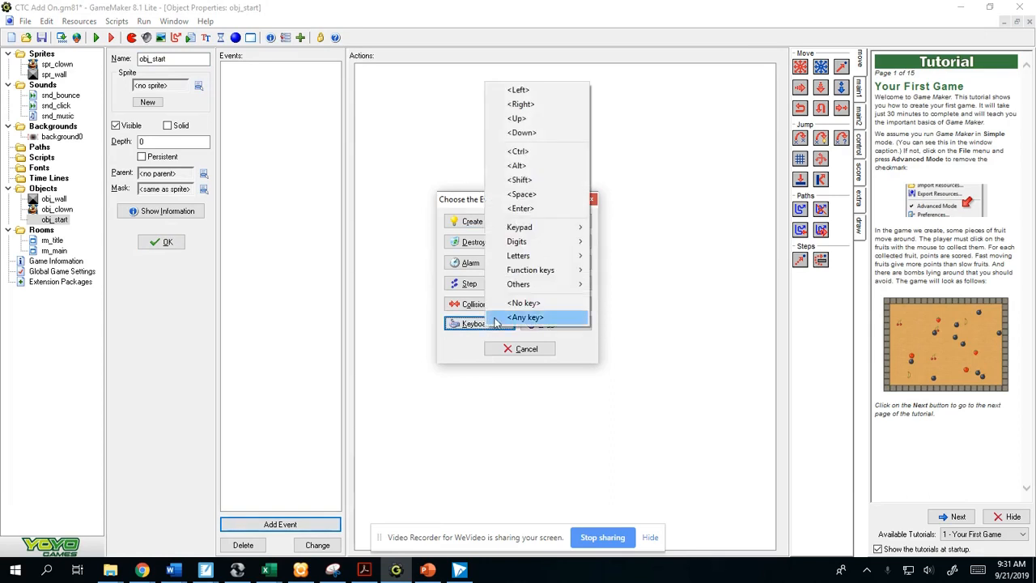
{"action": "left_click", "coordinate": [522, 194]}
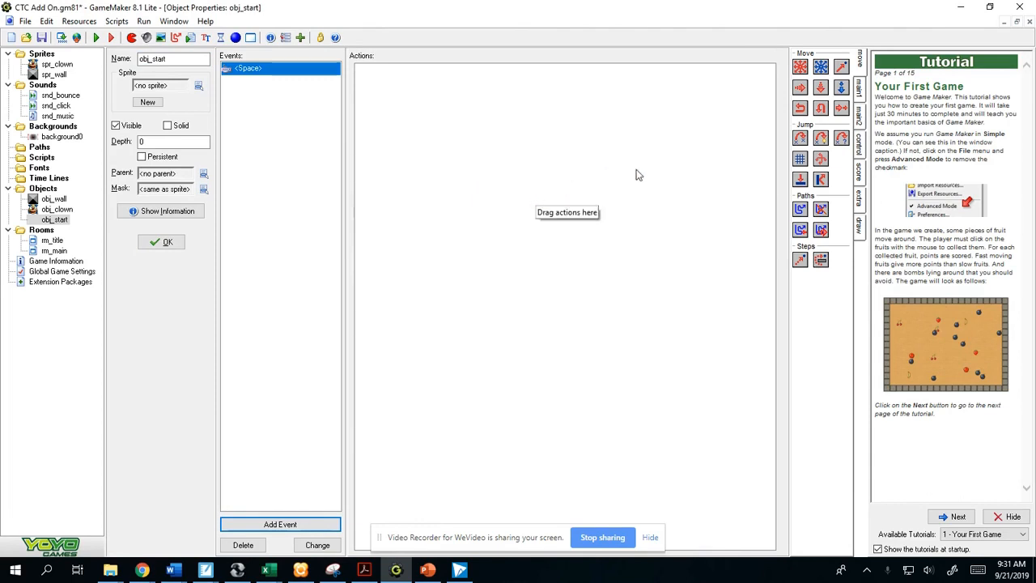
- Add a Next Room action to the Space event with the transition Create from center
{"action": "left_click", "coordinate": [859, 87]}
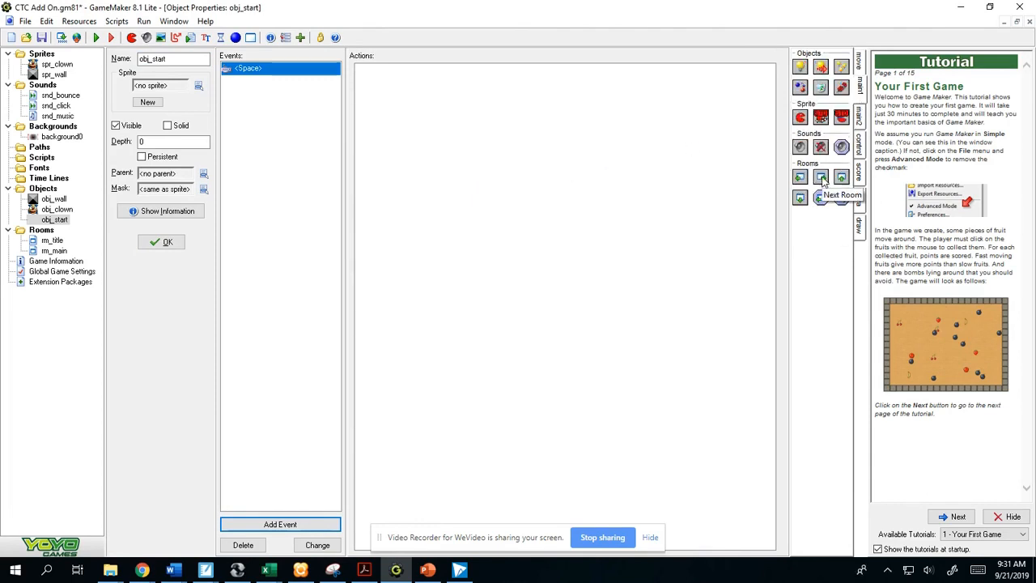
{"action": "left_click_drag", "start_coordinate": [822, 181], "coordinate": [537, 118]}
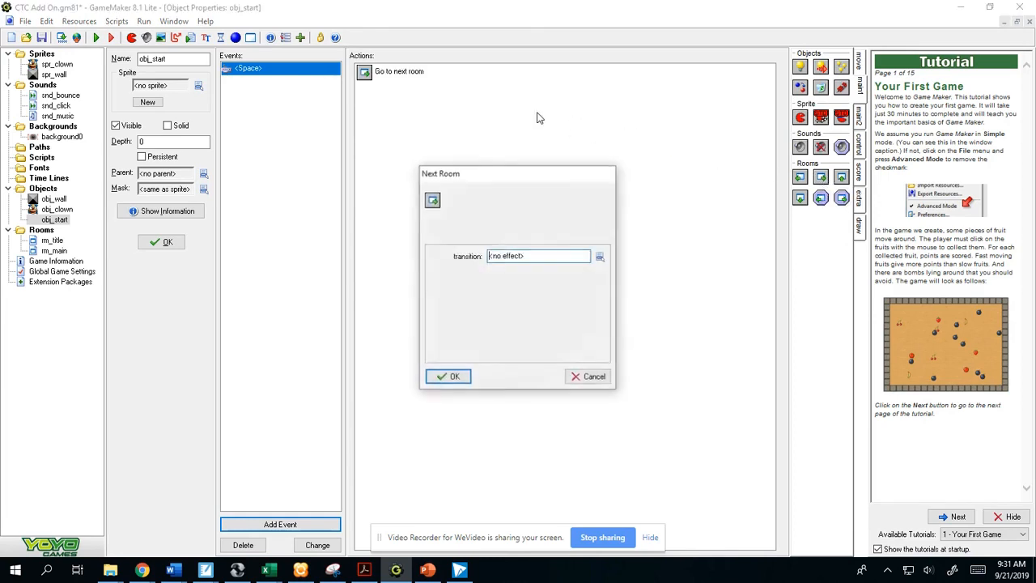
{"action": "left_click", "coordinate": [599, 256]}
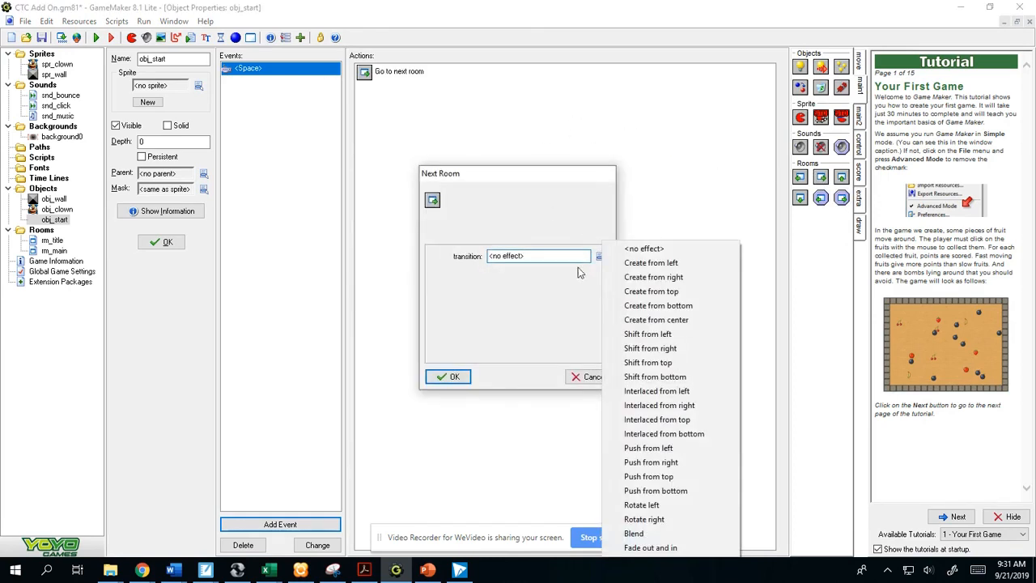
{"action": "left_click", "coordinate": [672, 321]}
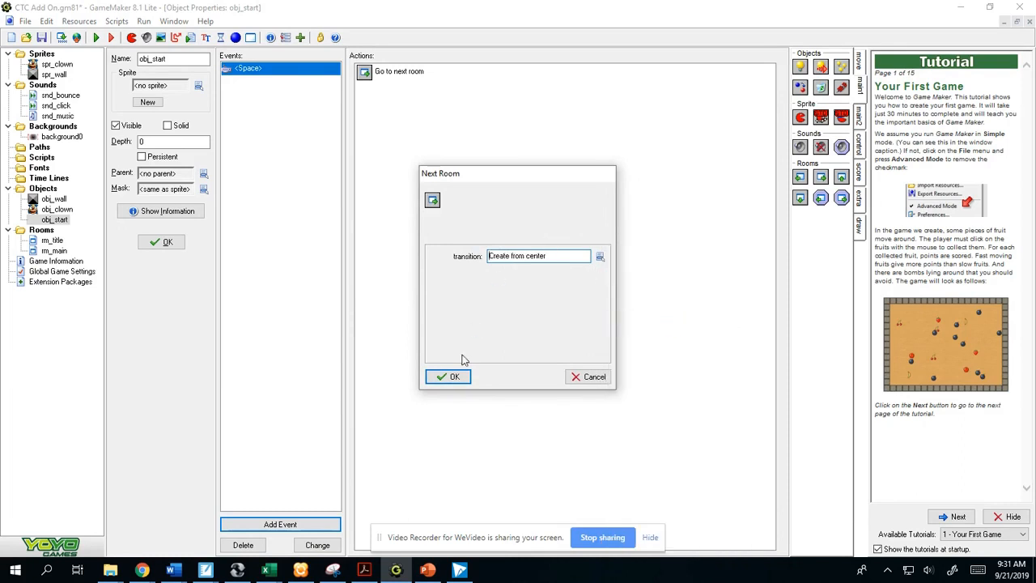
{"action": "left_click", "coordinate": [452, 378]}
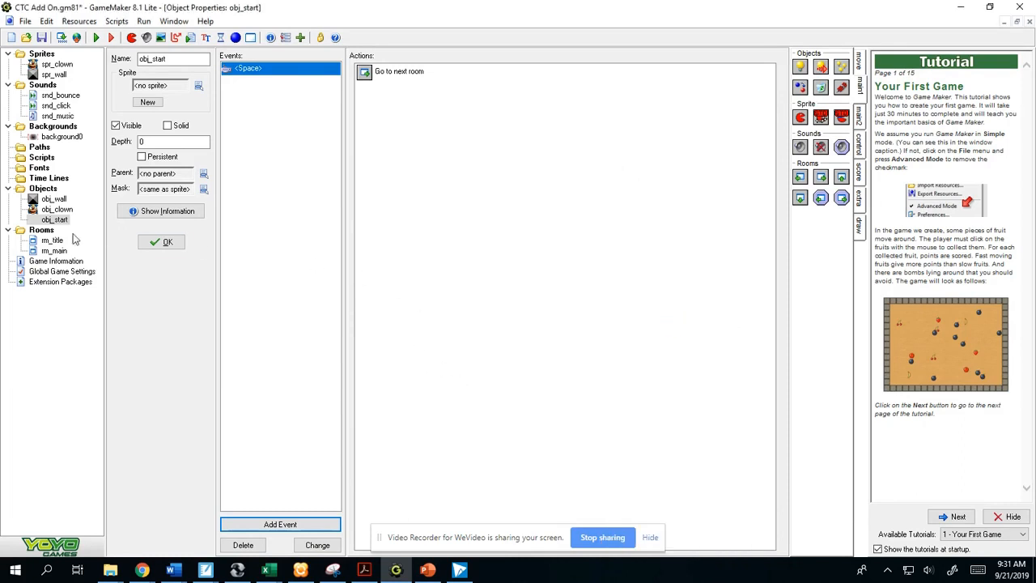
- Place an instance of obj_start in the rm_title room at x 128, y 288
{"action": "double_click", "coordinate": [50, 241]}
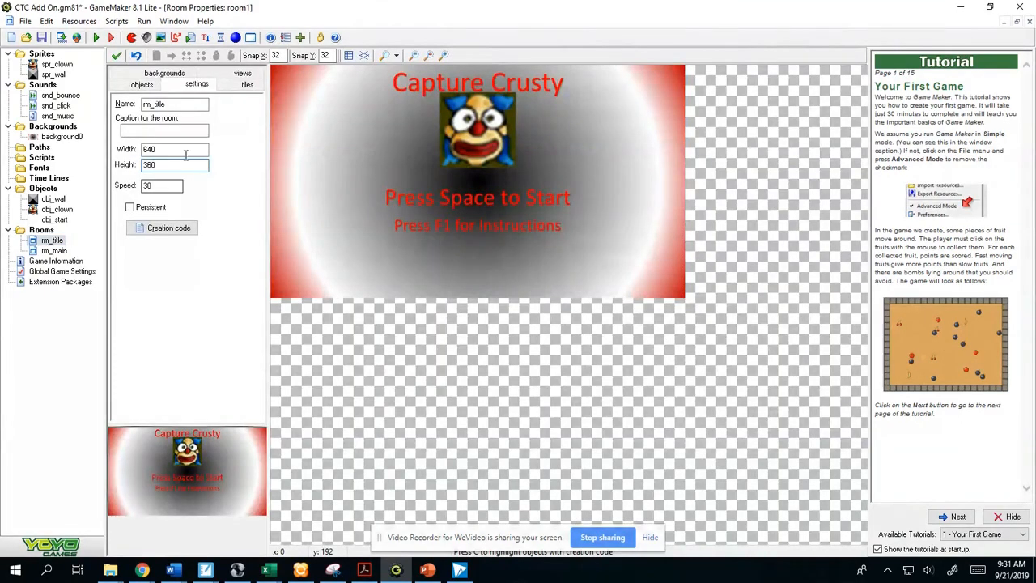
{"action": "left_click", "coordinate": [142, 84]}
{"action": "left_click", "coordinate": [160, 128]}
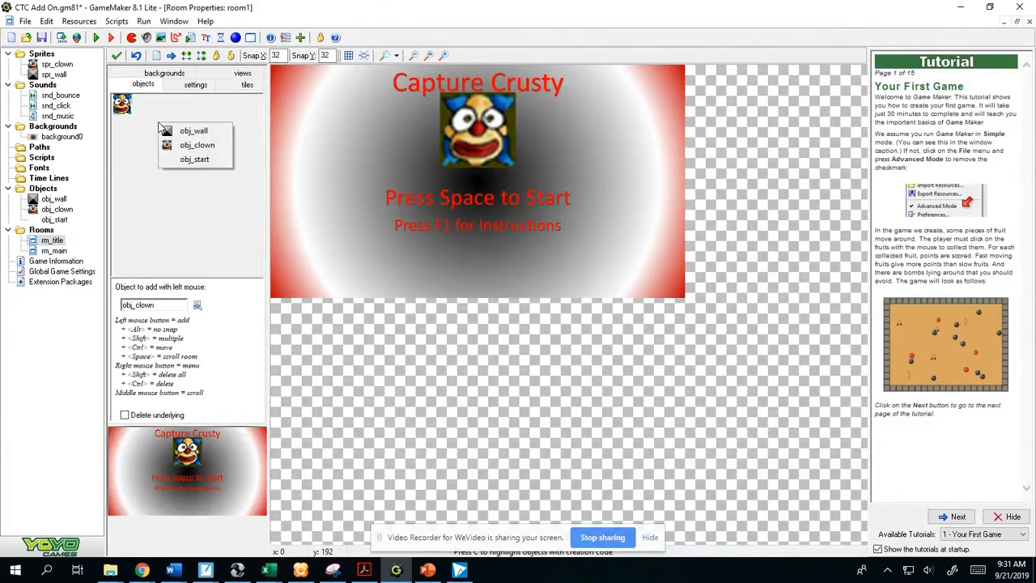
{"action": "left_click", "coordinate": [194, 159]}
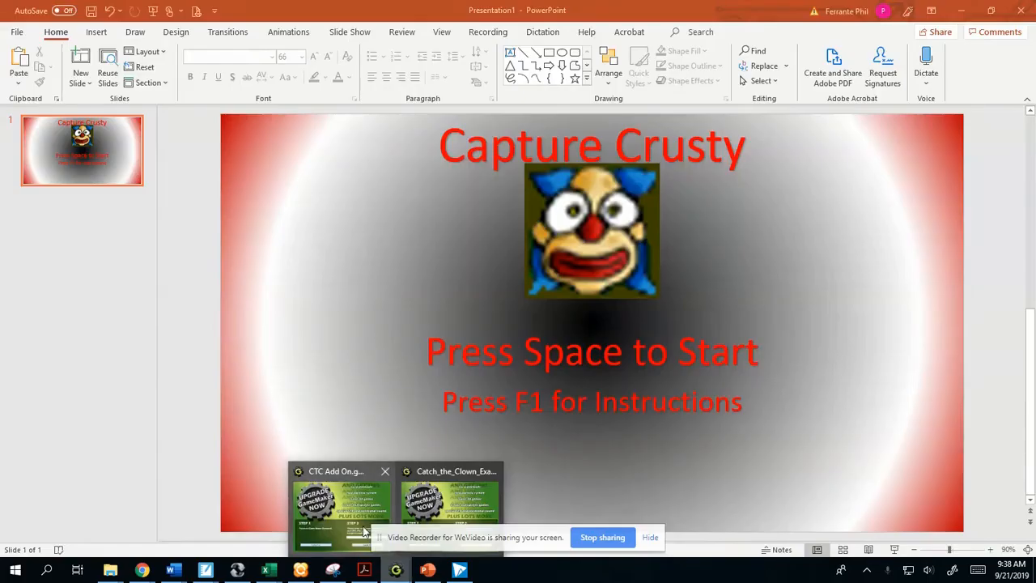
{"action": "left_click", "coordinate": [364, 532]}
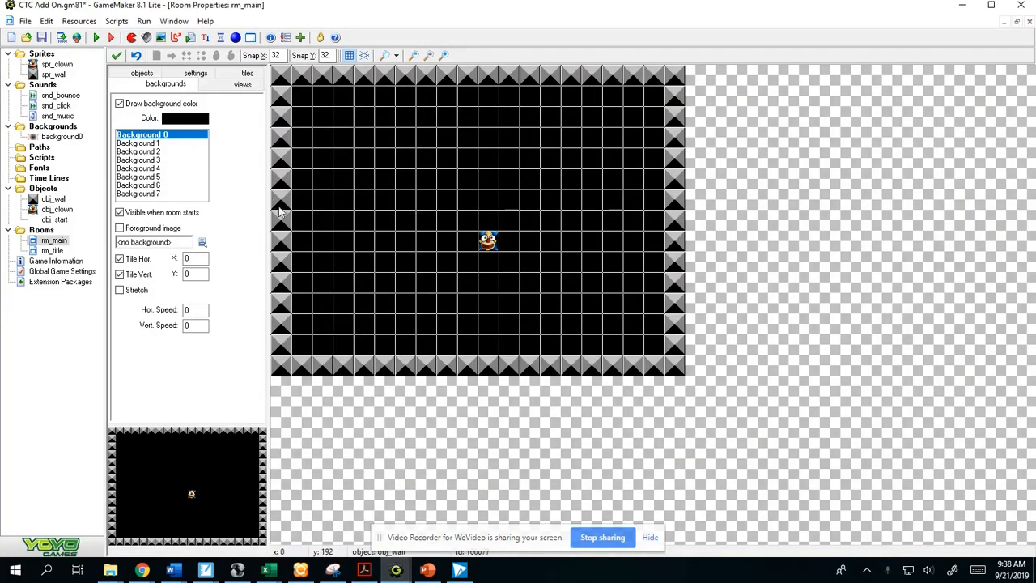
- Open rm_title and move it above rm_main in the room order
{"action": "left_click", "coordinate": [52, 251]}
{"action": "double_click", "coordinate": [52, 251]}
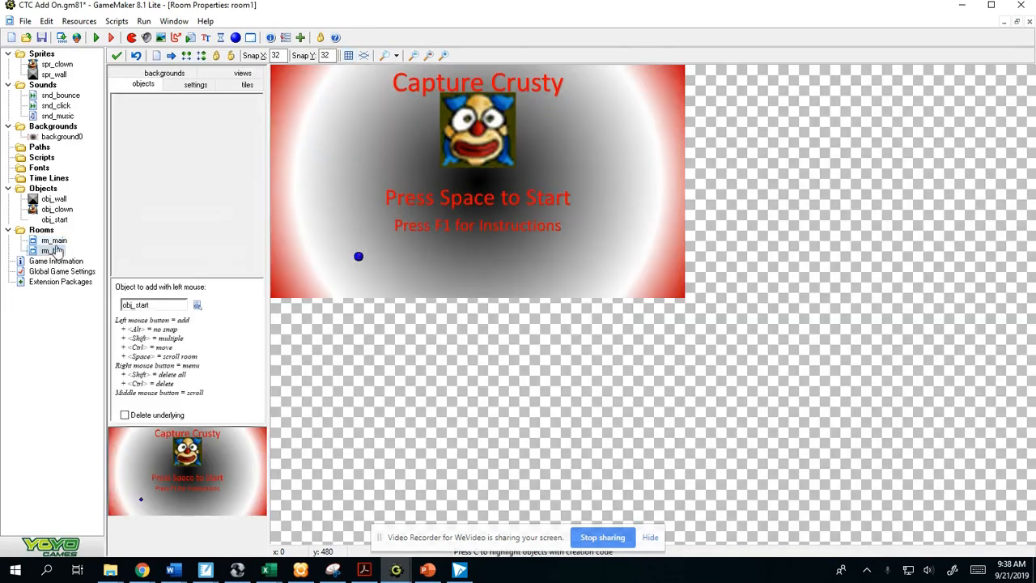
{"action": "left_click_drag", "start_coordinate": [58, 246], "coordinate": [56, 240]}
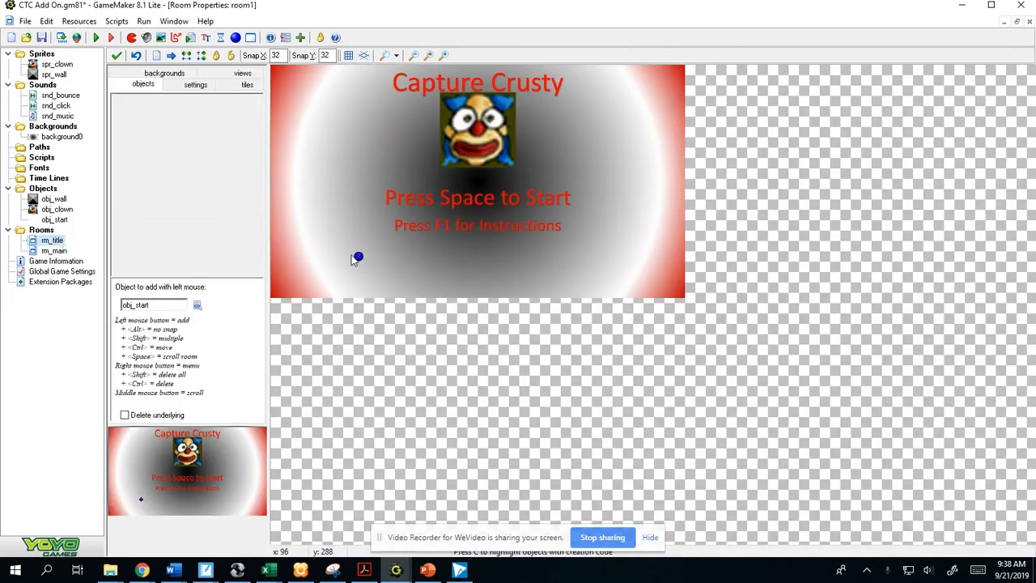
- Examine the background color settings of rm_main, turn Draw background color back on, and compare the room with rm_title
{"action": "double_click", "coordinate": [55, 251]}
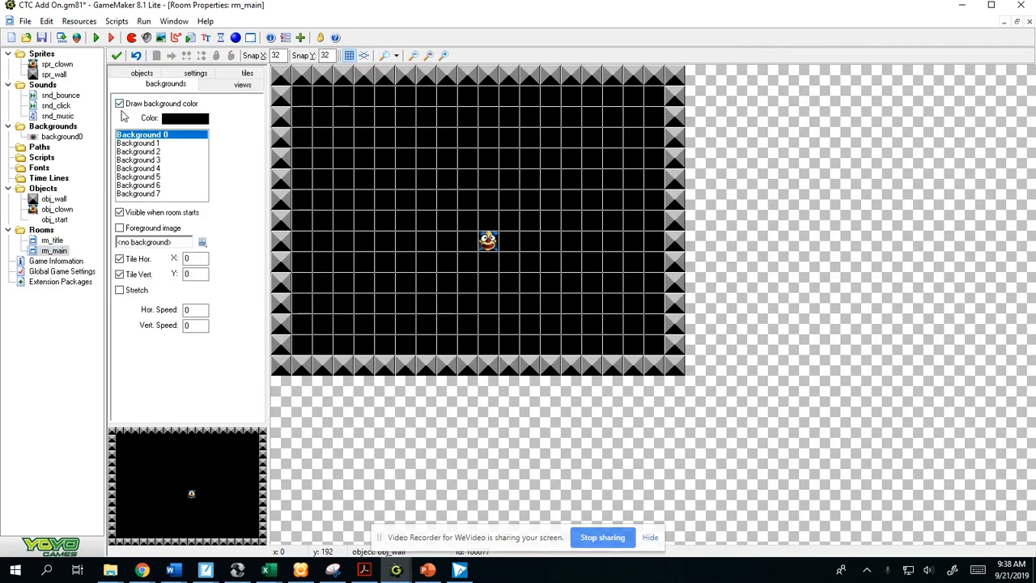
{"action": "left_click", "coordinate": [180, 121]}
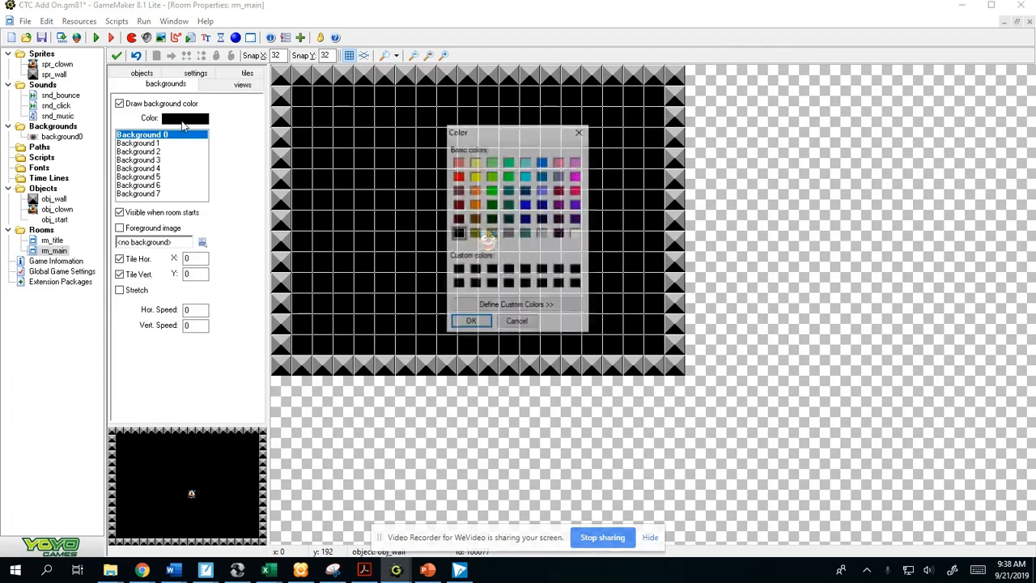
{"action": "left_click", "coordinate": [579, 131]}
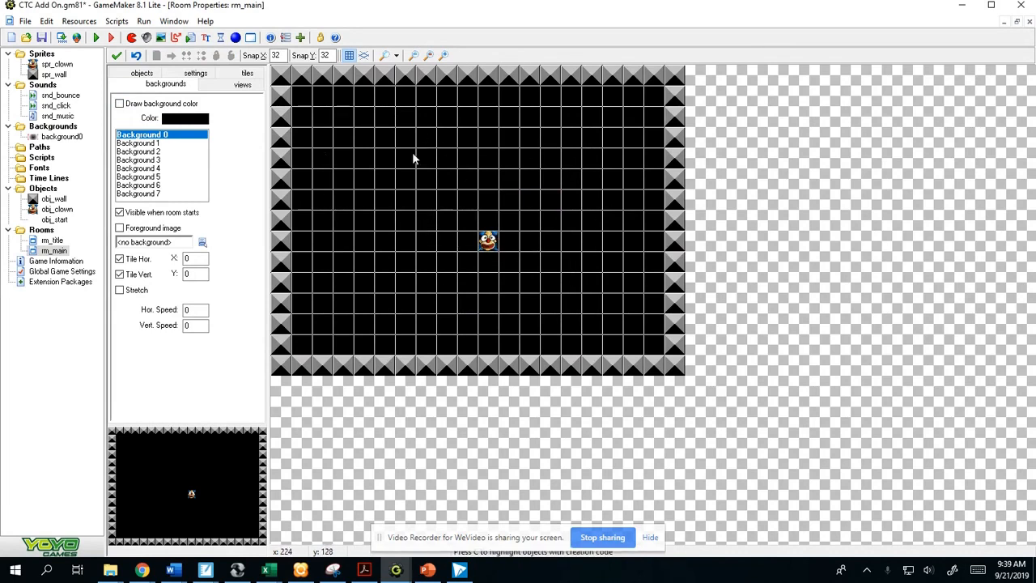
{"action": "left_click", "coordinate": [119, 103]}
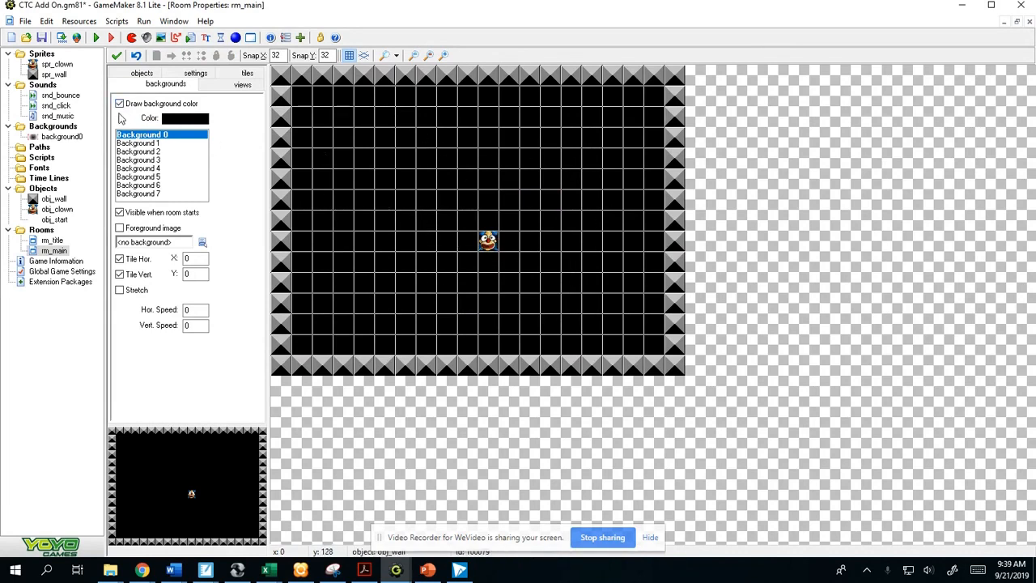
{"action": "double_click", "coordinate": [52, 240]}
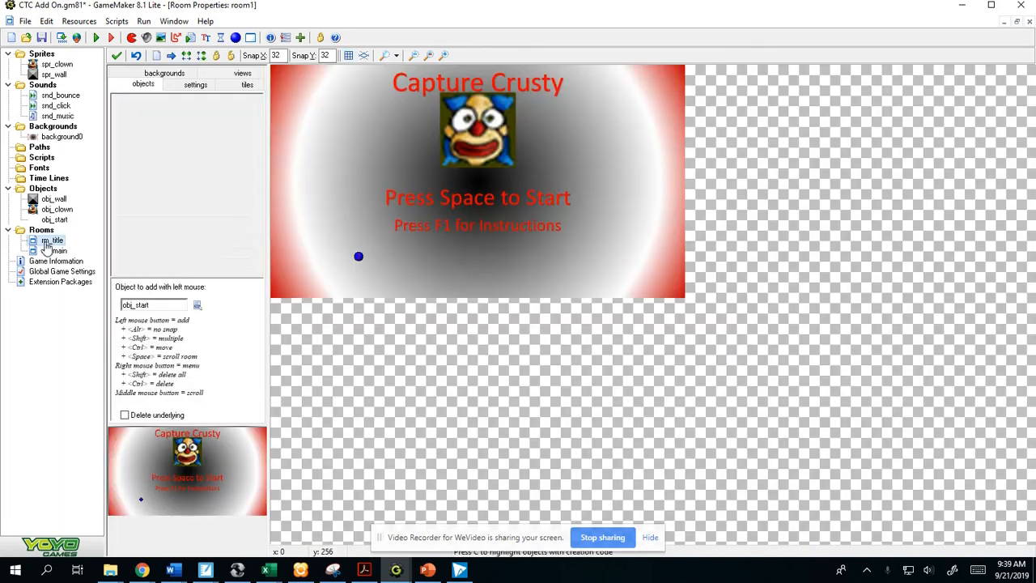
{"action": "double_click", "coordinate": [53, 251]}
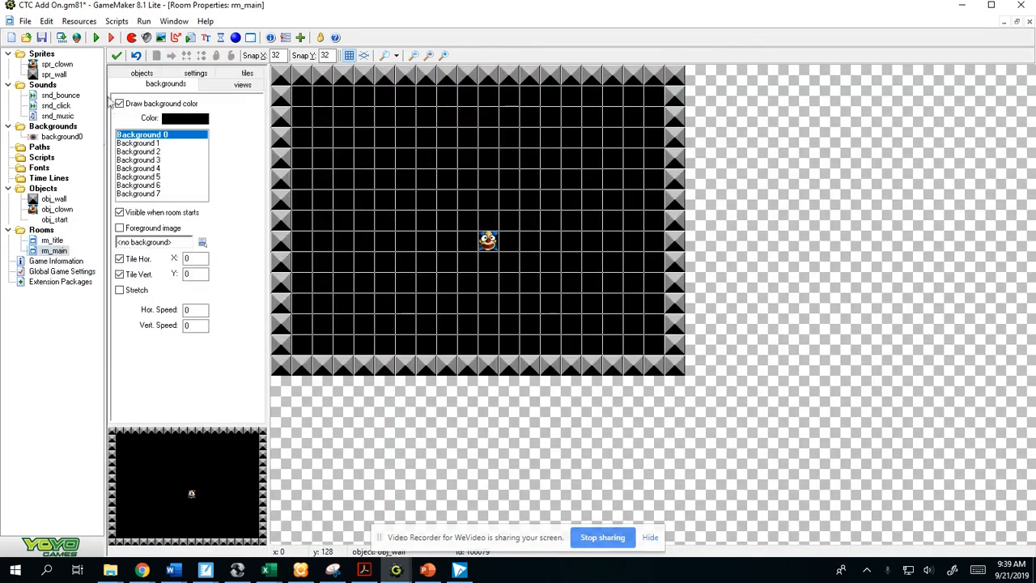
- Run the game, skipping the DirectPlay installation, start play from the title screen, try catching the clown, and close the game
{"action": "left_click", "coordinate": [96, 38]}
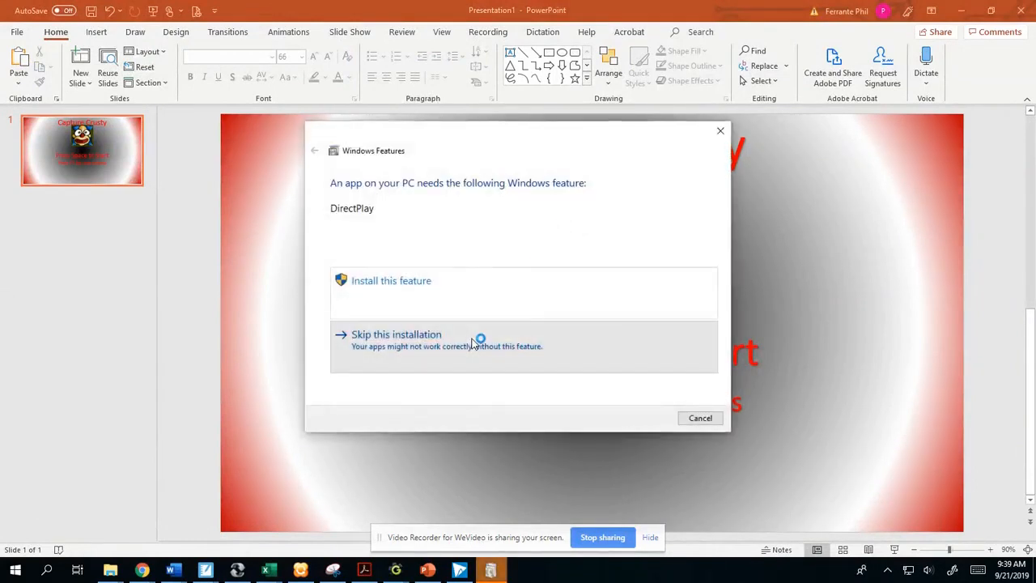
{"action": "left_click", "coordinate": [478, 340]}
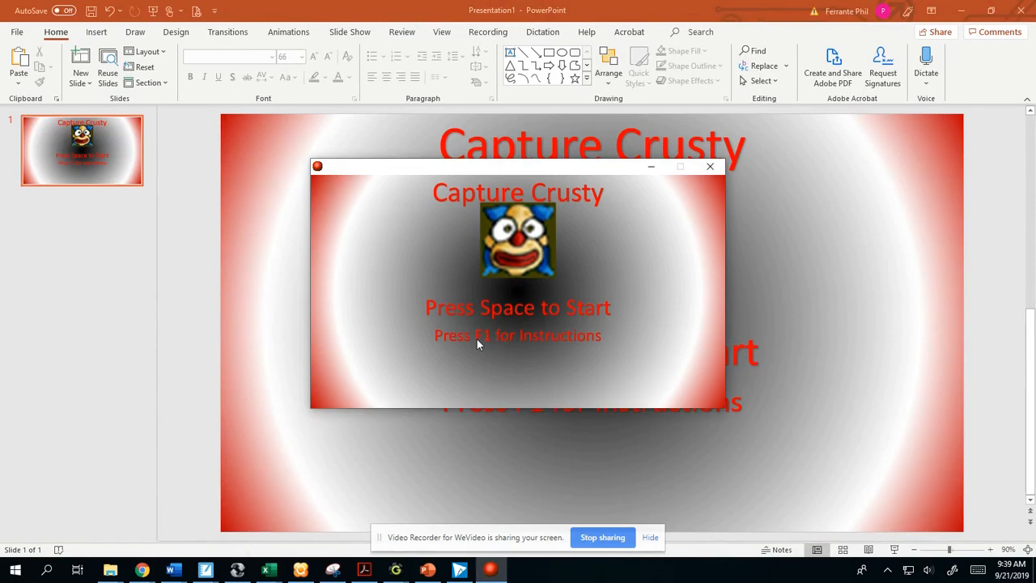
{"action": "key", "text": "space"}
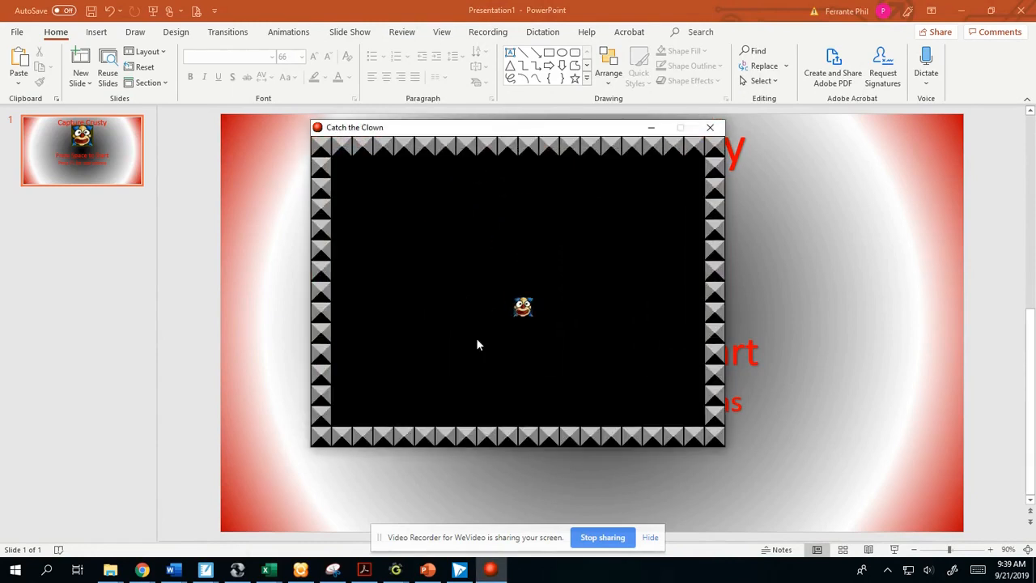
{"action": "left_click", "coordinate": [495, 281]}
{"action": "left_click", "coordinate": [377, 282]}
{"action": "left_click", "coordinate": [710, 127]}
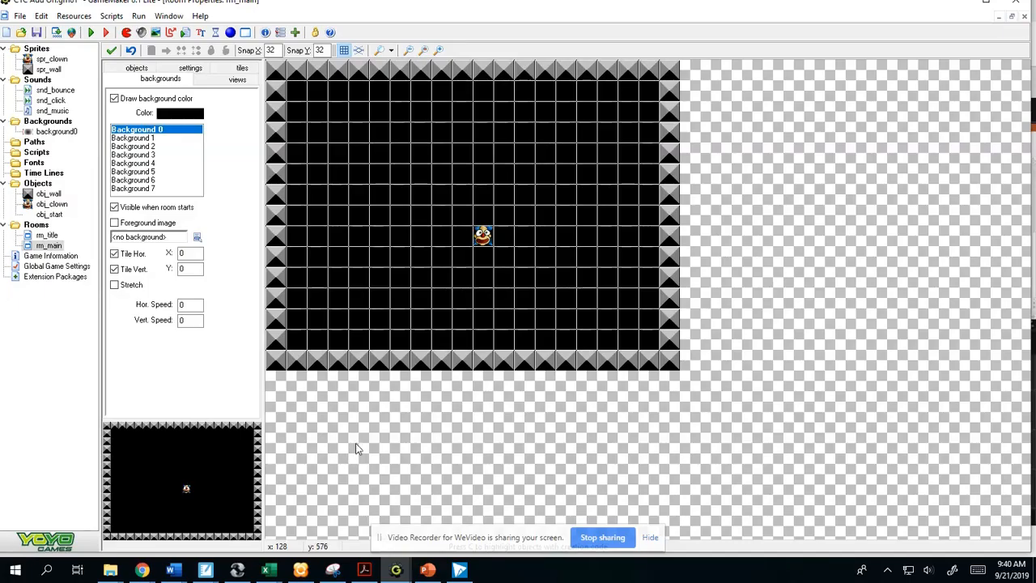
- Duplicate the spr_clown sprite and name the copy spr_evil_clown_1
{"action": "left_click", "coordinate": [55, 60]}
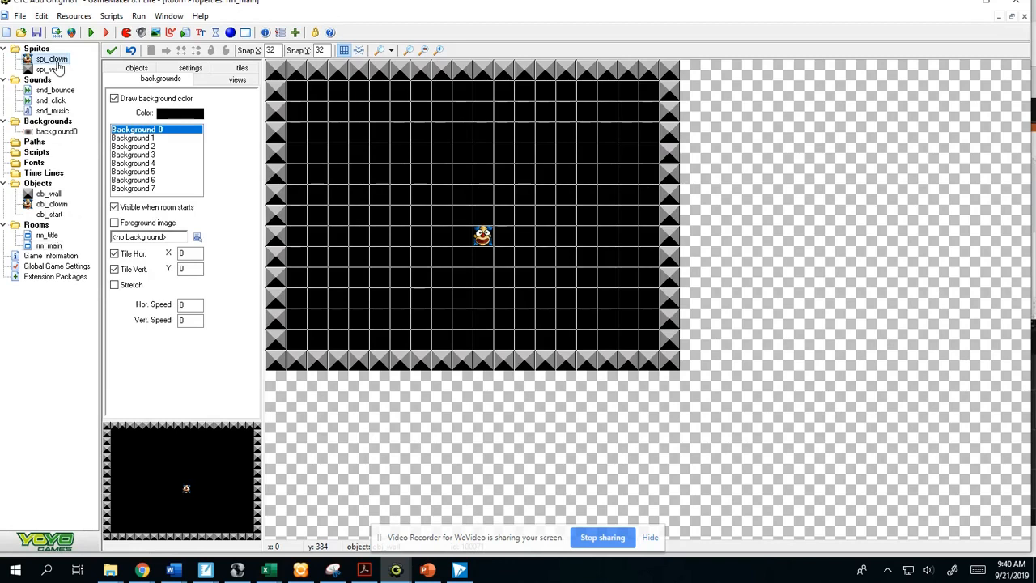
{"action": "right_click", "coordinate": [51, 61]}
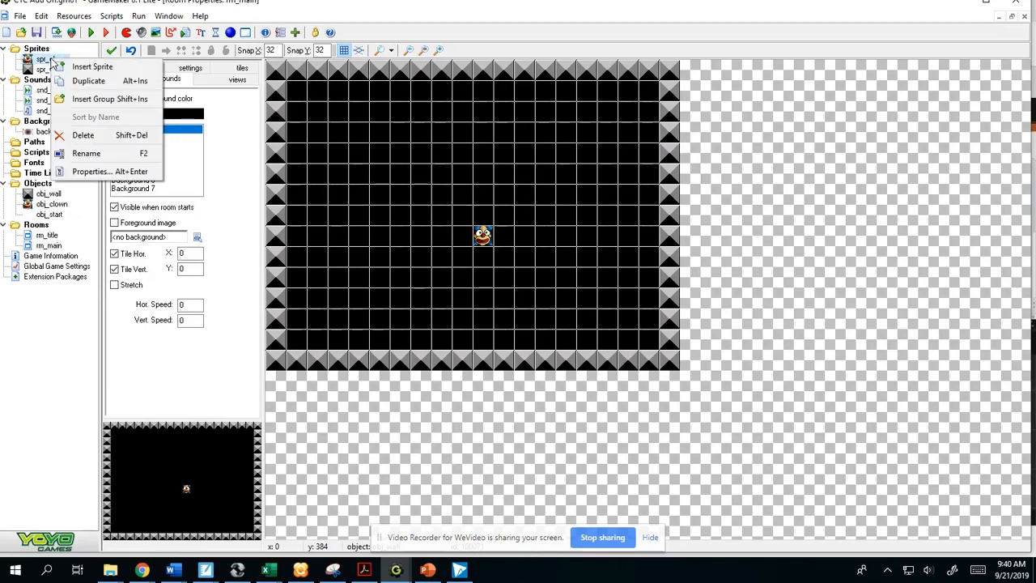
{"action": "left_click", "coordinate": [88, 81]}
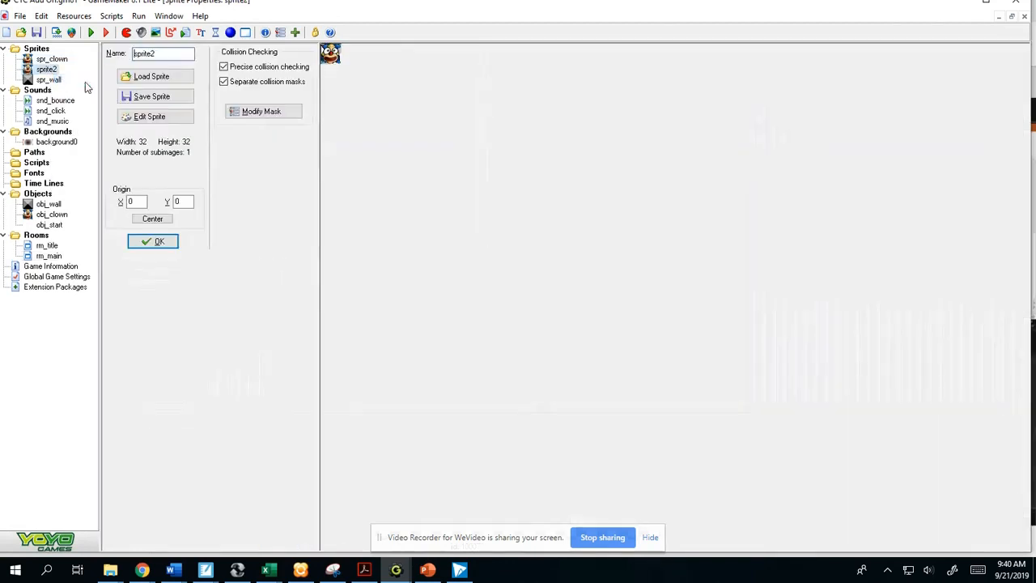
{"action": "type", "text": "spr_evil_clown_1"}
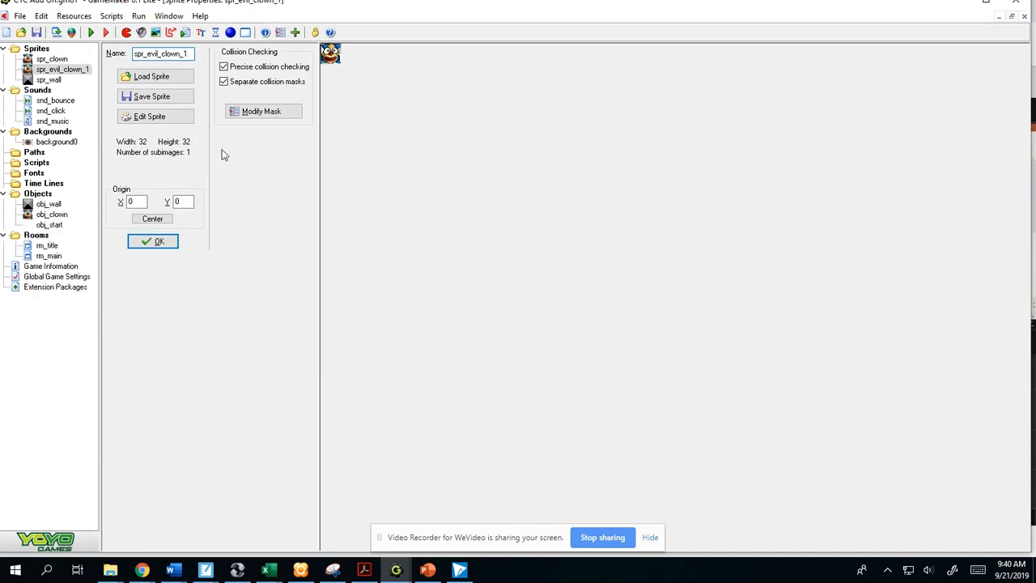
- Open image 0 of spr_evil_clown_1 for pixel editing and paint the clown's nose green
{"action": "left_click", "coordinate": [174, 119]}
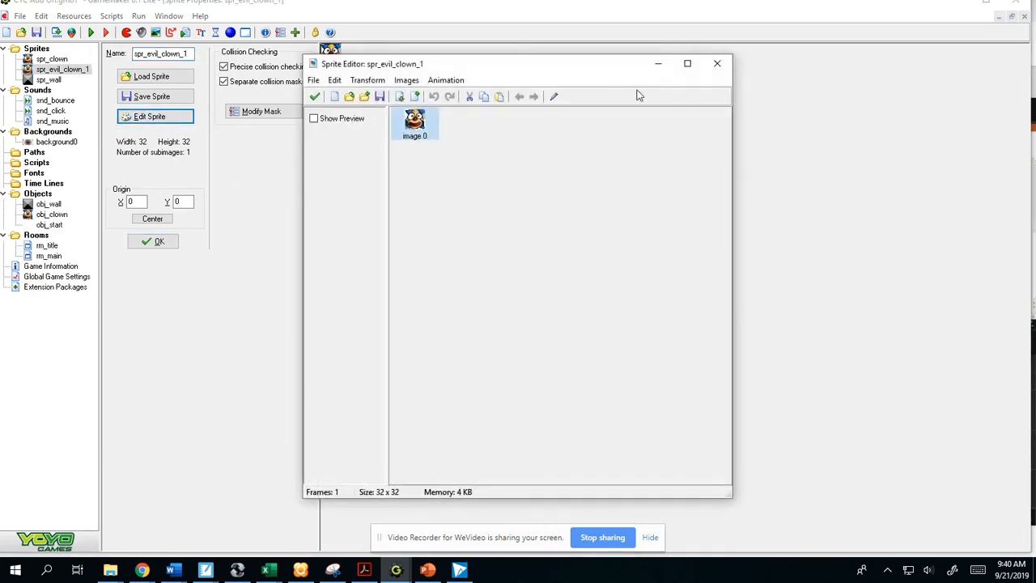
{"action": "left_click", "coordinate": [555, 97]}
{"action": "left_click", "coordinate": [508, 86]}
{"action": "left_click", "coordinate": [508, 85]}
{"action": "left_click", "coordinate": [508, 85]}
{"action": "left_click", "coordinate": [508, 86]}
{"action": "left_click", "coordinate": [508, 86]}
{"action": "left_click", "coordinate": [508, 86]}
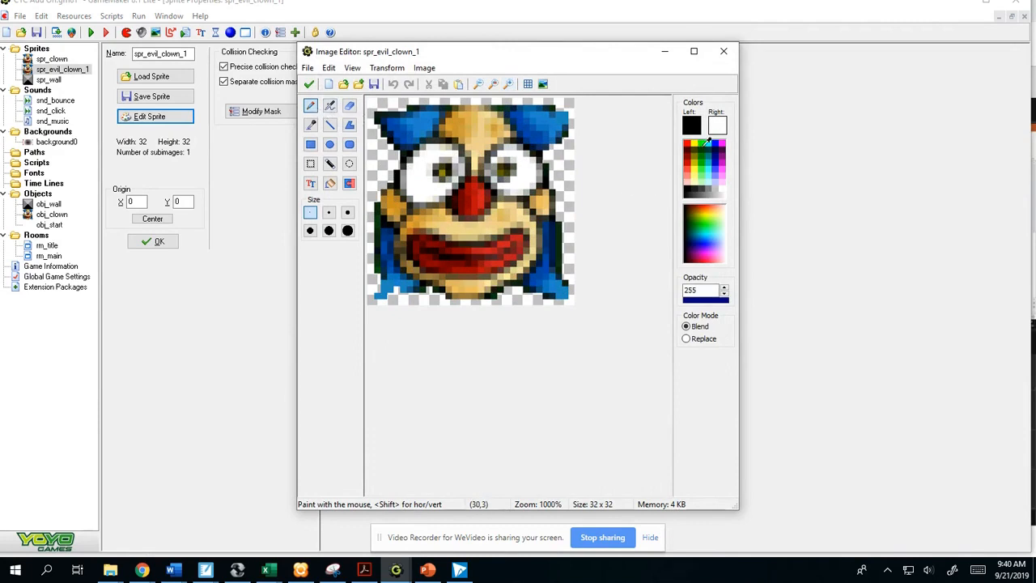
{"action": "left_click", "coordinate": [703, 143]}
{"action": "left_click", "coordinate": [464, 199]}
{"action": "mouse_move", "coordinate": [468, 199]}
{"action": "left_mouse_down"}
{"action": "mouse_move", "coordinate": [473, 188]}
{"action": "mouse_move", "coordinate": [487, 204]}
{"action": "mouse_move", "coordinate": [484, 186]}
{"action": "mouse_move", "coordinate": [469, 184]}
{"action": "mouse_move", "coordinate": [482, 184]}
{"action": "left_mouse_up"}
- Draw red bloodshot lines across the whites of both of the clown's eyes
{"action": "left_click", "coordinate": [685, 146]}
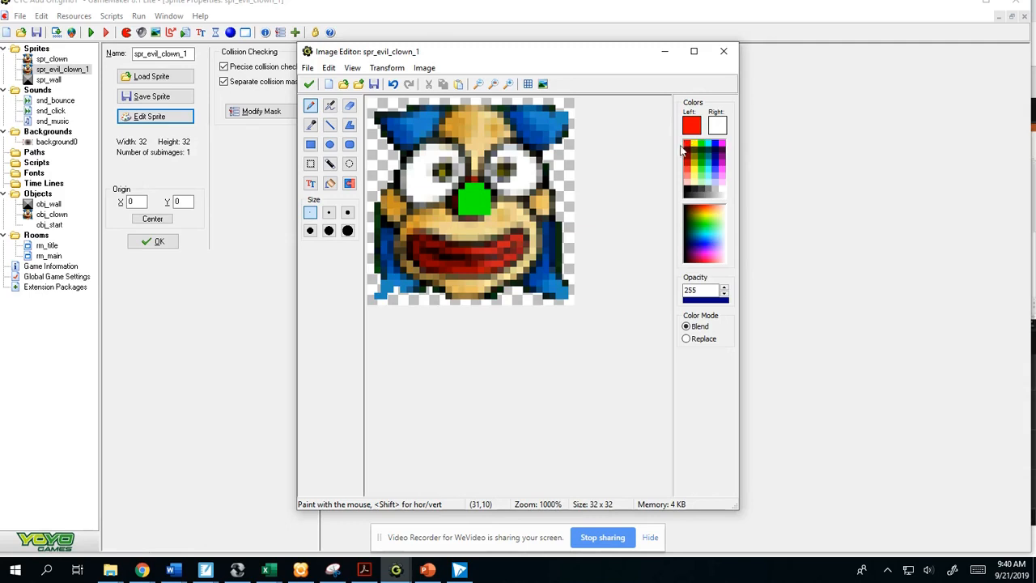
{"action": "mouse_move", "coordinate": [516, 154]}
{"action": "left_mouse_down"}
{"action": "mouse_move", "coordinate": [532, 173]}
{"action": "mouse_move", "coordinate": [515, 185]}
{"action": "left_mouse_up"}
{"action": "mouse_move", "coordinate": [442, 149]}
{"action": "left_mouse_down"}
{"action": "mouse_move", "coordinate": [411, 172]}
{"action": "mouse_move", "coordinate": [426, 187]}
{"action": "left_mouse_up"}
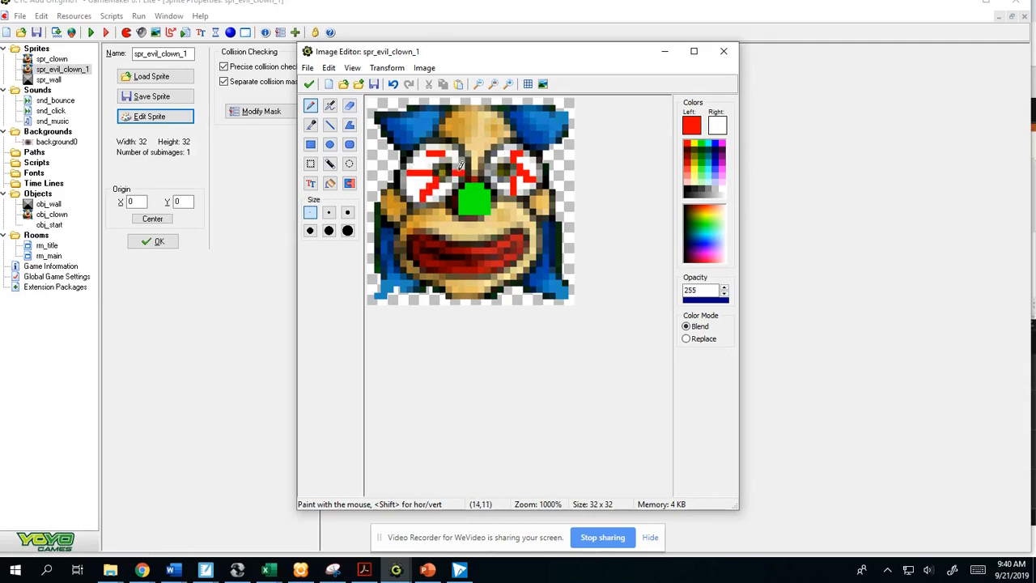
{"action": "left_click_drag", "start_coordinate": [492, 174], "coordinate": [490, 167]}
- Paint yellow over parts of the clown's blue hair, at the upper tufts and along both lower sides
{"action": "left_click", "coordinate": [697, 142]}
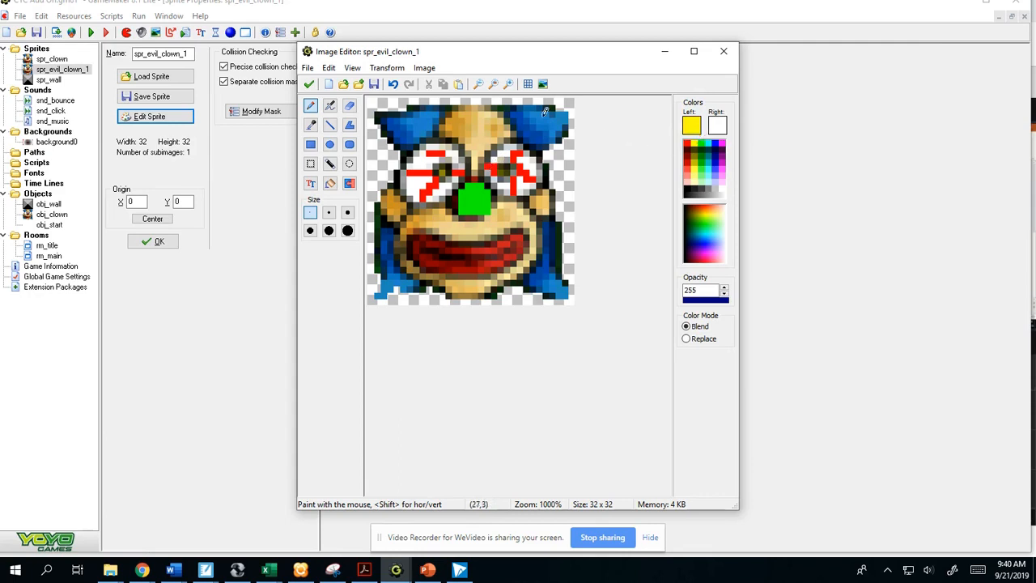
{"action": "mouse_move", "coordinate": [522, 108]}
{"action": "left_mouse_down"}
{"action": "mouse_move", "coordinate": [544, 147]}
{"action": "mouse_move", "coordinate": [564, 120]}
{"action": "mouse_move", "coordinate": [541, 115]}
{"action": "mouse_move", "coordinate": [558, 122]}
{"action": "mouse_move", "coordinate": [555, 110]}
{"action": "mouse_move", "coordinate": [545, 125]}
{"action": "mouse_move", "coordinate": [536, 120]}
{"action": "left_mouse_up"}
{"action": "mouse_move", "coordinate": [434, 109]}
{"action": "left_mouse_down"}
{"action": "mouse_move", "coordinate": [415, 130]}
{"action": "mouse_move", "coordinate": [427, 121]}
{"action": "mouse_move", "coordinate": [405, 119]}
{"action": "left_mouse_up"}
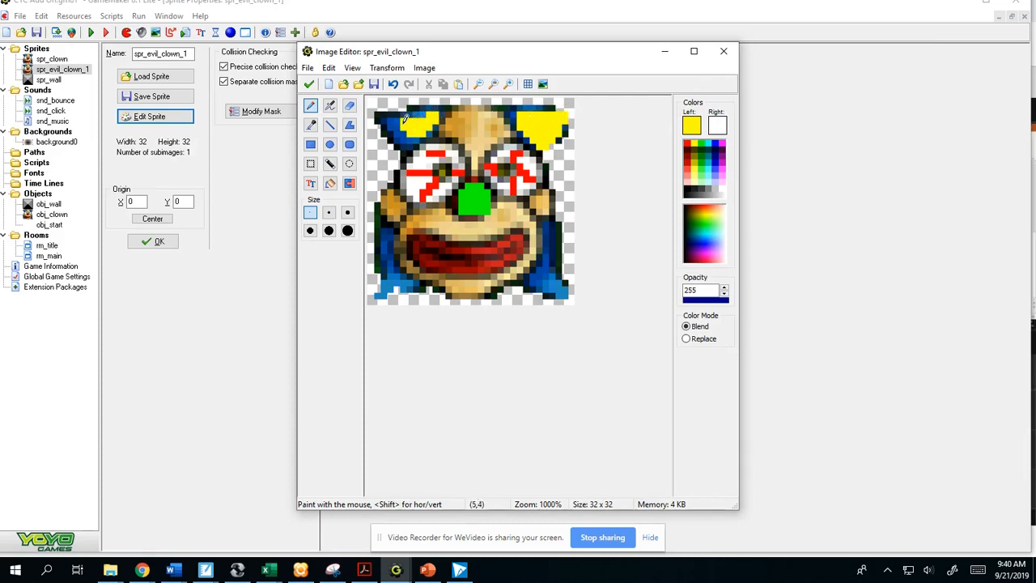
{"action": "mouse_move", "coordinate": [391, 249]}
{"action": "left_mouse_down"}
{"action": "mouse_move", "coordinate": [413, 278]}
{"action": "mouse_move", "coordinate": [391, 281]}
{"action": "left_mouse_up"}
{"action": "mouse_move", "coordinate": [551, 229]}
{"action": "left_mouse_down"}
{"action": "mouse_move", "coordinate": [544, 283]}
{"action": "mouse_move", "coordinate": [550, 271]}
{"action": "mouse_move", "coordinate": [563, 279]}
{"action": "left_mouse_up"}
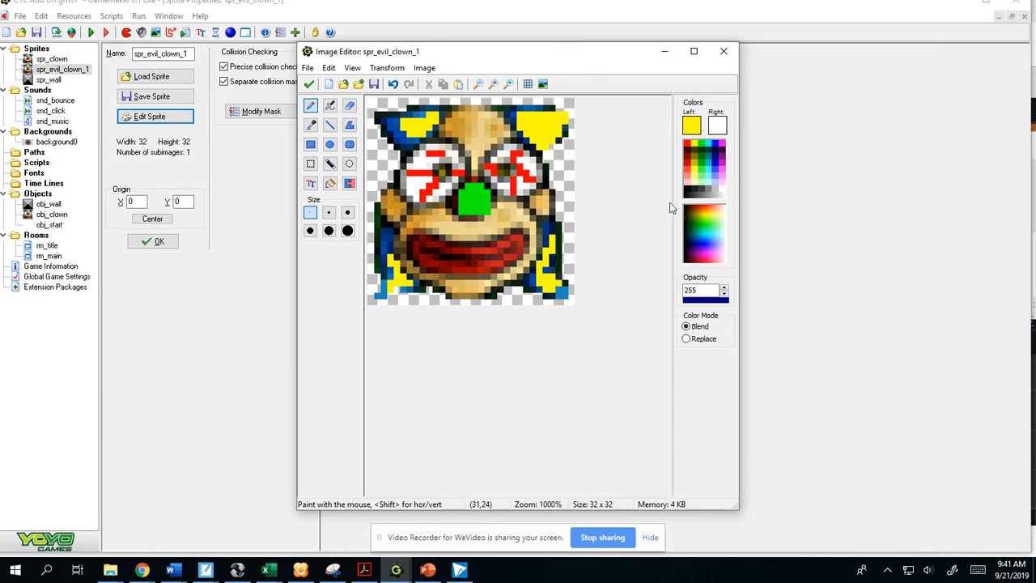
- Accept the painted image and apply the edits to the spr_evil_clown_1 sprite
{"action": "left_click", "coordinate": [719, 121]}
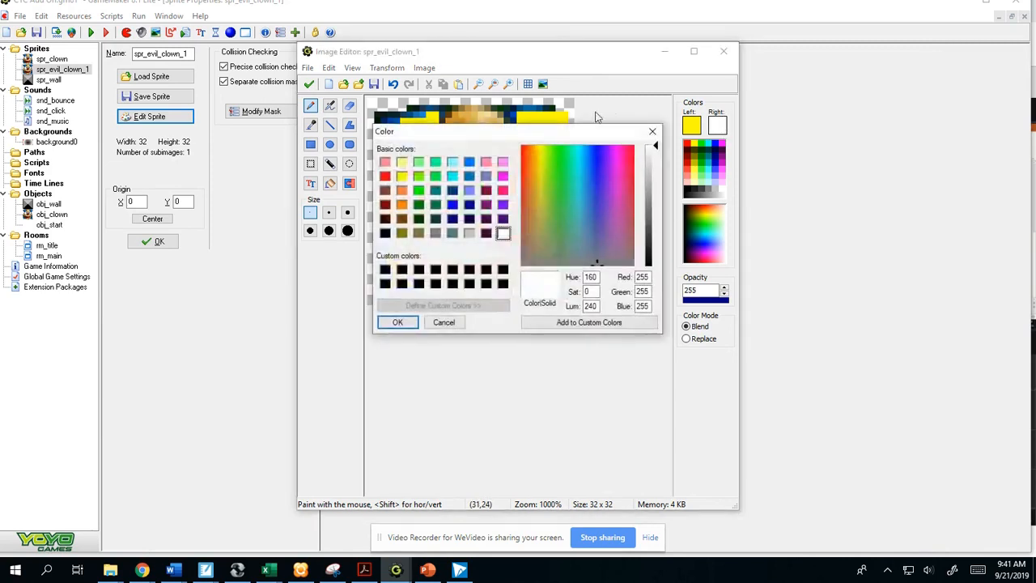
{"action": "left_click", "coordinate": [652, 132]}
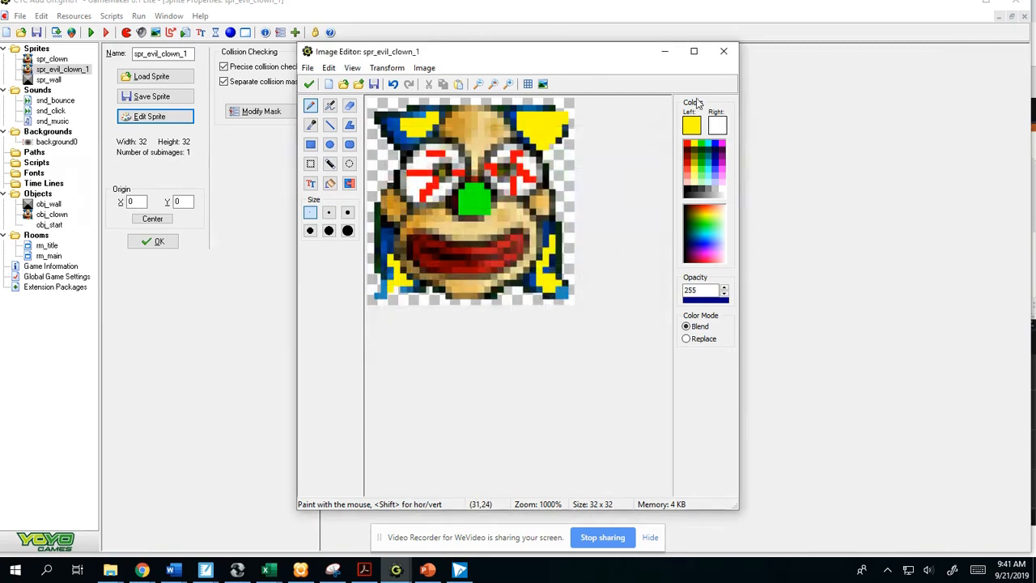
{"action": "left_click", "coordinate": [312, 84]}
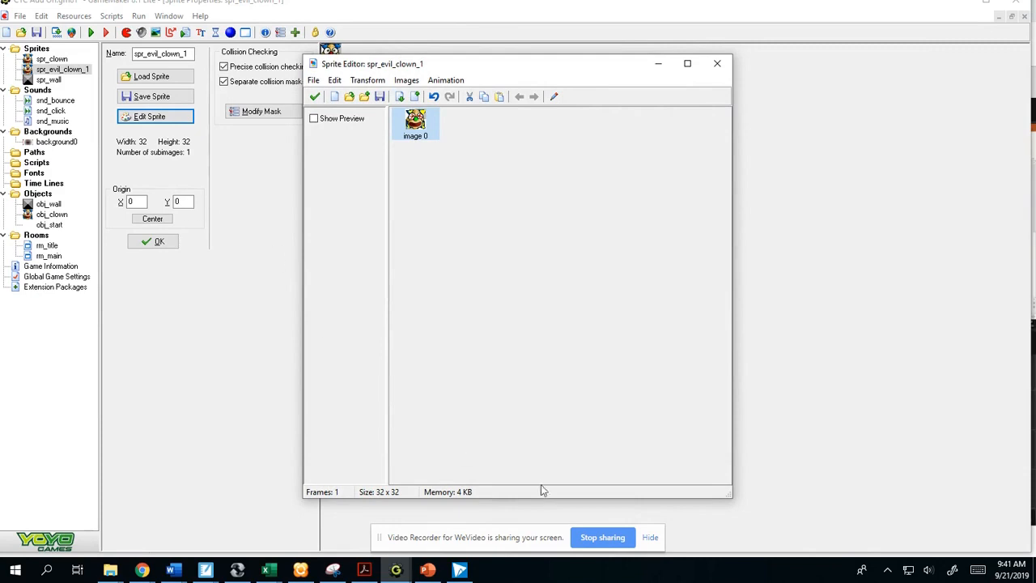
{"action": "left_click", "coordinate": [315, 97]}
{"action": "left_click", "coordinate": [159, 242]}
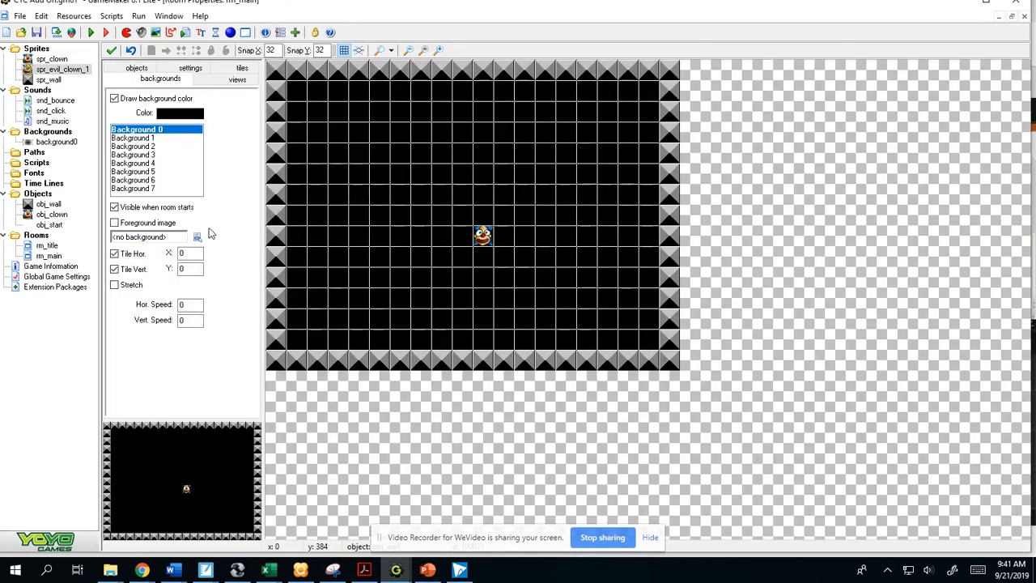
- Duplicate the obj_clown object, name the copy obj_evil_clown_1 and assign it the sprite spr_evil_clown_1
{"action": "left_click", "coordinate": [62, 215]}
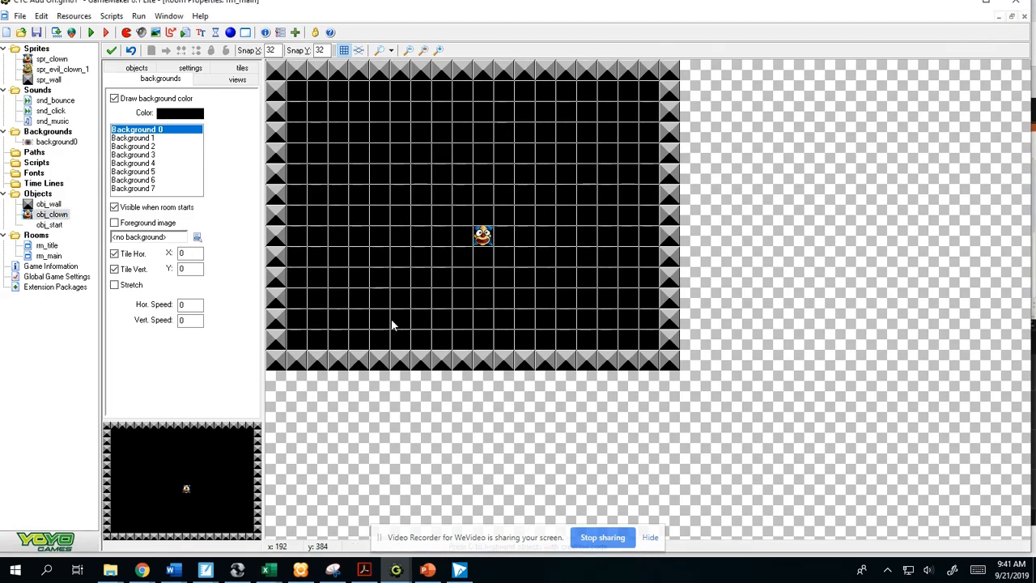
{"action": "right_click", "coordinate": [45, 216]}
{"action": "left_click", "coordinate": [75, 238]}
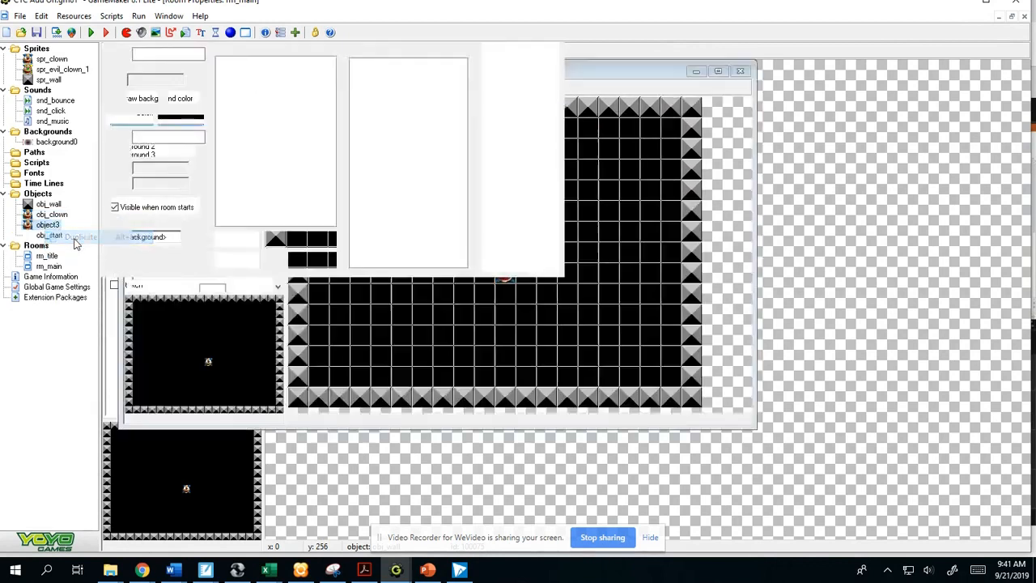
{"action": "double_click", "coordinate": [177, 52]}
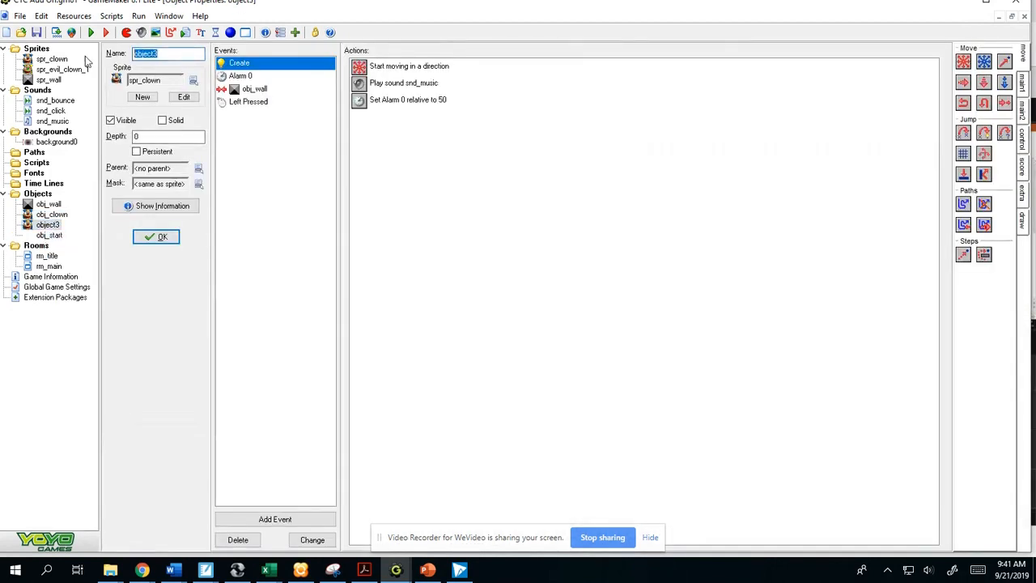
{"action": "type", "text": "obj_evil_clown_1"}
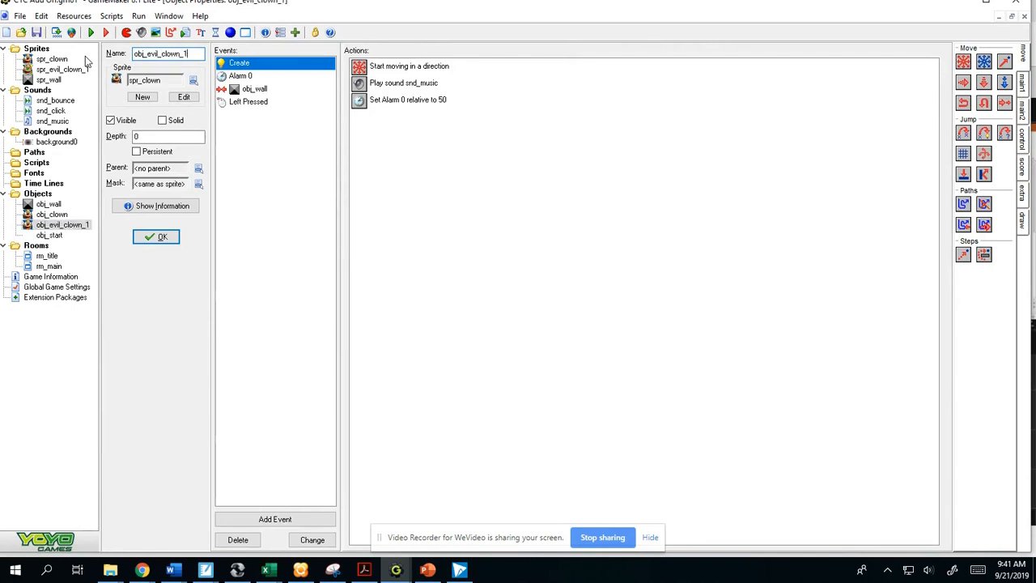
{"action": "left_click", "coordinate": [194, 82]}
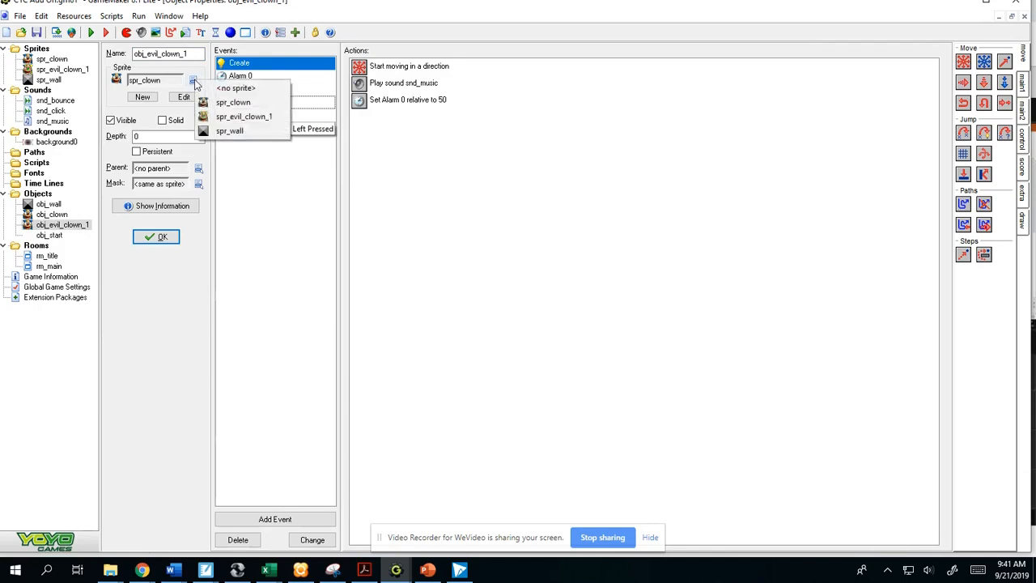
{"action": "left_click", "coordinate": [250, 120]}
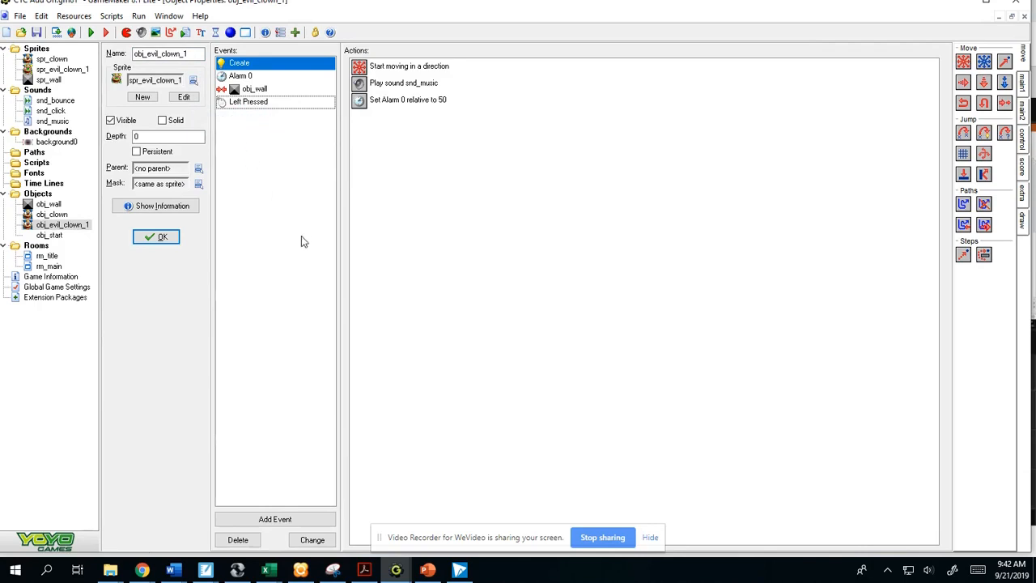
- Set the relative score change to -5 in the Left Pressed event of obj_evil_clown_1
{"action": "left_click", "coordinate": [258, 103]}
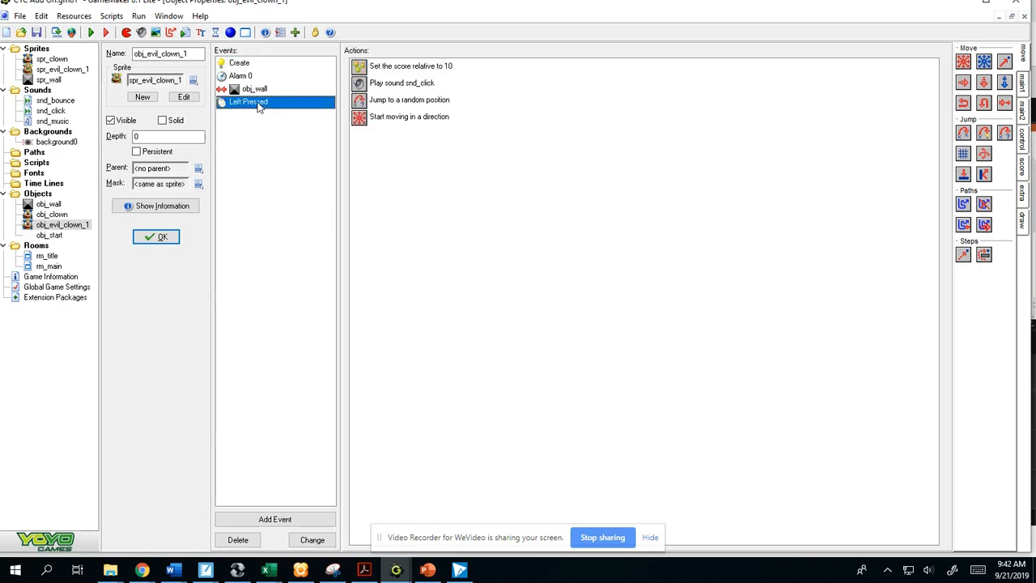
{"action": "double_click", "coordinate": [417, 71]}
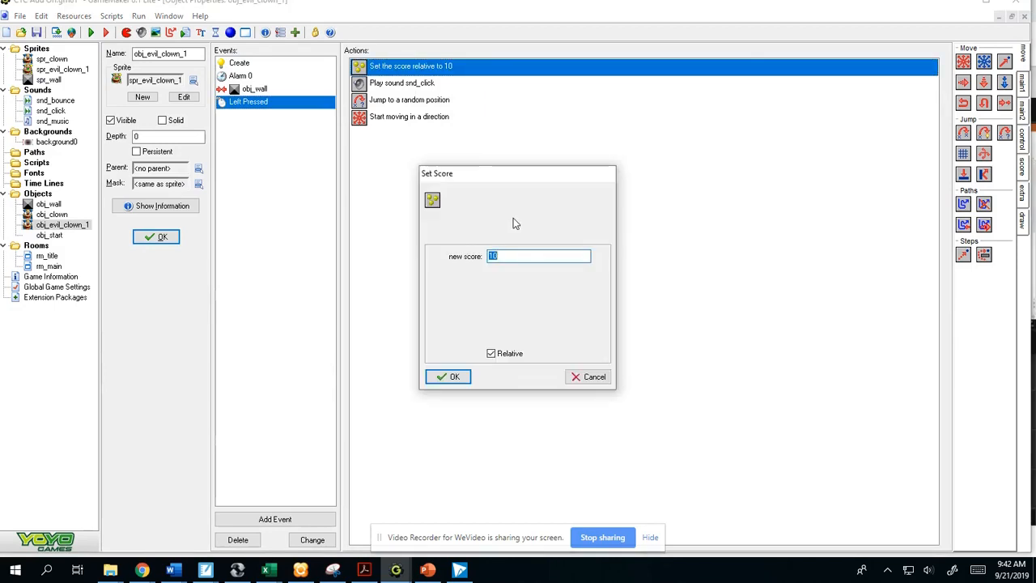
{"action": "type", "text": "-5"}
{"action": "left_click", "coordinate": [452, 376]}
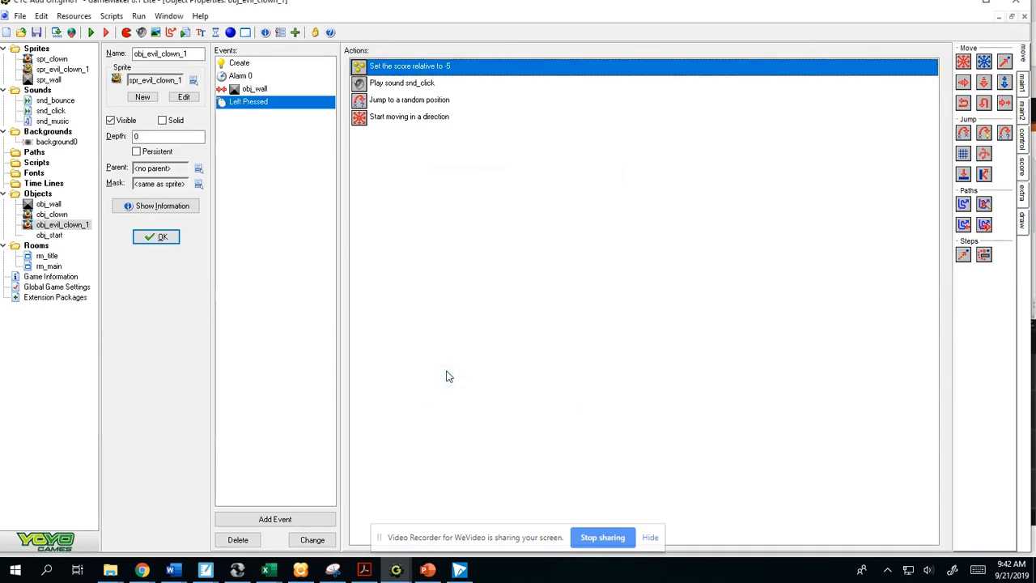
- Delete the snd_click, snd_music and snd_bounce play actions from obj_evil_clown_1's Left Pressed, Create and obj_wall collision events
{"action": "left_click", "coordinate": [427, 85]}
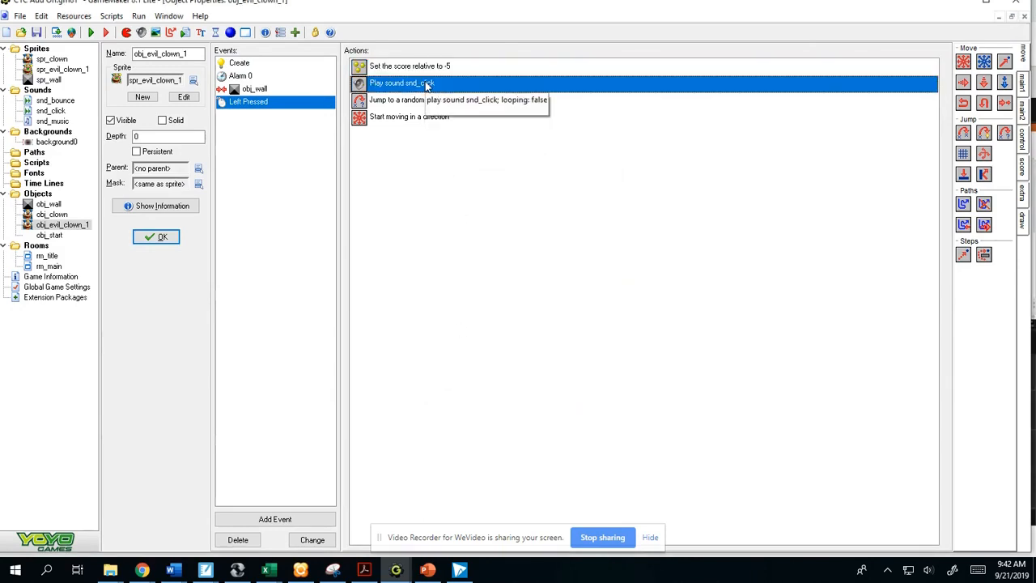
{"action": "right_click", "coordinate": [427, 84]}
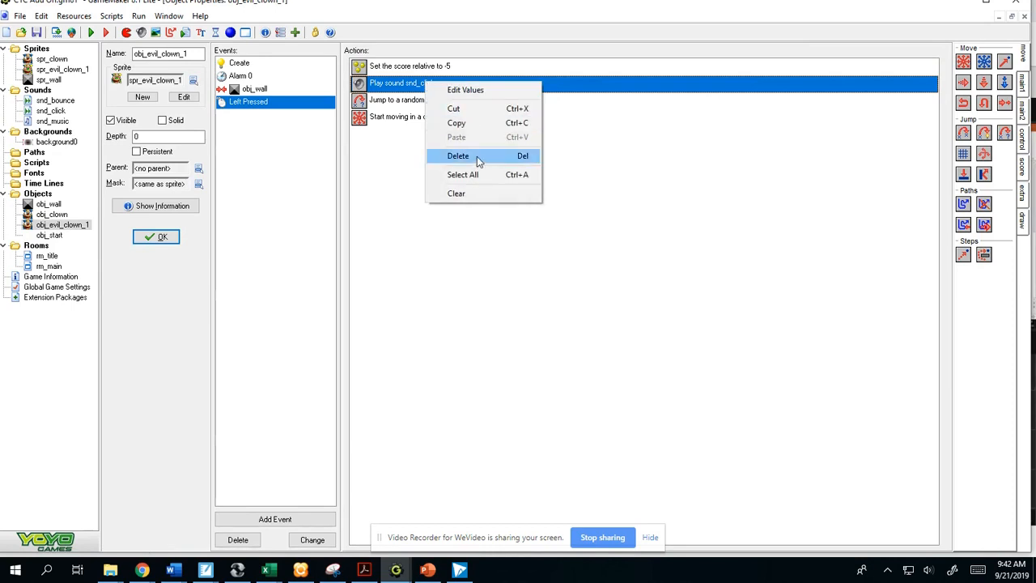
{"action": "left_click", "coordinate": [476, 156]}
{"action": "left_click", "coordinate": [239, 63]}
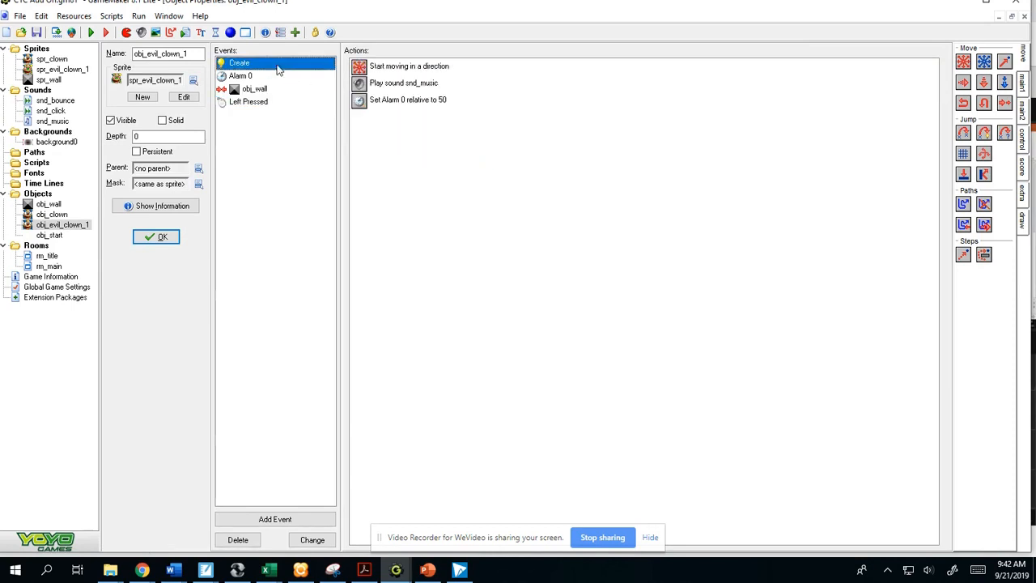
{"action": "left_click", "coordinate": [415, 83]}
{"action": "right_click", "coordinate": [417, 82]}
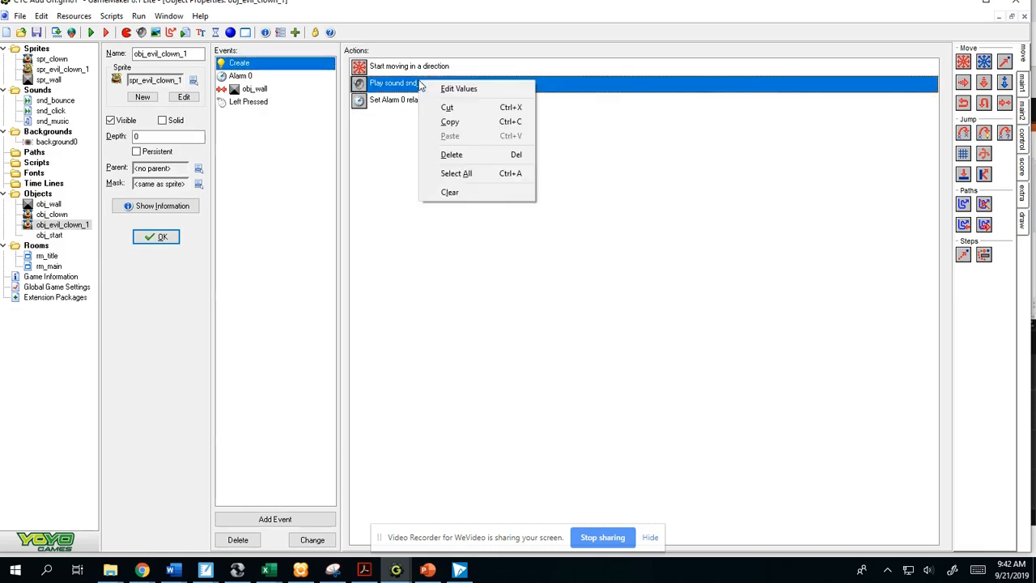
{"action": "left_click", "coordinate": [464, 159]}
{"action": "left_click", "coordinate": [293, 77]}
{"action": "left_click", "coordinate": [276, 91]}
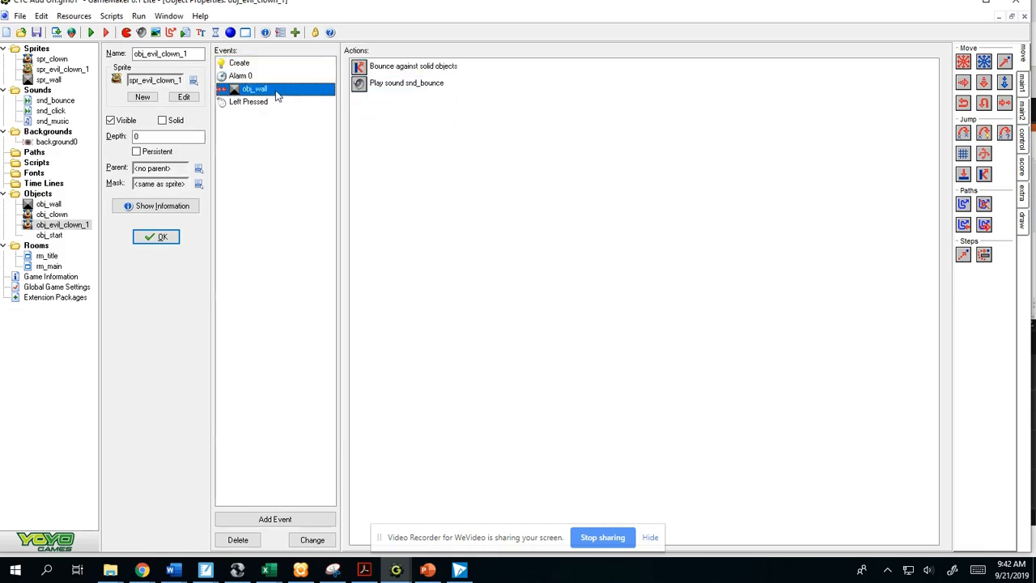
{"action": "left_click", "coordinate": [386, 84]}
{"action": "right_click", "coordinate": [386, 86]}
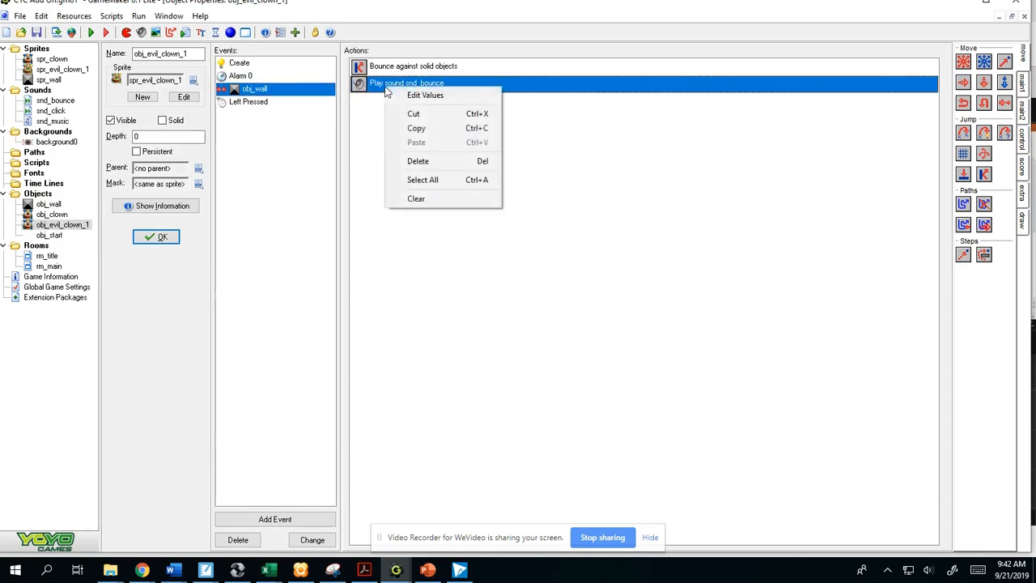
{"action": "left_click", "coordinate": [429, 162]}
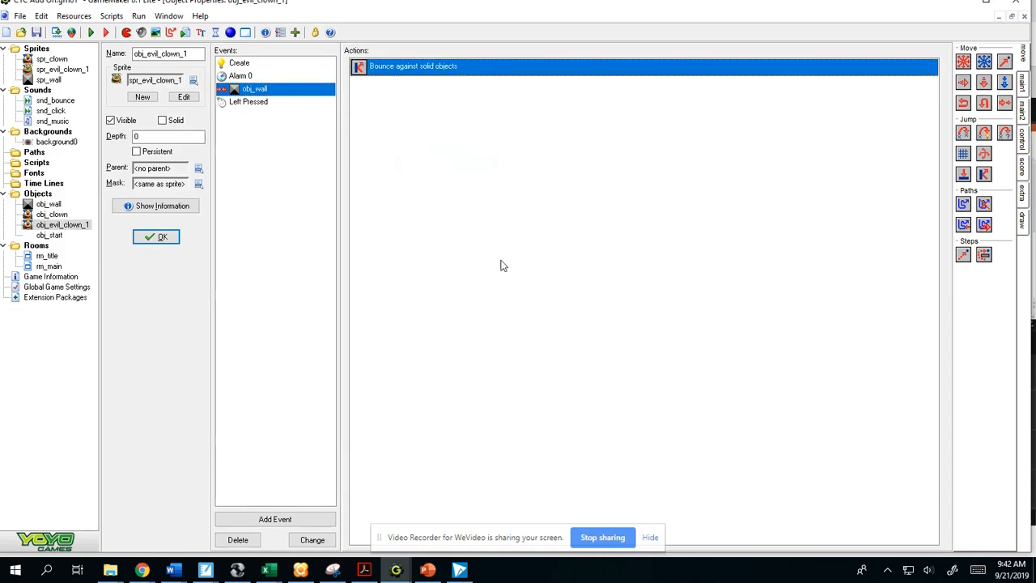
- Review the events of obj_evil_clown_1, compare its Create actions with those of obj_clown, and check its movement settings
{"action": "left_click", "coordinate": [251, 102]}
{"action": "left_click", "coordinate": [246, 89]}
{"action": "left_click", "coordinate": [241, 76]}
{"action": "left_click", "coordinate": [247, 63]}
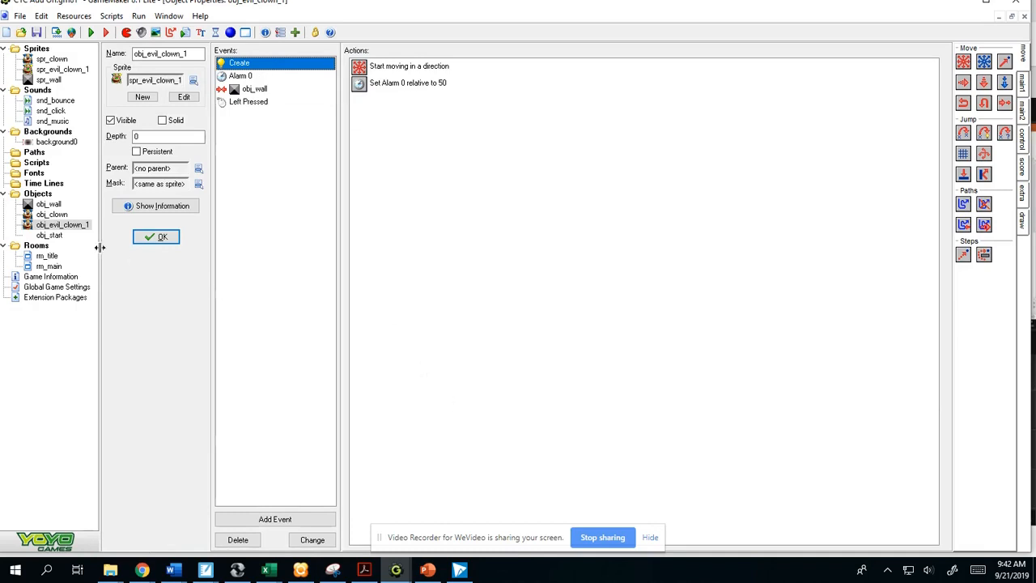
{"action": "double_click", "coordinate": [55, 215]}
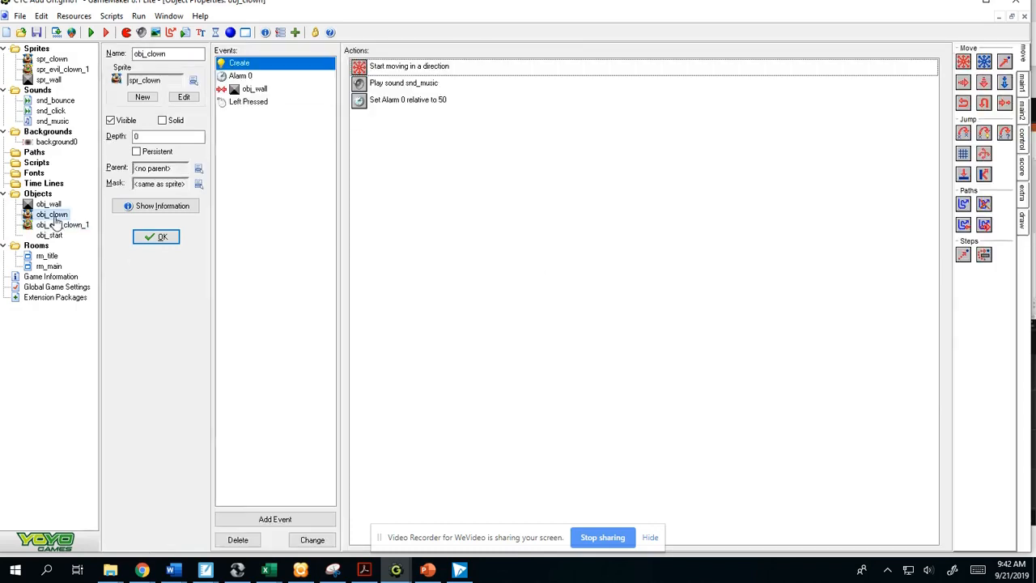
{"action": "double_click", "coordinate": [66, 226]}
{"action": "double_click", "coordinate": [56, 215]}
{"action": "double_click", "coordinate": [67, 226]}
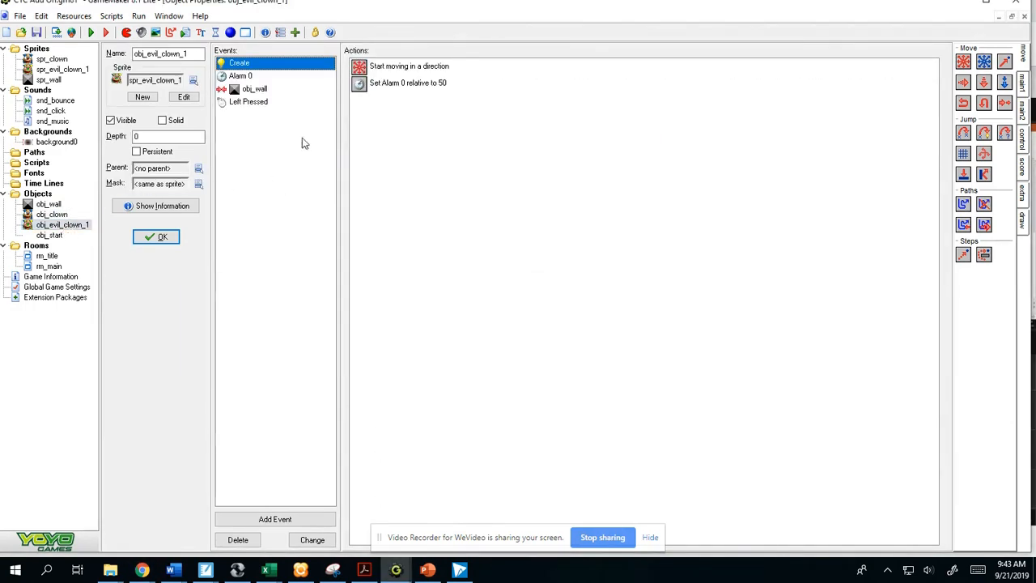
{"action": "double_click", "coordinate": [429, 70]}
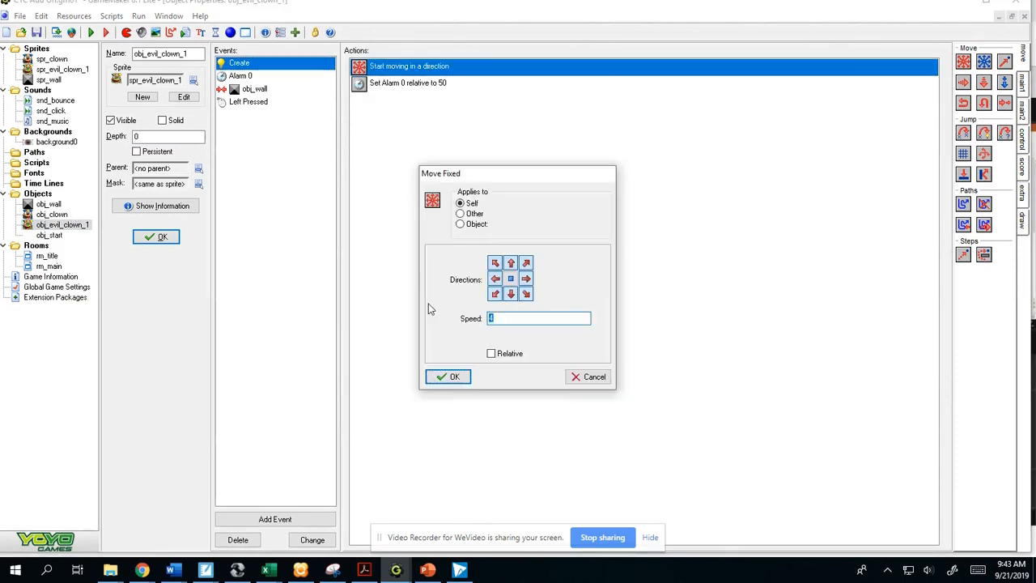
{"action": "left_click", "coordinate": [450, 377]}
- Add a Create Instance action for obj_evil_clown_1 at relative position x 0, y 0 to obj_clown's Left Pressed event
{"action": "double_click", "coordinate": [53, 216]}
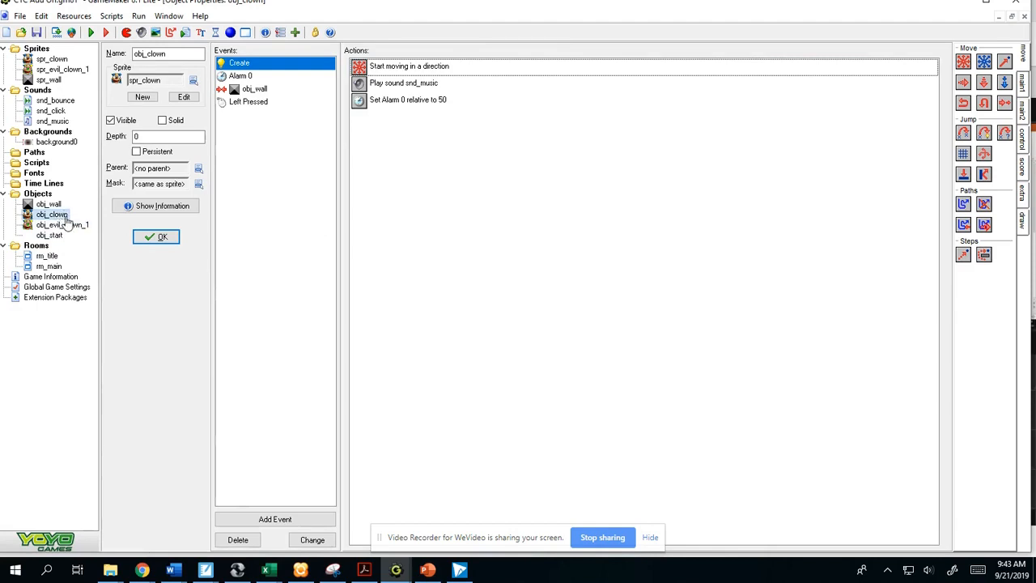
{"action": "left_click", "coordinate": [243, 102]}
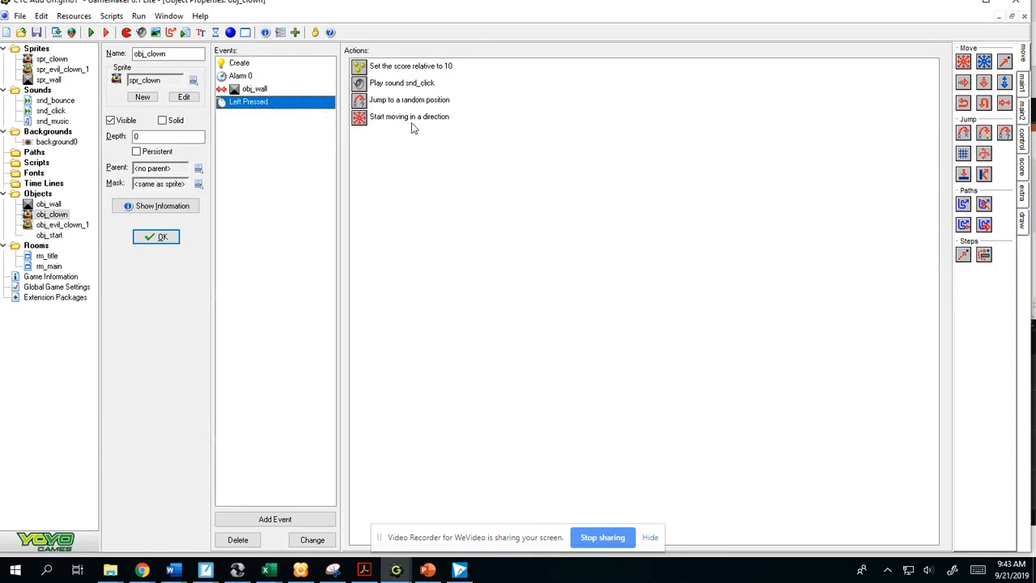
{"action": "mouse_move", "coordinate": [416, 125]}
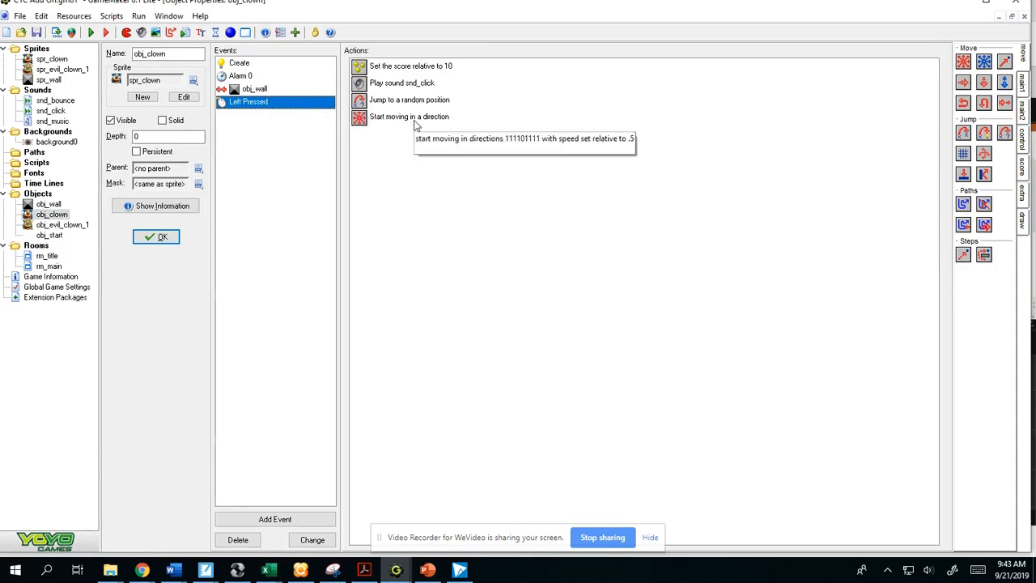
{"action": "left_click", "coordinate": [1021, 82]}
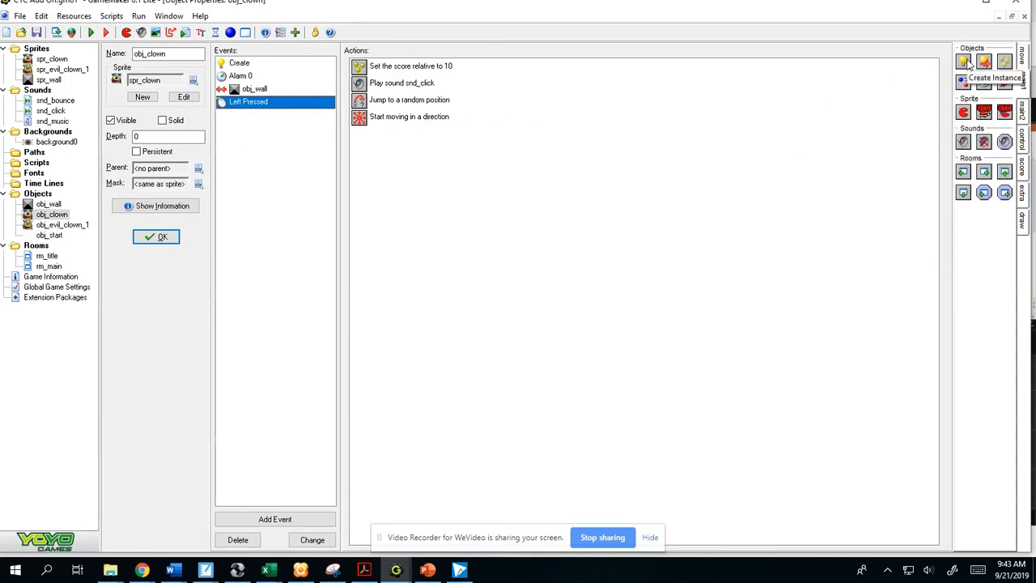
{"action": "left_click_drag", "start_coordinate": [965, 63], "coordinate": [384, 146]}
{"action": "left_click", "coordinate": [600, 256]}
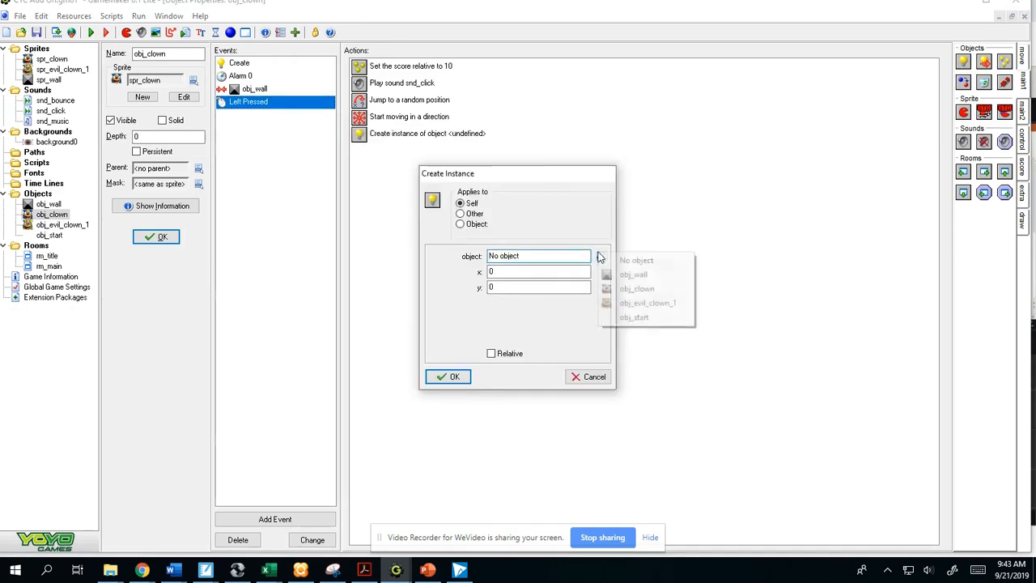
{"action": "left_click", "coordinate": [652, 303]}
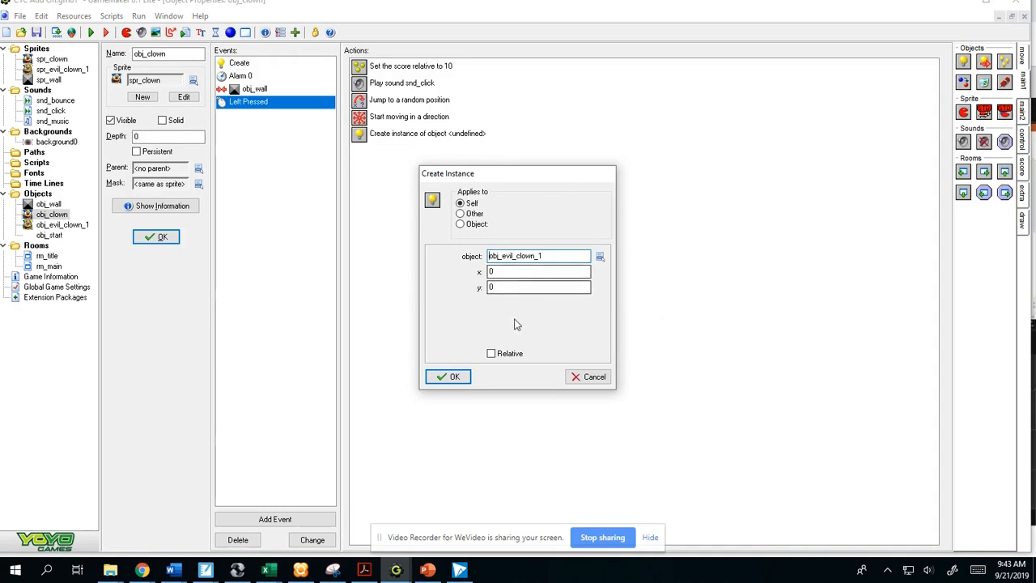
{"action": "left_click", "coordinate": [491, 354]}
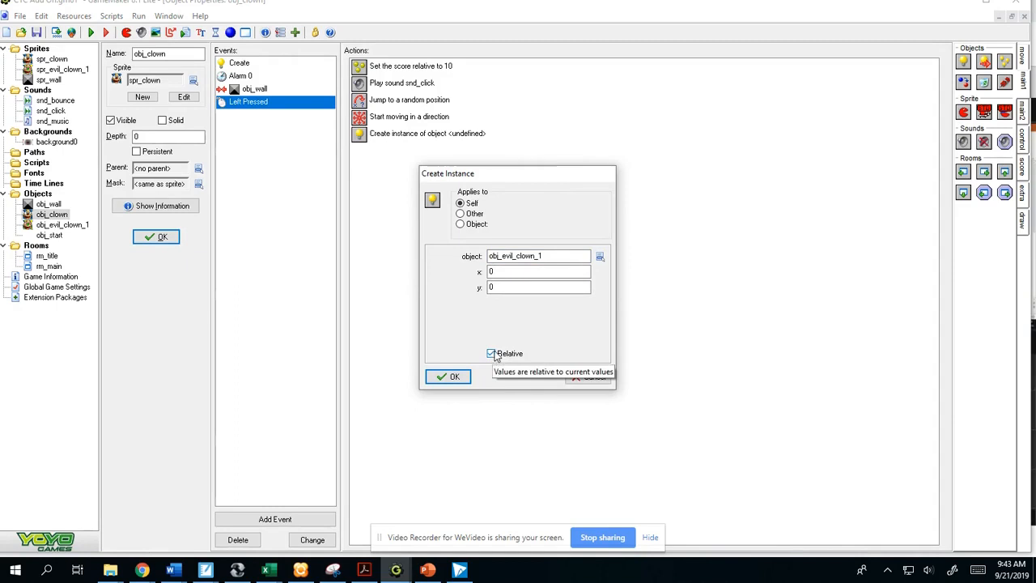
{"action": "left_click", "coordinate": [453, 377]}
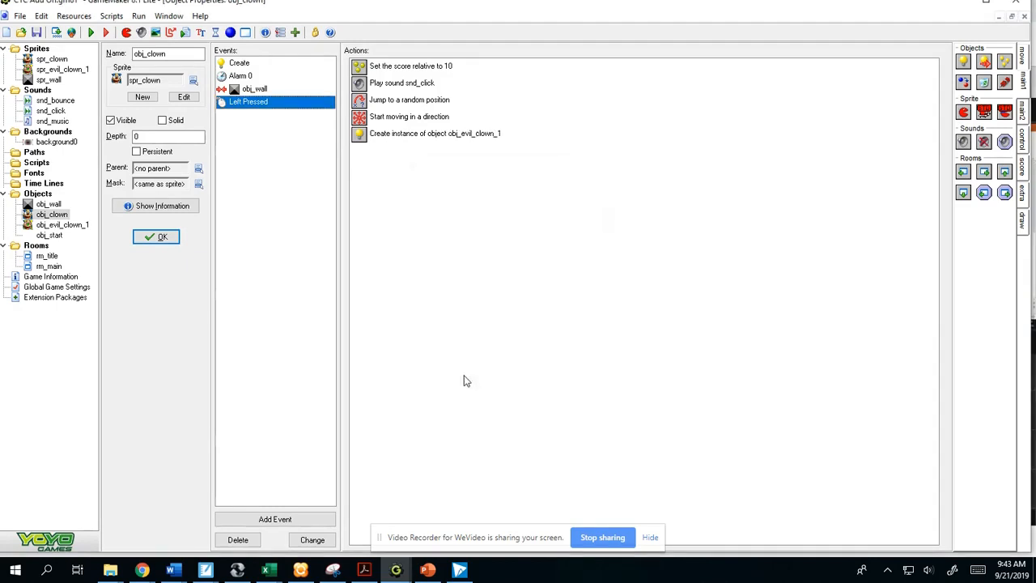
- Run the game, start play from the title screen and catch the clown to test the evil clown spawning
{"action": "left_click", "coordinate": [91, 33]}
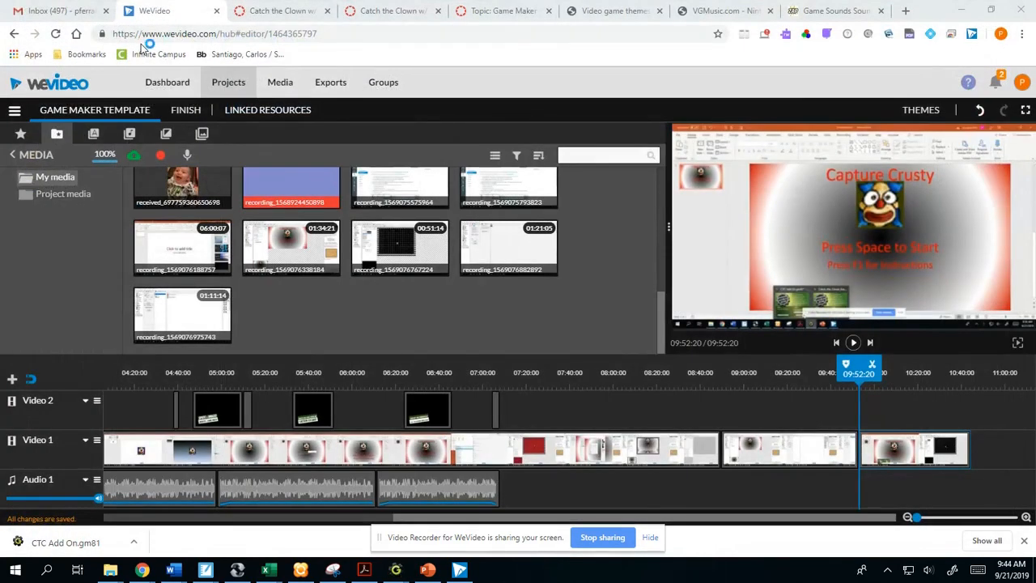
{"action": "left_click", "coordinate": [381, 340]}
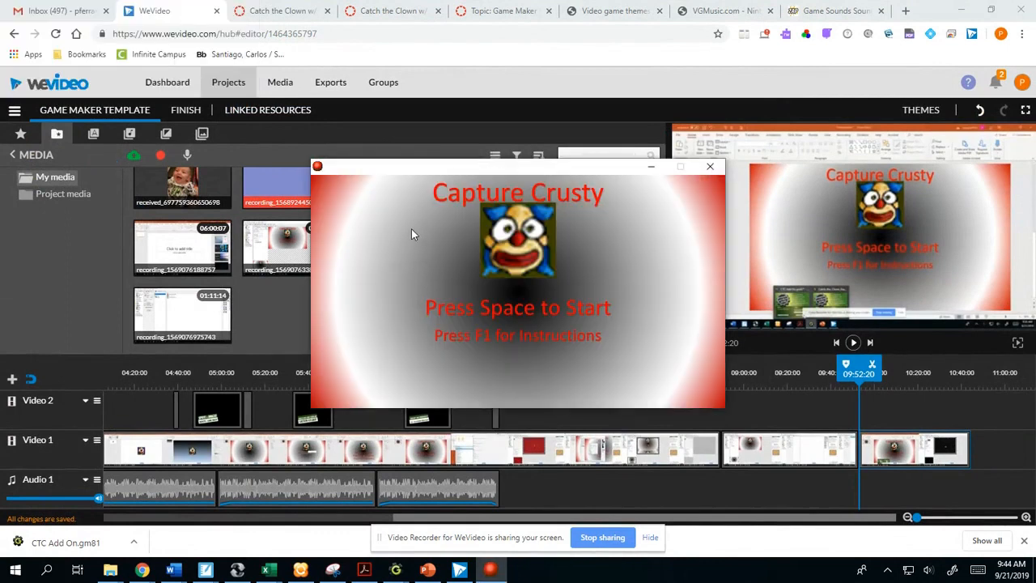
{"action": "key", "text": "space"}
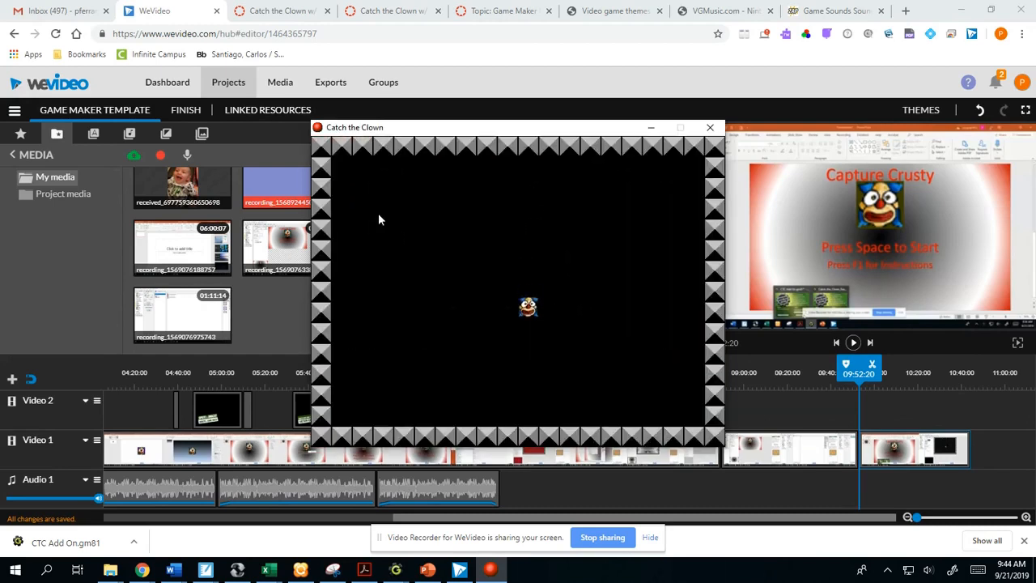
{"action": "left_click", "coordinate": [508, 190]}
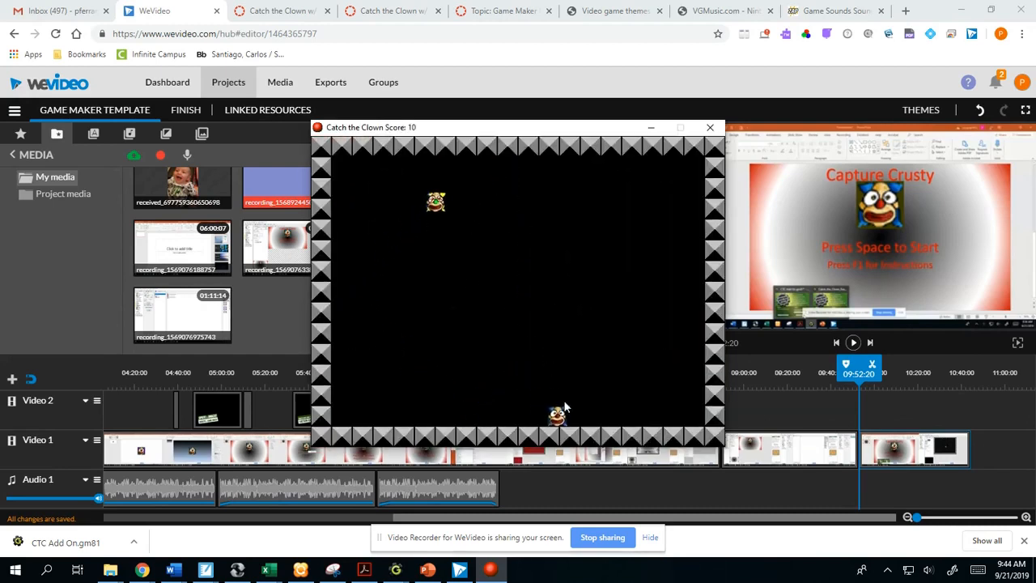
- Play-test the level by catching the clown repeatedly as evil clowns spawn, and quit the game
{"action": "left_click", "coordinate": [588, 386]}
{"action": "left_click", "coordinate": [441, 191]}
{"action": "left_click", "coordinate": [554, 257]}
{"action": "left_click", "coordinate": [676, 380]}
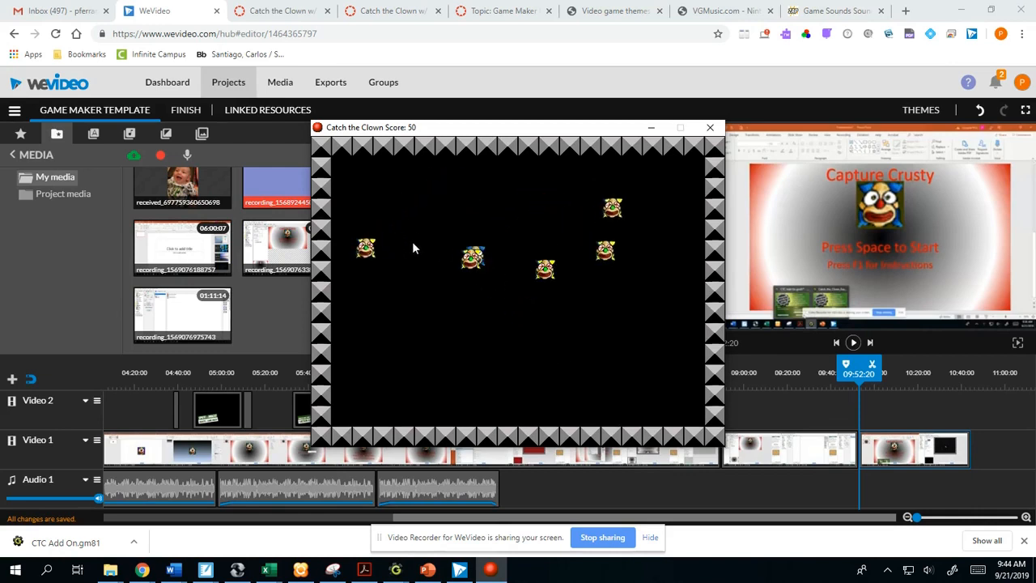
{"action": "left_click", "coordinate": [358, 289]}
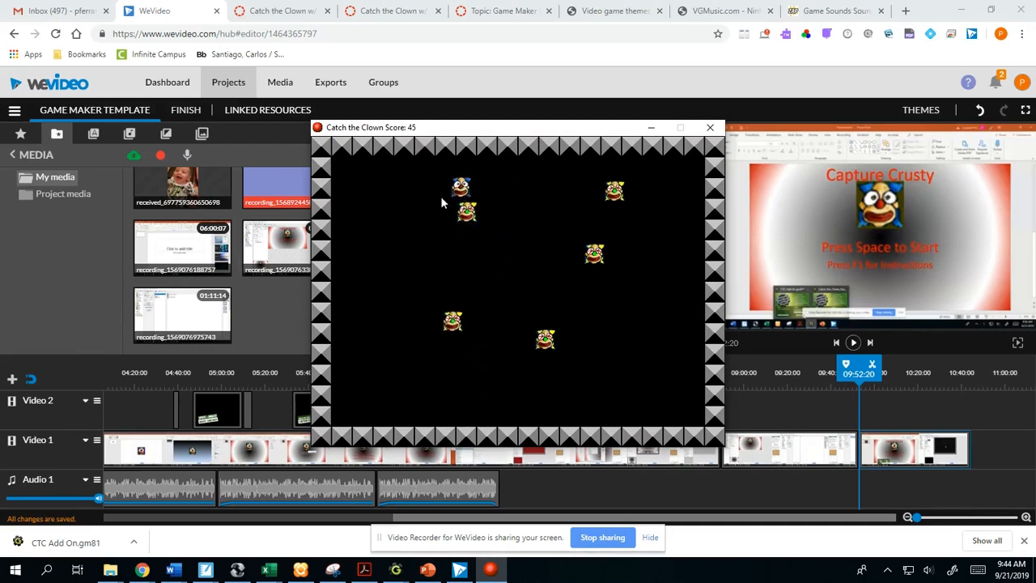
{"action": "left_click", "coordinate": [417, 260]}
{"action": "left_click", "coordinate": [414, 287]}
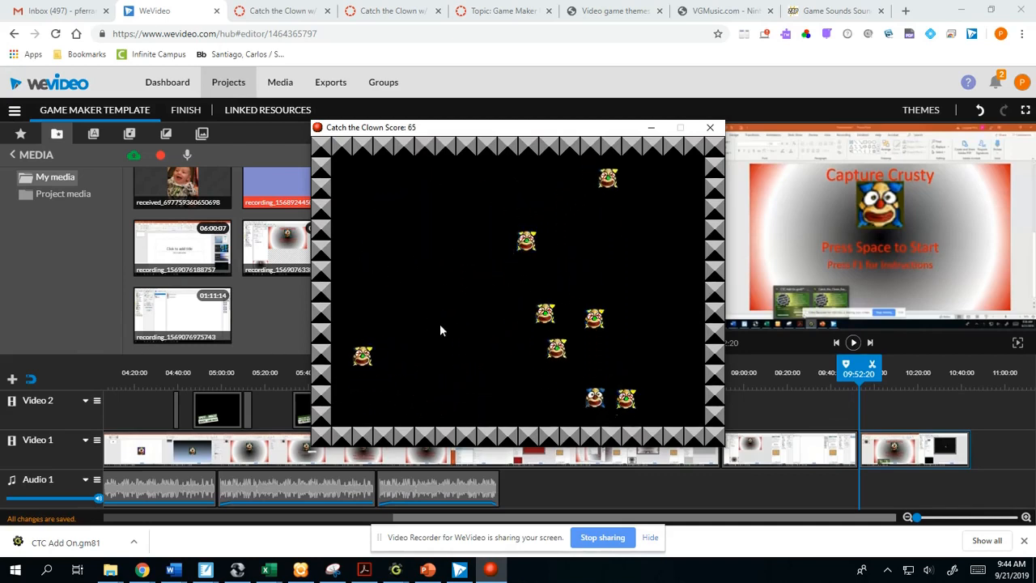
{"action": "left_click", "coordinate": [571, 304]}
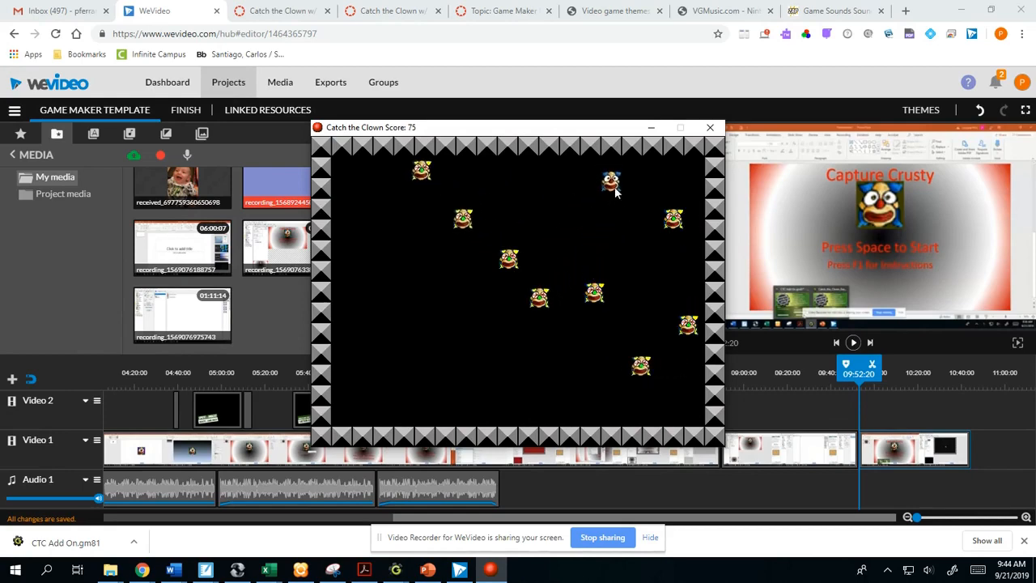
{"action": "key", "text": "Escape"}
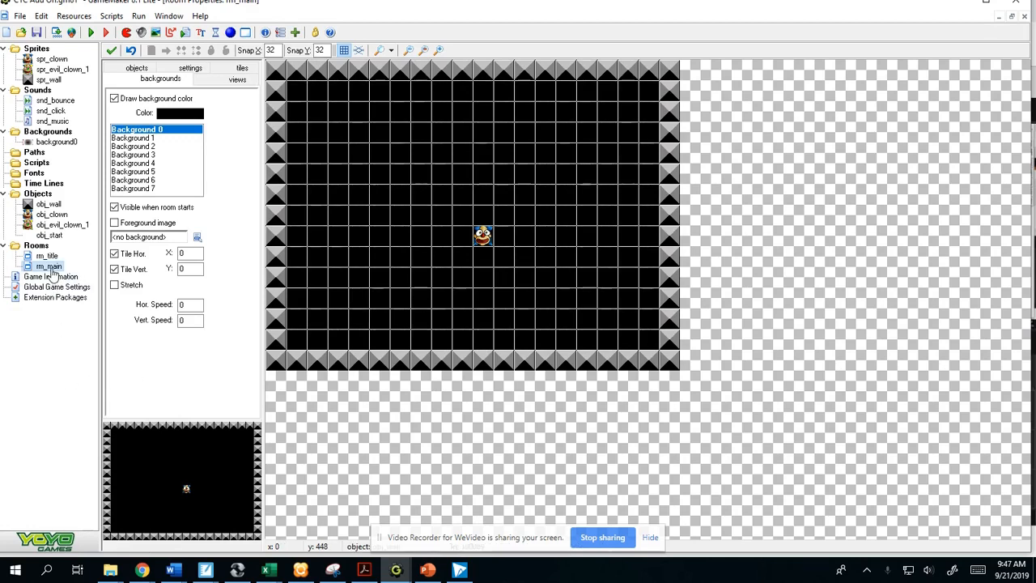
- Duplicate the rm_main room and rename the original room as rm_level_1
{"action": "right_click", "coordinate": [52, 274]}
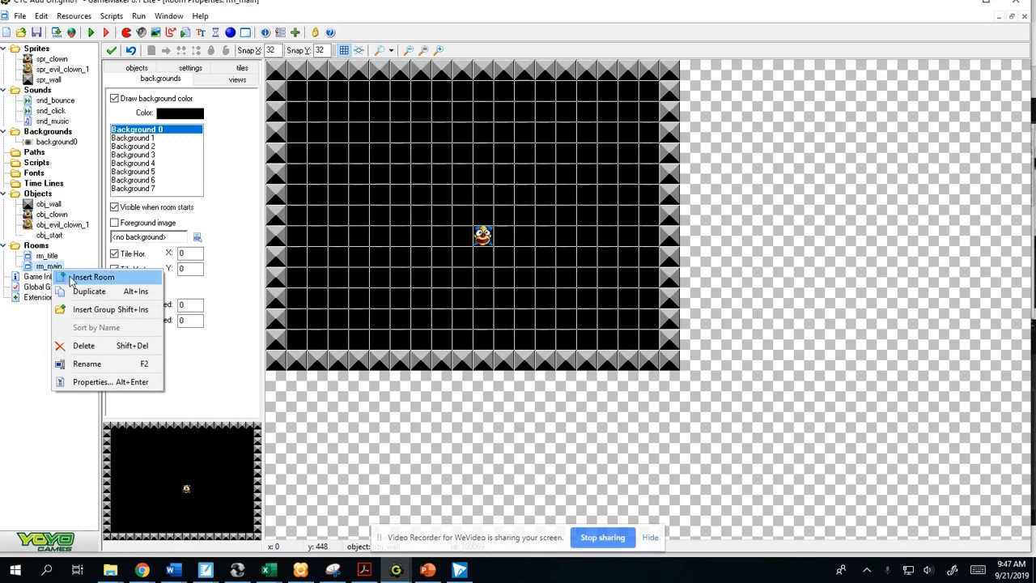
{"action": "left_click", "coordinate": [87, 291]}
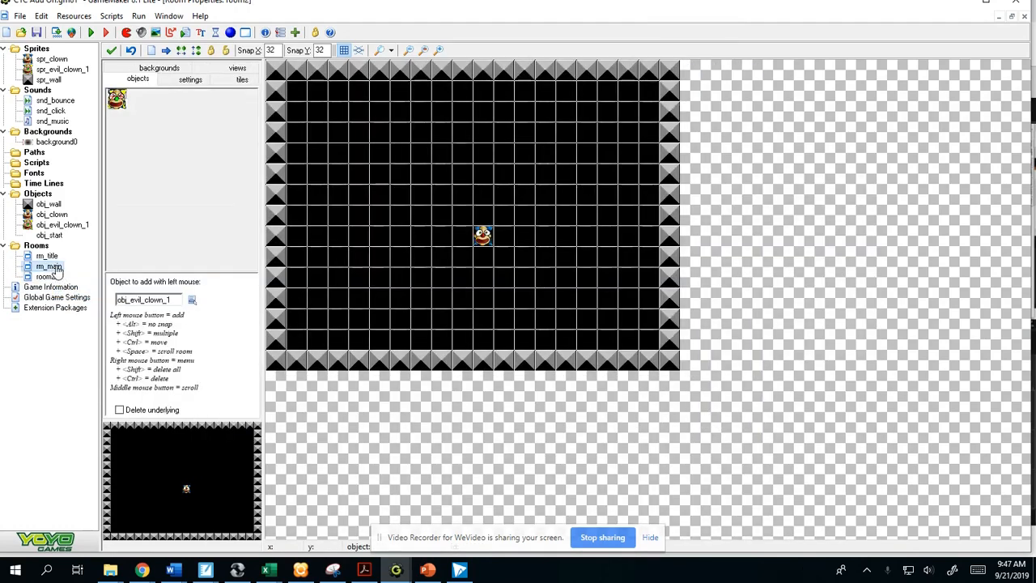
{"action": "right_click", "coordinate": [55, 267]}
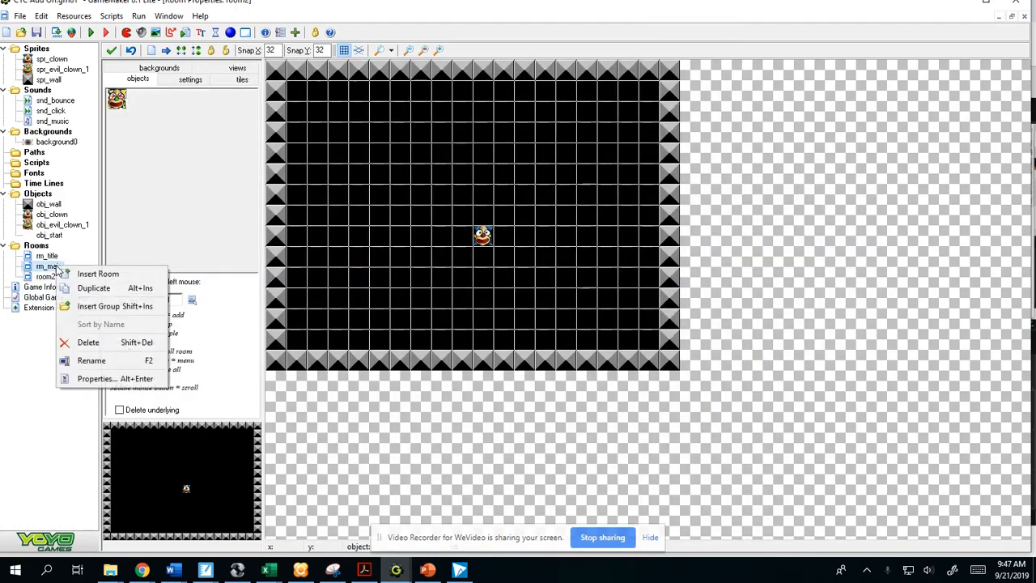
{"action": "left_click", "coordinate": [92, 360]}
{"action": "type", "text": "rm_level_1"}
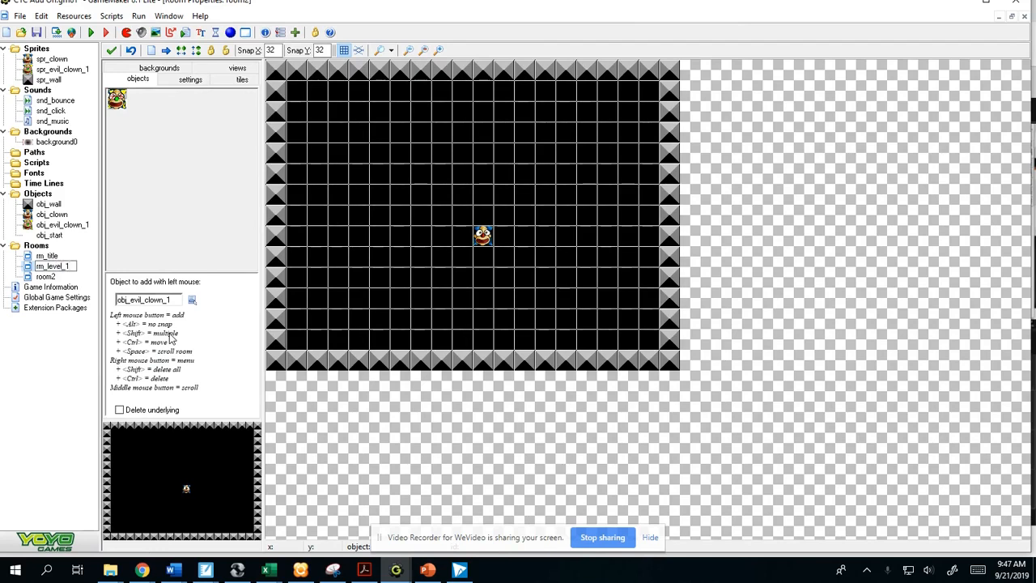
{"action": "key", "text": "Return"}
- Rename the duplicated room as rm_level_2
{"action": "left_click", "coordinate": [47, 280]}
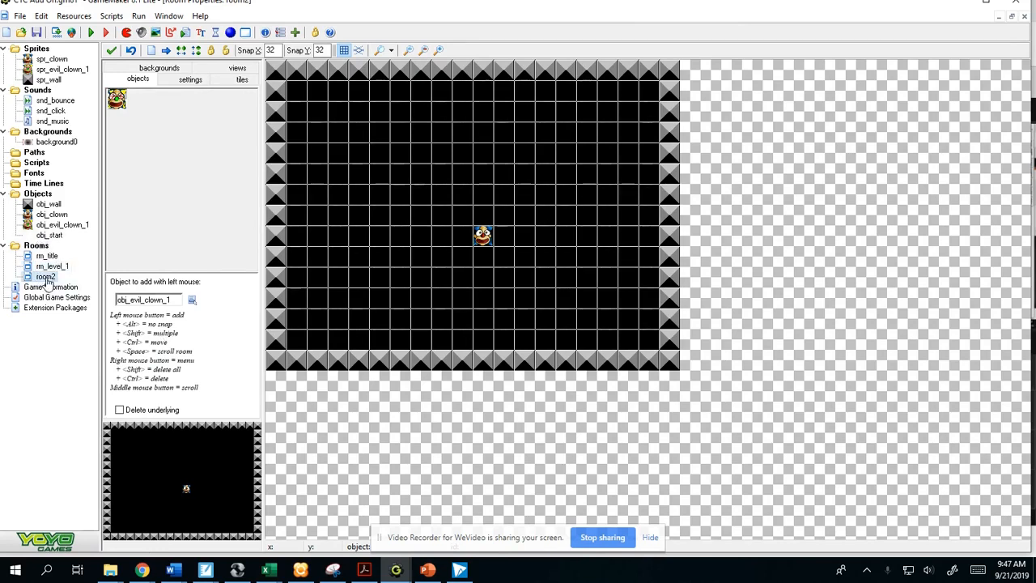
{"action": "right_click", "coordinate": [47, 280]}
{"action": "left_click", "coordinate": [86, 376]}
{"action": "type", "text": "rm"}
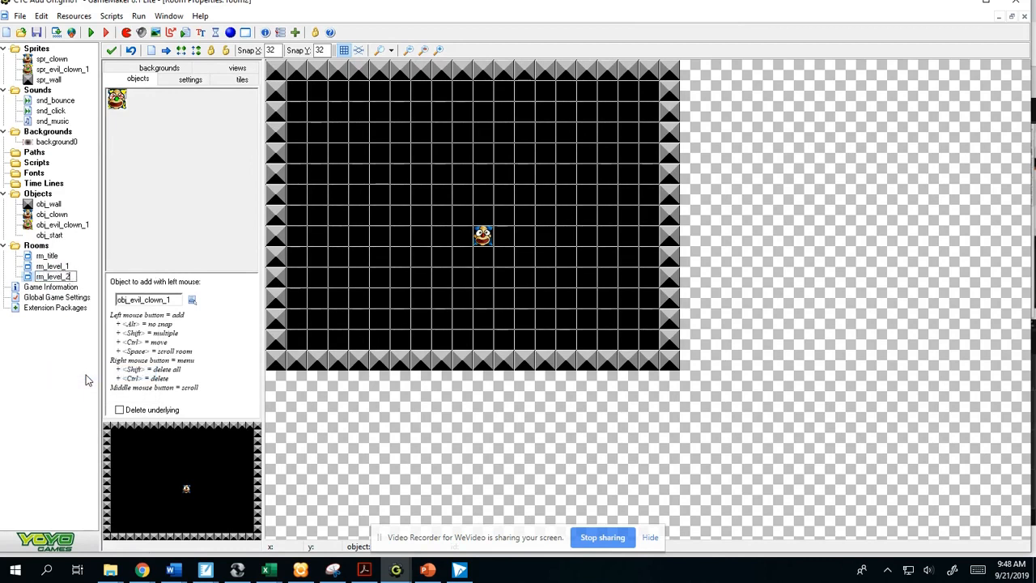
{"action": "left_click", "coordinate": [68, 276]}
- Place obj_wall blocks inside rm_level_2 to form two arches above the clown and a wide U-shaped mouth below it
{"action": "left_click", "coordinate": [166, 115]}
{"action": "left_click", "coordinate": [198, 123]}
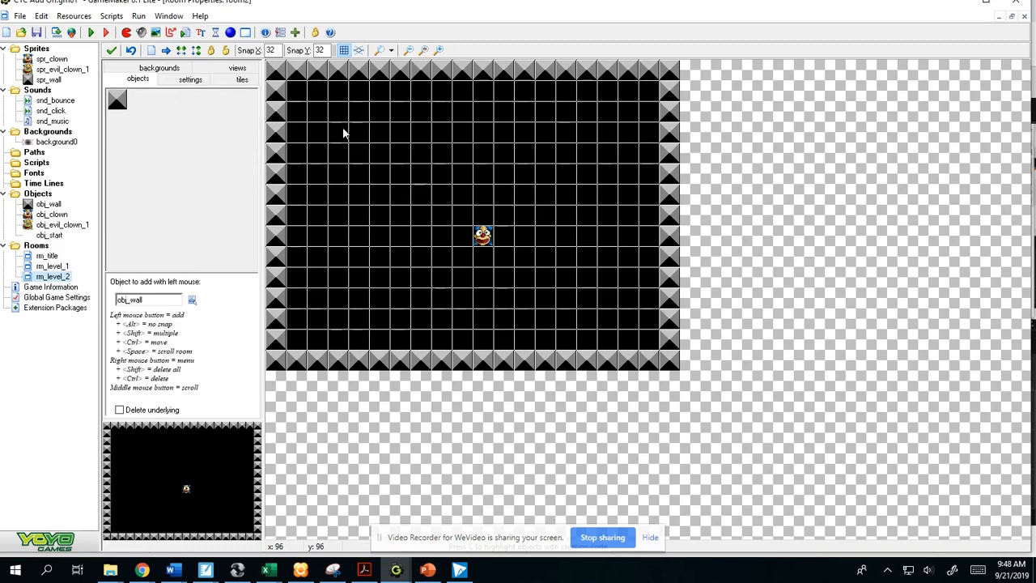
{"action": "mouse_move", "coordinate": [342, 138]}
{"action": "left_mouse_down", "text": "shift"}
{"action": "mouse_move", "coordinate": [342, 127]}
{"action": "mouse_move", "coordinate": [398, 138]}
{"action": "mouse_move", "coordinate": [446, 131]}
{"action": "mouse_move", "coordinate": [444, 174]}
{"action": "left_mouse_up", "text": "shift"}
{"action": "left_click_drag", "start_coordinate": [342, 155], "coordinate": [339, 173], "text": "shift"}
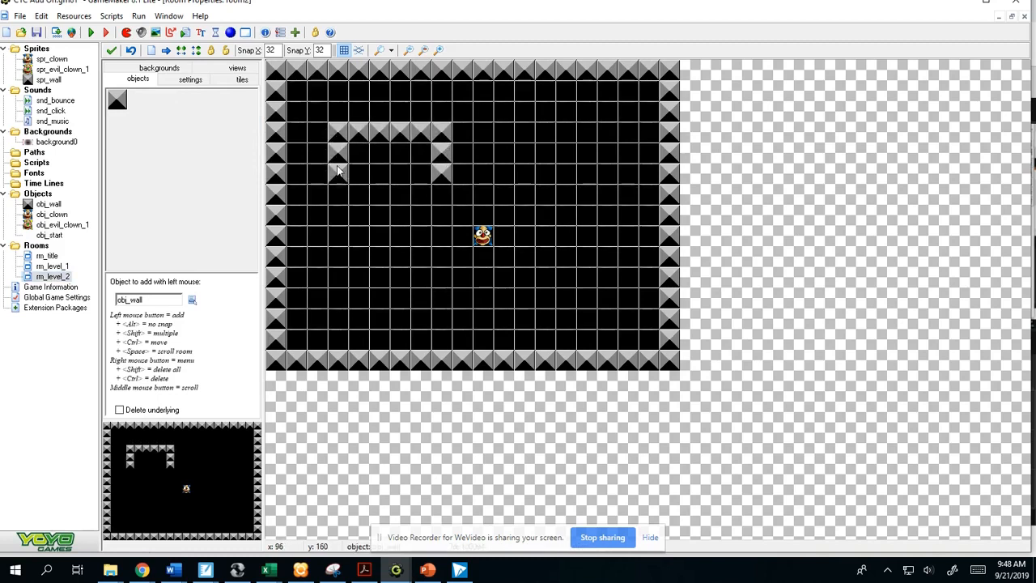
{"action": "mouse_move", "coordinate": [522, 132]}
{"action": "left_mouse_down", "text": "shift"}
{"action": "mouse_move", "coordinate": [585, 135]}
{"action": "mouse_move", "coordinate": [608, 148]}
{"action": "mouse_move", "coordinate": [609, 174]}
{"action": "mouse_move", "coordinate": [524, 159]}
{"action": "mouse_move", "coordinate": [522, 178]}
{"action": "left_mouse_up", "text": "shift"}
{"action": "left_click", "coordinate": [380, 279]}
{"action": "mouse_move", "coordinate": [380, 279]}
{"action": "left_mouse_down", "text": "shift"}
{"action": "mouse_move", "coordinate": [384, 303]}
{"action": "mouse_move", "coordinate": [562, 296]}
{"action": "mouse_move", "coordinate": [566, 288]}
{"action": "left_mouse_up", "text": "shift"}
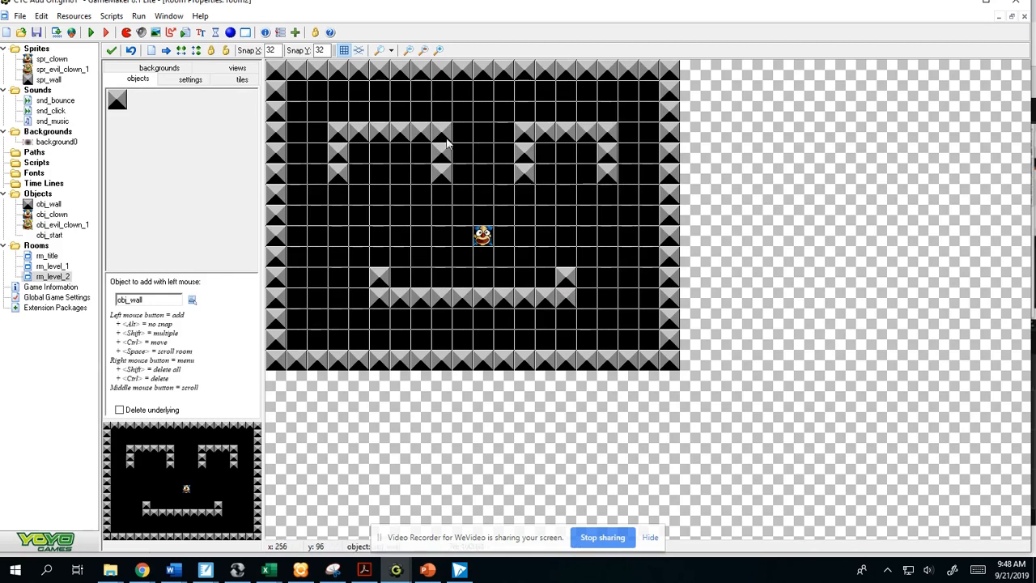
- Place four obj_evil_clown_1 instances in rm_level_2: under each wall arch, at the upper centre, and inside the mouth-shaped wall
{"action": "left_click", "coordinate": [170, 130]}
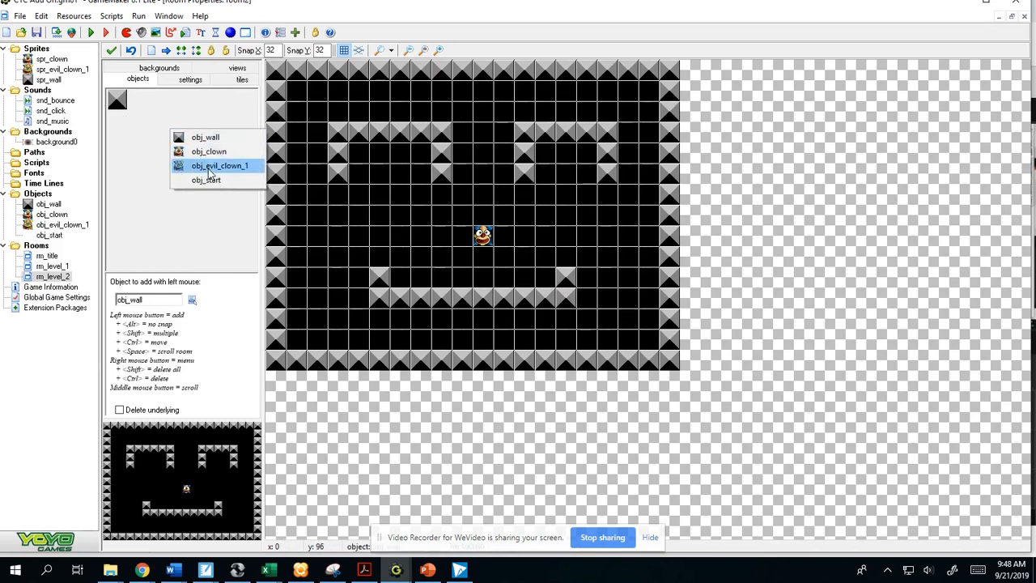
{"action": "left_click", "coordinate": [190, 165]}
{"action": "left_click", "coordinate": [385, 200]}
{"action": "left_click", "coordinate": [593, 214]}
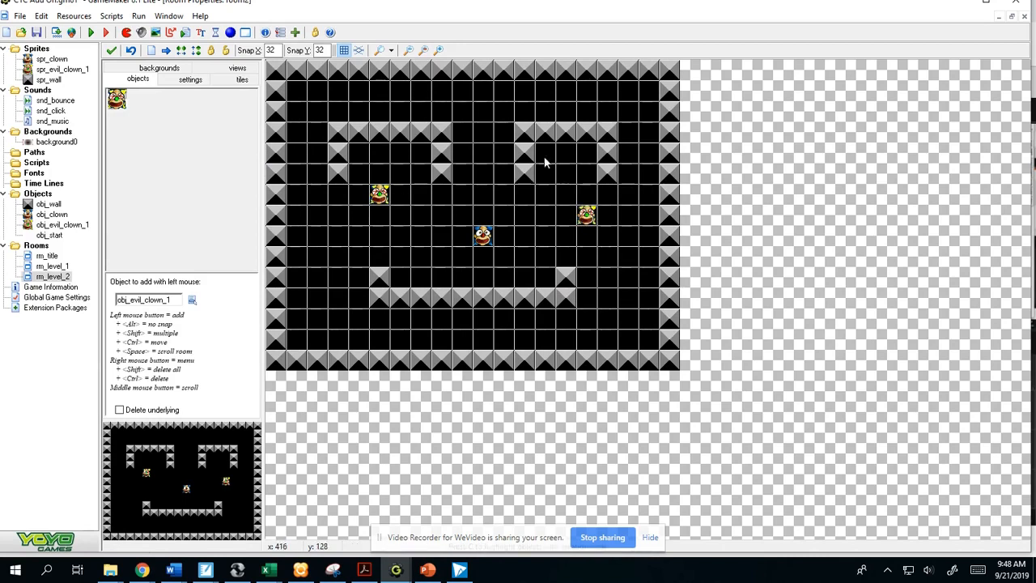
{"action": "left_click", "coordinate": [482, 95]}
{"action": "left_click", "coordinate": [488, 281]}
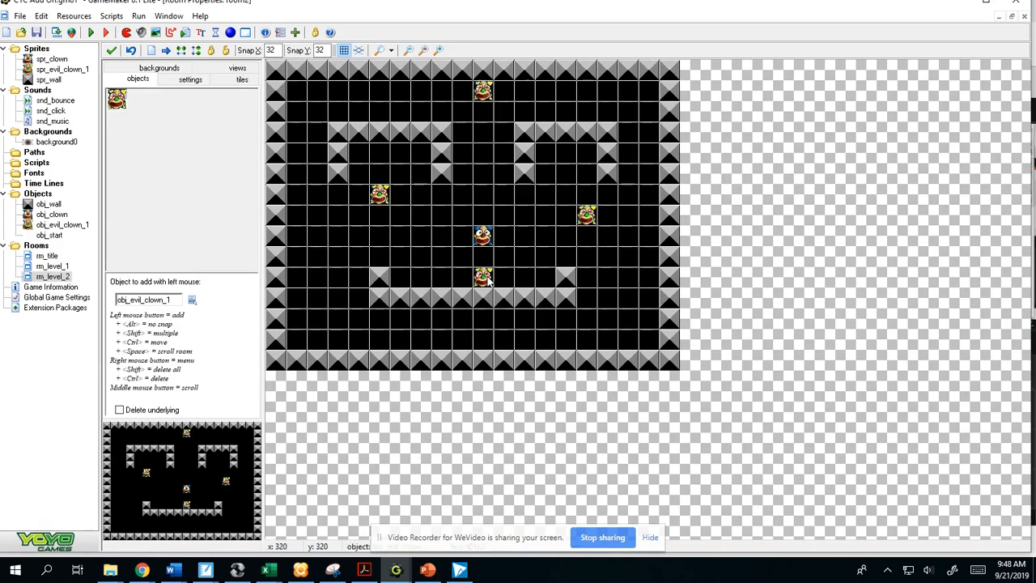
- Duplicate the rm_level_2 room and rename the copy as rm_level_3
{"action": "left_click", "coordinate": [57, 277]}
{"action": "right_click", "coordinate": [59, 281]}
{"action": "left_click", "coordinate": [81, 281]}
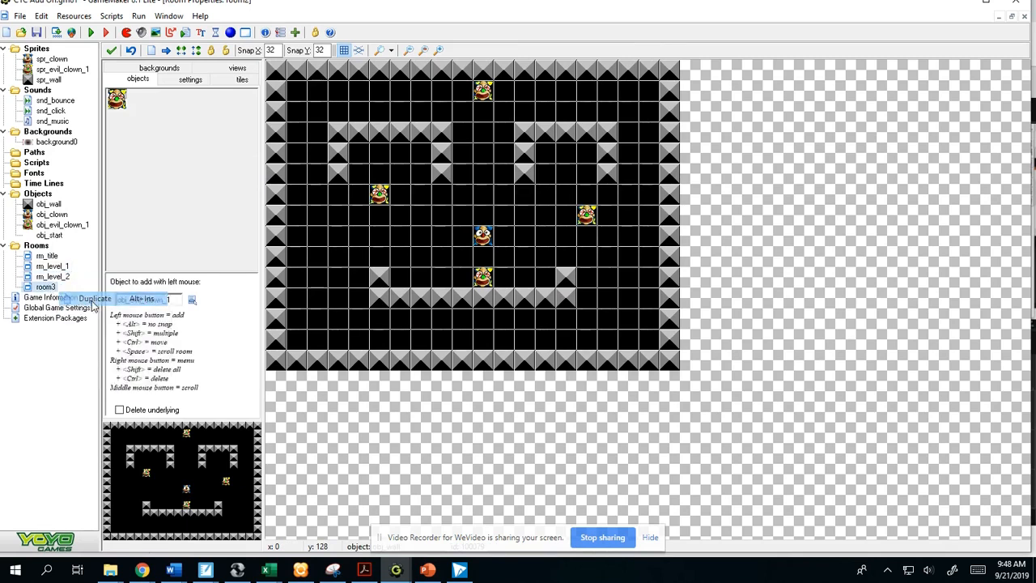
{"action": "right_click", "coordinate": [45, 289]}
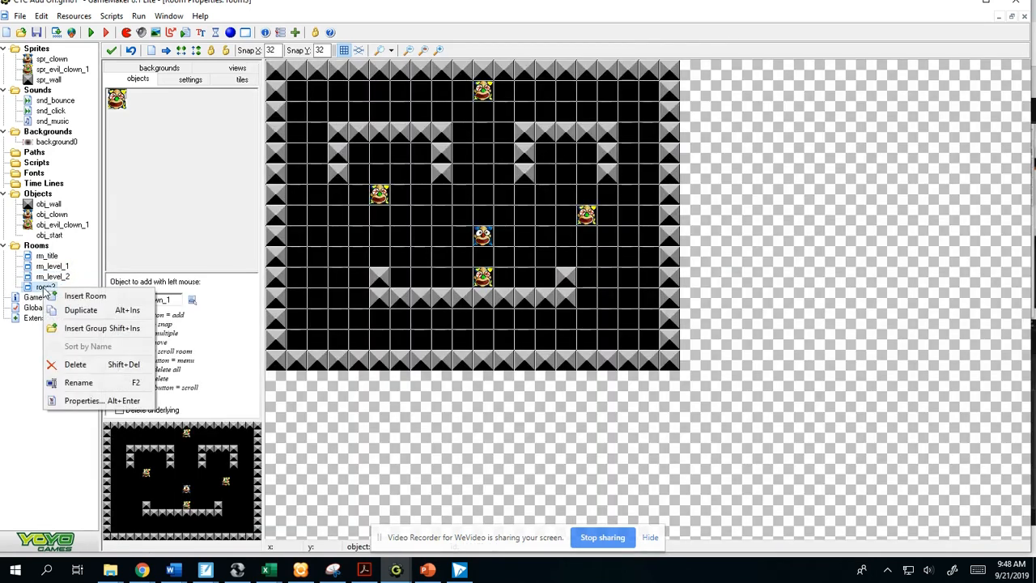
{"action": "left_click", "coordinate": [79, 382]}
{"action": "type", "text": "rm_level_3"}
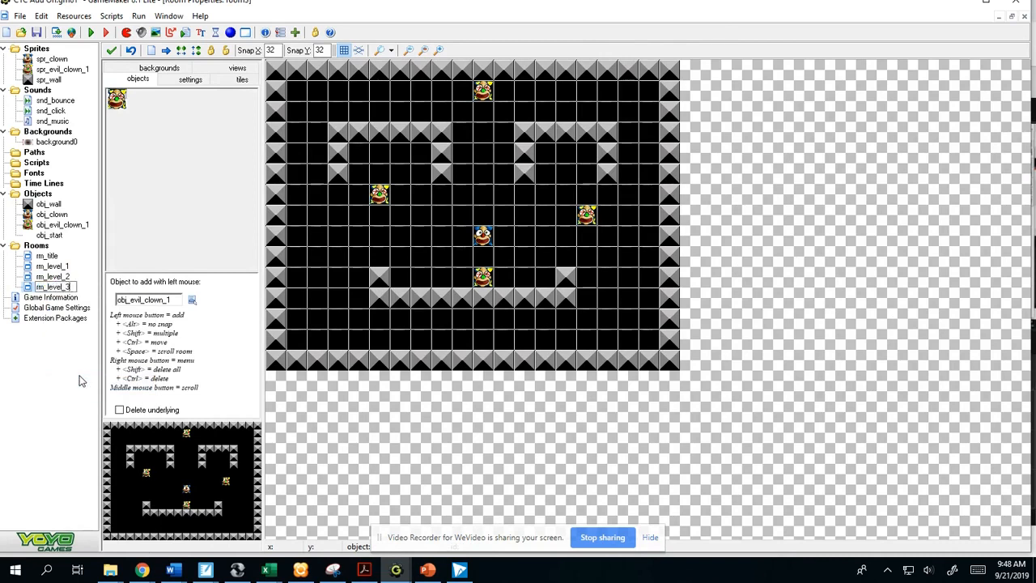
{"action": "key", "text": "Return"}
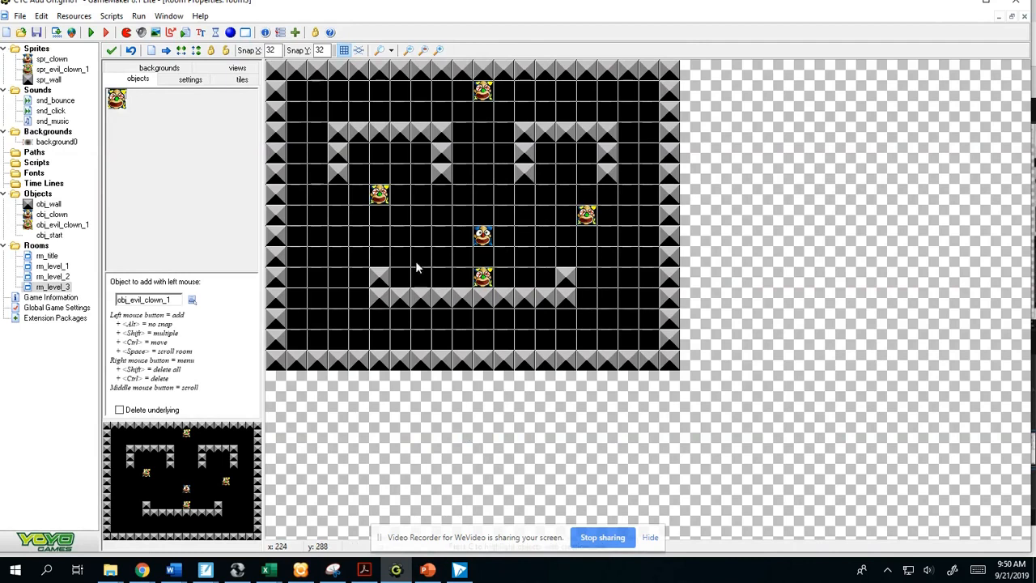
{"action": "double_click", "coordinate": [58, 278]}
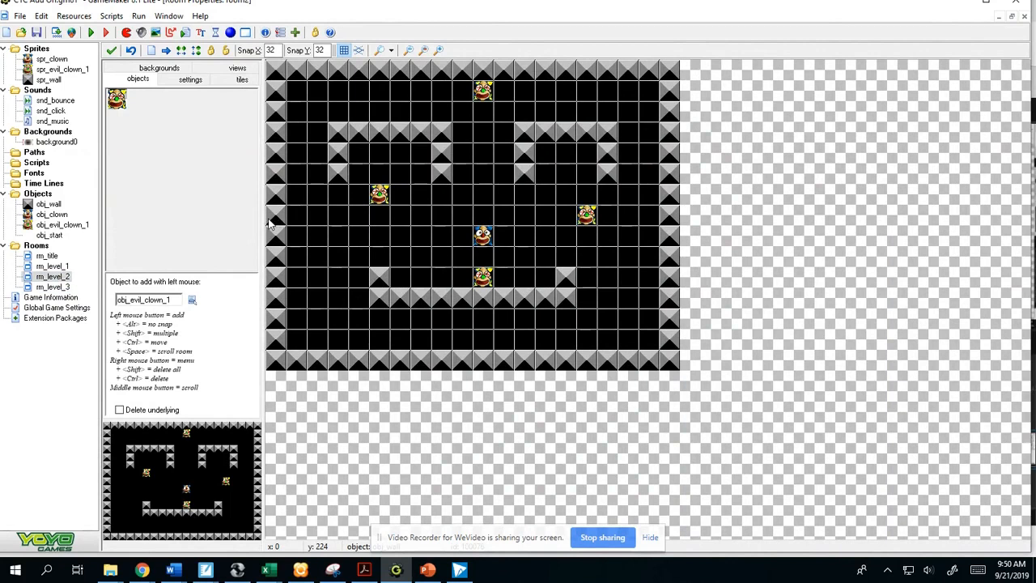
{"action": "left_click", "coordinate": [67, 267]}
{"action": "double_click", "coordinate": [49, 234]}
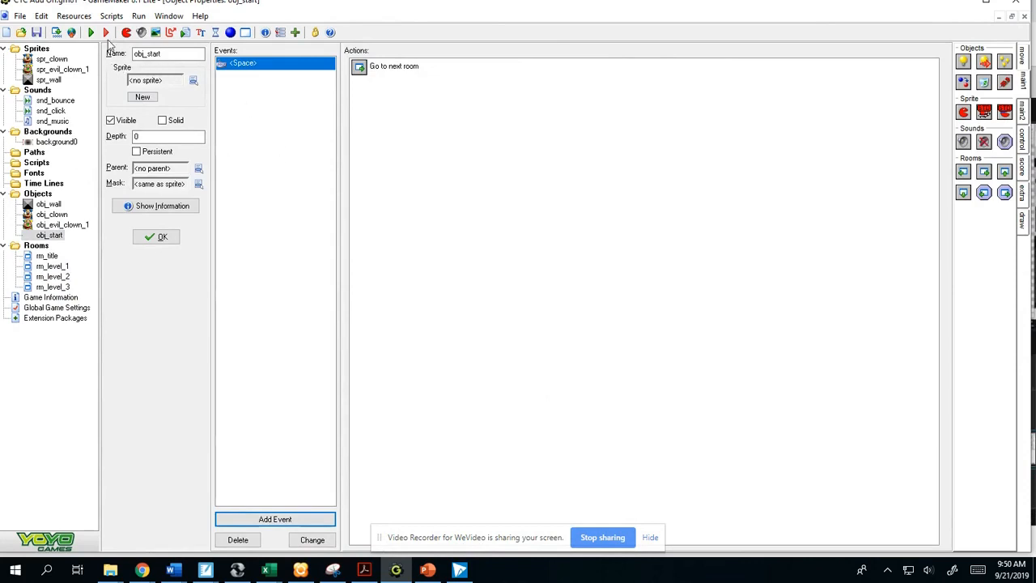
- Create a new object named obj_score_scontroller_level_1
{"action": "left_click", "coordinate": [73, 15]}
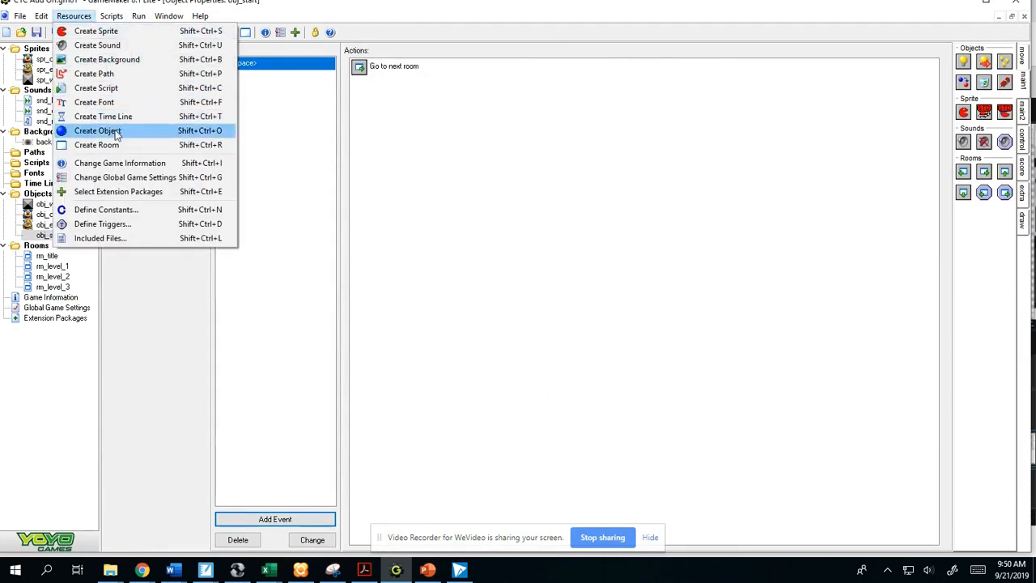
{"action": "left_click", "coordinate": [116, 132]}
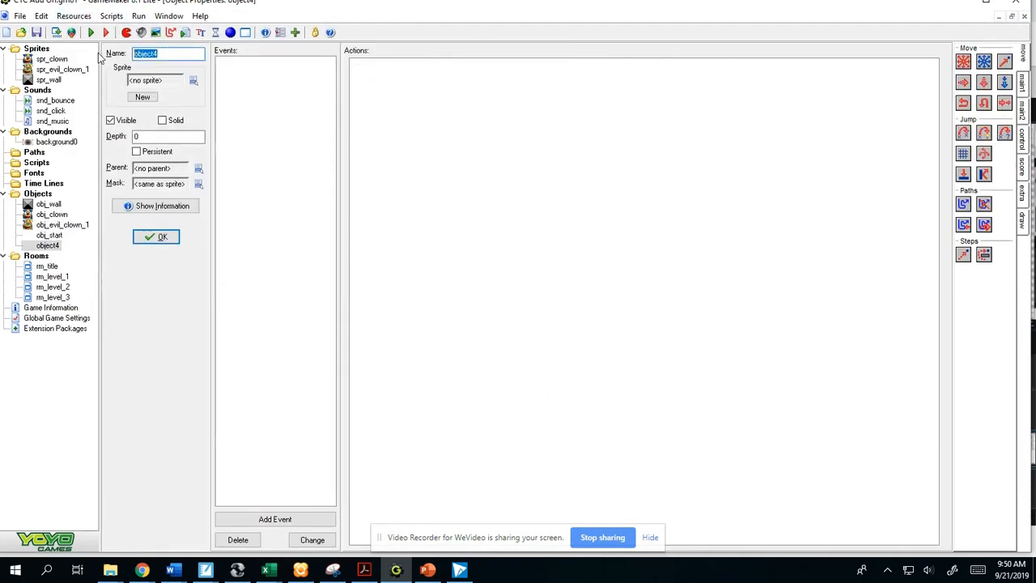
{"action": "type", "text": "obj_"}
{"action": "type", "text": "score_"}
{"action": "type", "text": "scontroller"}
{"action": "type", "text": "_level_1"}
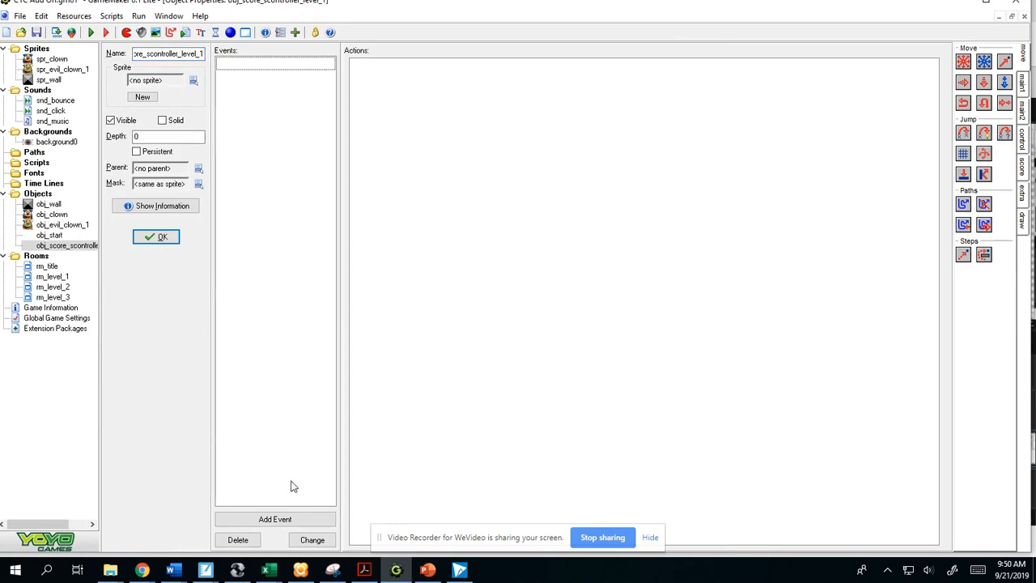
- Add a Create event to obj_score_scontroller_level_1 with a Test Score action for a score larger than 59
{"action": "left_click", "coordinate": [299, 519]}
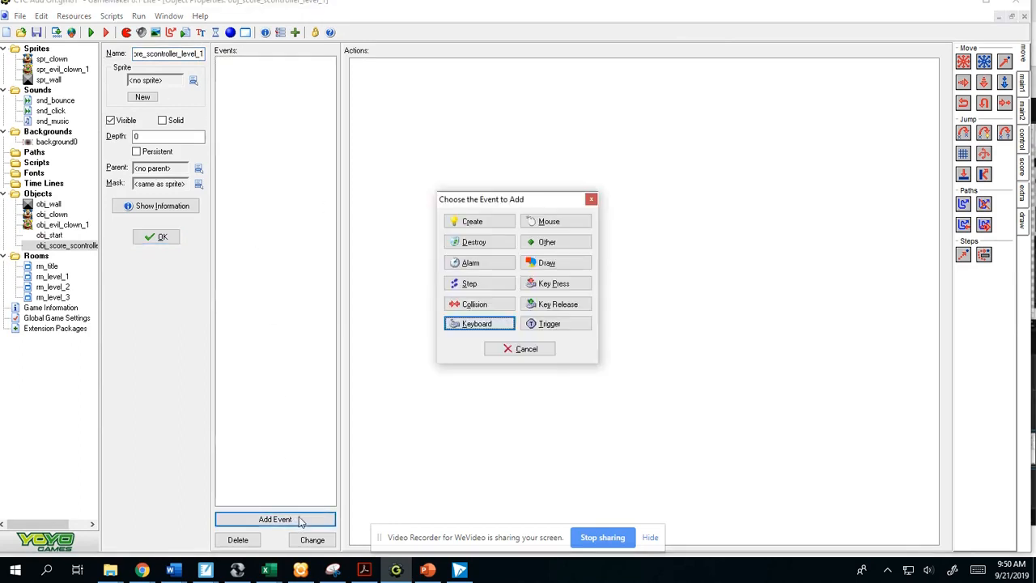
{"action": "left_click", "coordinate": [475, 223]}
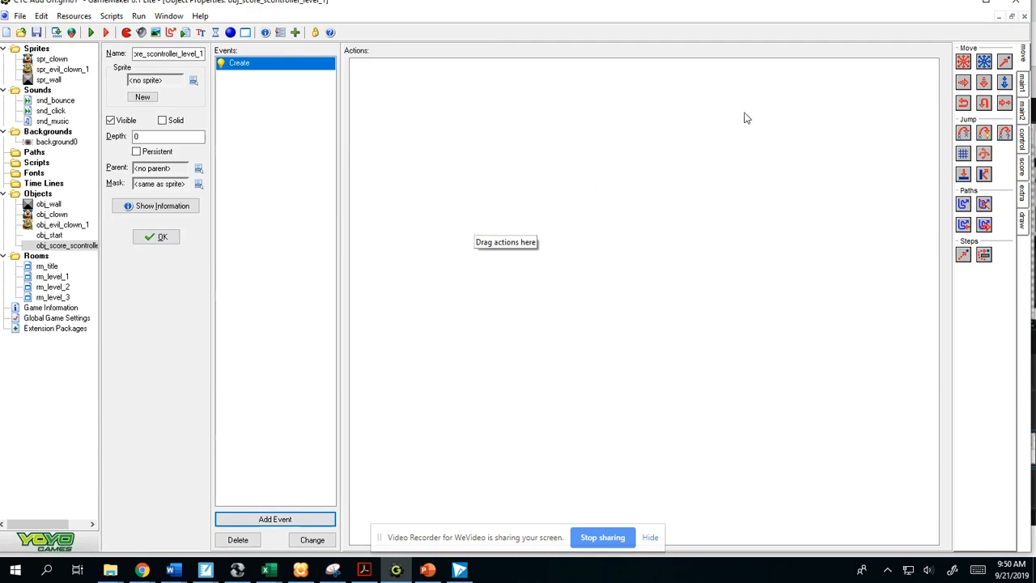
{"action": "left_click", "coordinate": [1023, 166]}
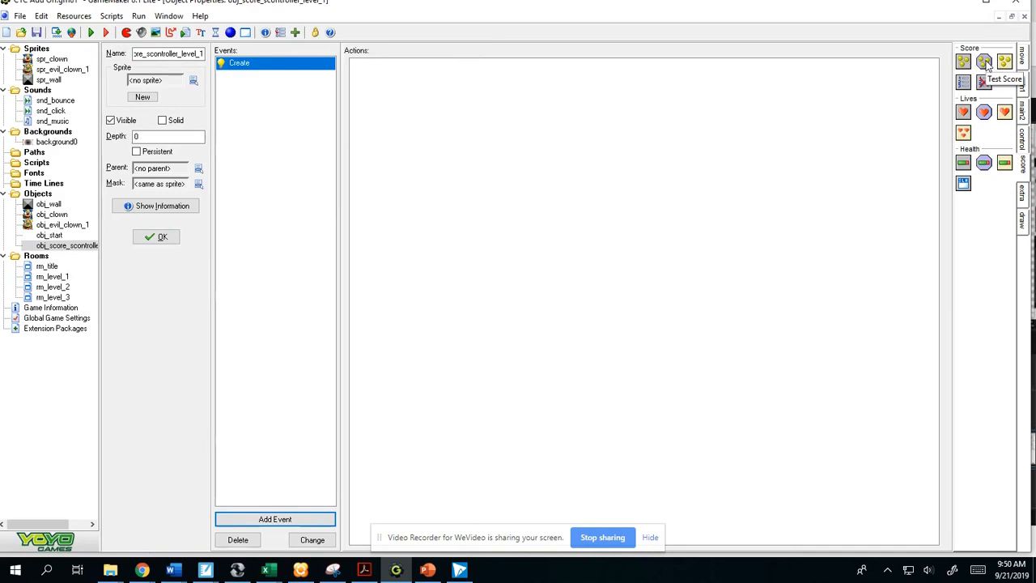
{"action": "left_click_drag", "start_coordinate": [985, 65], "coordinate": [578, 102]}
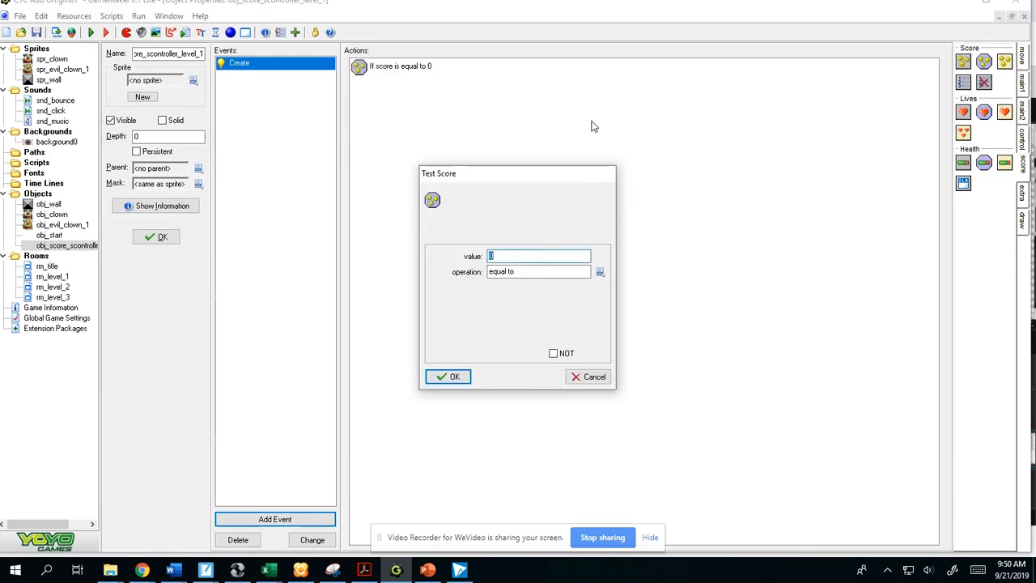
{"action": "type", "text": "6"}
{"action": "left_click", "coordinate": [599, 272]}
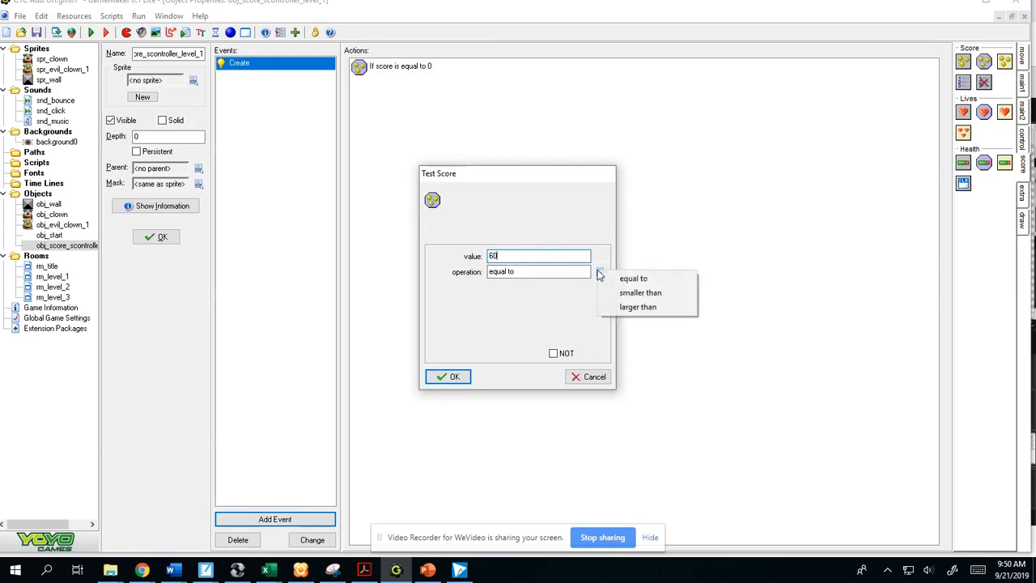
{"action": "left_click", "coordinate": [637, 306]}
{"action": "left_click", "coordinate": [513, 255]}
{"action": "type", "text": "55"}
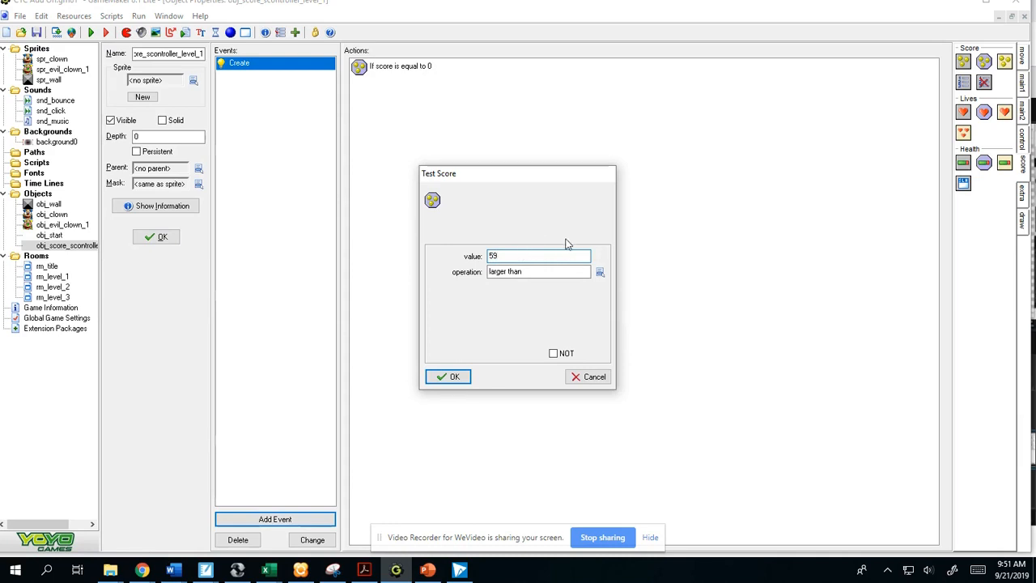
{"action": "double_click", "coordinate": [493, 255]}
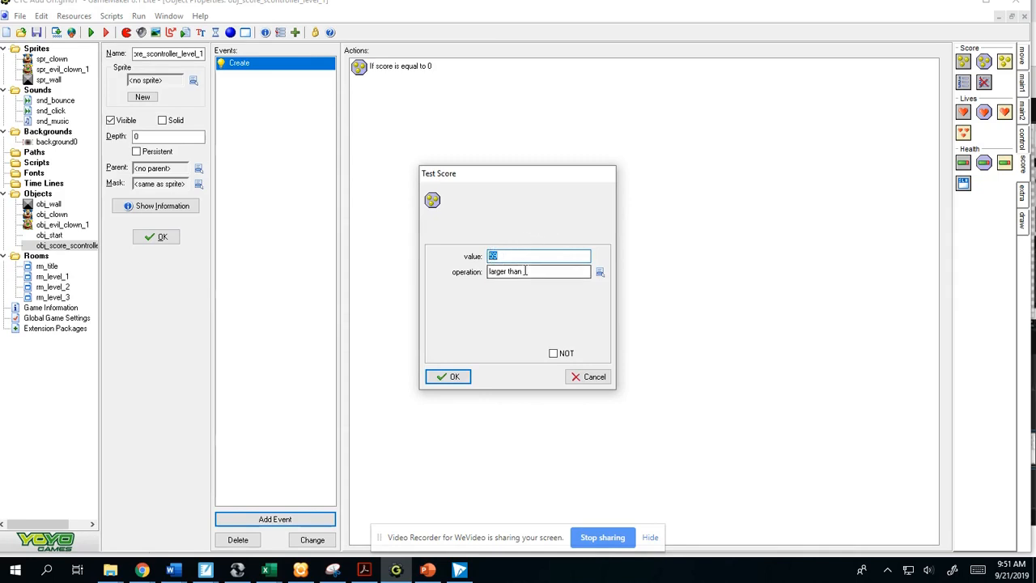
{"action": "left_click", "coordinate": [450, 376]}
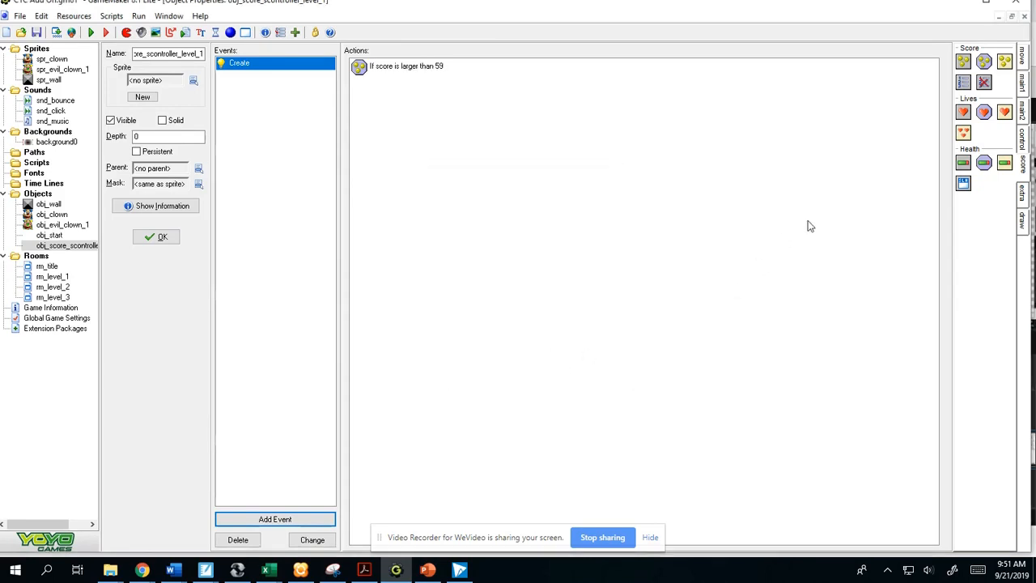
- Add a Next Room action with the Create from center transition below the score test in the Create event
{"action": "left_click", "coordinate": [1026, 81]}
{"action": "left_click", "coordinate": [1023, 65]}
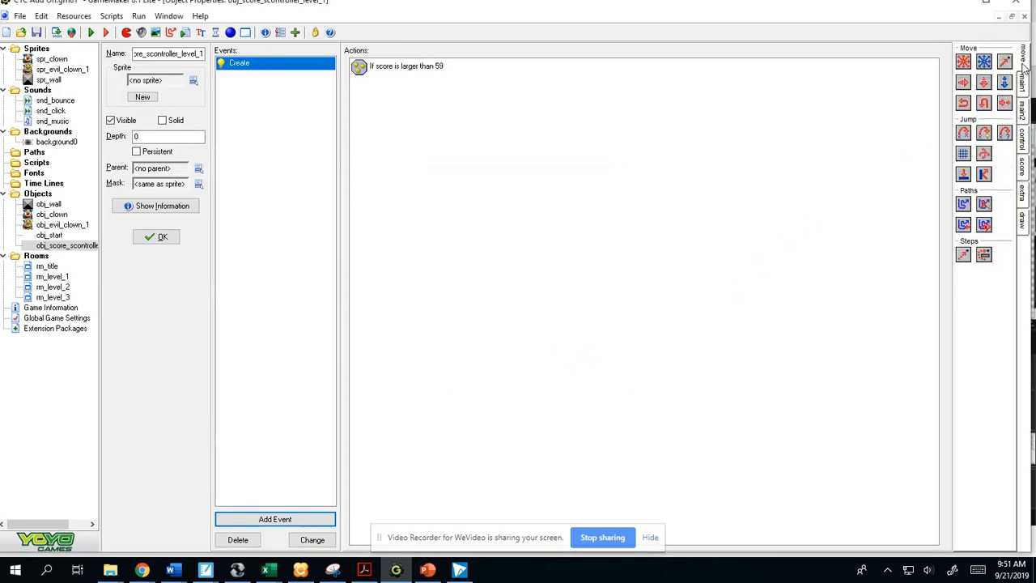
{"action": "left_click", "coordinate": [1023, 141]}
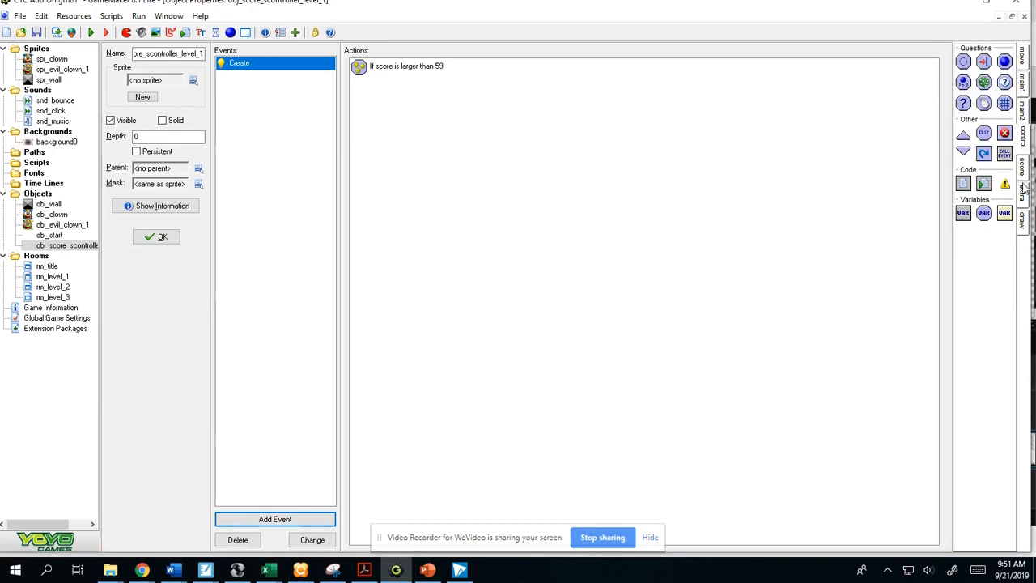
{"action": "left_click", "coordinate": [1023, 111]}
{"action": "left_click", "coordinate": [1024, 84]}
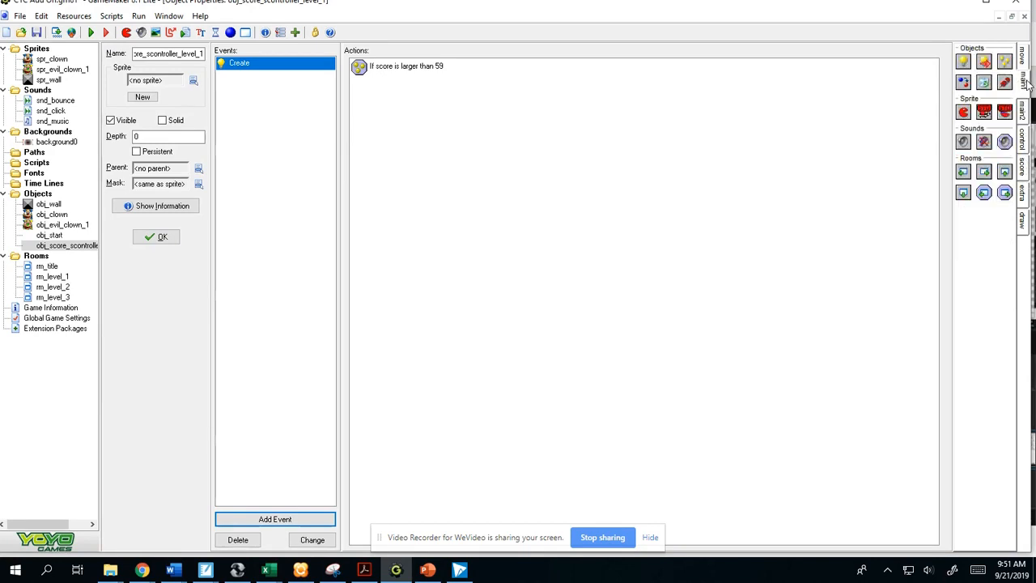
{"action": "left_click_drag", "start_coordinate": [983, 172], "coordinate": [618, 183]}
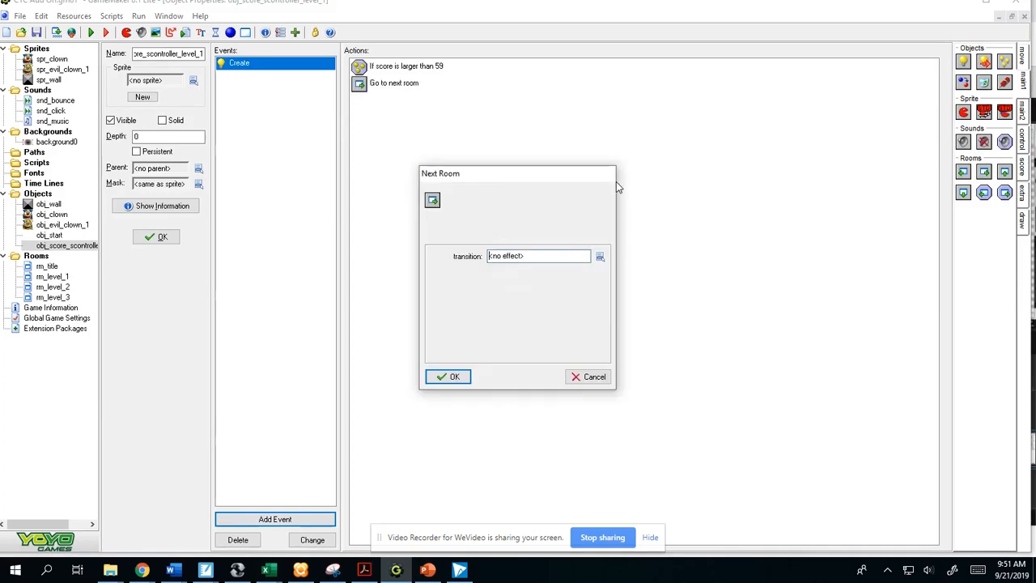
{"action": "left_click", "coordinate": [599, 256]}
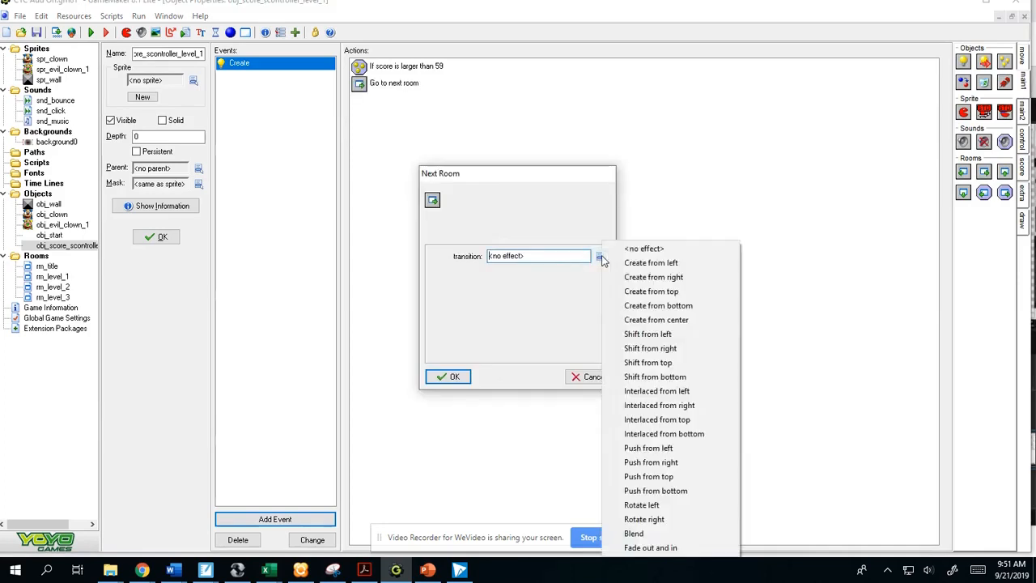
{"action": "left_click", "coordinate": [684, 320]}
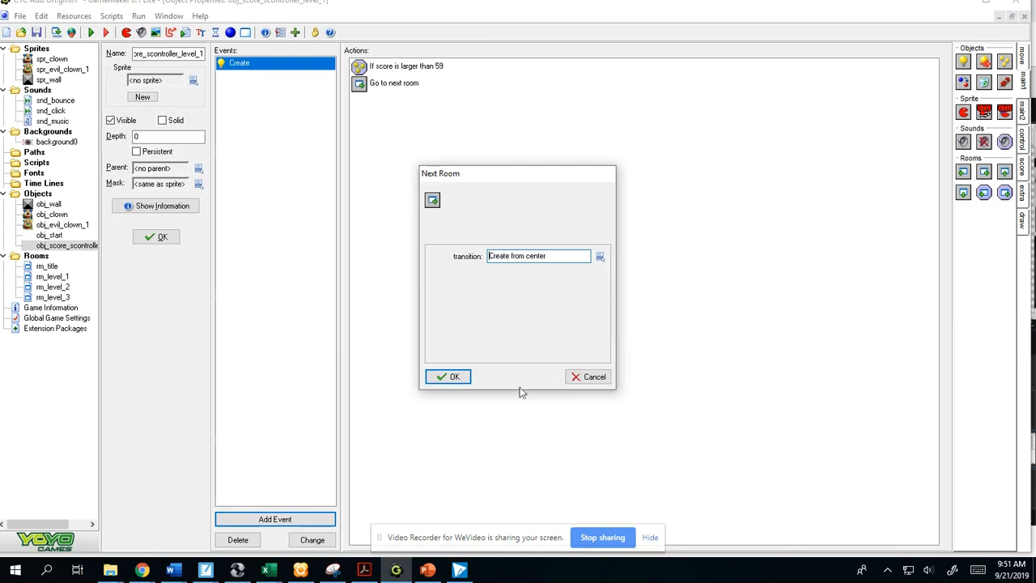
{"action": "left_click", "coordinate": [455, 377]}
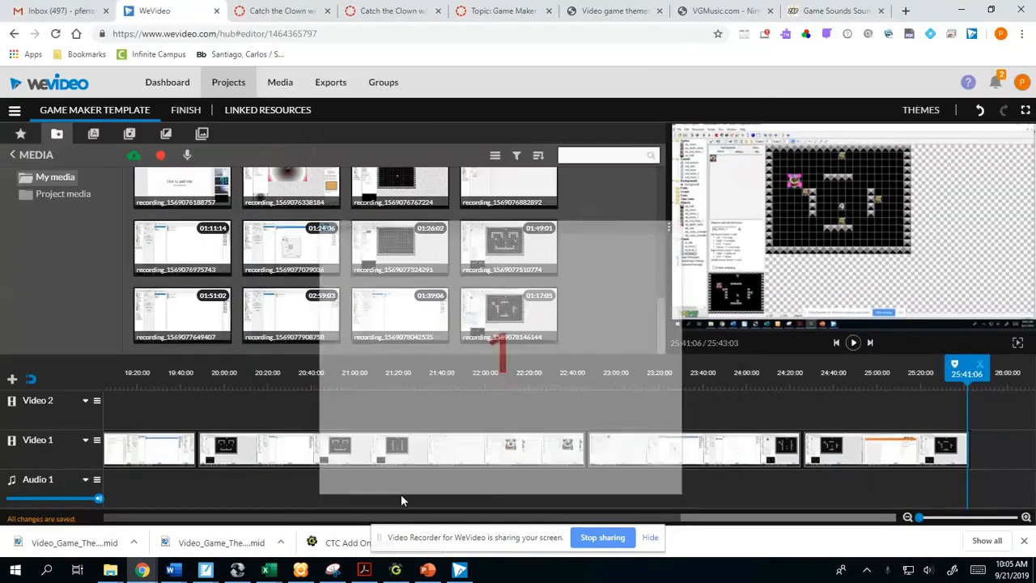
- Switch to GameMaker and change the Create event of obj_score_controller_level_1 to a different event type
{"action": "left_click", "coordinate": [396, 570]}
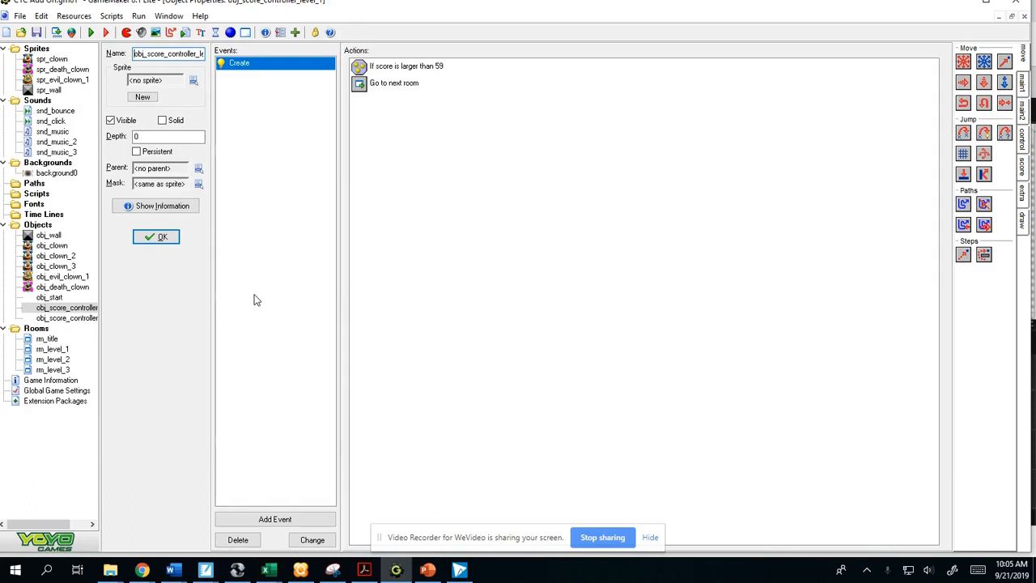
{"action": "double_click", "coordinate": [89, 318]}
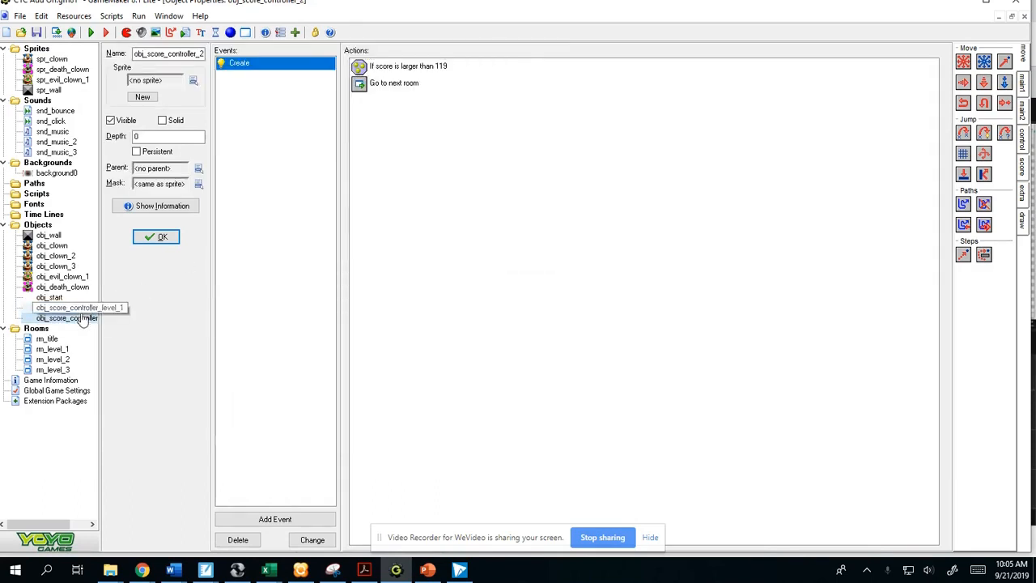
{"action": "double_click", "coordinate": [88, 308]}
{"action": "left_click", "coordinate": [250, 67]}
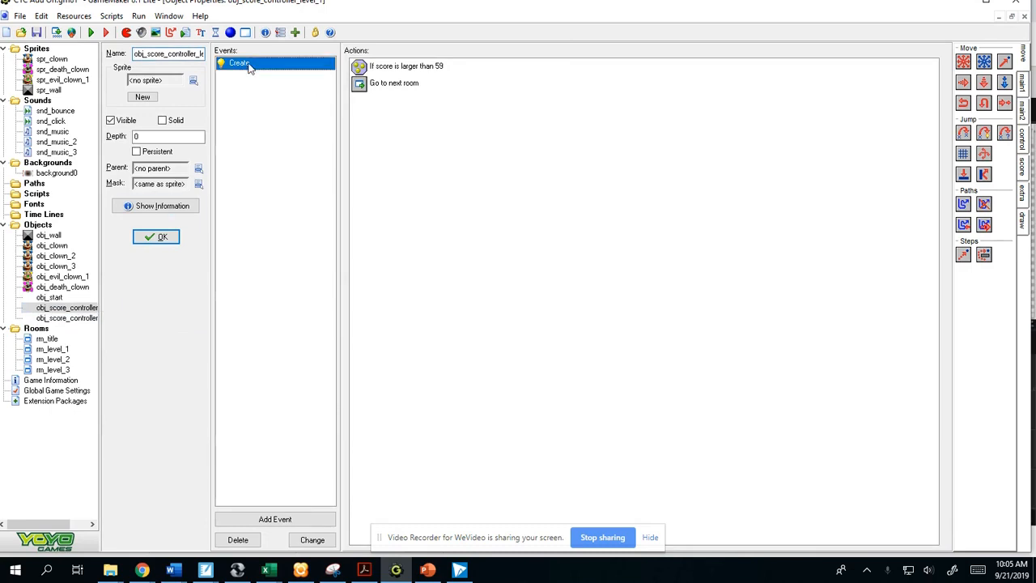
{"action": "right_click", "coordinate": [250, 67]}
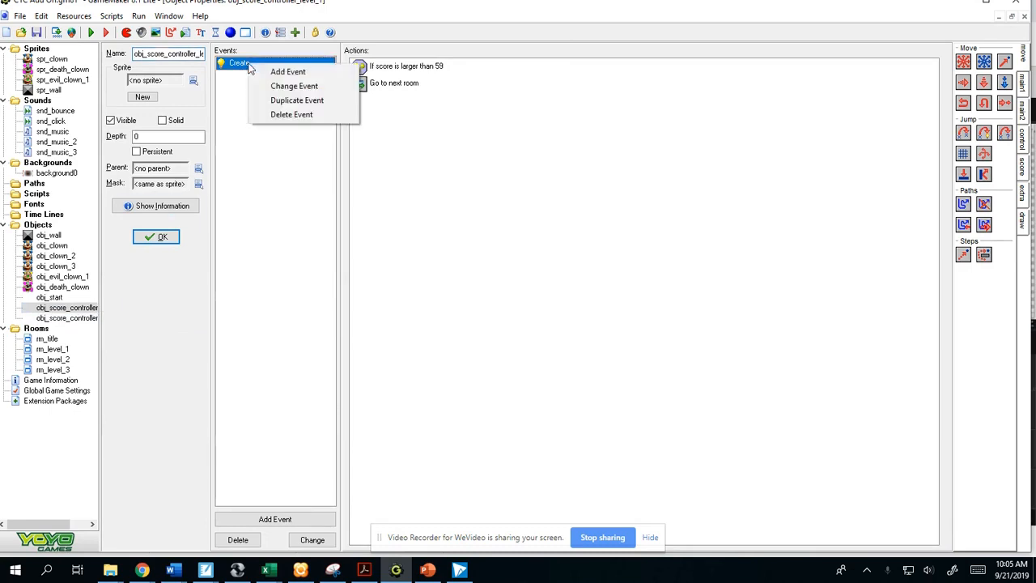
{"action": "left_click", "coordinate": [294, 86]}
{"action": "left_click", "coordinate": [477, 287]}
{"action": "left_click", "coordinate": [505, 292]}
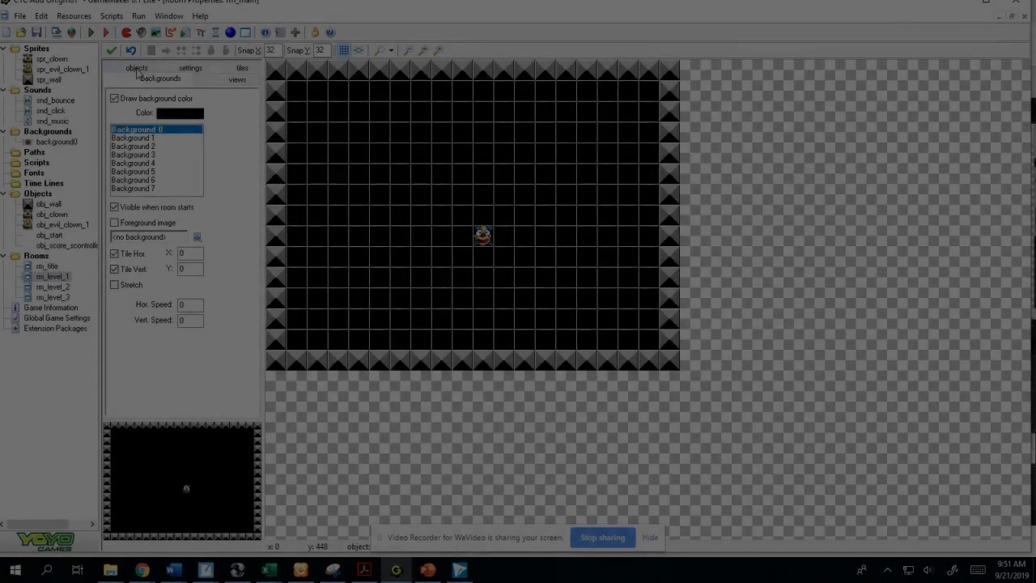
- Place one obj_score_scontroller_level_1 instance in rm_level_1 at x 192, y 416, just above the lower wall
{"action": "left_click", "coordinate": [135, 68]}
{"action": "left_click", "coordinate": [170, 138]}
{"action": "left_click", "coordinate": [213, 198]}
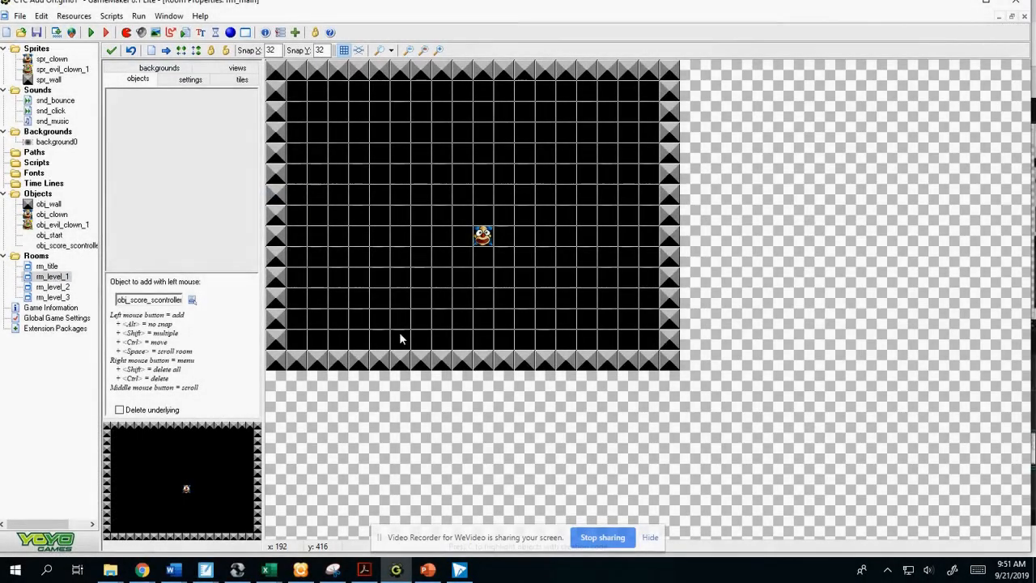
{"action": "left_click", "coordinate": [396, 335]}
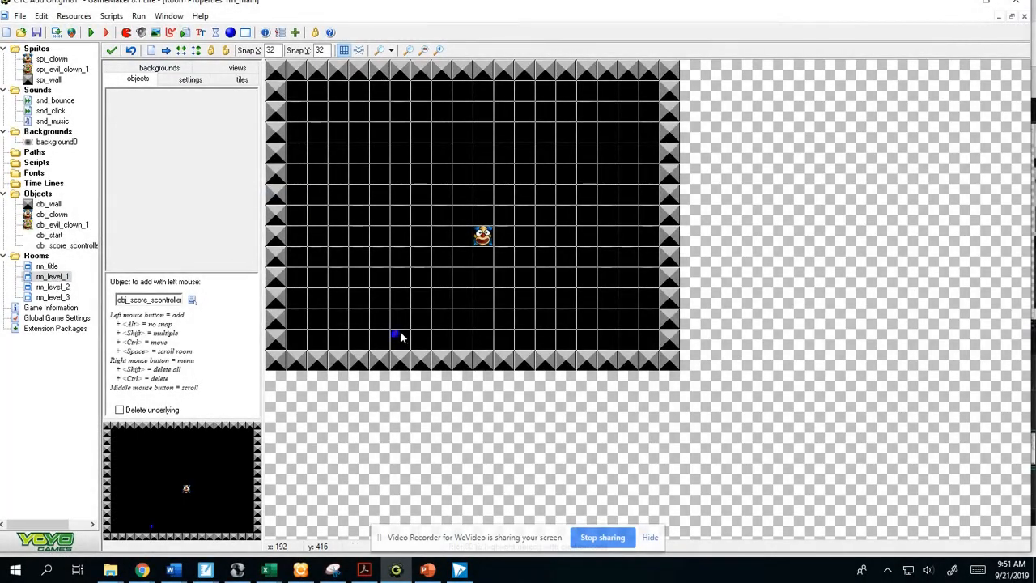
{"action": "left_click", "coordinate": [66, 277]}
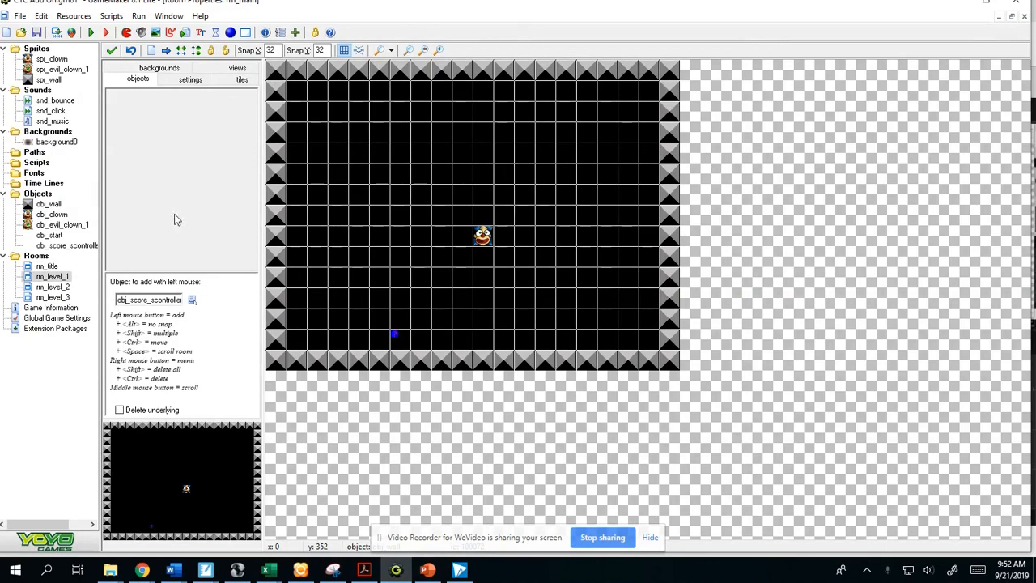
- Duplicate the obj_clown object and name the copy obj_clown_2
{"action": "left_click", "coordinate": [52, 215]}
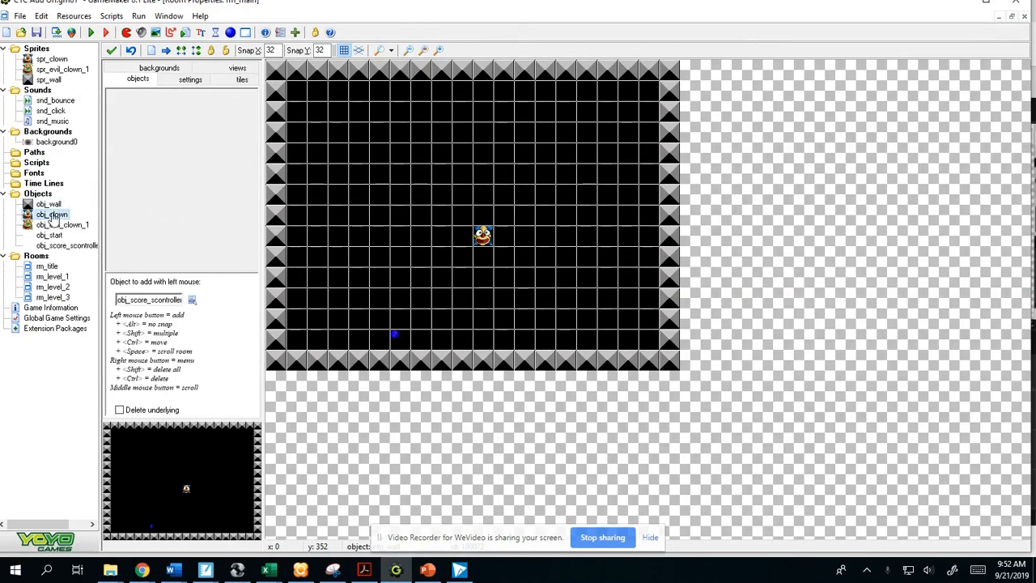
{"action": "right_click", "coordinate": [51, 214]}
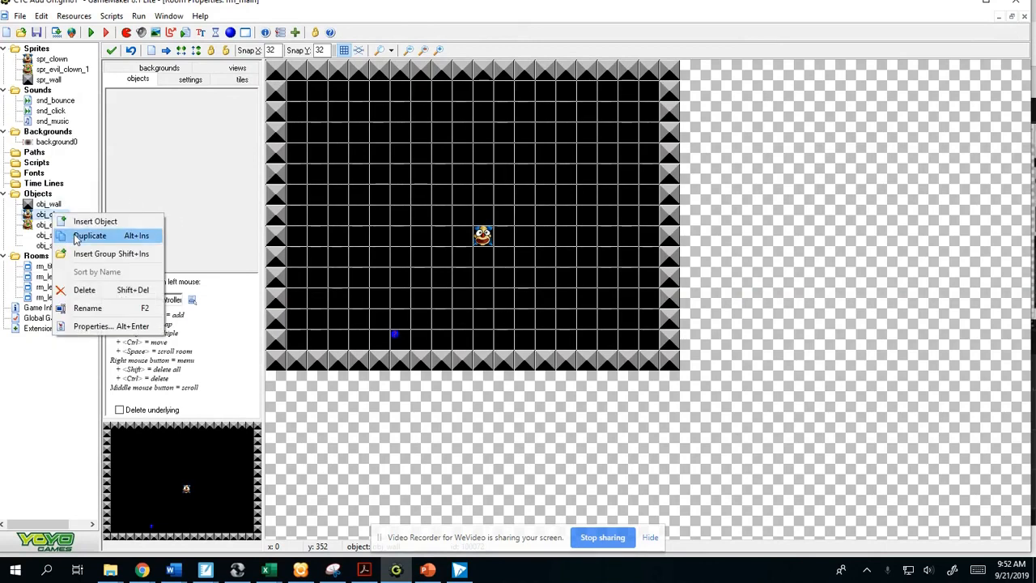
{"action": "left_click", "coordinate": [81, 233]}
{"action": "left_click_drag", "start_coordinate": [181, 53], "coordinate": [123, 55]}
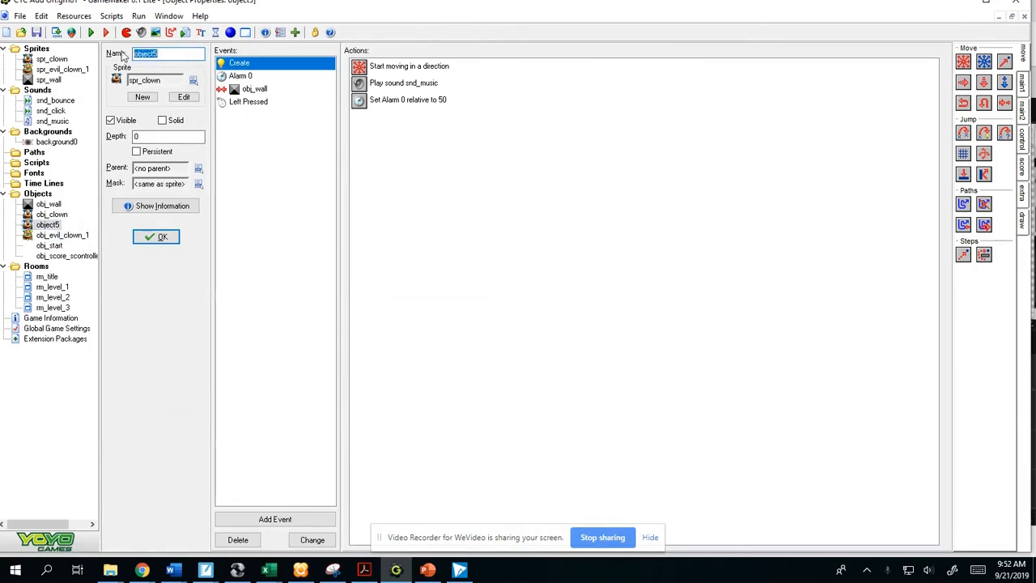
{"action": "type", "text": "obj_clown_2"}
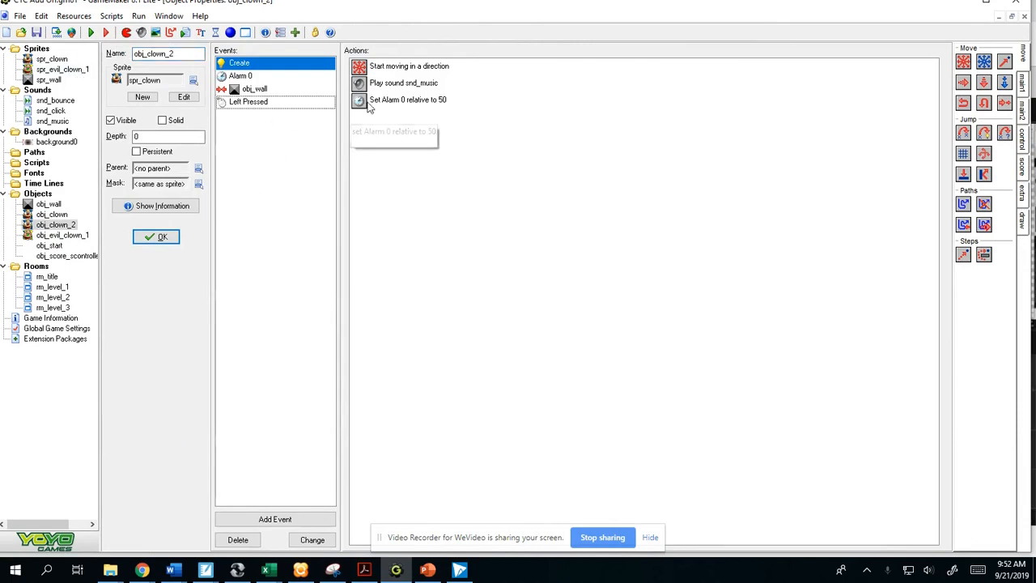
- In rm_level_2, delete the original clown near the centre and place an obj_clown_2 instance there instead
{"action": "double_click", "coordinate": [53, 297]}
{"action": "right_click", "coordinate": [482, 240]}
{"action": "left_click", "coordinate": [504, 245]}
{"action": "left_click", "coordinate": [137, 118]}
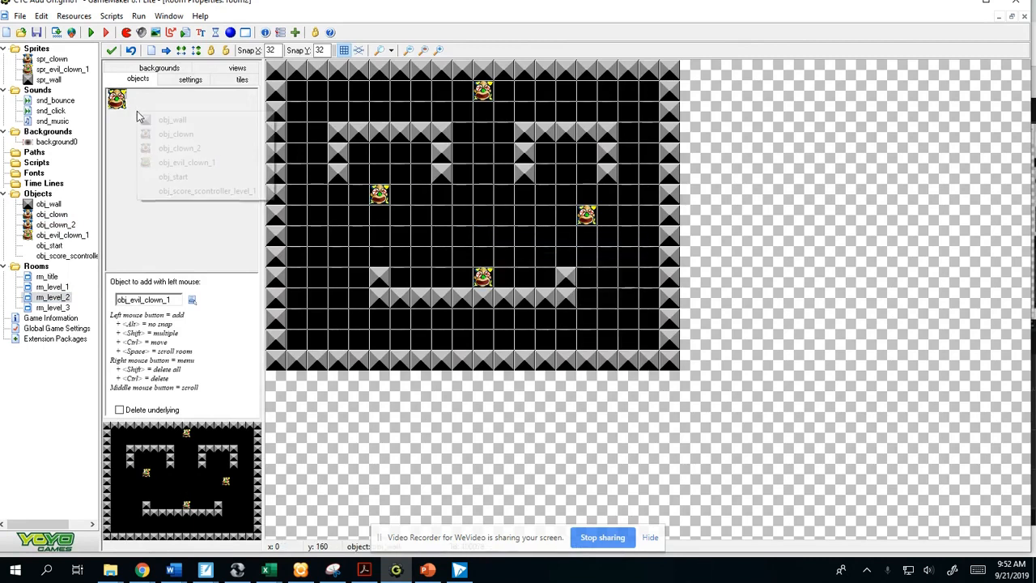
{"action": "left_click", "coordinate": [179, 148]}
{"action": "left_click", "coordinate": [481, 217]}
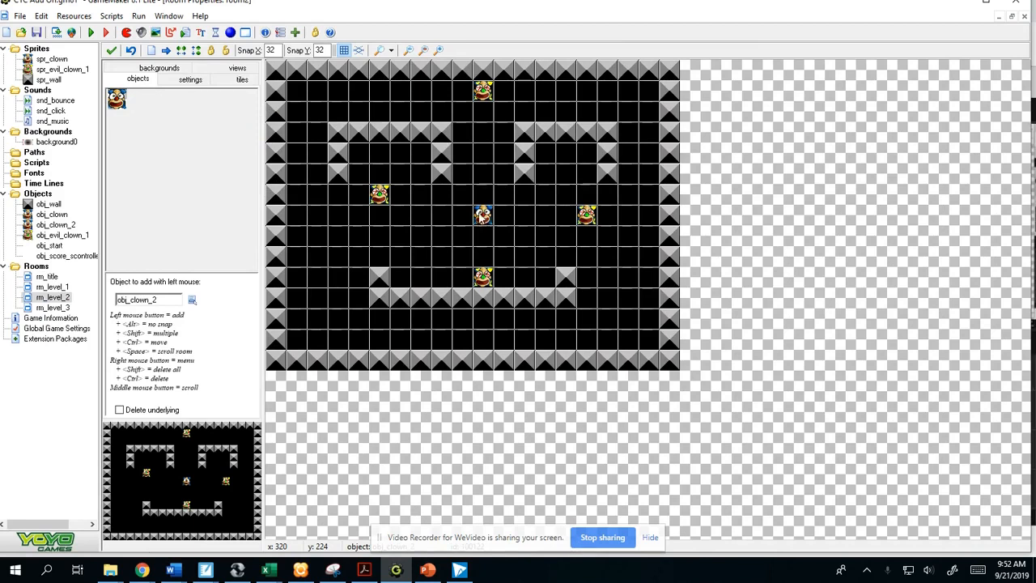
- Check obj_clown_2's music action, switch to Chrome and download the Castlevania 4 MIDI from the midiworld.com video game themes results
{"action": "double_click", "coordinate": [57, 225]}
{"action": "left_click", "coordinate": [408, 85]}
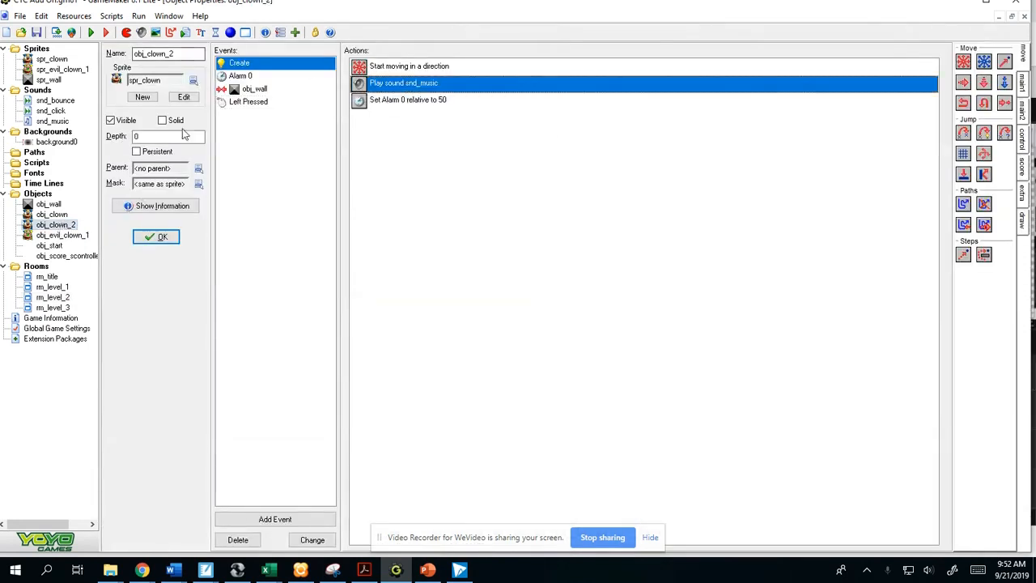
{"action": "mouse_move", "coordinate": [141, 569]}
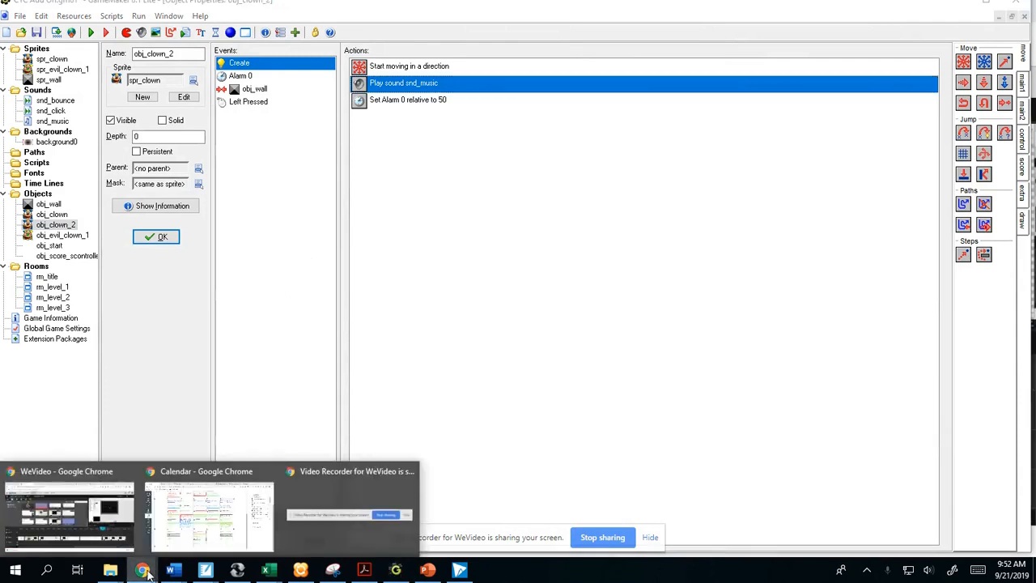
{"action": "left_click", "coordinate": [125, 485]}
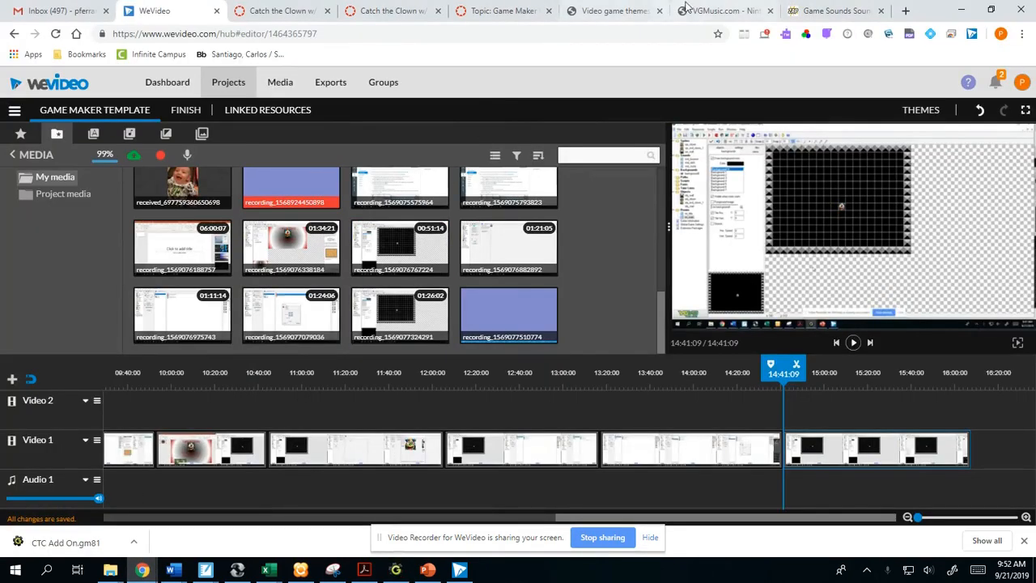
{"action": "left_click", "coordinate": [710, 9]}
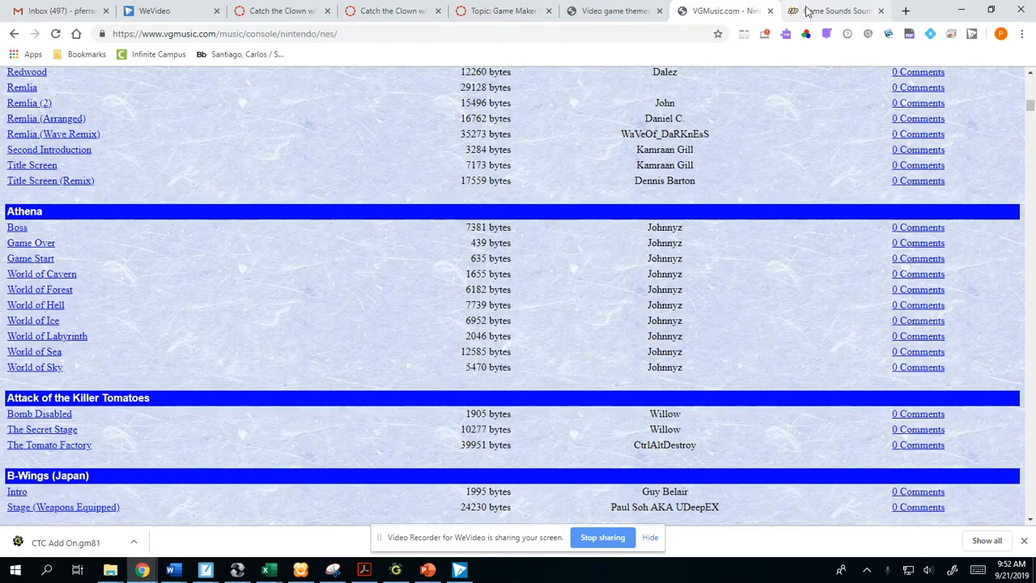
{"action": "left_click", "coordinate": [616, 10]}
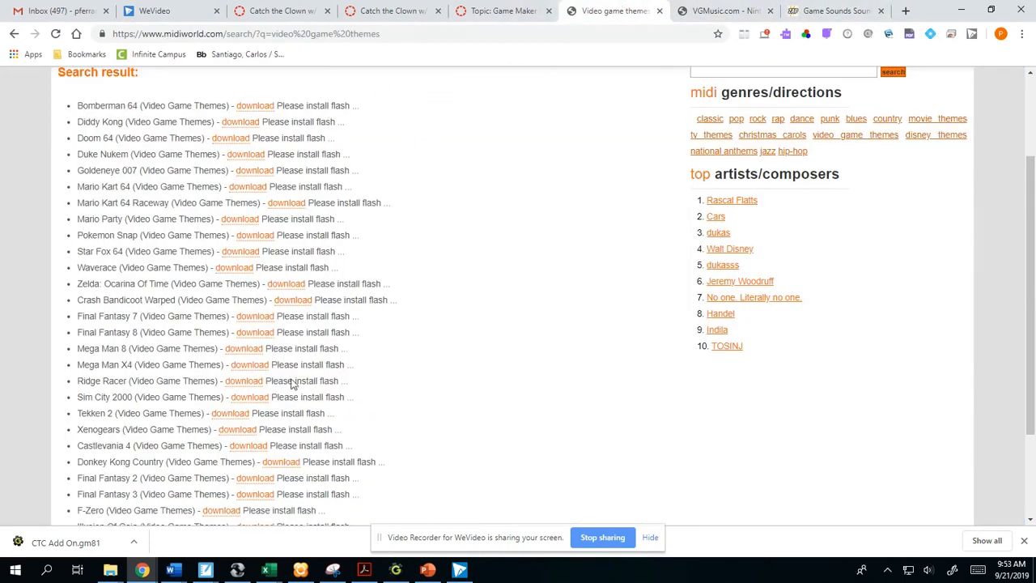
{"action": "scroll", "coordinate": [453, 340], "scroll_direction": "down", "scroll_amount": 3}
{"action": "scroll", "coordinate": [463, 312], "scroll_direction": "up", "scroll_amount": 4}
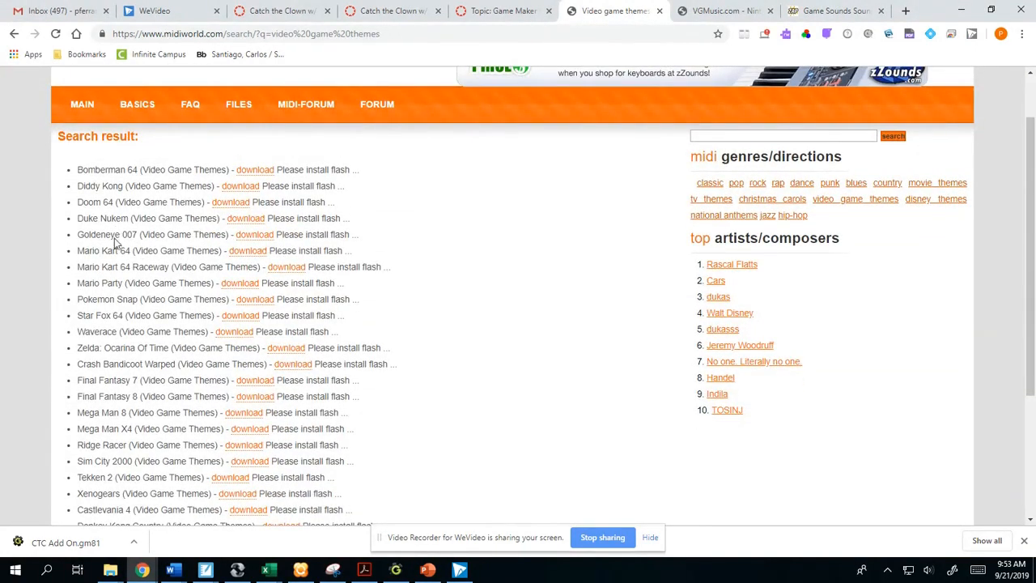
{"action": "left_click", "coordinate": [251, 510]}
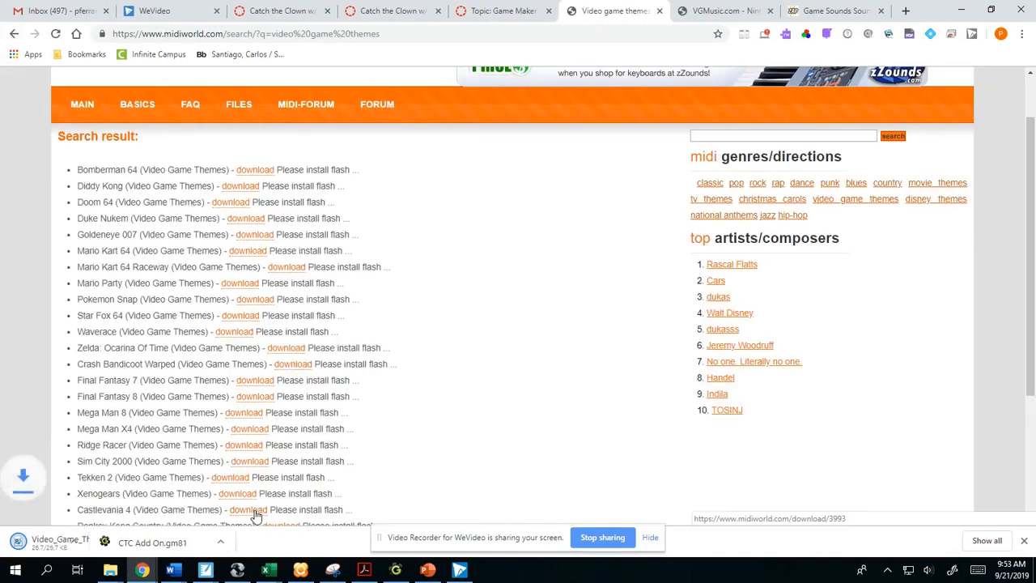
- Copy the downloaded Castlevania 4 MIDI file from the Downloads folder into the Catch the Clown folder in Documents
{"action": "left_click", "coordinate": [136, 543]}
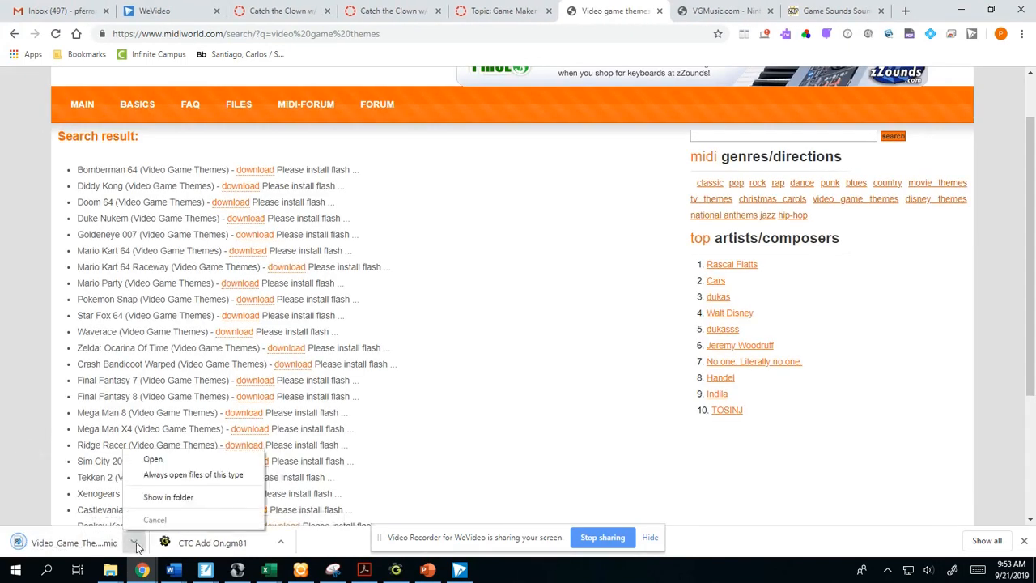
{"action": "left_click", "coordinate": [169, 497]}
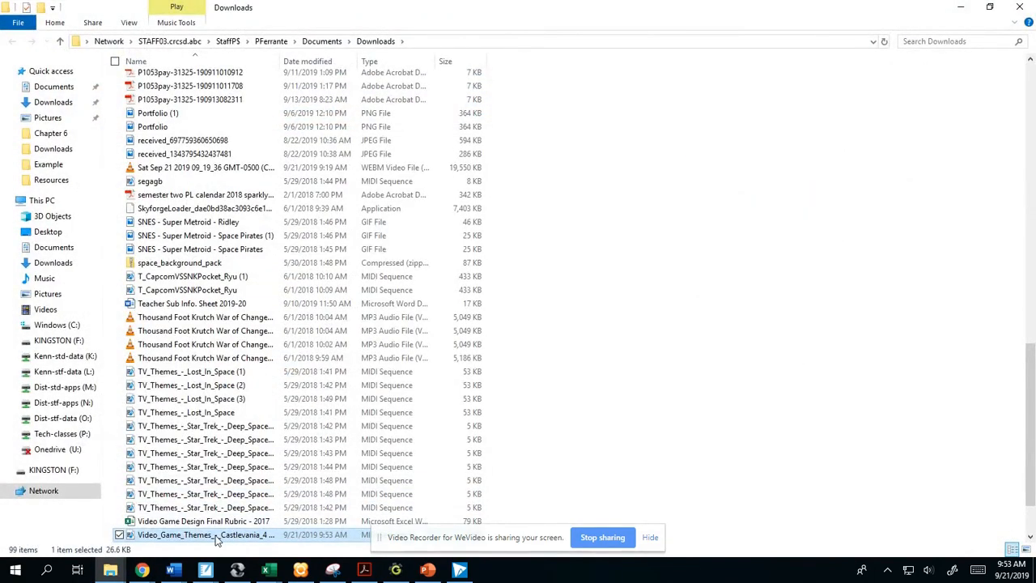
{"action": "right_click", "coordinate": [217, 540]}
{"action": "left_click", "coordinate": [127, 465]}
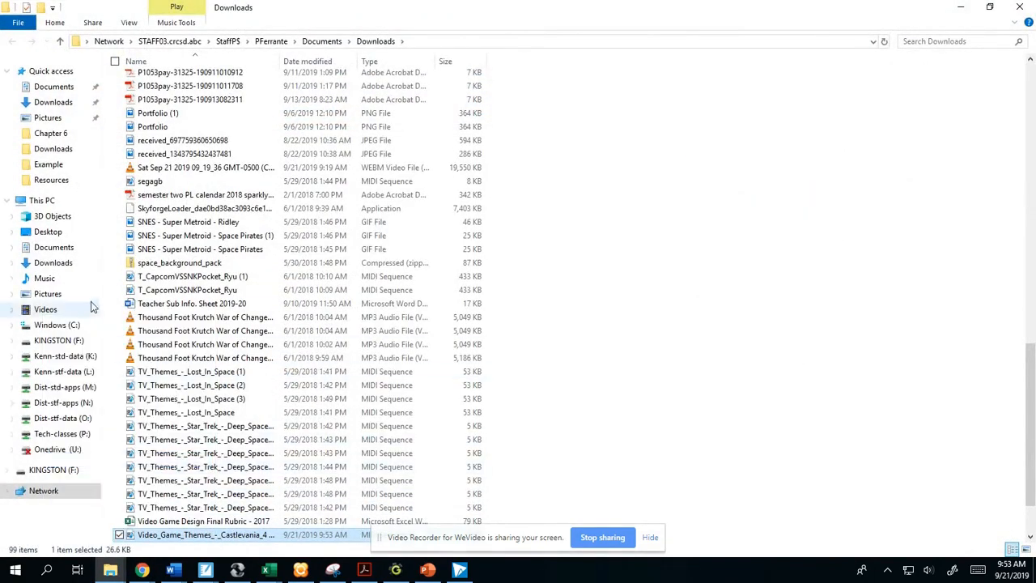
{"action": "left_click", "coordinate": [59, 249]}
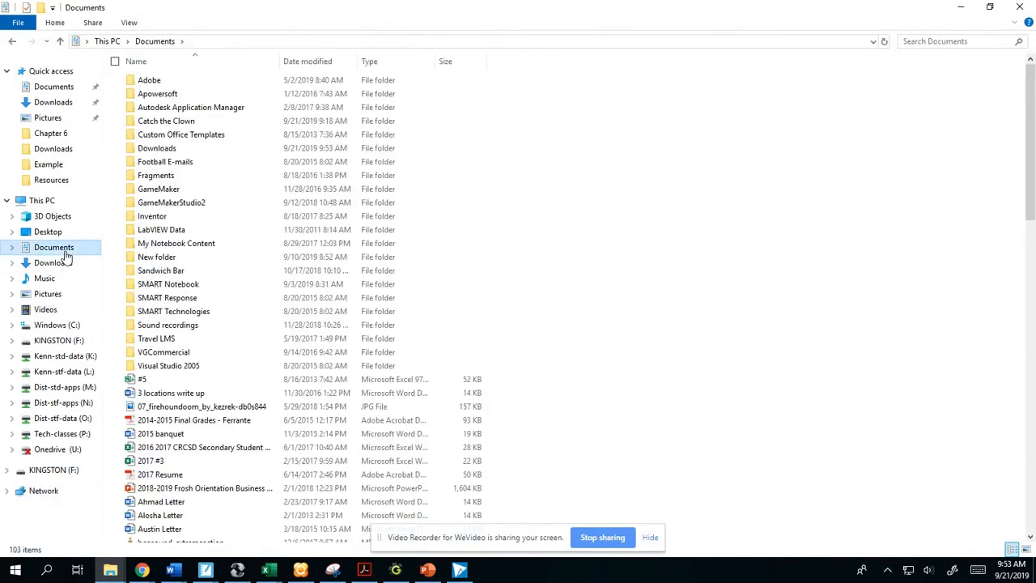
{"action": "double_click", "coordinate": [183, 123]}
{"action": "right_click", "coordinate": [184, 127]}
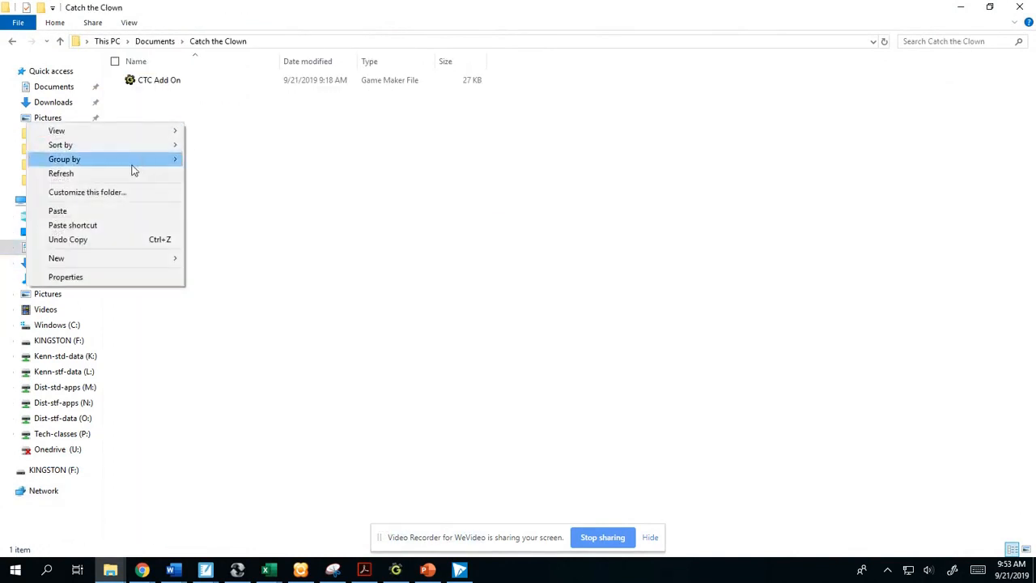
{"action": "left_click", "coordinate": [93, 212]}
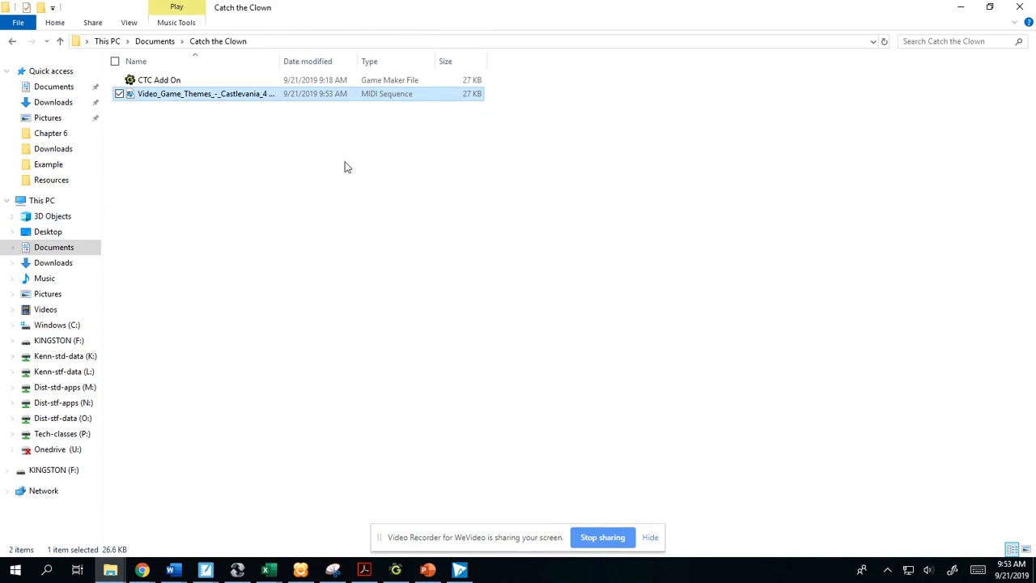
- Switch to GameMaker, create a new sound and load the Castlevania 4 MIDI from Documents > Catch the Clown
{"action": "left_click", "coordinate": [395, 570]}
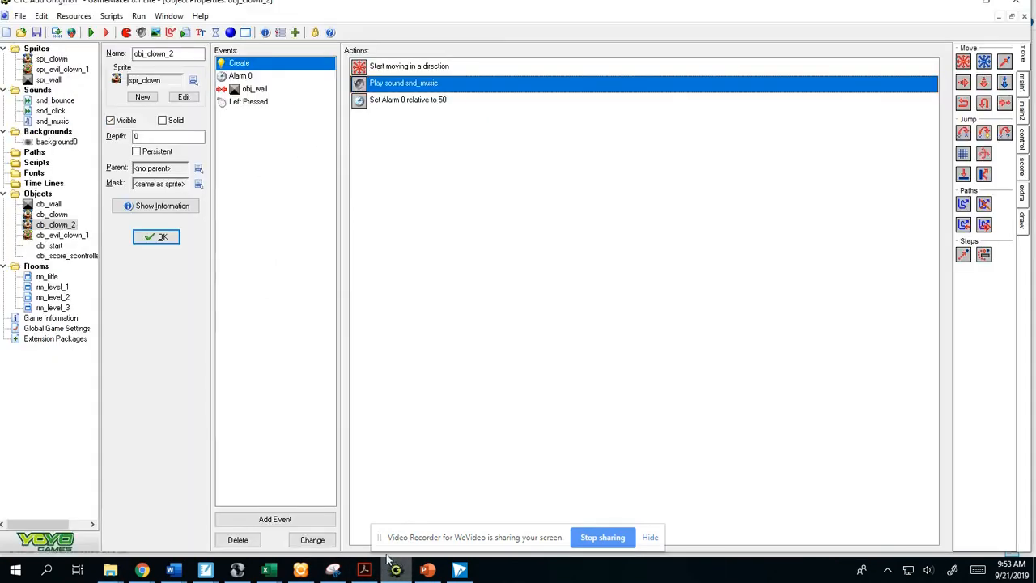
{"action": "left_click", "coordinate": [73, 15]}
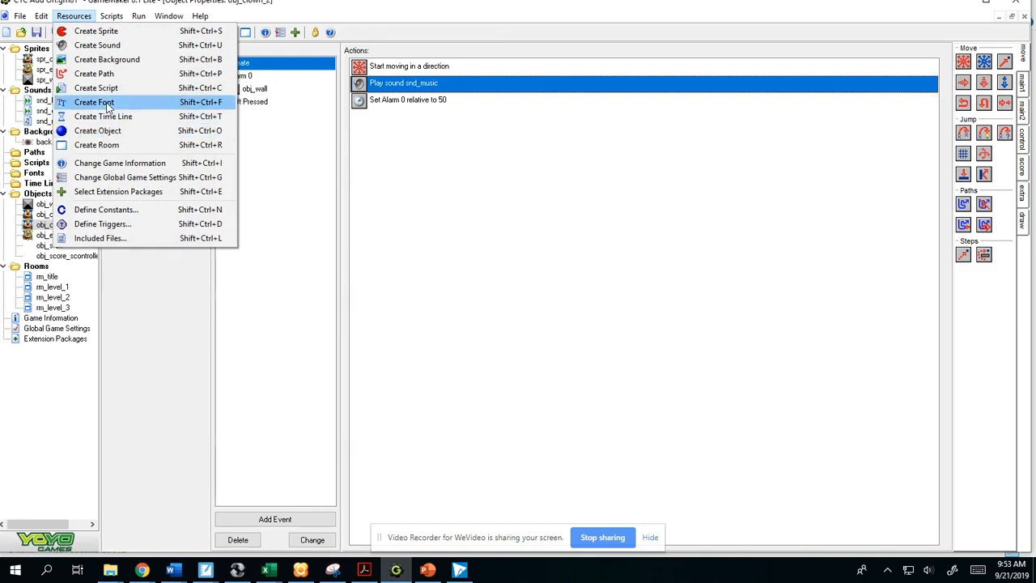
{"action": "left_click", "coordinate": [97, 45]}
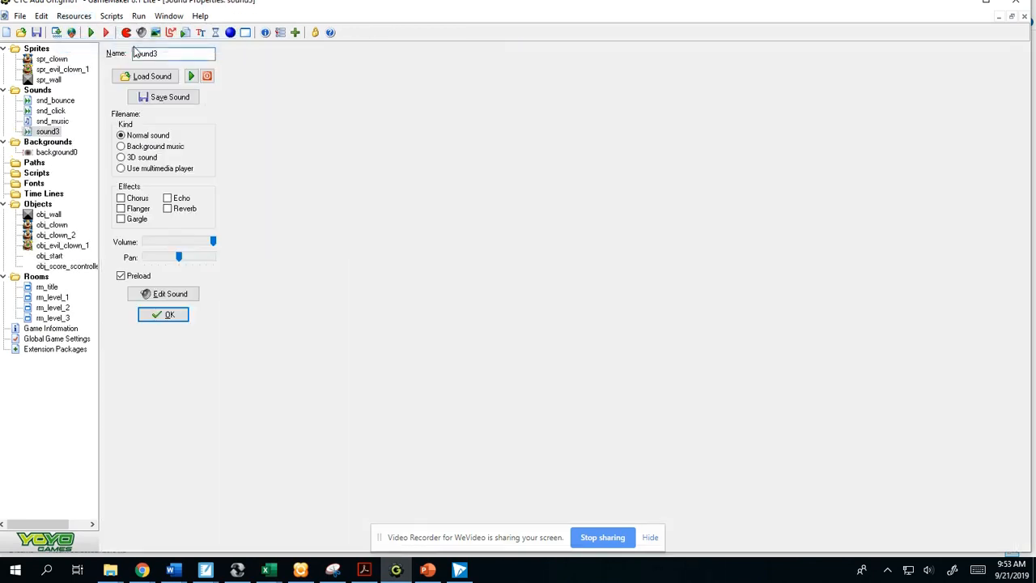
{"action": "left_click", "coordinate": [154, 76]}
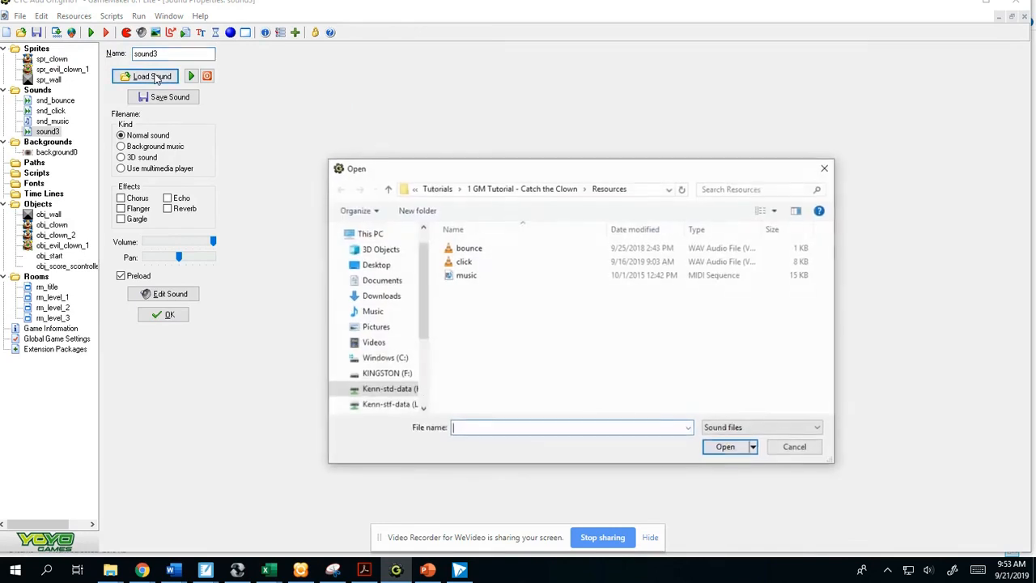
{"action": "scroll", "coordinate": [388, 241], "scroll_direction": "up", "scroll_amount": 1}
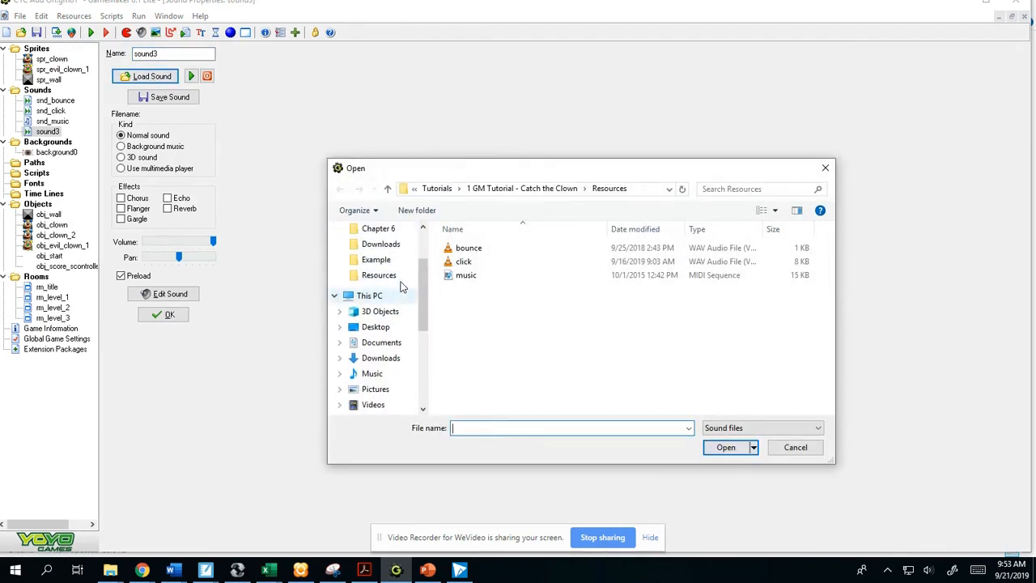
{"action": "scroll", "coordinate": [392, 244], "scroll_direction": "up", "scroll_amount": 1}
{"action": "left_click", "coordinate": [382, 228]}
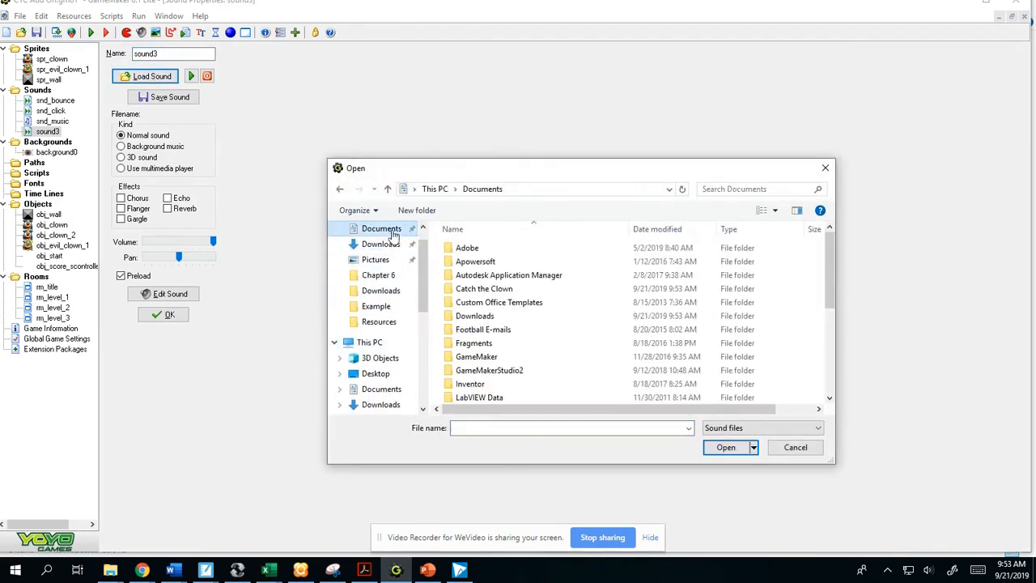
{"action": "double_click", "coordinate": [484, 288]}
{"action": "left_click", "coordinate": [486, 251]}
{"action": "double_click", "coordinate": [485, 251]}
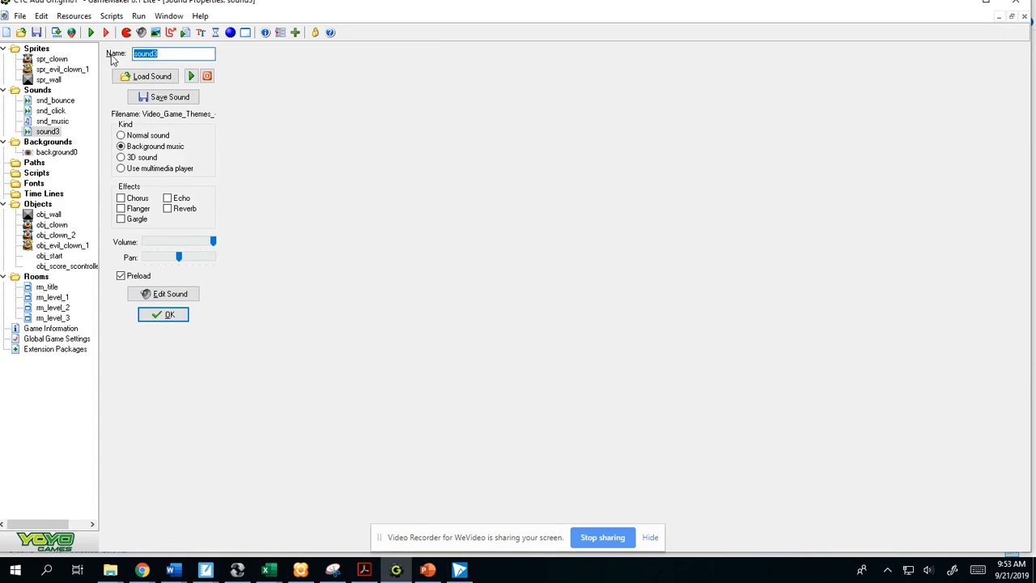
- Name the new sound snd_music_2, preview its playback briefly and accept its properties
{"action": "type", "text": "snd_music_2"}
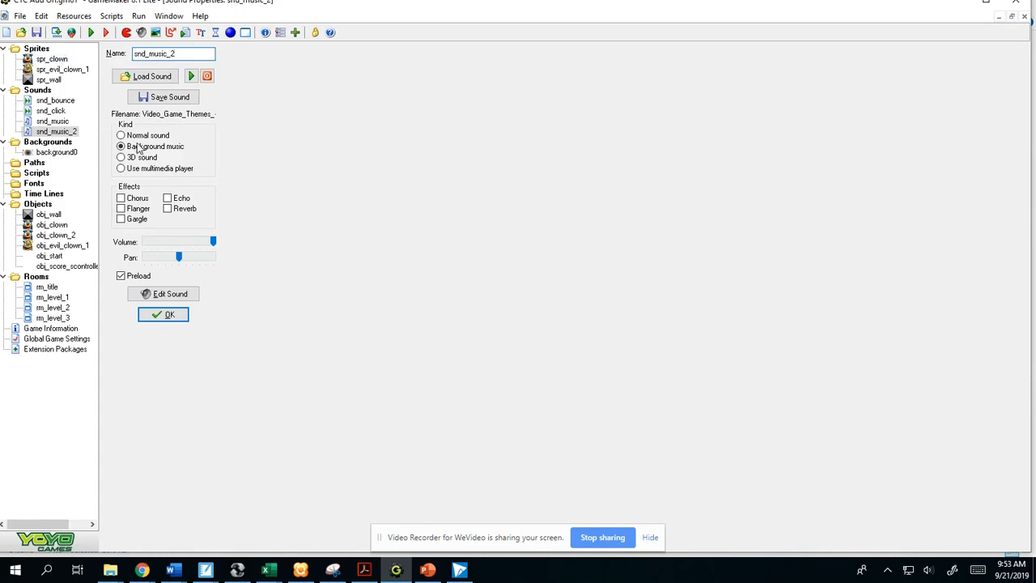
{"action": "left_click", "coordinate": [192, 76]}
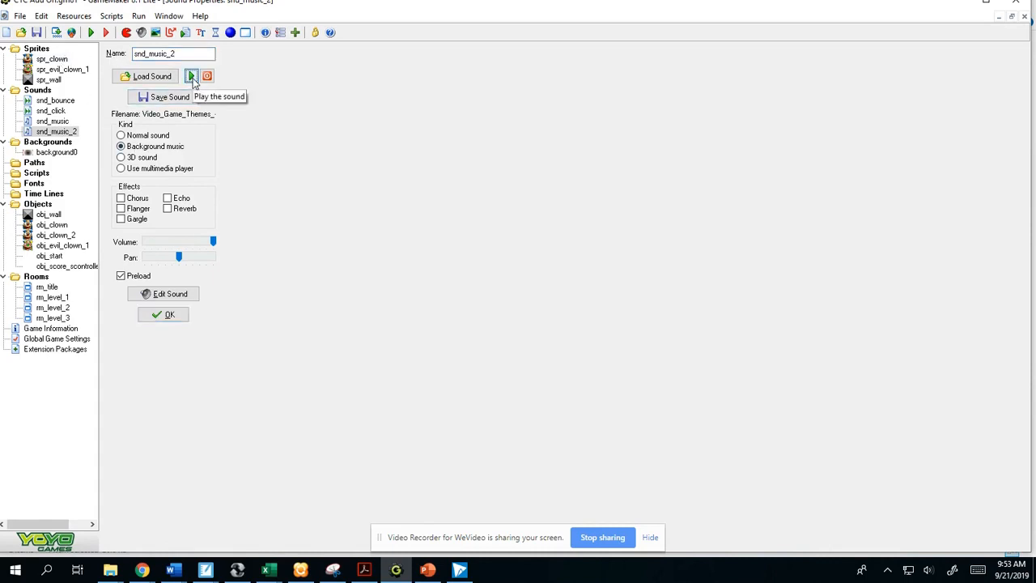
{"action": "left_click", "coordinate": [207, 76]}
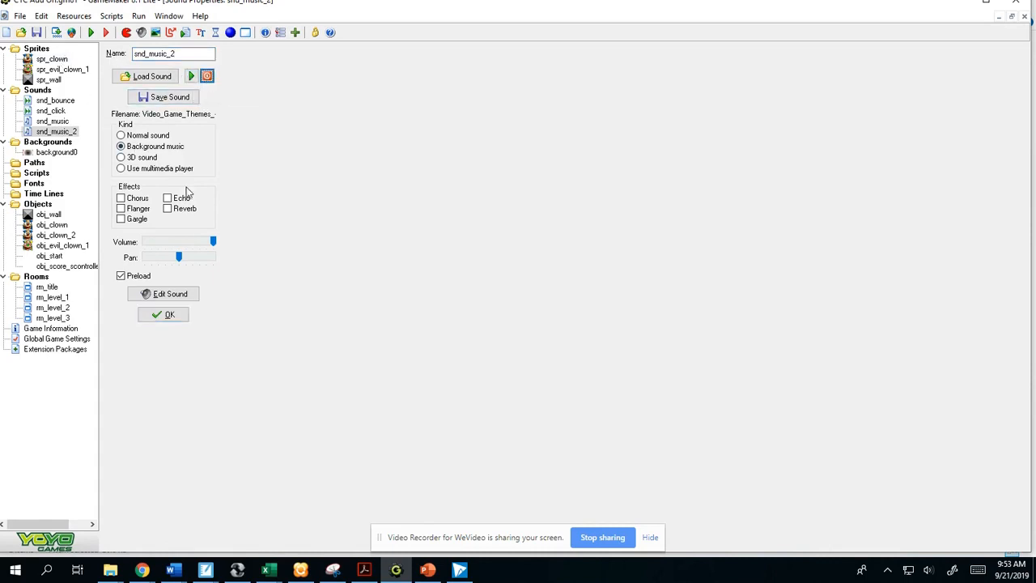
{"action": "left_click", "coordinate": [166, 315]}
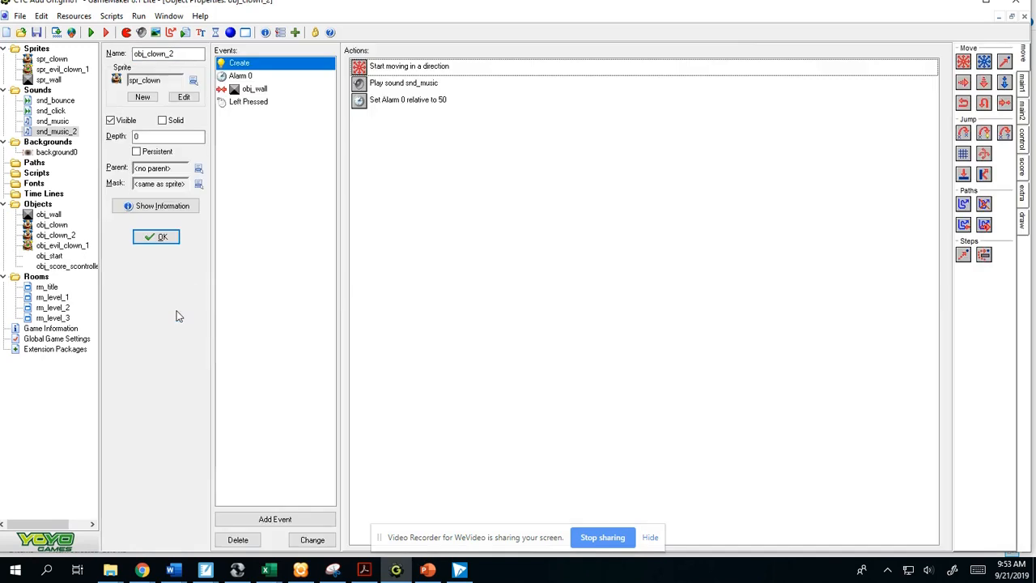
- Set the Play Sound action in obj_clown_2's Create event to snd_music_2
{"action": "left_click", "coordinate": [57, 235]}
{"action": "double_click", "coordinate": [411, 84]}
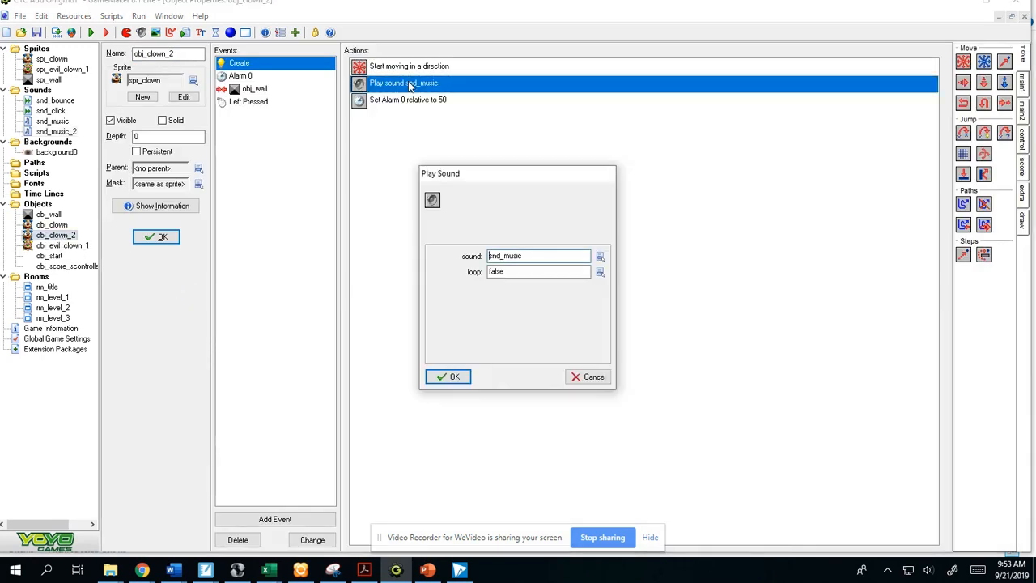
{"action": "left_click", "coordinate": [600, 256]}
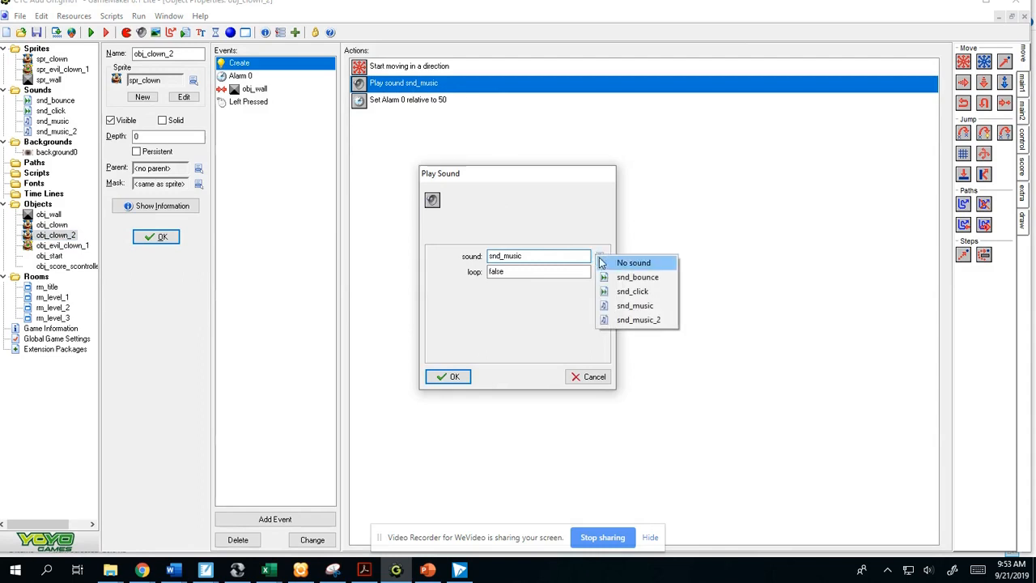
{"action": "left_click", "coordinate": [623, 320]}
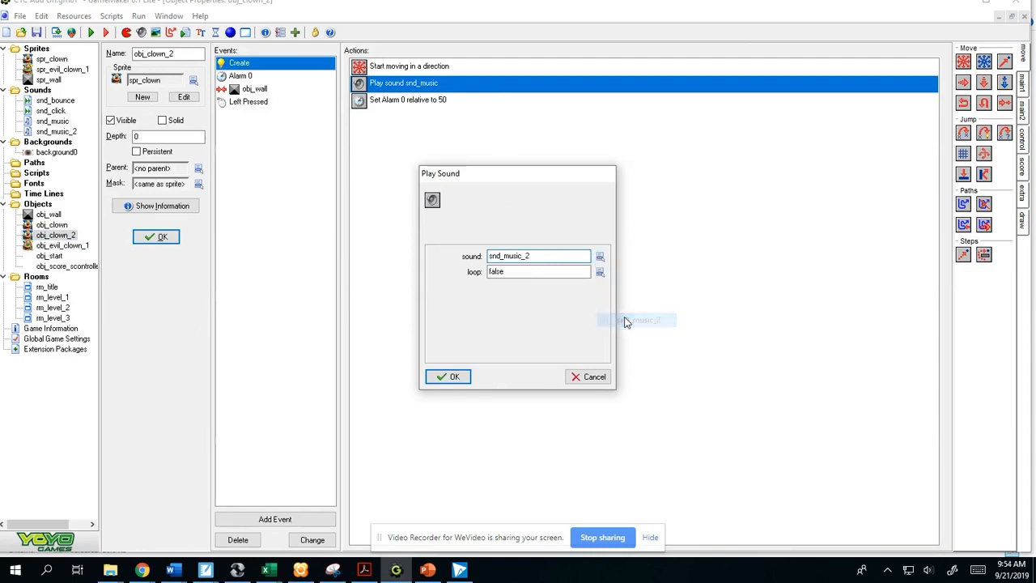
{"action": "left_click", "coordinate": [445, 377]}
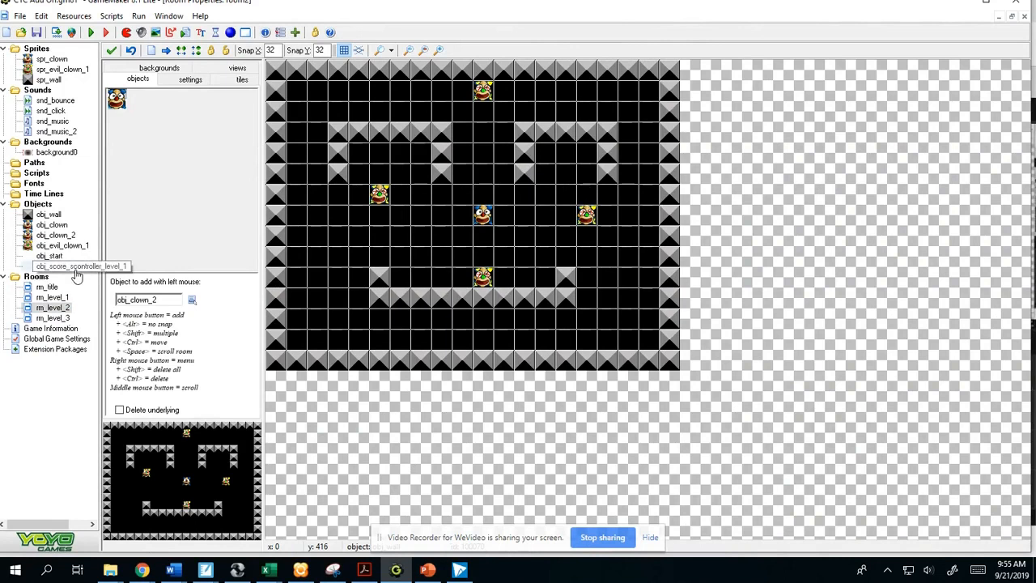
- Correct the misspelled score controller object's name to obj_score_controller_level_1 and accept its properties
{"action": "double_click", "coordinate": [71, 266]}
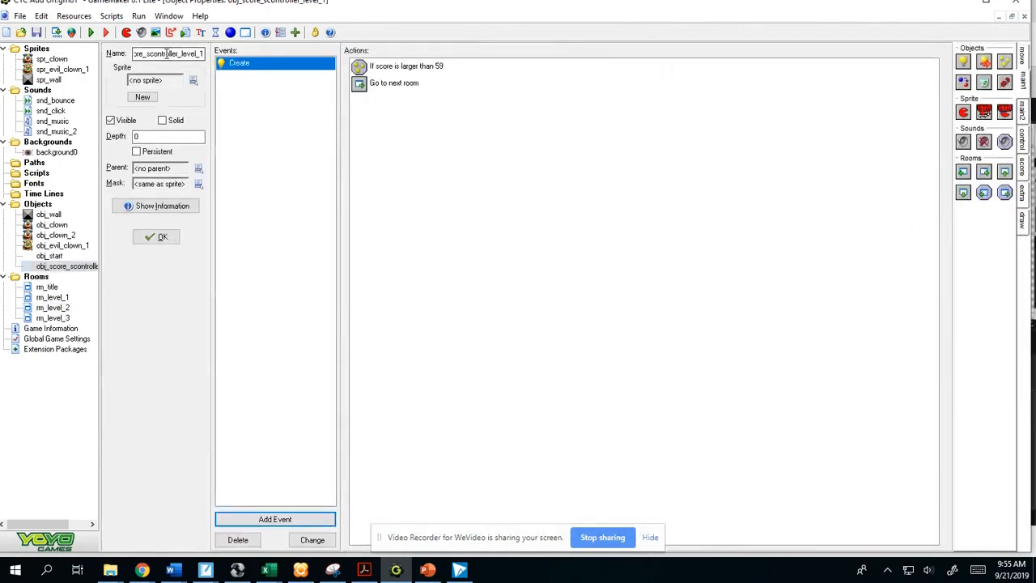
{"action": "left_click_drag", "start_coordinate": [176, 53], "coordinate": [152, 53]}
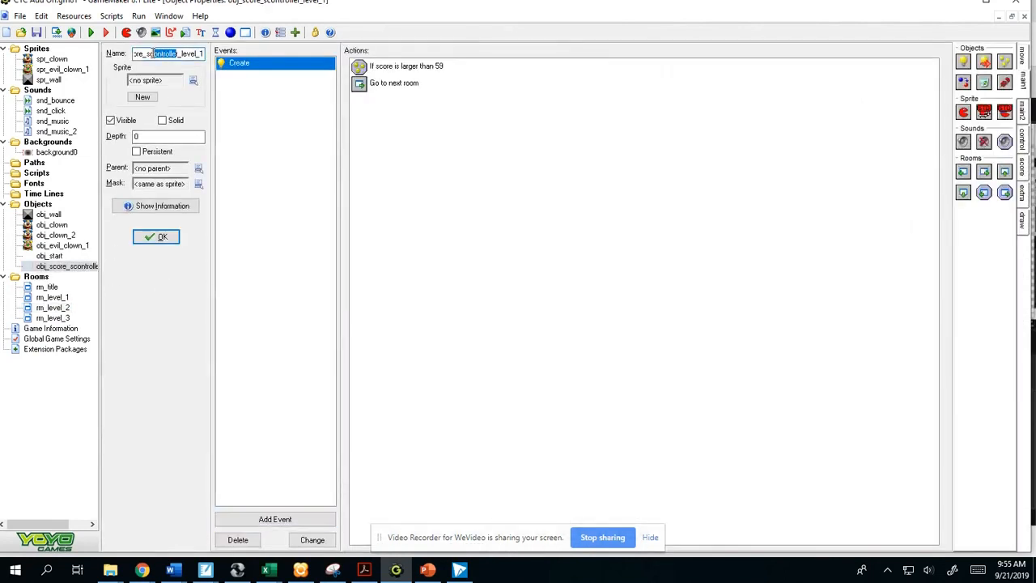
{"action": "type", "text": "re"}
{"action": "key", "text": "BackSpace"}
{"action": "key", "text": "BackSpace"}
{"action": "key", "text": "BackSpace"}
{"action": "key", "text": "BackSpace"}
{"action": "key", "text": "BackSpace"}
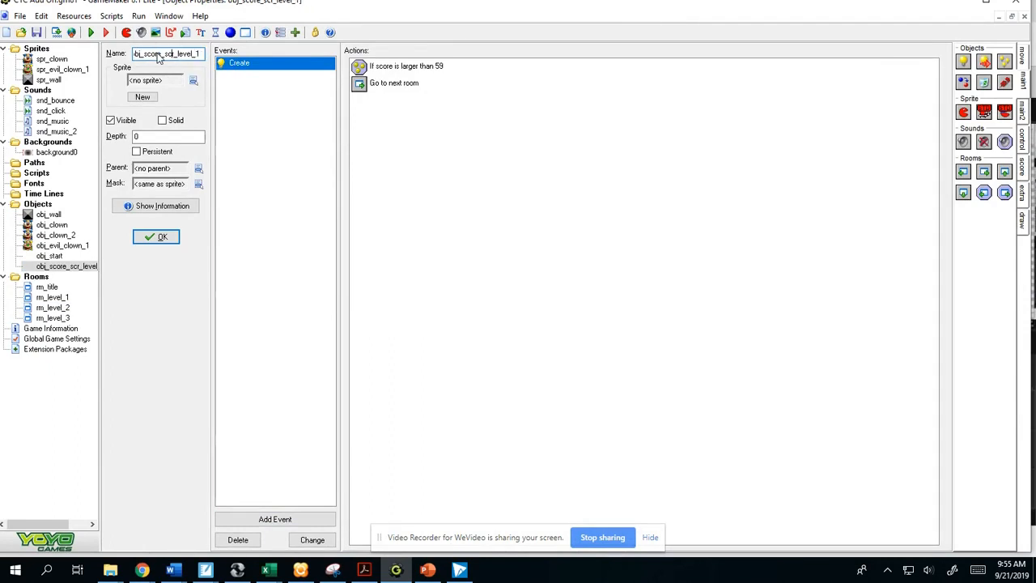
{"action": "type", "text": "controlle"}
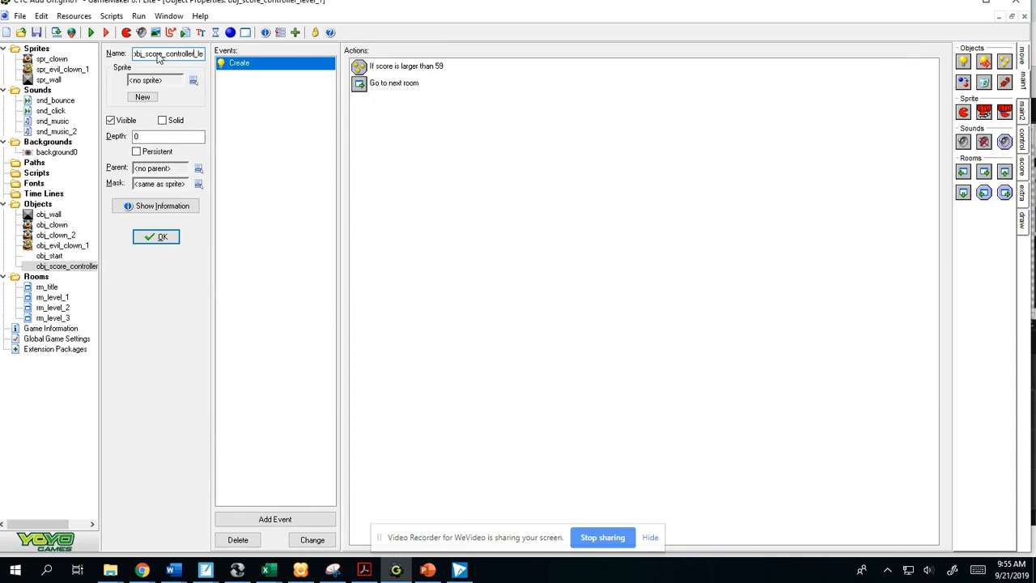
{"action": "left_click", "coordinate": [155, 237]}
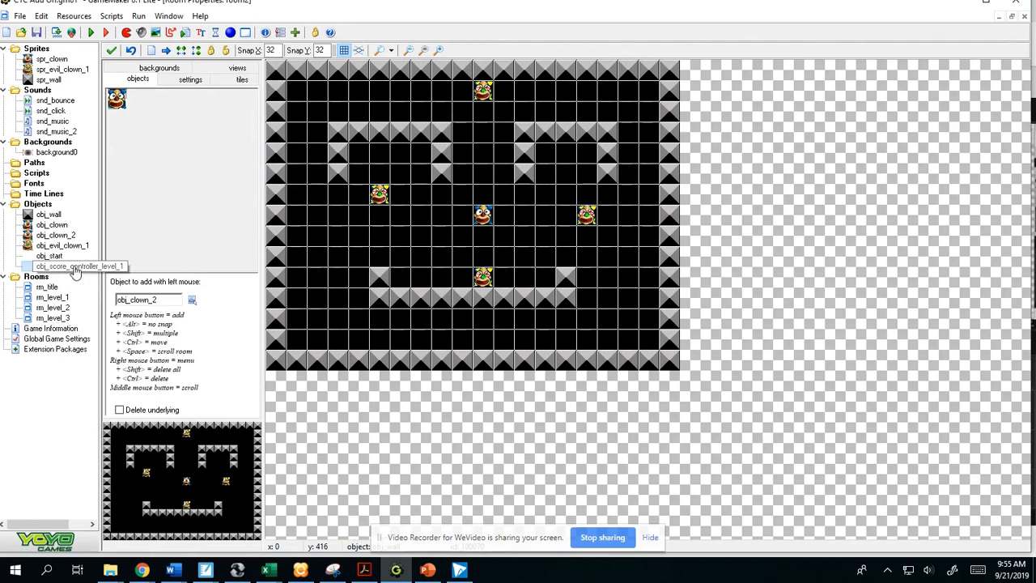
- Duplicate obj_score_controller_level_1 and name the copy obj_score_controller_2
{"action": "right_click", "coordinate": [75, 271]}
{"action": "left_click", "coordinate": [77, 288]}
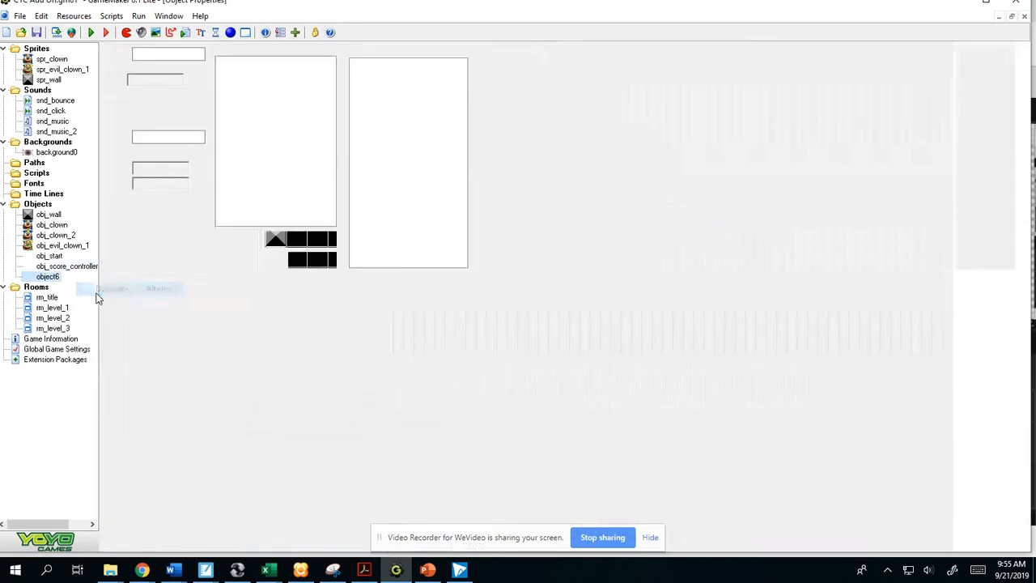
{"action": "left_click_drag", "start_coordinate": [168, 53], "coordinate": [56, 60]}
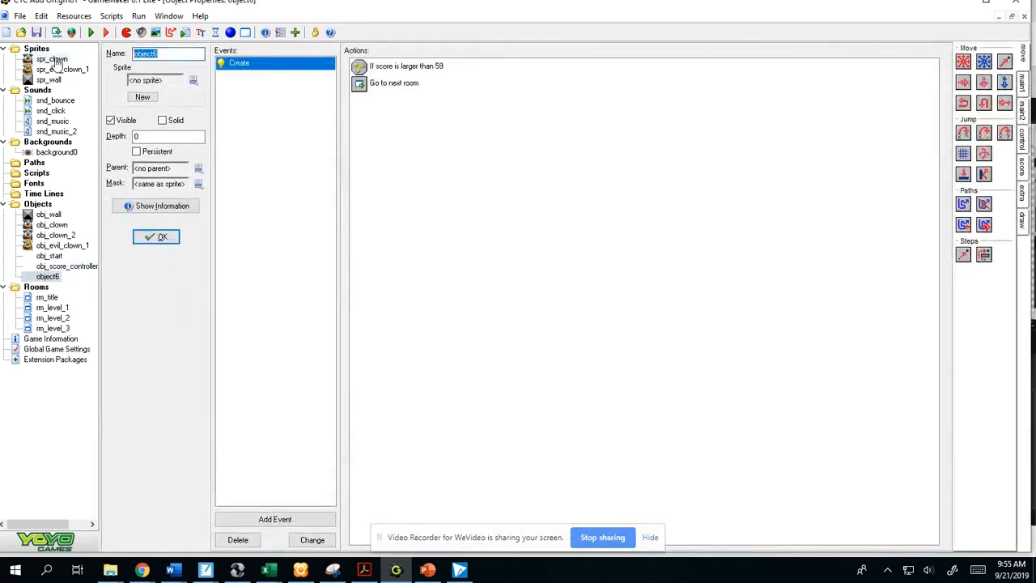
{"action": "type", "text": "obj_s"}
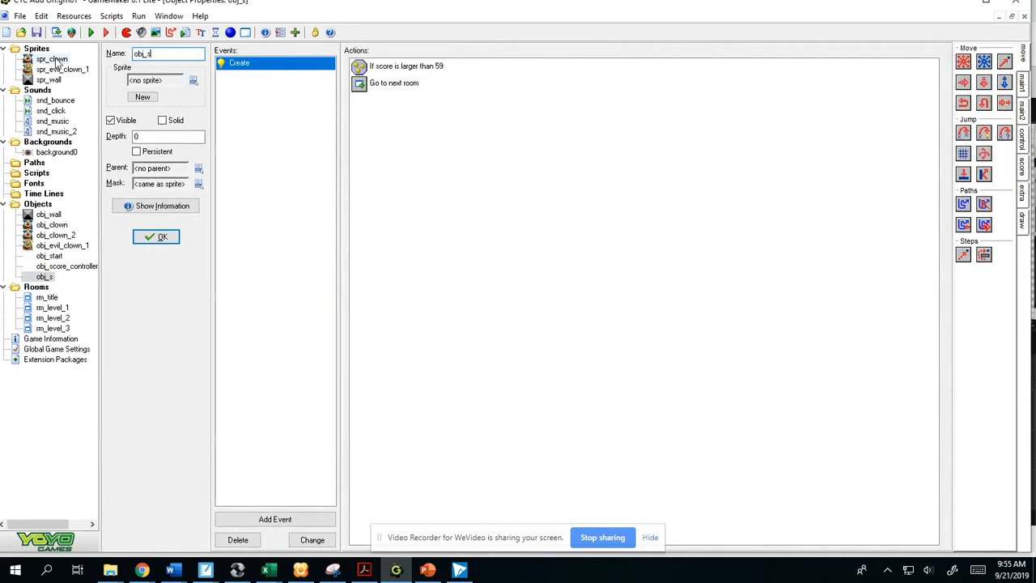
{"action": "type", "text": "core_controller_2"}
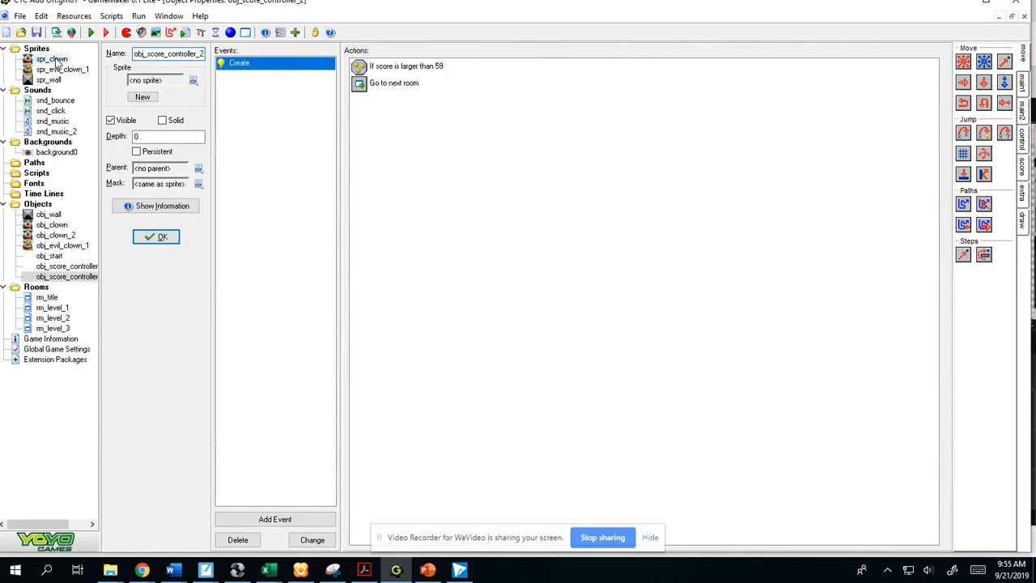
- Set the Test Score action in obj_score_controller_2's Create event to a value of 119
{"action": "left_click", "coordinate": [427, 68]}
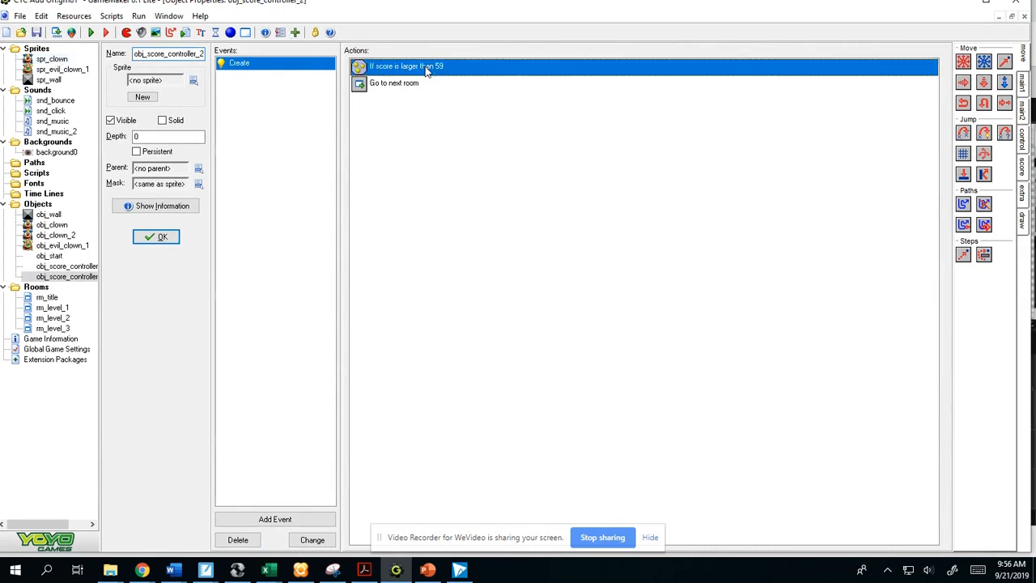
{"action": "double_click", "coordinate": [426, 68]}
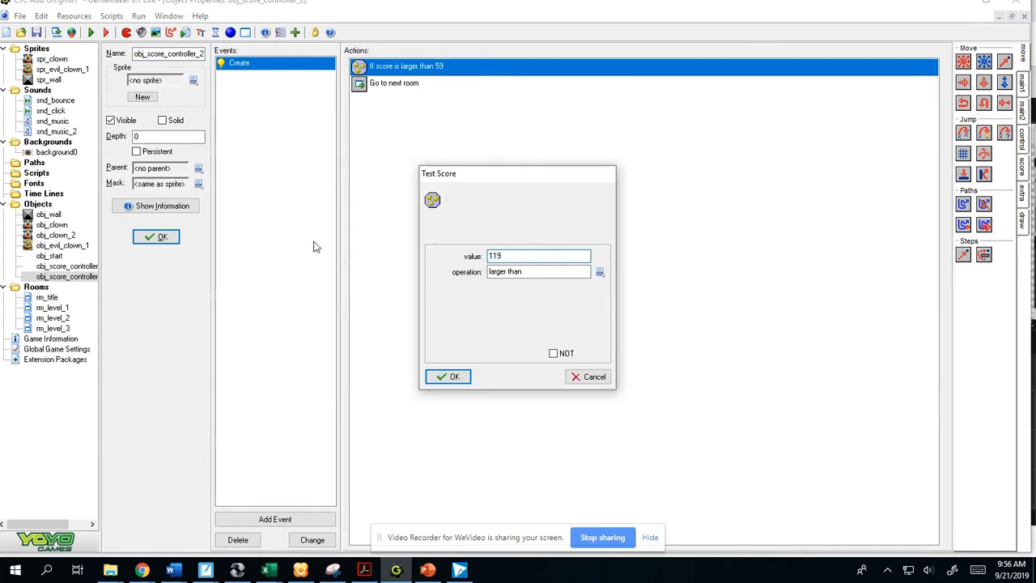
{"action": "left_click", "coordinate": [450, 377]}
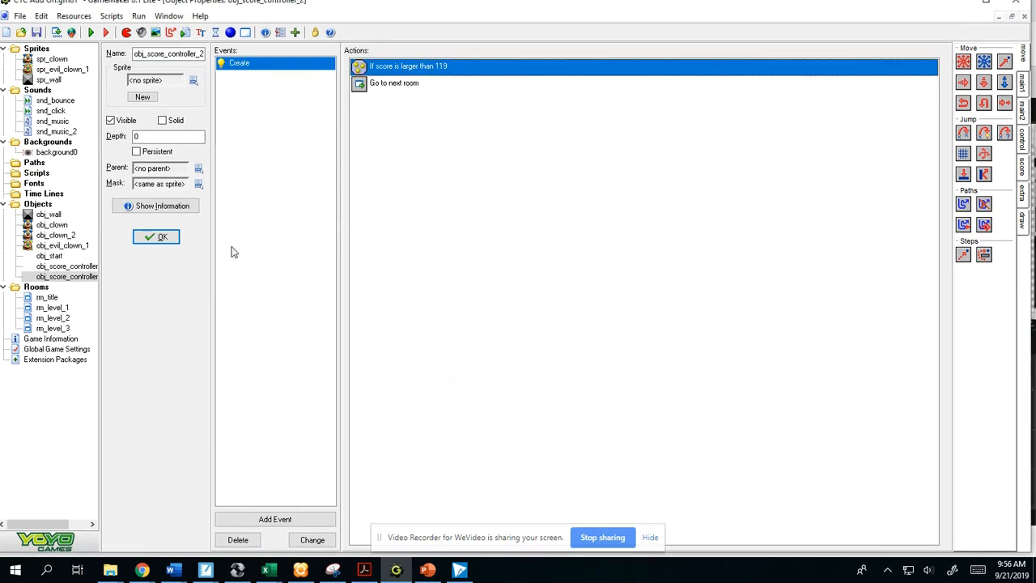
- Place an obj_score_controller_2 instance in rm_level_2, in the empty area below the mouth-shaped wall
{"action": "double_click", "coordinate": [50, 318]}
{"action": "left_click", "coordinate": [156, 201]}
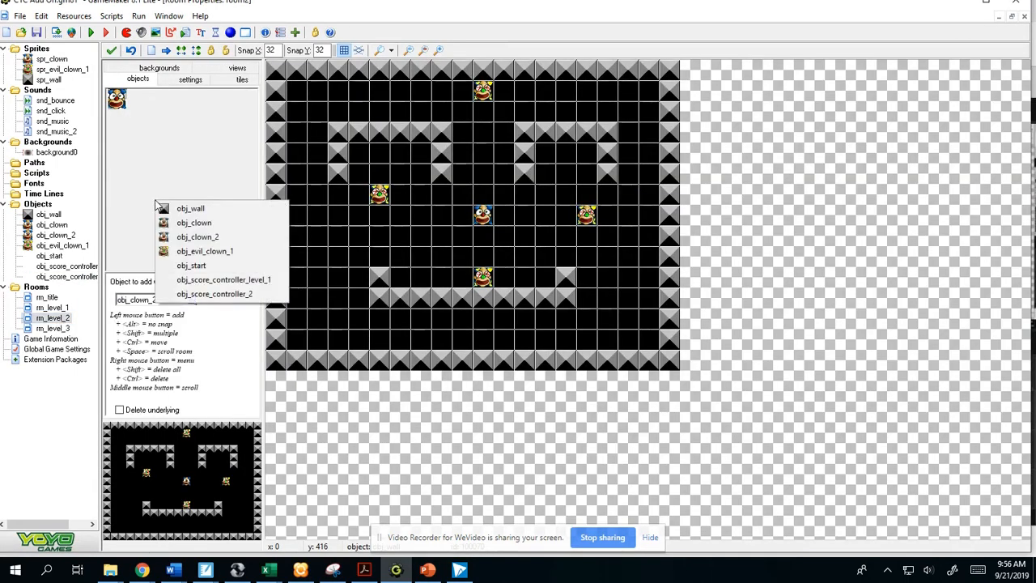
{"action": "left_click", "coordinate": [212, 293]}
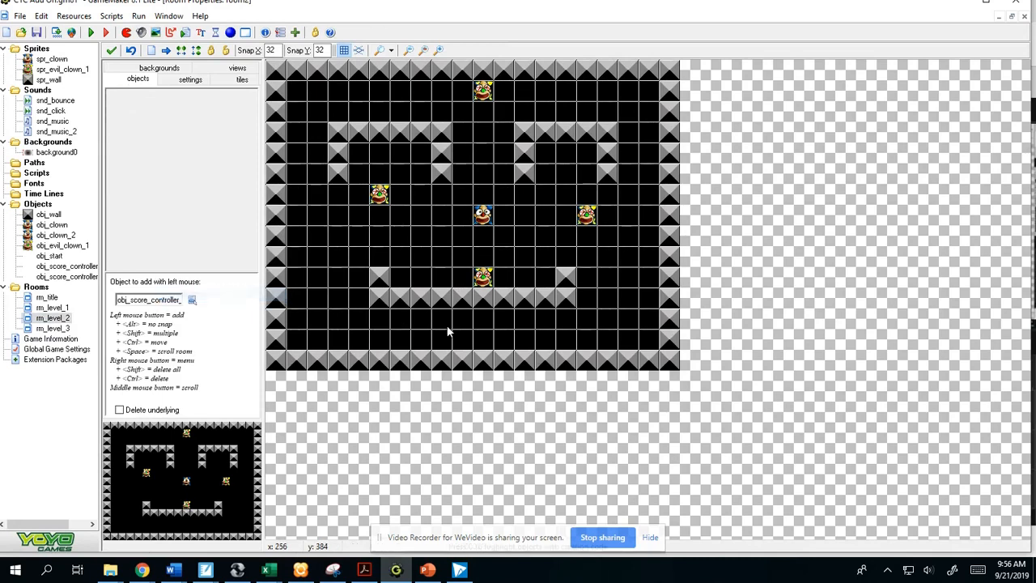
{"action": "left_click", "coordinate": [457, 333]}
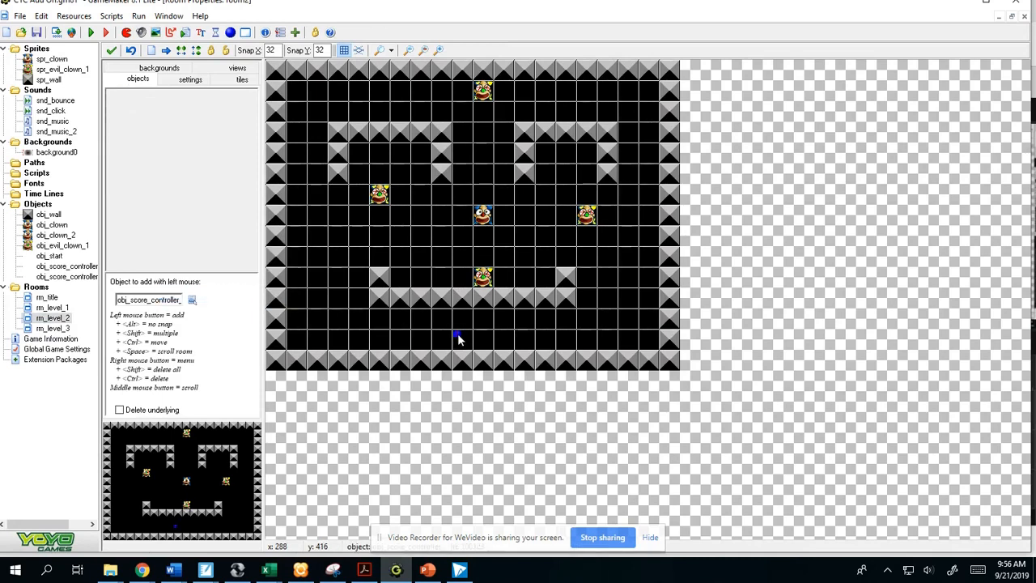
- In rm_level_3, remove all inner walls and build two vertical obj_wall columns, each nine blocks tall, on either side of the centre
{"action": "double_click", "coordinate": [61, 329]}
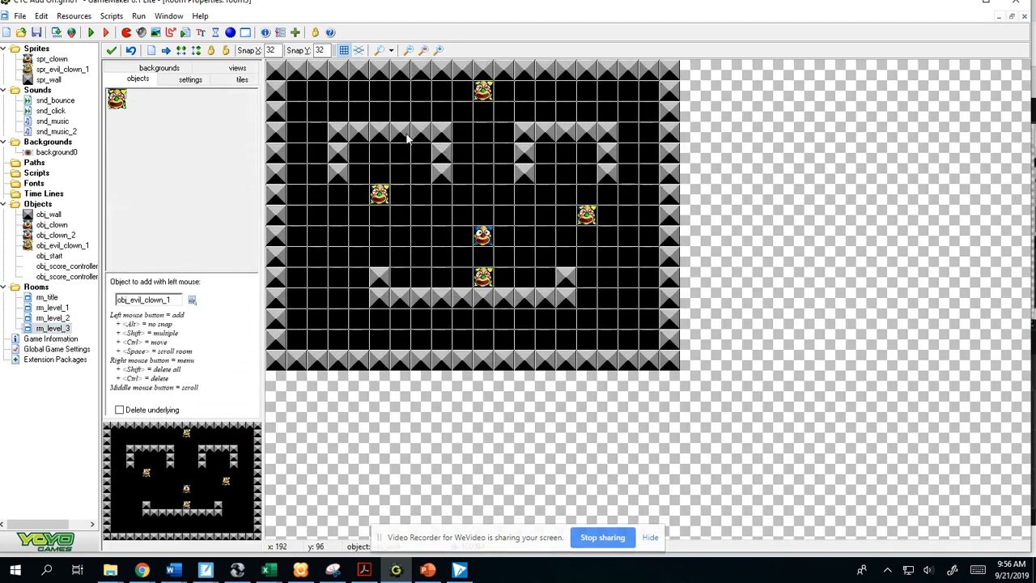
{"action": "mouse_move", "coordinate": [334, 182]}
{"action": "right_mouse_down", "text": "shift"}
{"action": "mouse_move", "coordinate": [334, 160]}
{"action": "mouse_move", "coordinate": [433, 137]}
{"action": "mouse_move", "coordinate": [428, 227]}
{"action": "mouse_move", "coordinate": [388, 269]}
{"action": "mouse_move", "coordinate": [404, 301]}
{"action": "mouse_move", "coordinate": [543, 288]}
{"action": "mouse_move", "coordinate": [568, 302]}
{"action": "mouse_move", "coordinate": [527, 129]}
{"action": "mouse_move", "coordinate": [608, 160]}
{"action": "mouse_move", "coordinate": [607, 183]}
{"action": "mouse_move", "coordinate": [545, 152]}
{"action": "mouse_move", "coordinate": [602, 131]}
{"action": "mouse_move", "coordinate": [429, 152]}
{"action": "right_mouse_up", "text": "shift"}
{"action": "left_click", "coordinate": [174, 163]}
{"action": "left_click", "coordinate": [188, 171]}
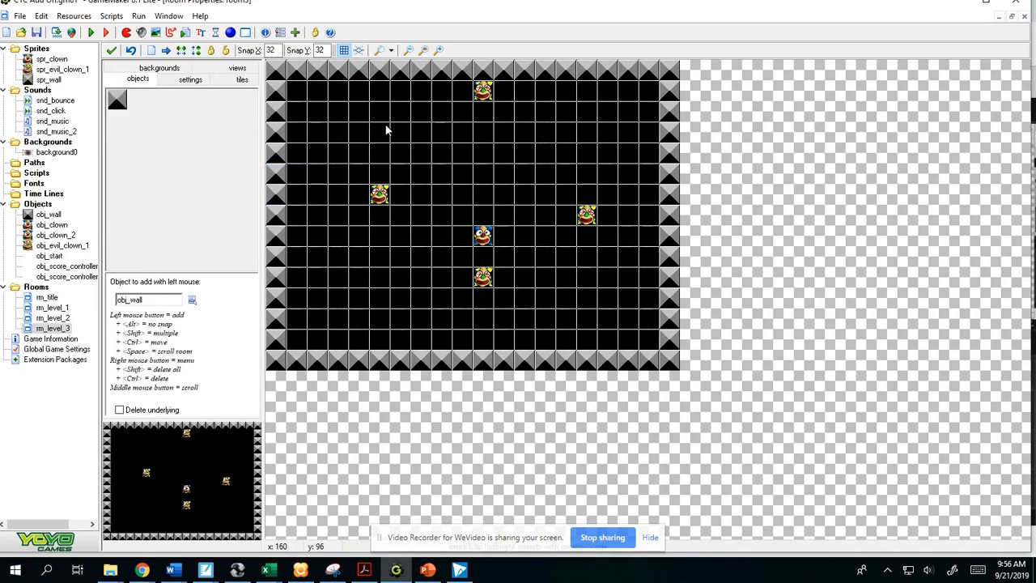
{"action": "left_click_drag", "start_coordinate": [399, 122], "coordinate": [403, 306], "text": "shift"}
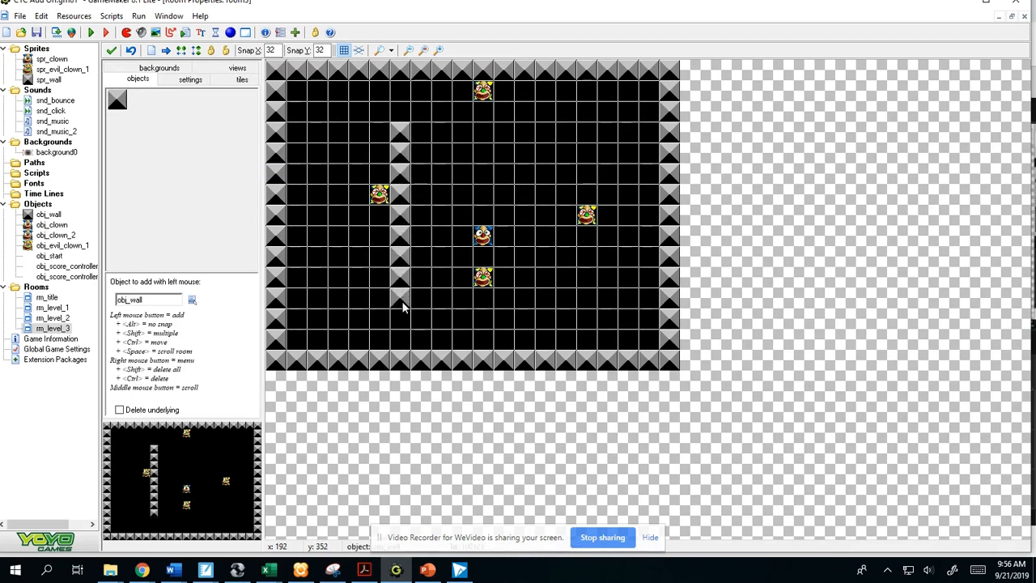
{"action": "left_click_drag", "start_coordinate": [564, 133], "coordinate": [565, 296], "text": "shift"}
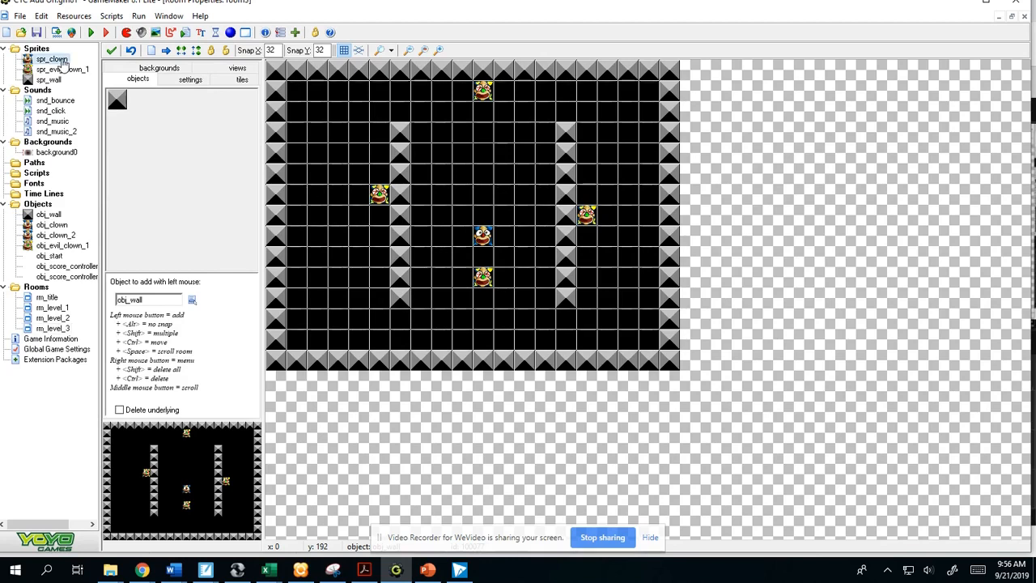
- Duplicate the spr_clown sprite and name the copy spr_death_clown
{"action": "right_click", "coordinate": [65, 61]}
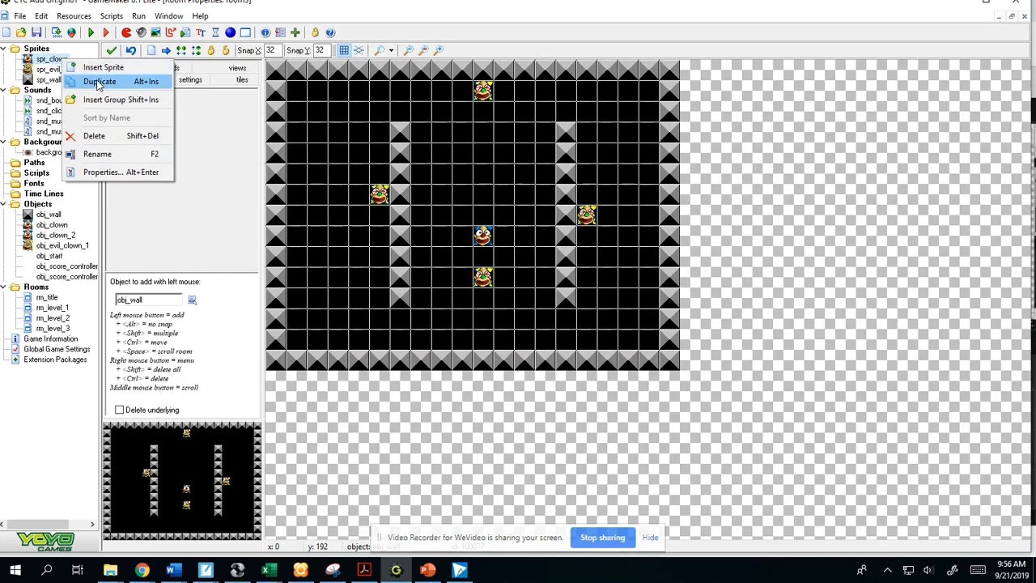
{"action": "left_click", "coordinate": [98, 81]}
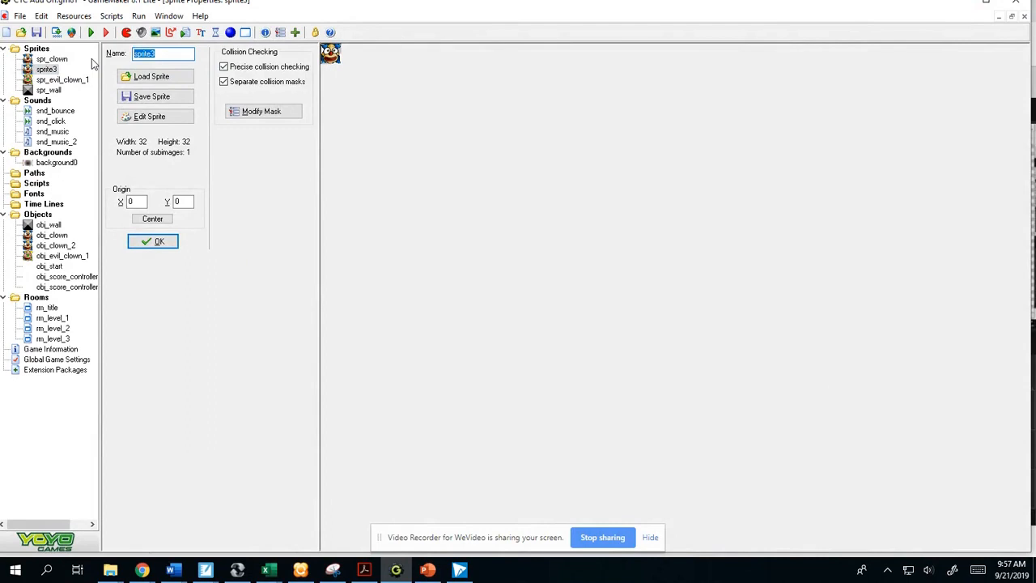
{"action": "type", "text": "spr_death_clown"}
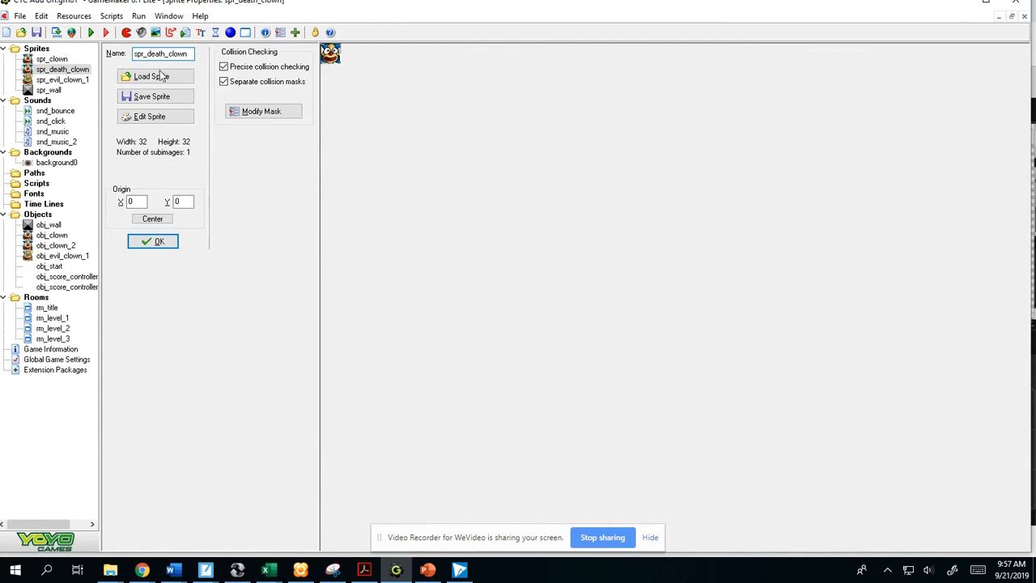
- Stretch the spr_death_clown image to 200% width and height, keeping the aspect ratio
{"action": "left_click", "coordinate": [170, 120]}
{"action": "left_click", "coordinate": [367, 80]}
{"action": "left_click", "coordinate": [381, 186]}
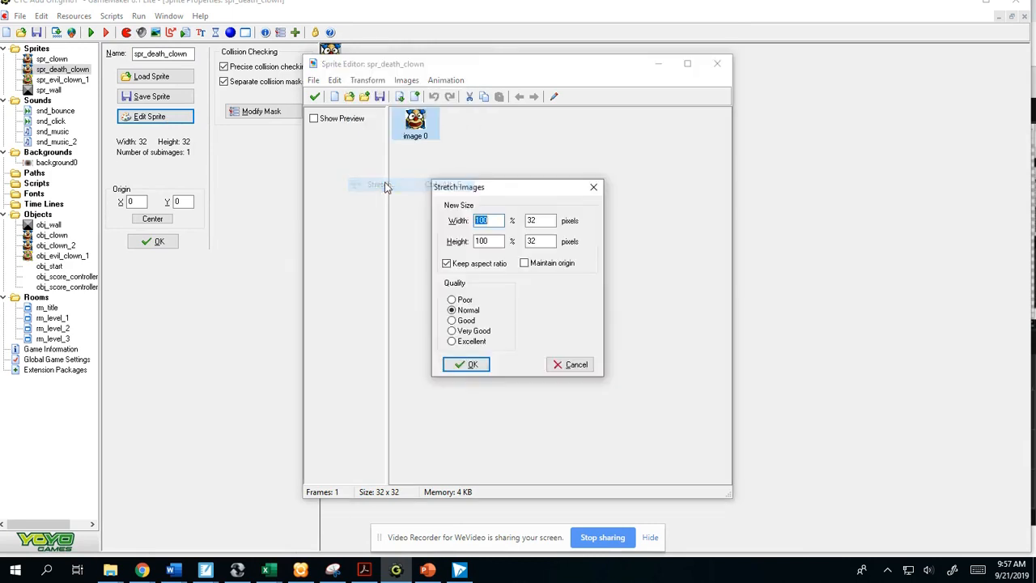
{"action": "type", "text": "20"}
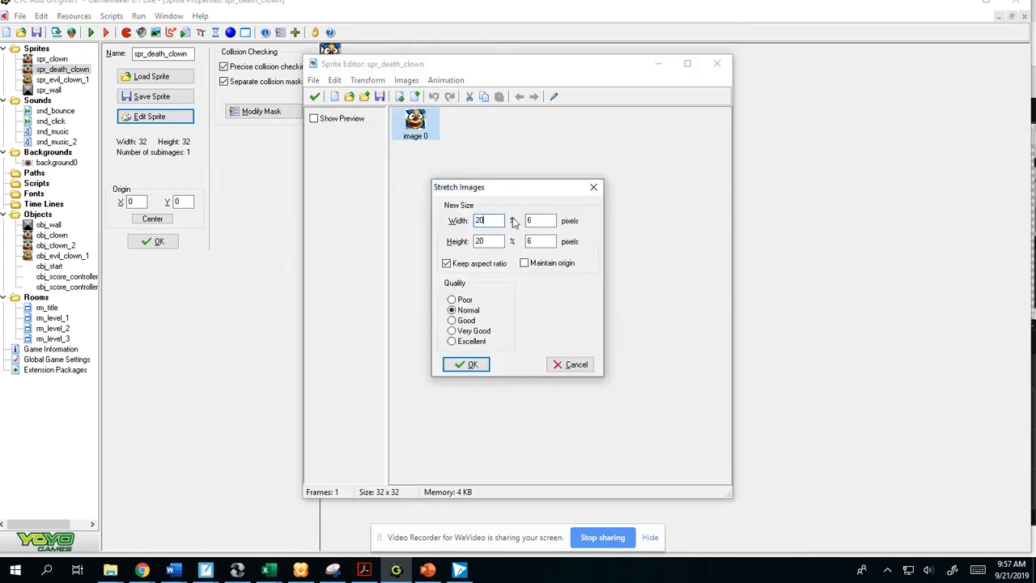
{"action": "left_click", "coordinate": [467, 364]}
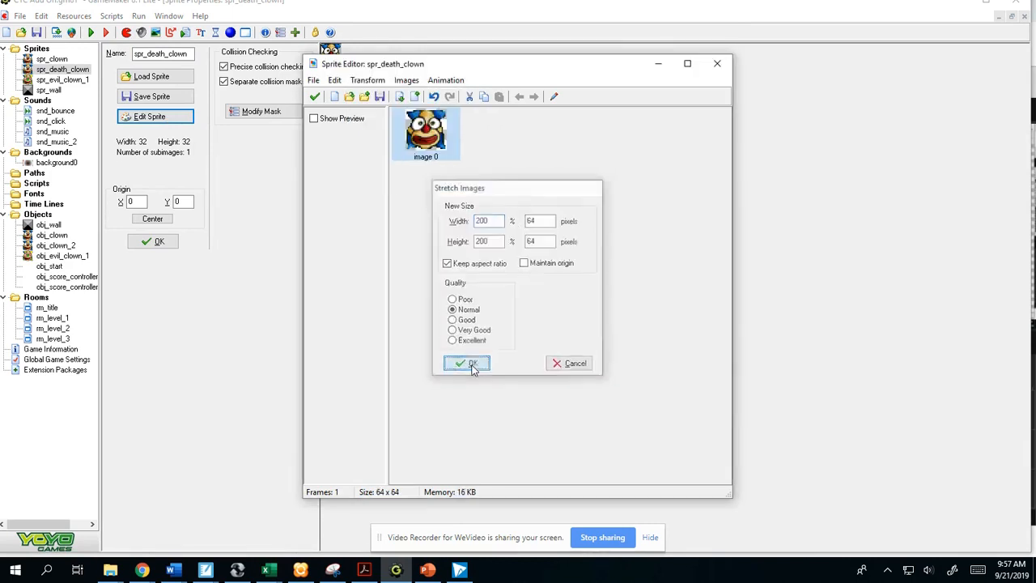
- Open the spr_death_clown image for pixel editing and paint the nose and both eyes near-black
{"action": "left_click", "coordinate": [555, 97]}
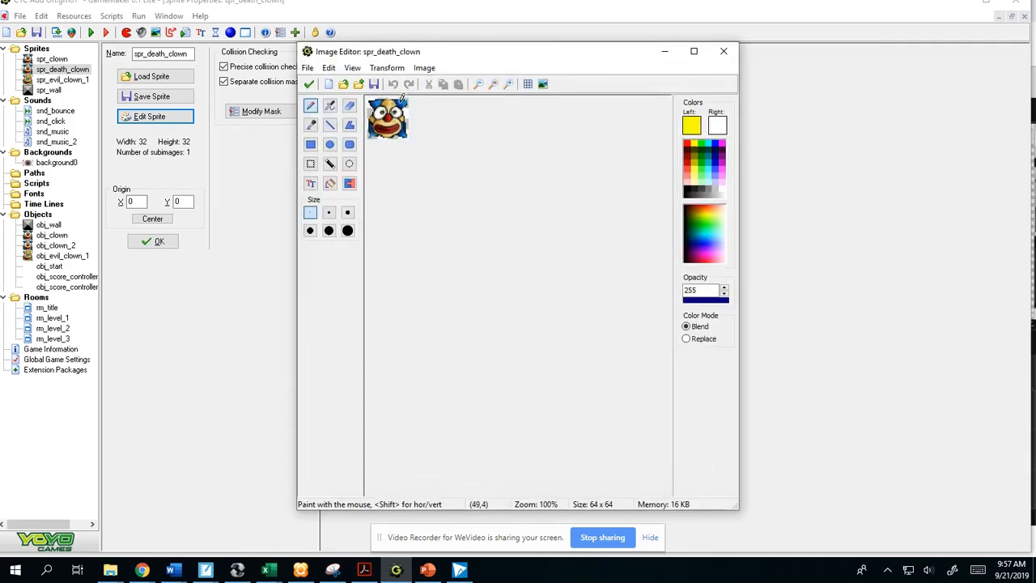
{"action": "left_click", "coordinate": [508, 84]}
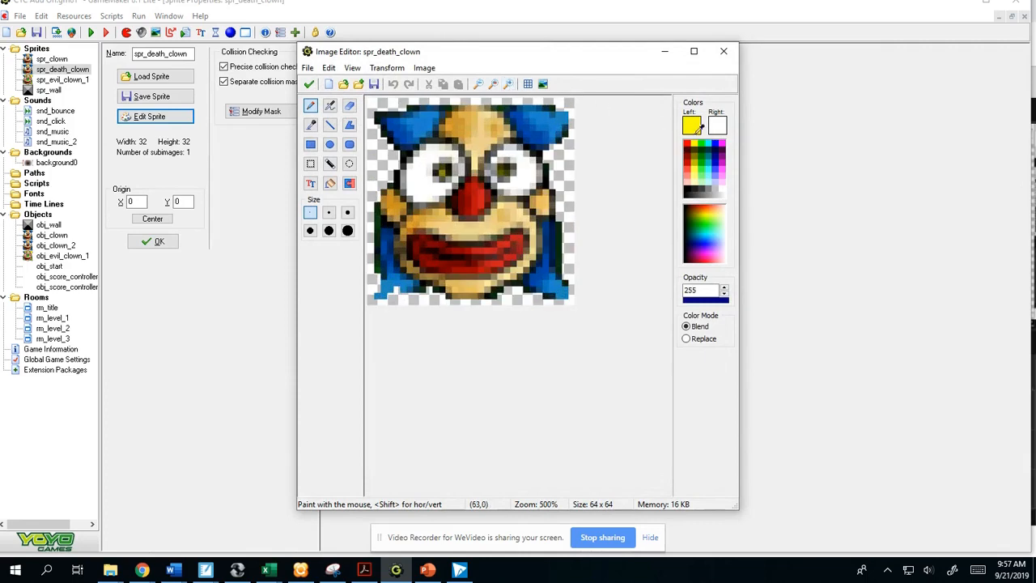
{"action": "left_click", "coordinate": [697, 185]}
{"action": "left_click_drag", "start_coordinate": [483, 183], "coordinate": [467, 183]}
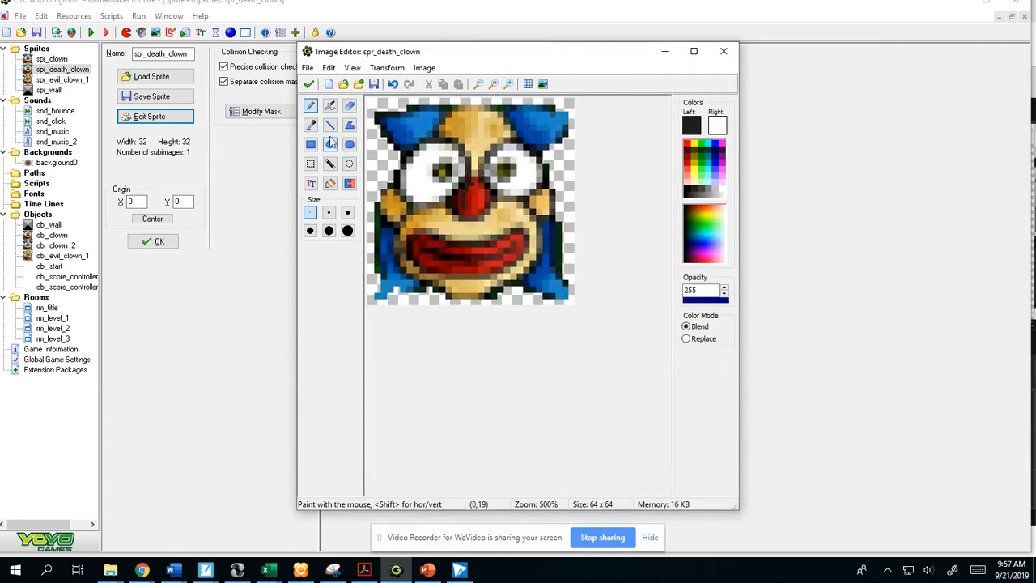
{"action": "mouse_move", "coordinate": [468, 199]}
{"action": "left_mouse_down"}
{"action": "mouse_move", "coordinate": [477, 209]}
{"action": "mouse_move", "coordinate": [473, 184]}
{"action": "mouse_move", "coordinate": [486, 198]}
{"action": "mouse_move", "coordinate": [485, 187]}
{"action": "mouse_move", "coordinate": [479, 207]}
{"action": "mouse_move", "coordinate": [462, 211]}
{"action": "left_mouse_up"}
{"action": "mouse_move", "coordinate": [523, 161]}
{"action": "left_mouse_down"}
{"action": "mouse_move", "coordinate": [504, 171]}
{"action": "mouse_move", "coordinate": [530, 167]}
{"action": "mouse_move", "coordinate": [522, 150]}
{"action": "left_mouse_up"}
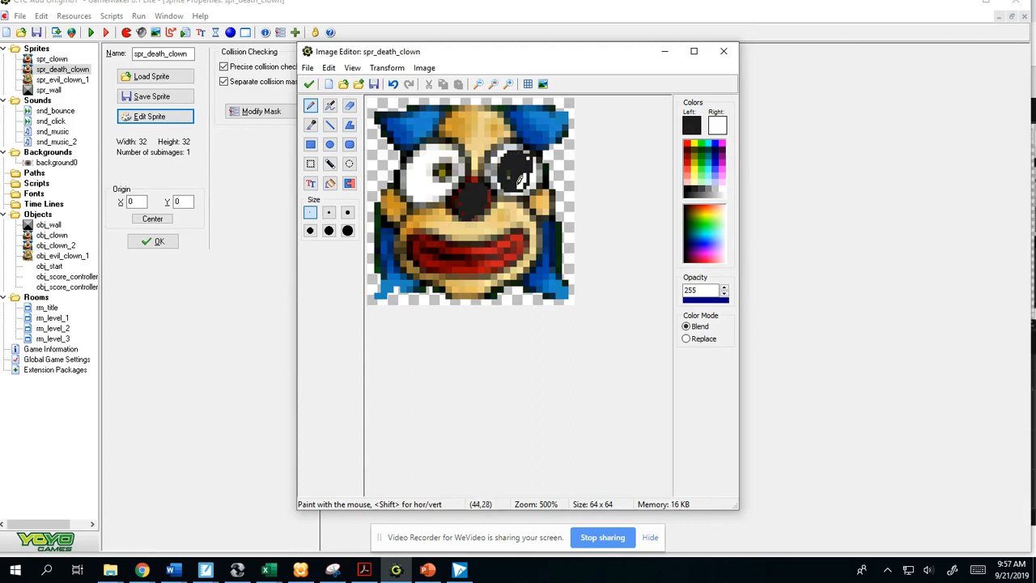
{"action": "mouse_move", "coordinate": [422, 169]}
{"action": "left_mouse_down"}
{"action": "mouse_move", "coordinate": [441, 179]}
{"action": "mouse_move", "coordinate": [424, 174]}
{"action": "mouse_move", "coordinate": [450, 161]}
{"action": "mouse_move", "coordinate": [437, 191]}
{"action": "left_mouse_up"}
- Draw a red X across each of the clown's eyes
{"action": "left_click", "coordinate": [687, 144]}
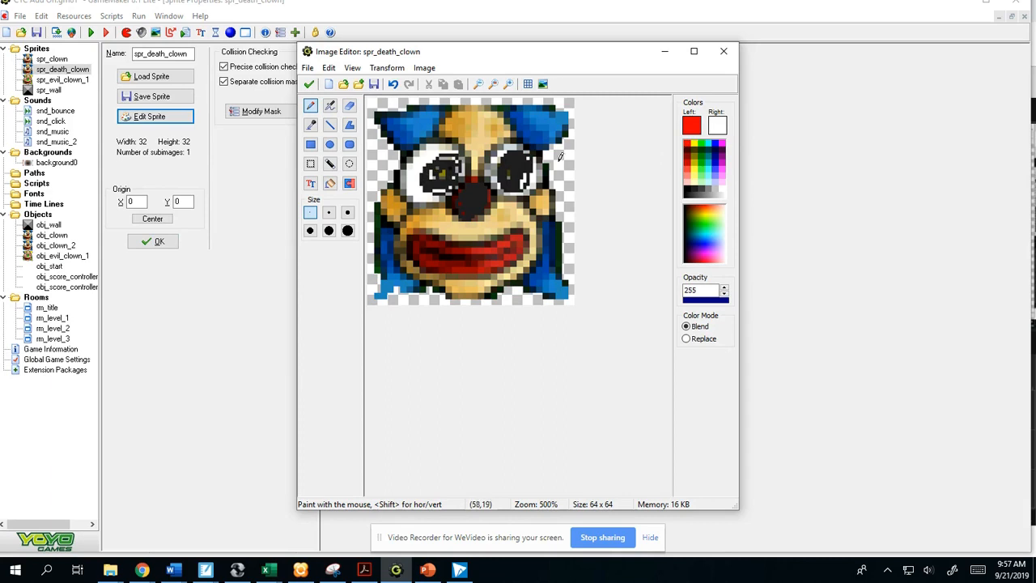
{"action": "left_click_drag", "start_coordinate": [497, 147], "coordinate": [533, 182]}
{"action": "left_click_drag", "start_coordinate": [533, 143], "coordinate": [507, 191]}
{"action": "left_click_drag", "start_coordinate": [421, 143], "coordinate": [450, 186]}
{"action": "left_click_drag", "start_coordinate": [458, 151], "coordinate": [415, 195]}
- Paint cyan strokes across the clown's forehead and around its mouth and chin
{"action": "left_click", "coordinate": [712, 143]}
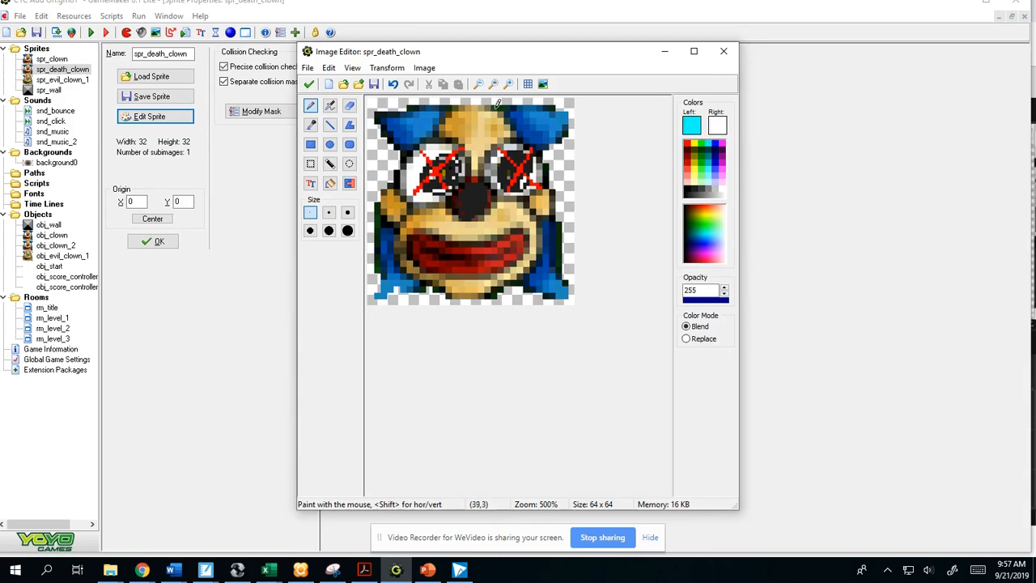
{"action": "mouse_move", "coordinate": [486, 113]}
{"action": "left_mouse_down"}
{"action": "mouse_move", "coordinate": [453, 125]}
{"action": "mouse_move", "coordinate": [456, 146]}
{"action": "mouse_move", "coordinate": [487, 141]}
{"action": "left_mouse_up"}
{"action": "mouse_move", "coordinate": [510, 206]}
{"action": "left_mouse_down"}
{"action": "mouse_move", "coordinate": [465, 227]}
{"action": "mouse_move", "coordinate": [408, 210]}
{"action": "mouse_move", "coordinate": [429, 277]}
{"action": "mouse_move", "coordinate": [516, 271]}
{"action": "mouse_move", "coordinate": [537, 222]}
{"action": "left_mouse_up"}
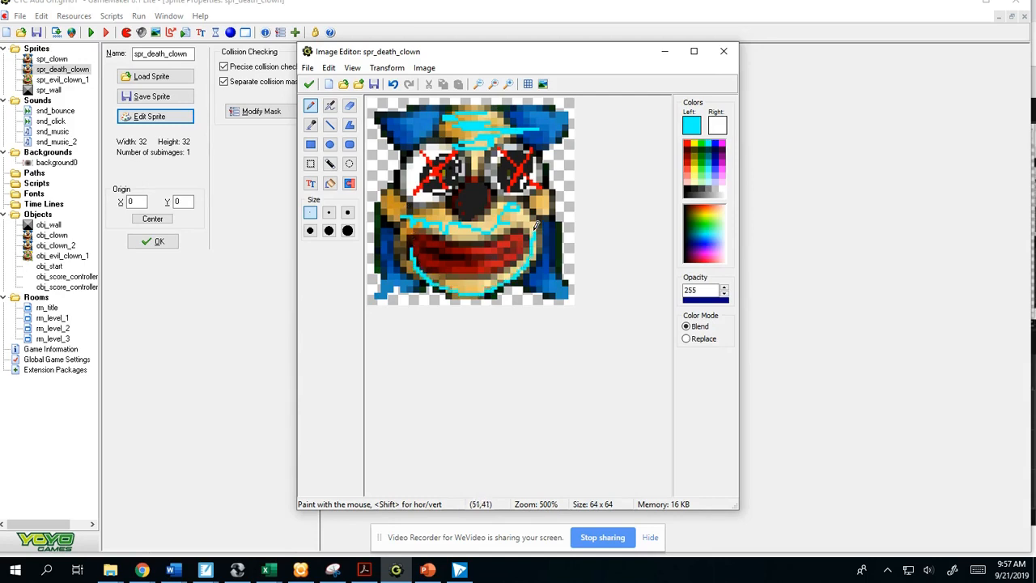
- Scribble magenta over the clown's blue hair and cover the upper-left tuft with a dot of the largest brush size
{"action": "left_click", "coordinate": [720, 143]}
{"action": "left_click", "coordinate": [713, 142]}
{"action": "mouse_move", "coordinate": [538, 115]}
{"action": "left_mouse_down"}
{"action": "mouse_move", "coordinate": [513, 115]}
{"action": "mouse_move", "coordinate": [545, 138]}
{"action": "mouse_move", "coordinate": [560, 114]}
{"action": "mouse_move", "coordinate": [526, 129]}
{"action": "mouse_move", "coordinate": [560, 113]}
{"action": "left_mouse_up"}
{"action": "left_click", "coordinate": [720, 142]}
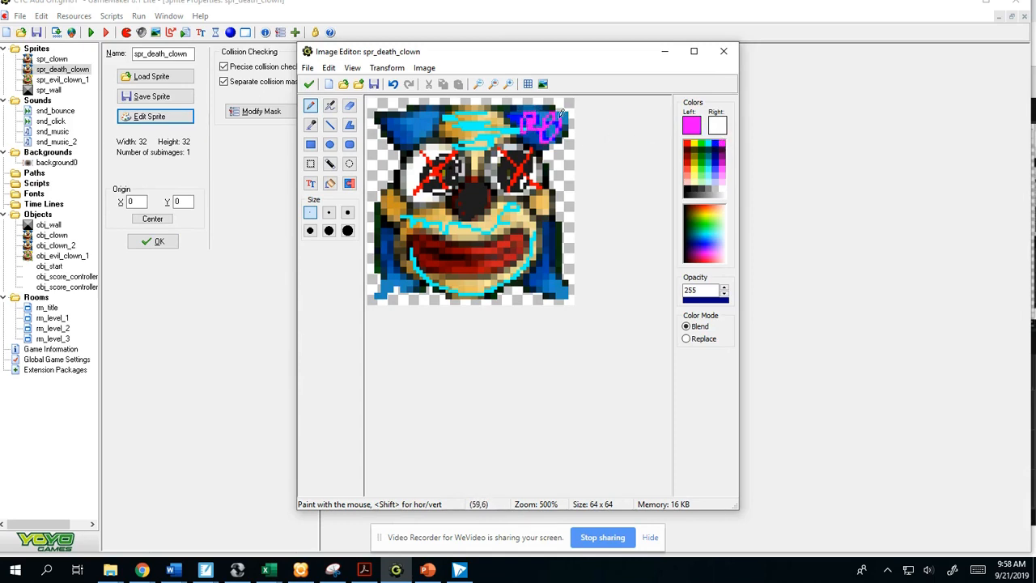
{"action": "mouse_move", "coordinate": [557, 222]}
{"action": "left_mouse_down"}
{"action": "mouse_move", "coordinate": [541, 265]}
{"action": "mouse_move", "coordinate": [558, 285]}
{"action": "mouse_move", "coordinate": [551, 257]}
{"action": "left_mouse_up"}
{"action": "left_click_drag", "start_coordinate": [399, 244], "coordinate": [396, 277]}
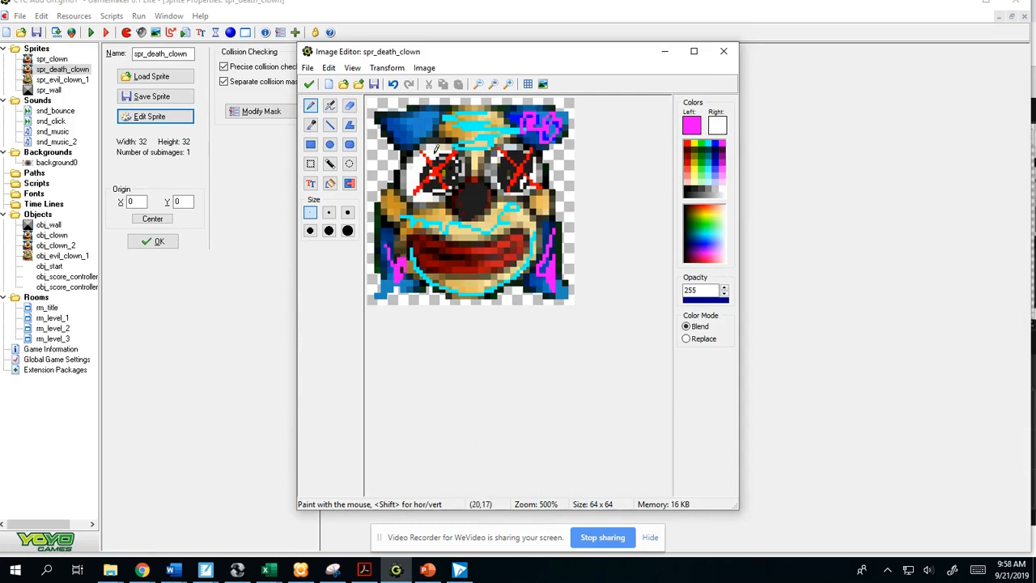
{"action": "left_click_drag", "start_coordinate": [407, 134], "coordinate": [417, 107]}
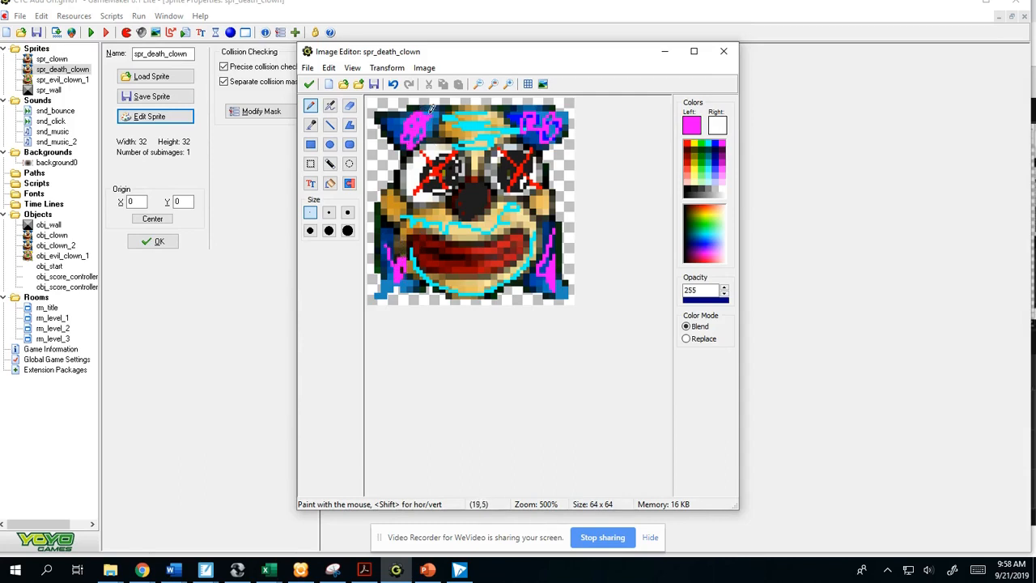
{"action": "left_click", "coordinate": [347, 230]}
{"action": "left_click", "coordinate": [407, 125]}
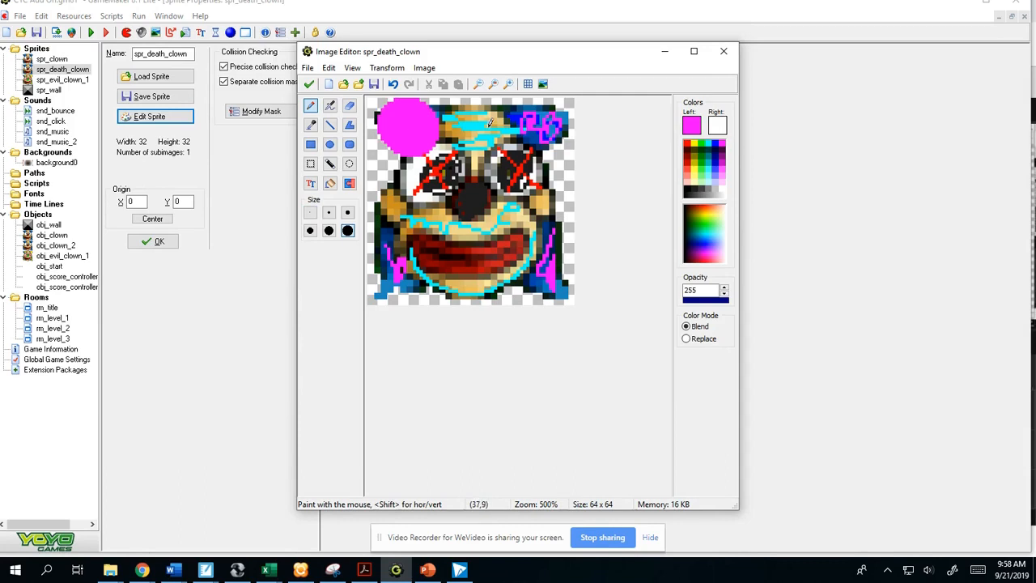
- Cover the clown's remaining three hair tufts with large magenta dots and save the edited image to spr_death_clown
{"action": "left_click", "coordinate": [535, 124]}
{"action": "left_click", "coordinate": [550, 246]}
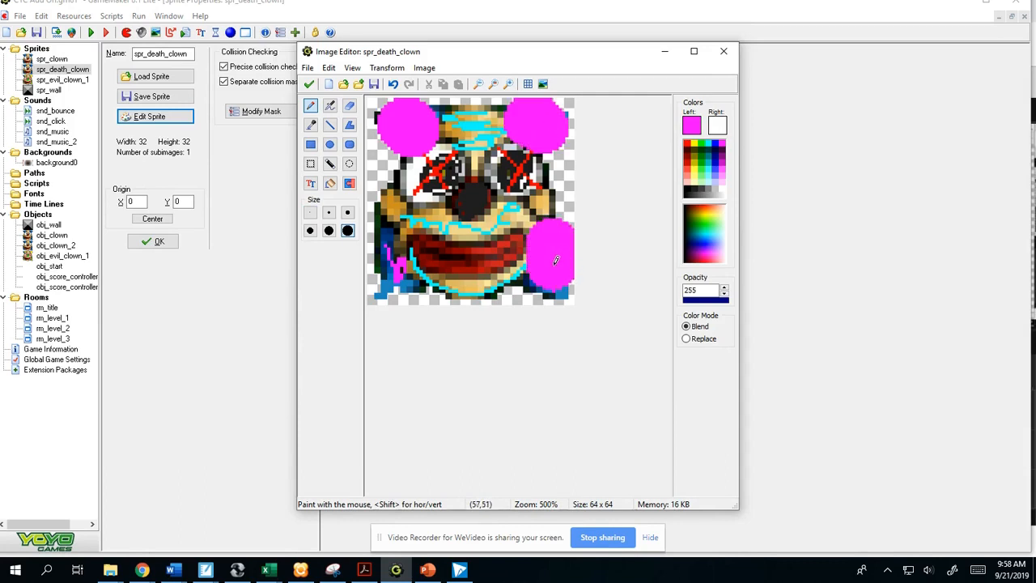
{"action": "left_click", "coordinate": [396, 255]}
{"action": "left_click", "coordinate": [309, 85]}
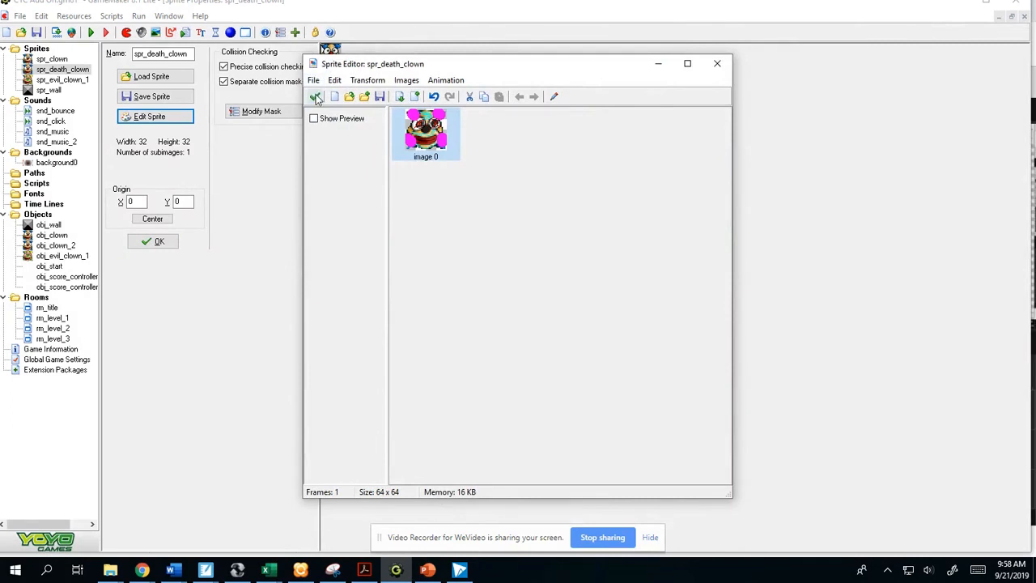
{"action": "left_click", "coordinate": [315, 97]}
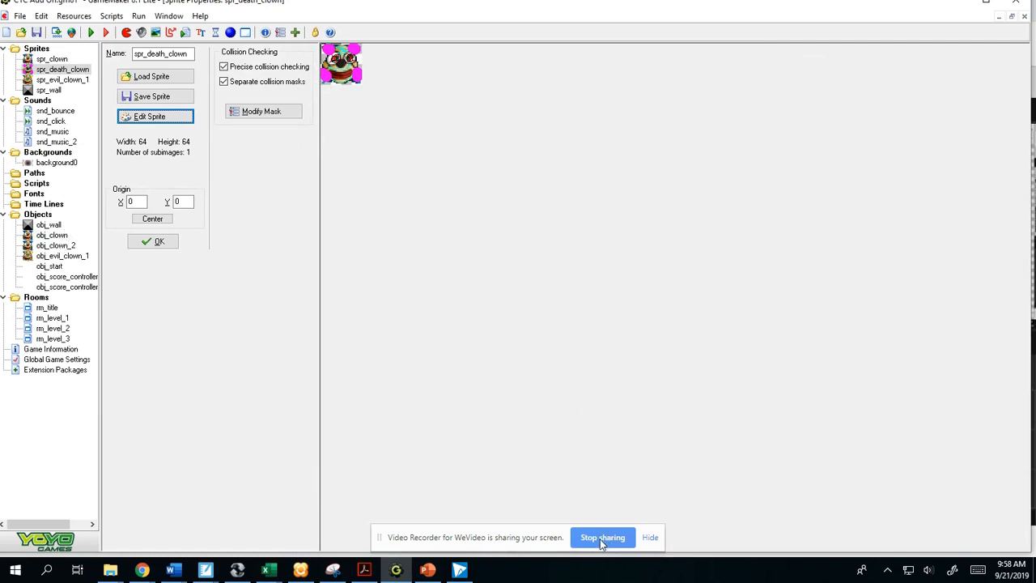
{"action": "left_click", "coordinate": [157, 241]}
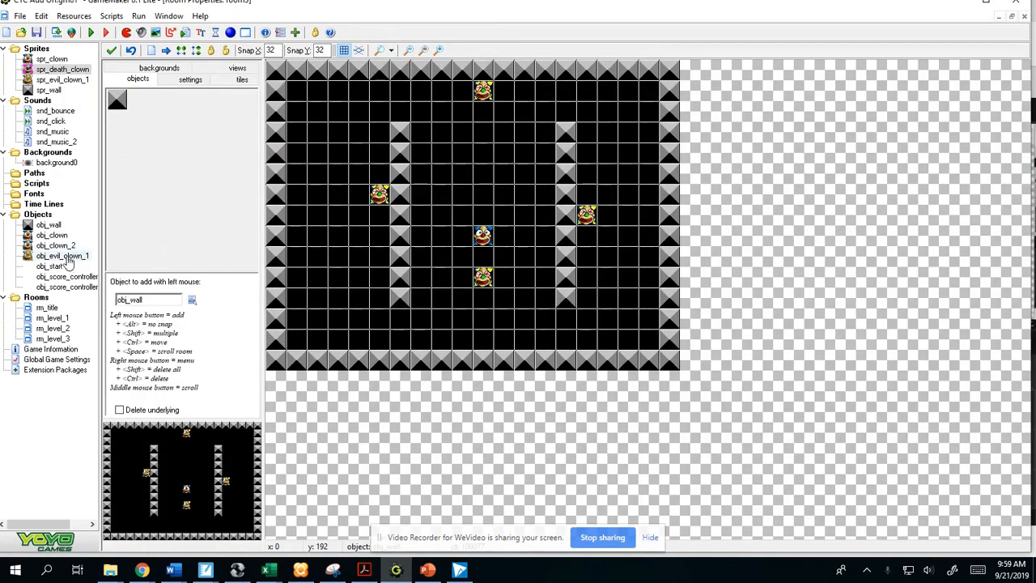
- Duplicate obj_evil_clown_1, name the copy obj_death_clown and assign it the sprite spr_death_clown
{"action": "left_click", "coordinate": [68, 257]}
{"action": "right_click", "coordinate": [70, 258]}
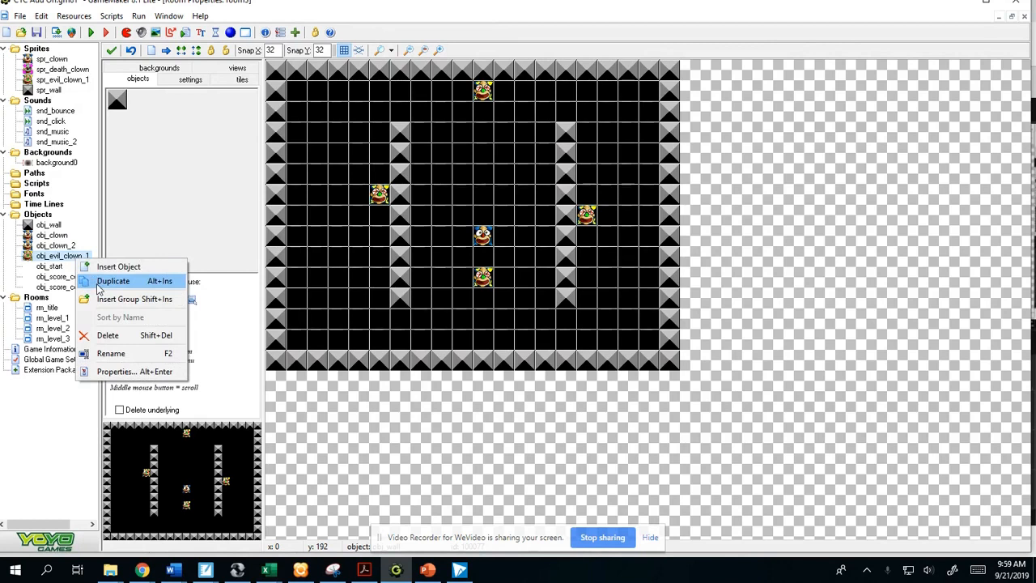
{"action": "left_click", "coordinate": [95, 283]}
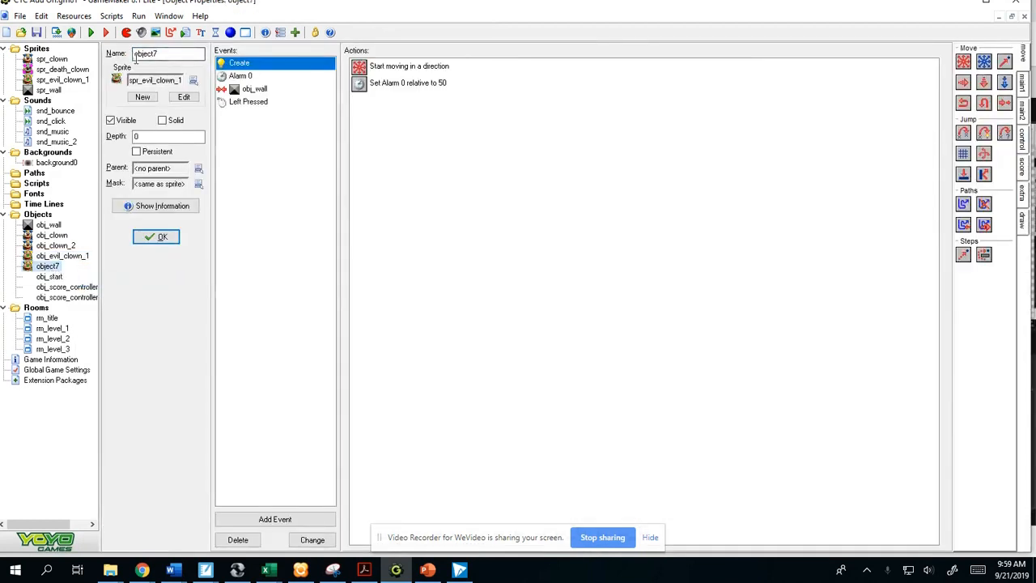
{"action": "left_click_drag", "start_coordinate": [173, 54], "coordinate": [101, 52]}
{"action": "type", "text": "obj_deat"}
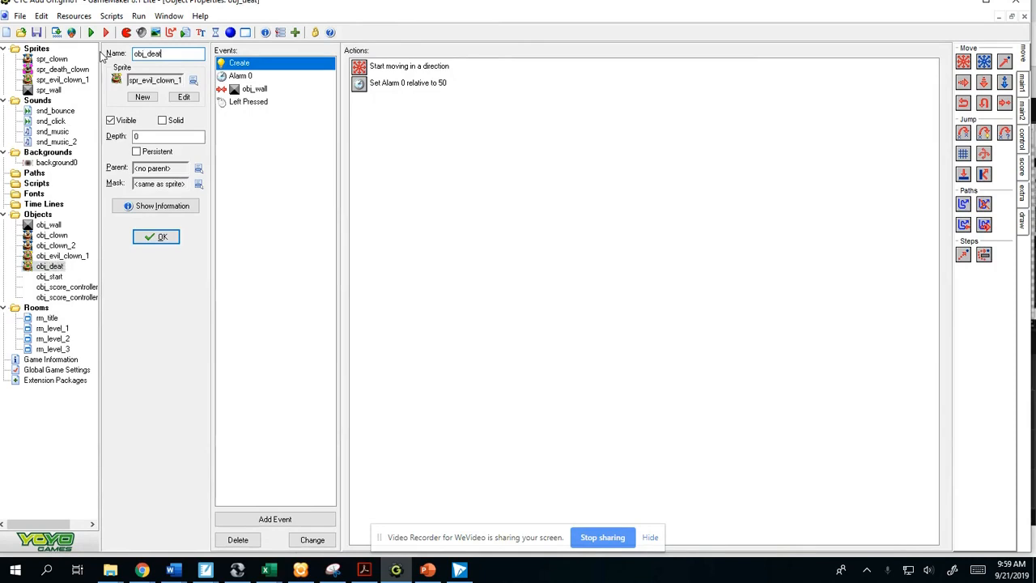
{"action": "type", "text": "h_clown"}
{"action": "left_click", "coordinate": [193, 81]}
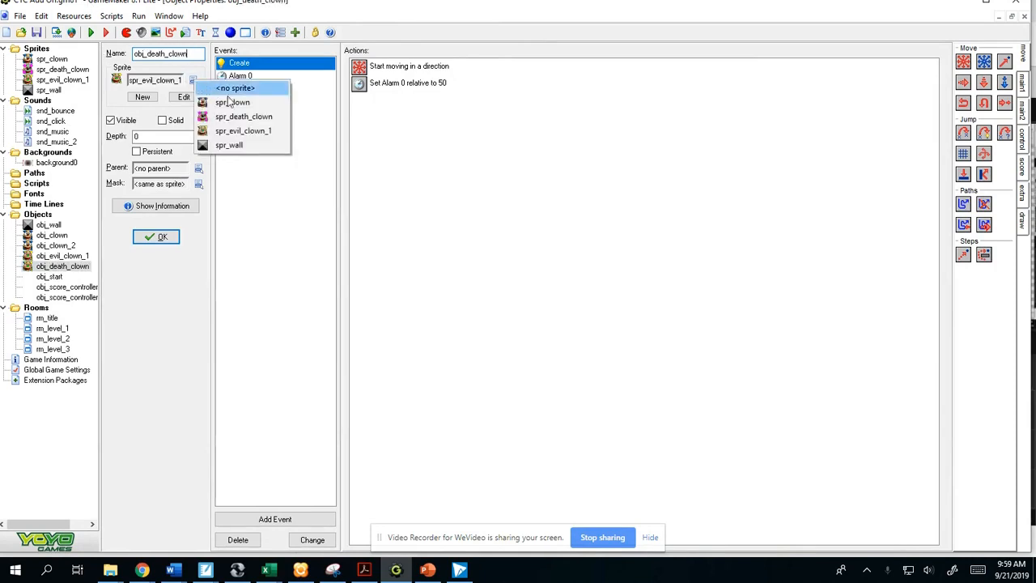
{"action": "left_click", "coordinate": [236, 117]}
- Edit the speed of the moving action in obj_death_clown's Create event
{"action": "double_click", "coordinate": [414, 68]}
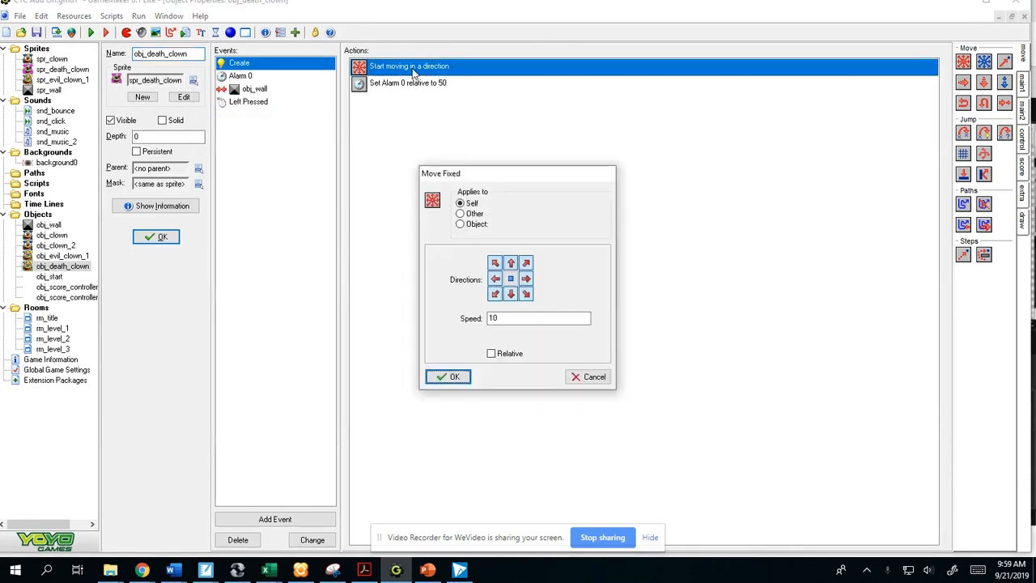
{"action": "left_click_drag", "start_coordinate": [523, 317], "coordinate": [483, 307]}
{"action": "left_click", "coordinate": [454, 377]}
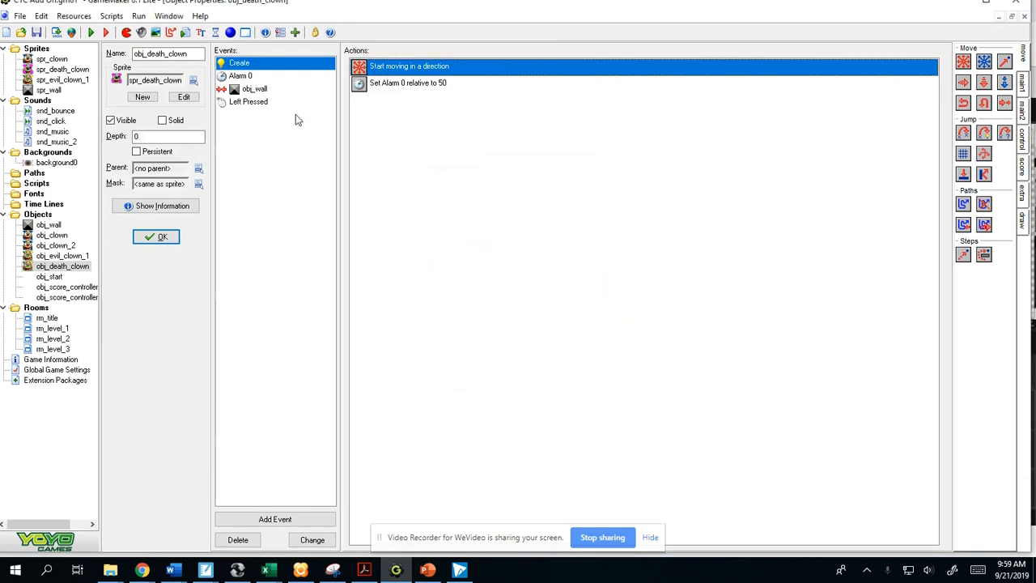
- Delete all three actions from obj_death_clown's Left Pressed event
{"action": "left_click", "coordinate": [258, 106]}
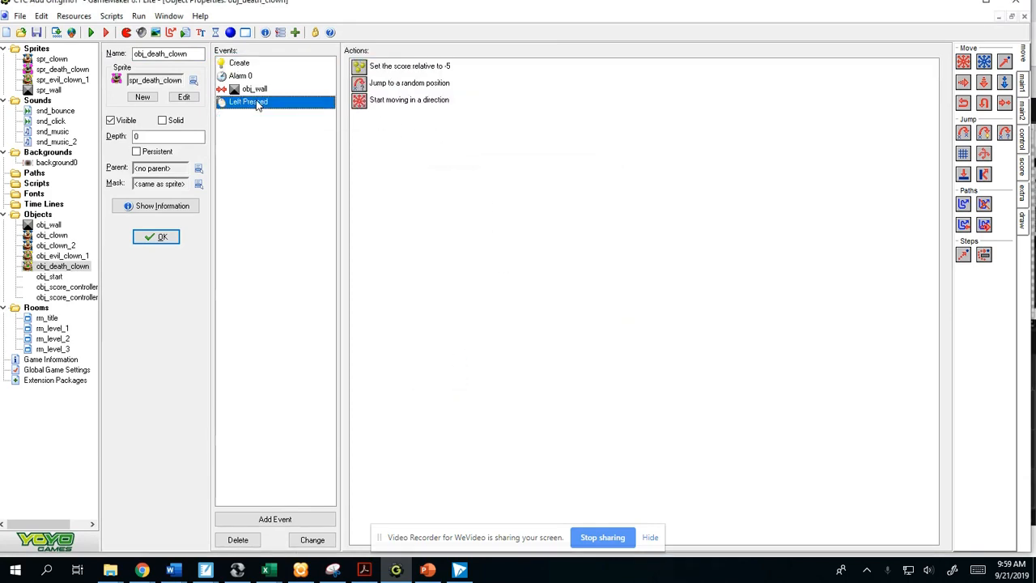
{"action": "left_click", "coordinate": [423, 68]}
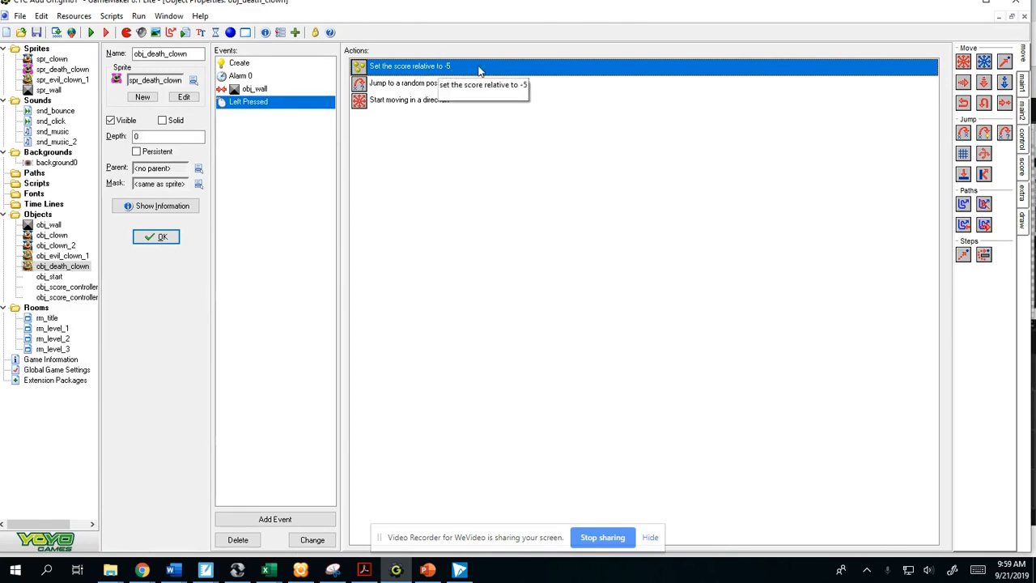
{"action": "key", "text": "Delete"}
{"action": "key", "text": "Delete"}
{"action": "key", "text": "Delete"}
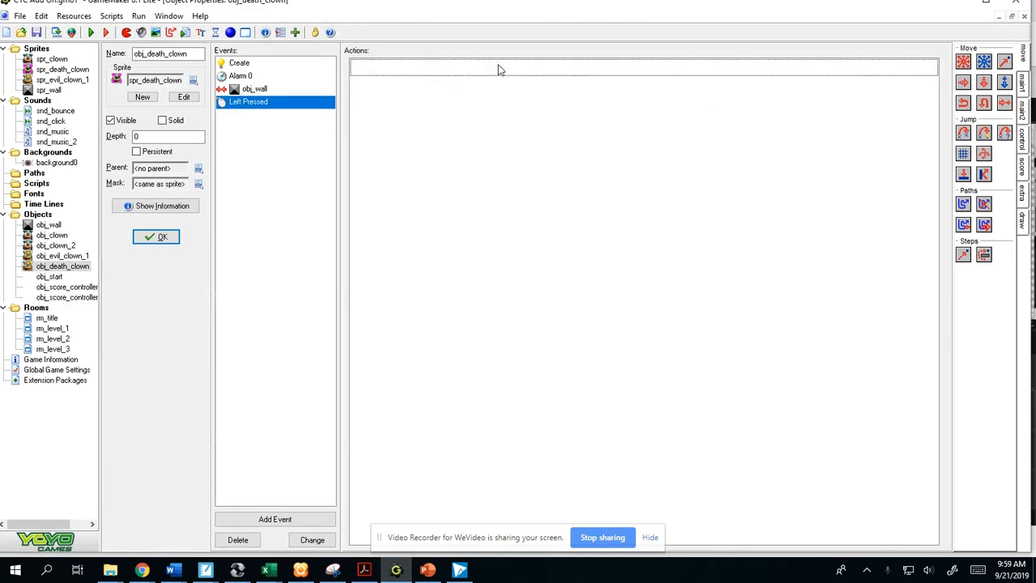
- Add a Show Highscore action with its default settings to obj_death_clown's Left Pressed event
{"action": "left_click", "coordinate": [1024, 84]}
{"action": "left_click", "coordinate": [1024, 113]}
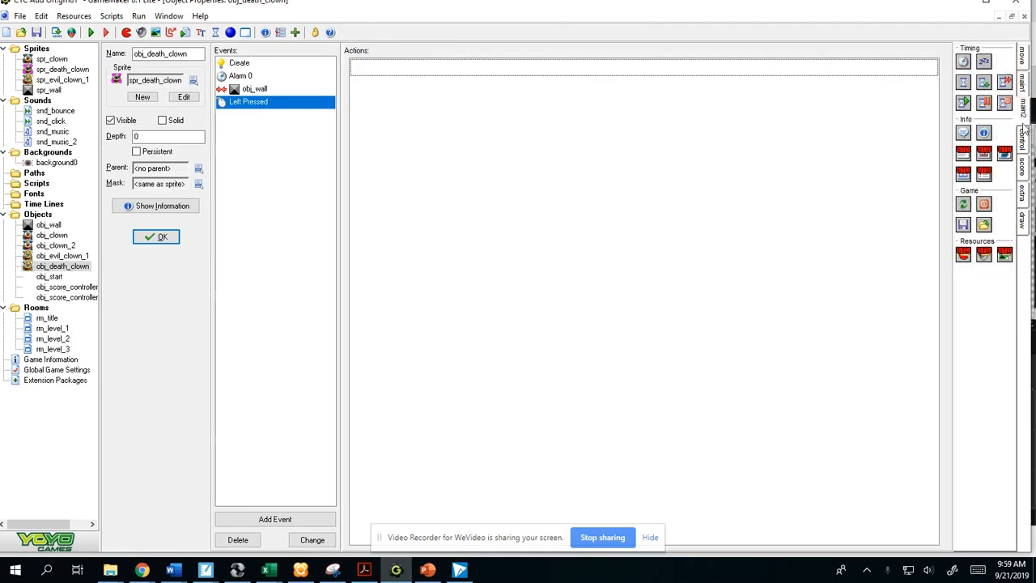
{"action": "left_click", "coordinate": [1023, 142]}
{"action": "left_click", "coordinate": [1024, 168]}
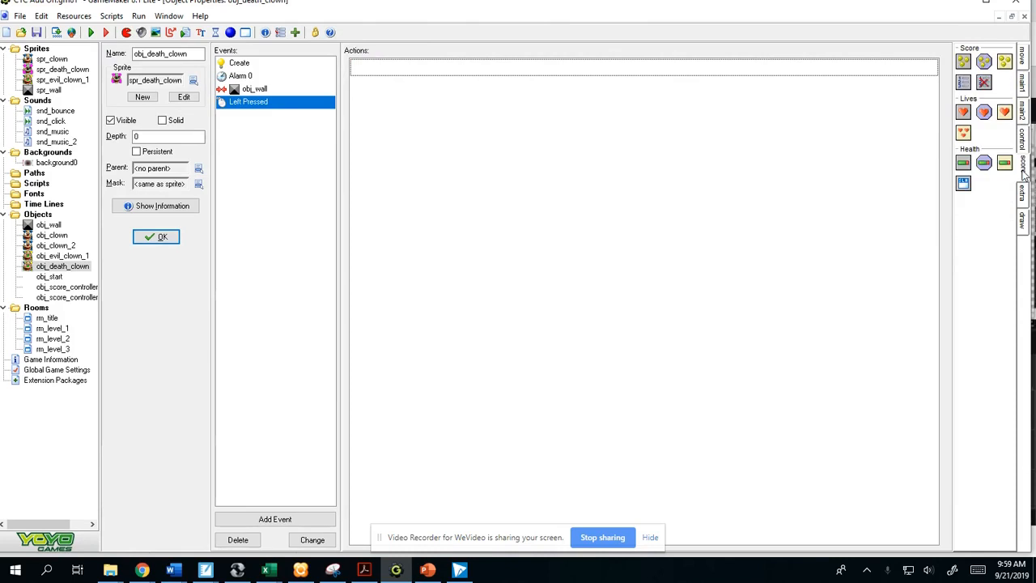
{"action": "left_click_drag", "start_coordinate": [963, 85], "coordinate": [555, 160]}
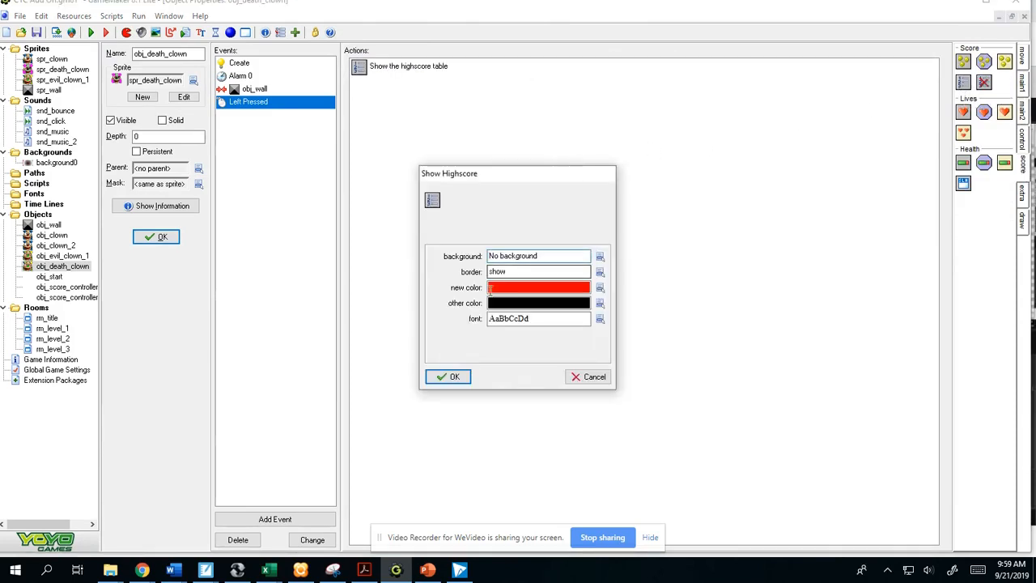
{"action": "left_click", "coordinate": [454, 377]}
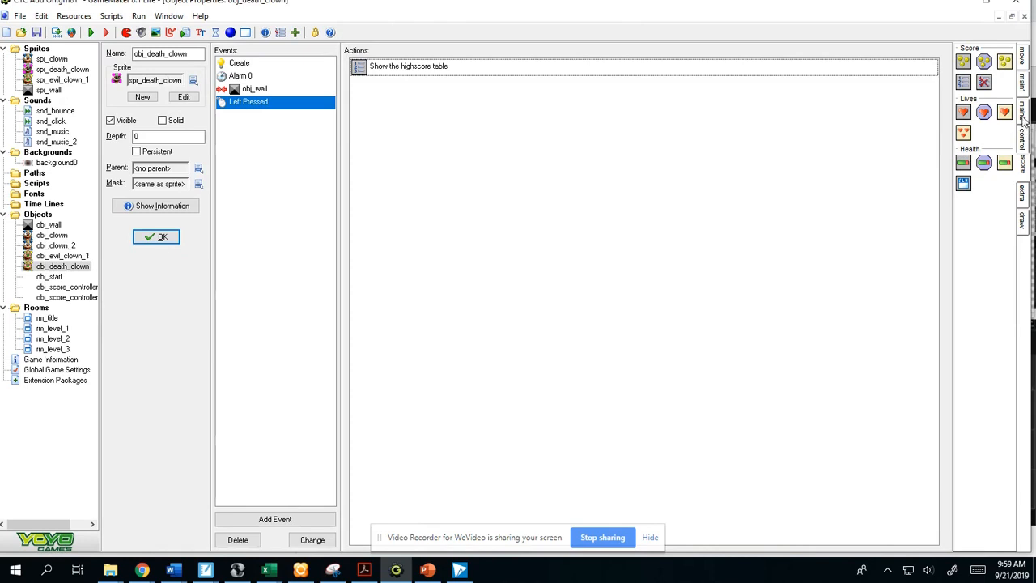
- Add an End Game action after the highscore table in obj_death_clown's Left Pressed event
{"action": "left_click", "coordinate": [1024, 87]}
{"action": "left_click", "coordinate": [1022, 110]}
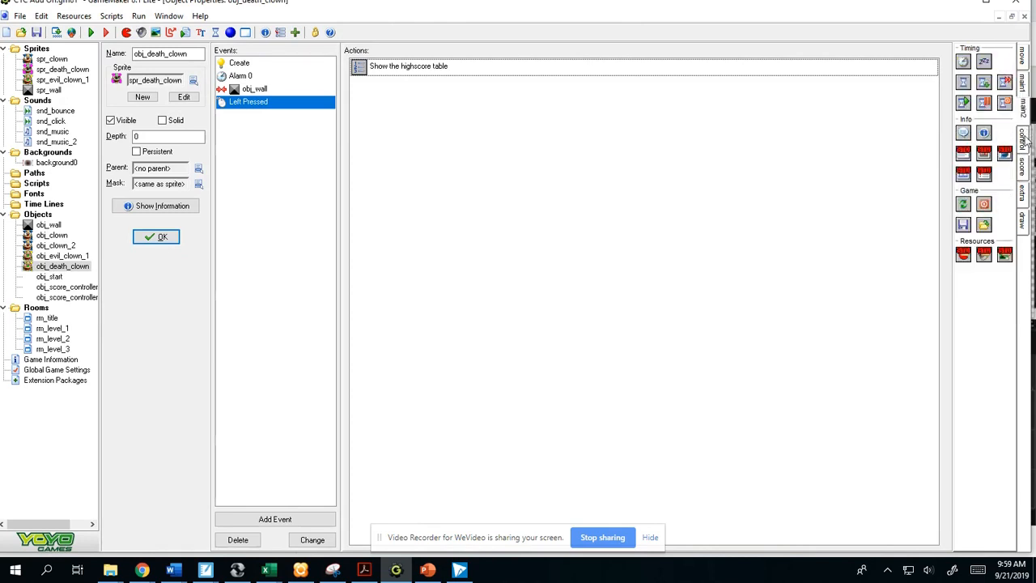
{"action": "left_click_drag", "start_coordinate": [983, 205], "coordinate": [492, 164]}
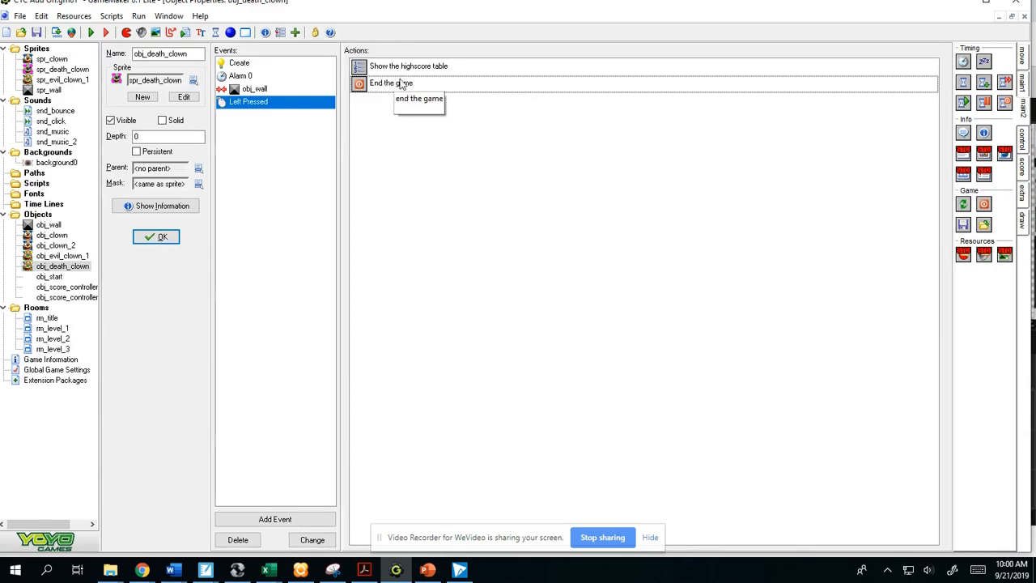
- Open rm_level_3 and place one obj_death_clown just above the evil clown beside the left inner wall
{"action": "double_click", "coordinate": [51, 349]}
{"action": "left_click", "coordinate": [163, 154]}
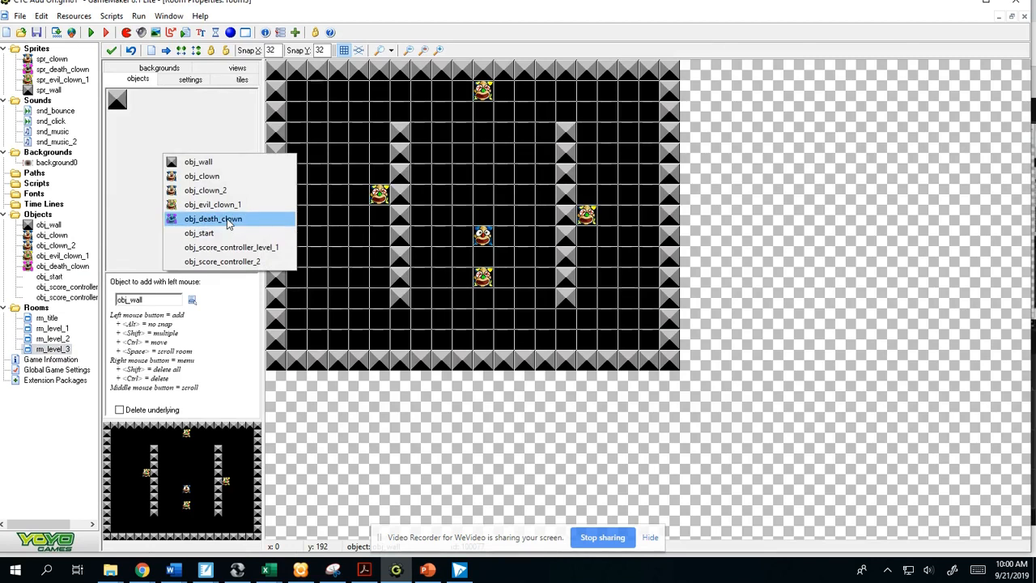
{"action": "left_click", "coordinate": [227, 220]}
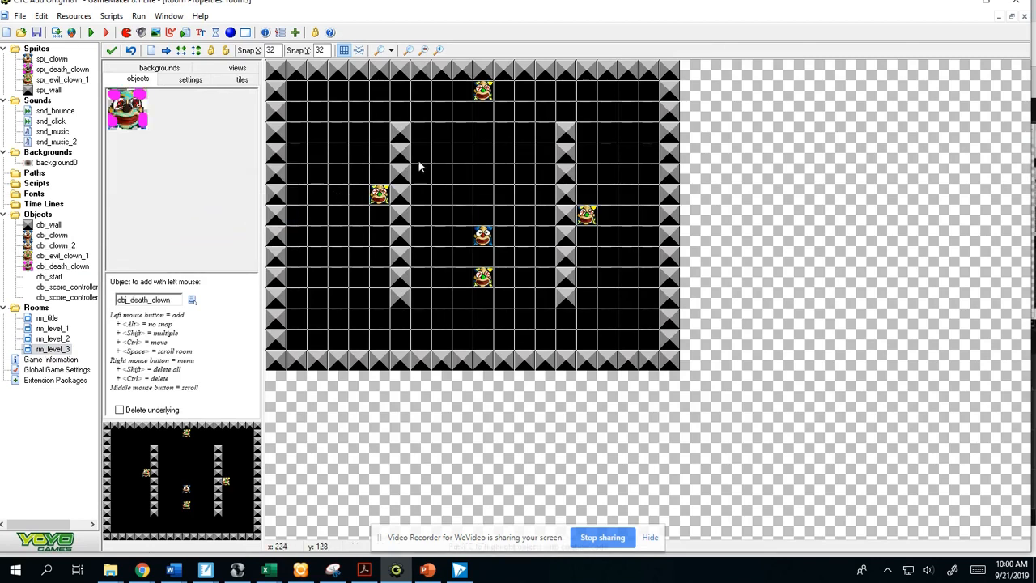
{"action": "left_click", "coordinate": [338, 162]}
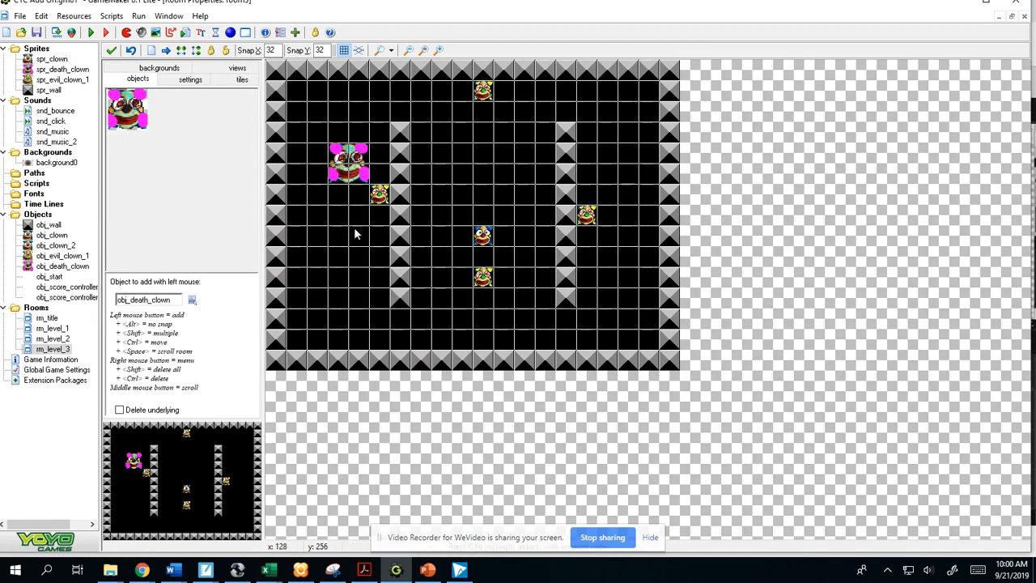
- Trim both inner vertical walls of rm_level_3 to four blocks and add four-block horizontal obj_wall rows above and below the central clowns
{"action": "left_click", "coordinate": [192, 126]}
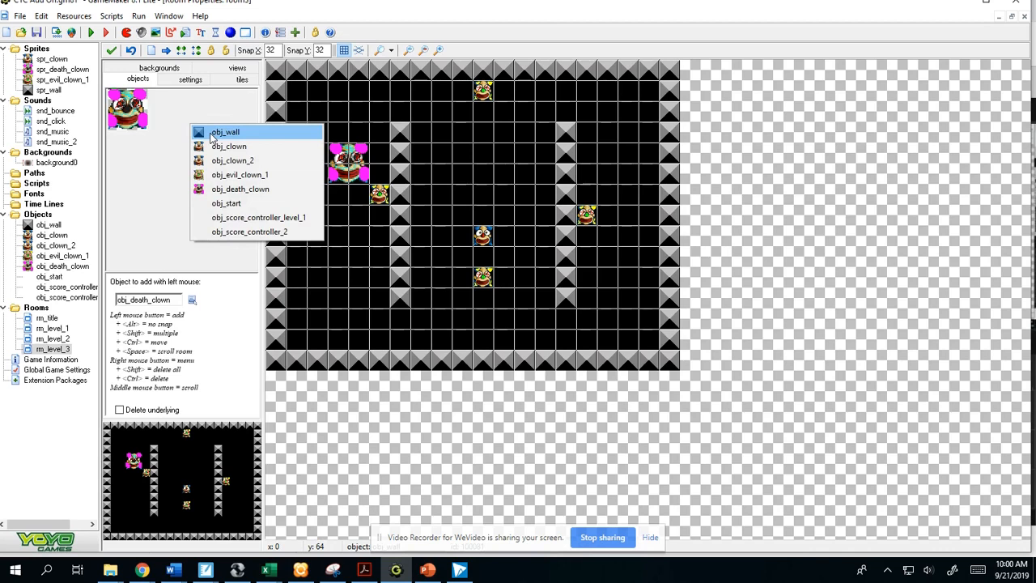
{"action": "left_click", "coordinate": [212, 134]}
{"action": "right_click_drag", "start_coordinate": [402, 134], "coordinate": [405, 178], "text": "shift"}
{"action": "right_click_drag", "start_coordinate": [404, 299], "coordinate": [400, 273], "text": "shift"}
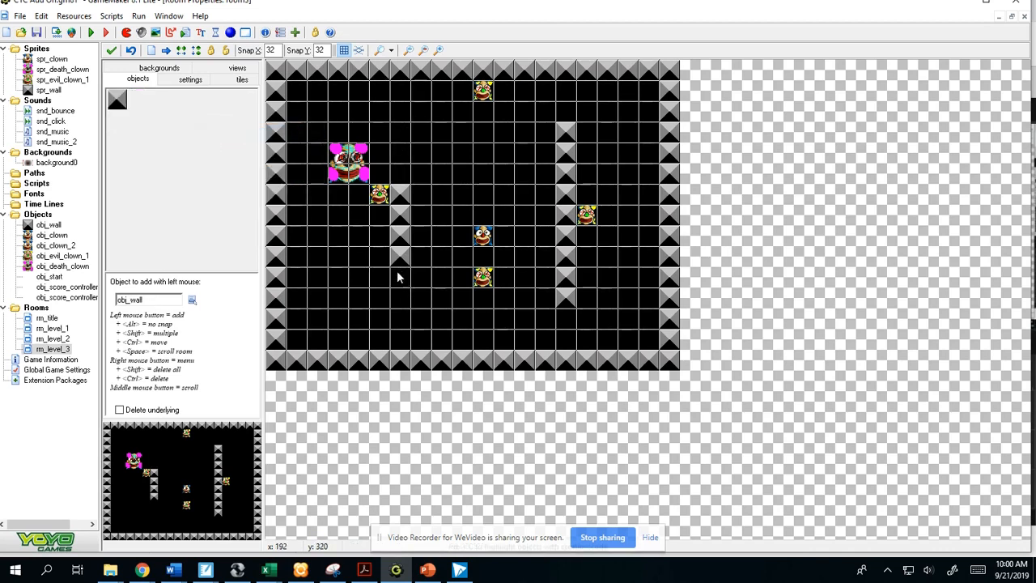
{"action": "right_click_drag", "start_coordinate": [569, 129], "coordinate": [569, 177], "text": "shift"}
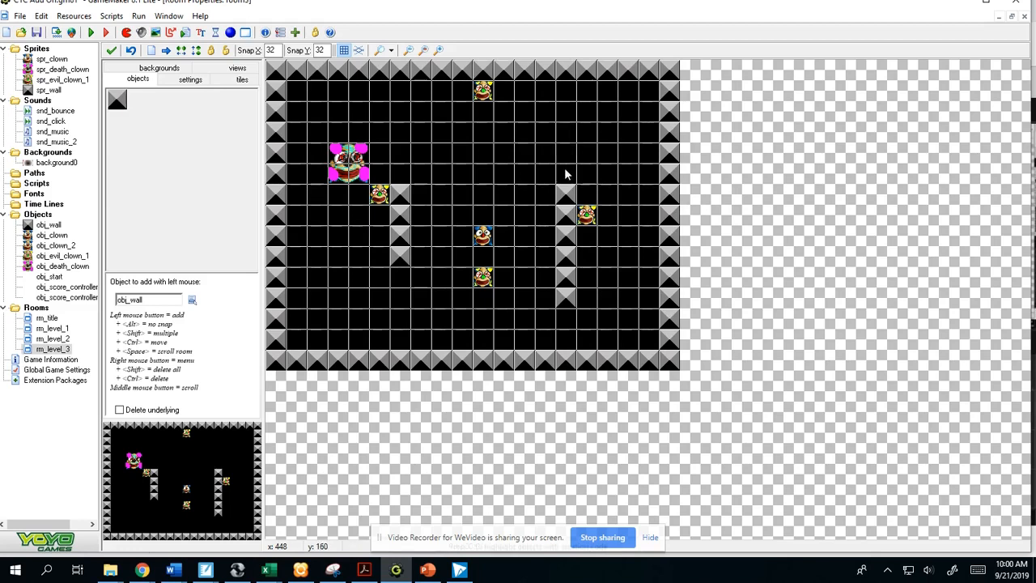
{"action": "right_click_drag", "start_coordinate": [573, 296], "coordinate": [565, 264], "text": "shift"}
{"action": "left_click", "coordinate": [565, 256]}
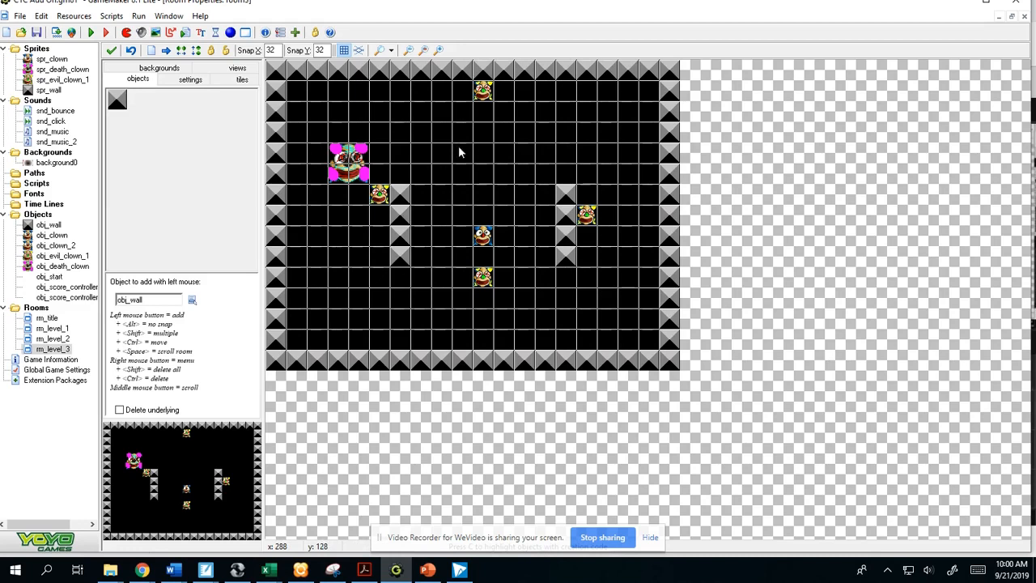
{"action": "left_click_drag", "start_coordinate": [444, 153], "coordinate": [499, 153], "text": "shift"}
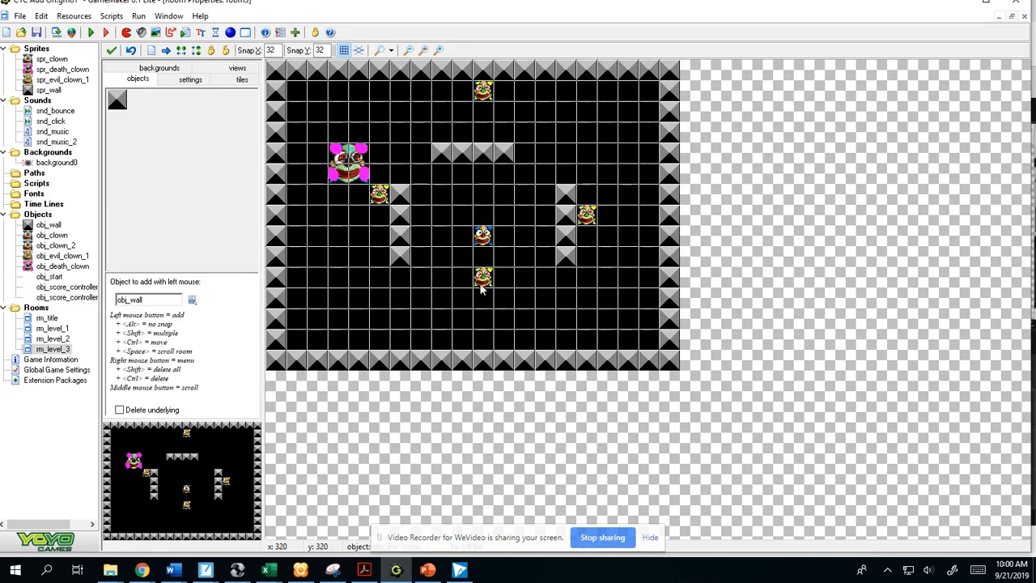
{"action": "left_click_drag", "start_coordinate": [444, 306], "coordinate": [499, 299], "text": "shift"}
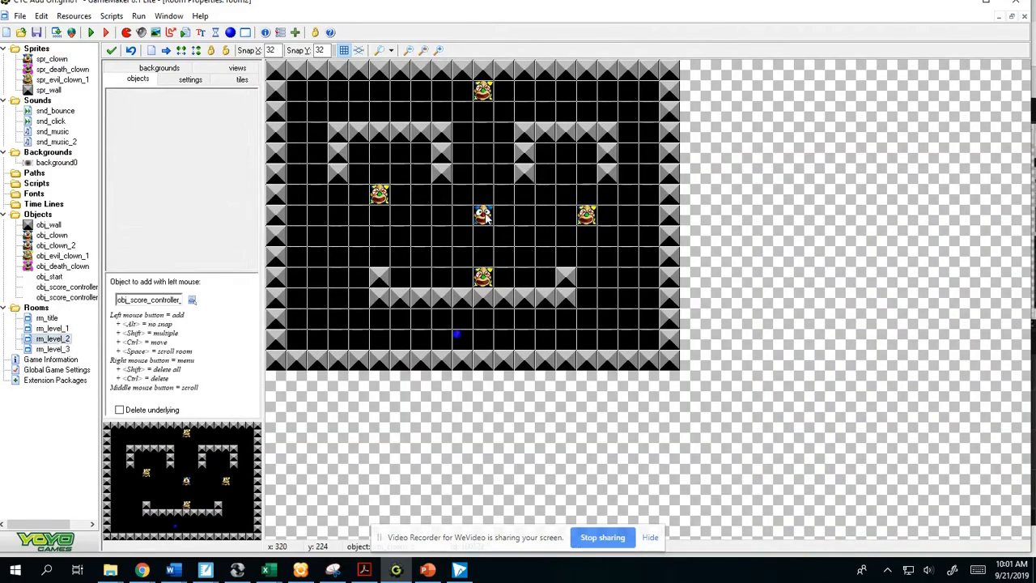
- Reopen rm_level_3 and delete the blue-haired regular clown from the middle of the room
{"action": "double_click", "coordinate": [55, 349]}
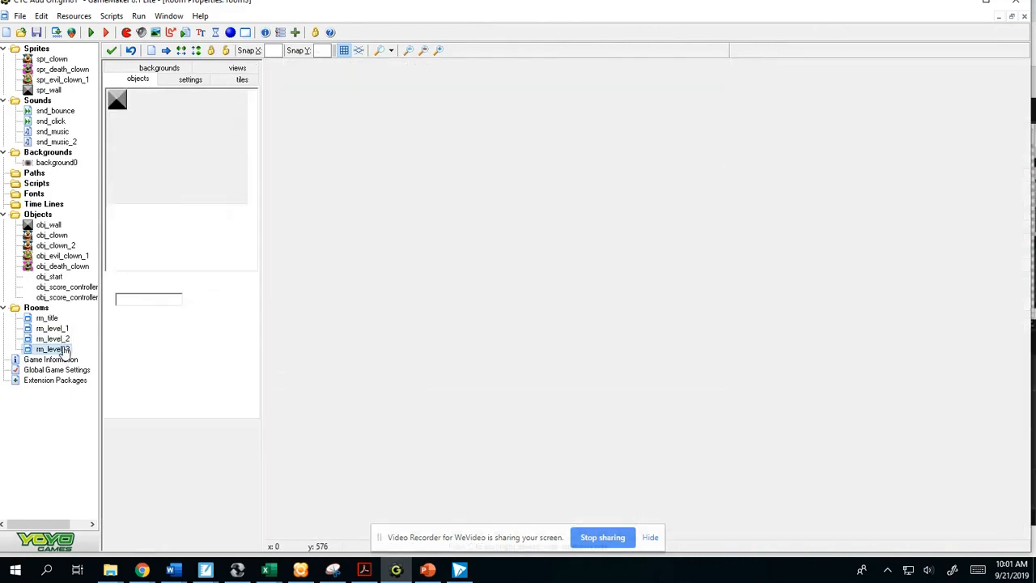
{"action": "right_click", "coordinate": [483, 237]}
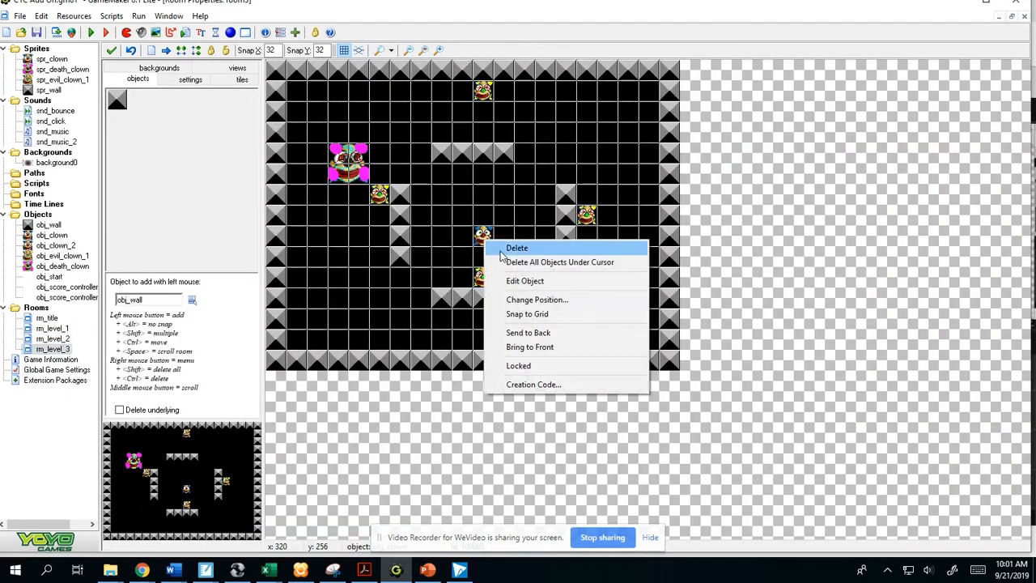
{"action": "left_click", "coordinate": [502, 248]}
- Duplicate obj_clown_2 and name the copy obj_clown_3
{"action": "right_click", "coordinate": [65, 246]}
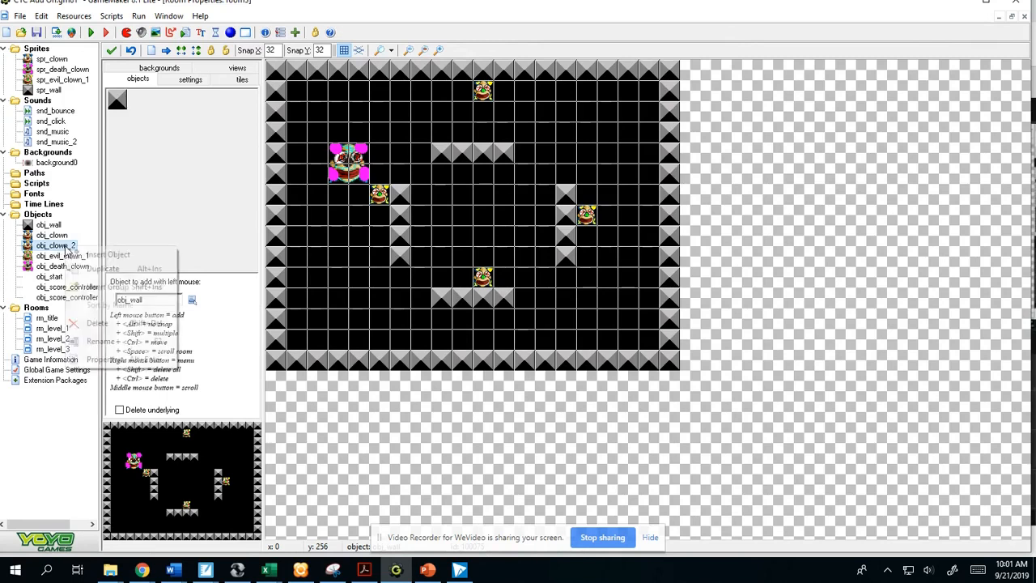
{"action": "left_click", "coordinate": [102, 269]}
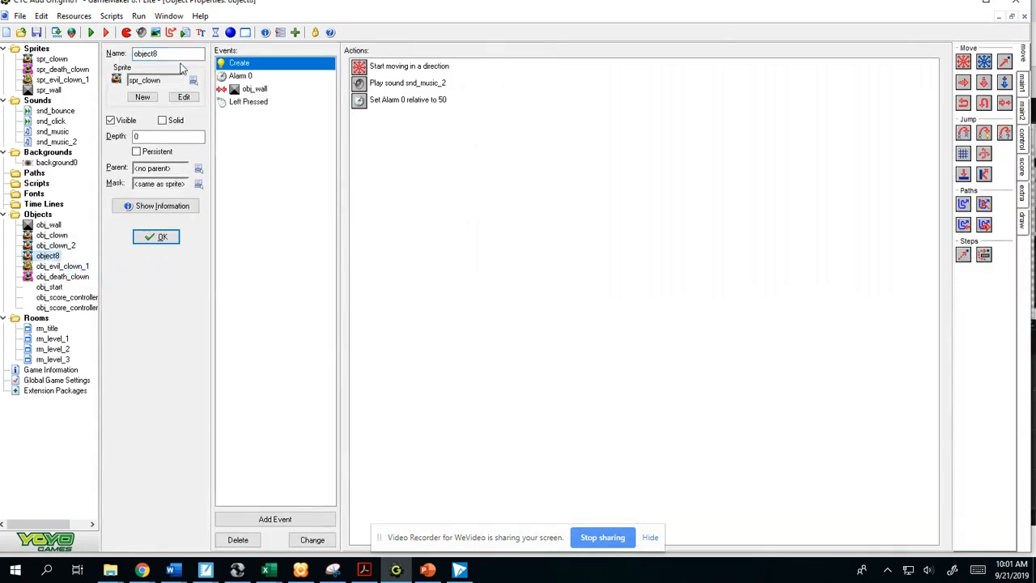
{"action": "type", "text": "obj_clown_3"}
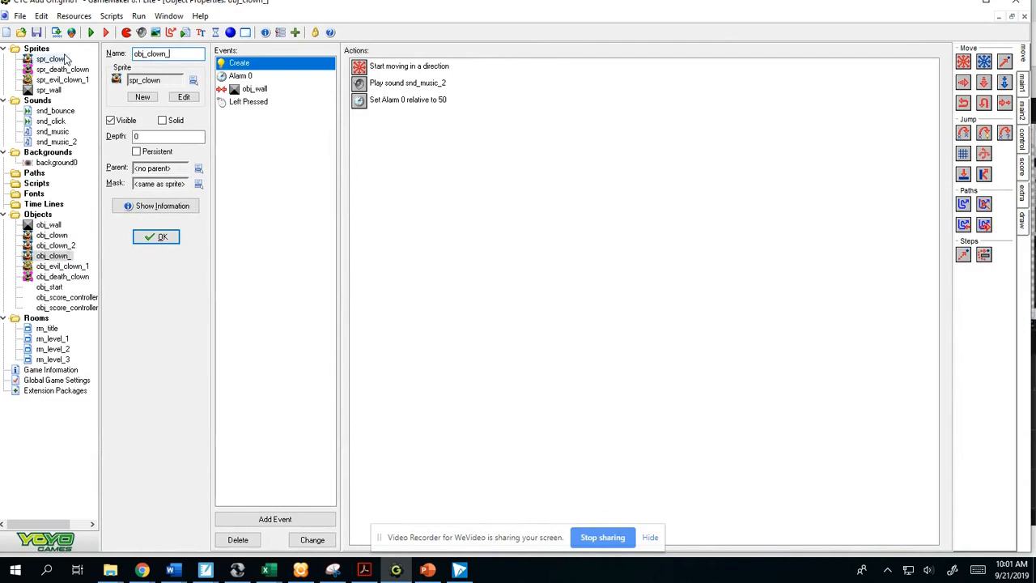
{"action": "left_click", "coordinate": [162, 237]}
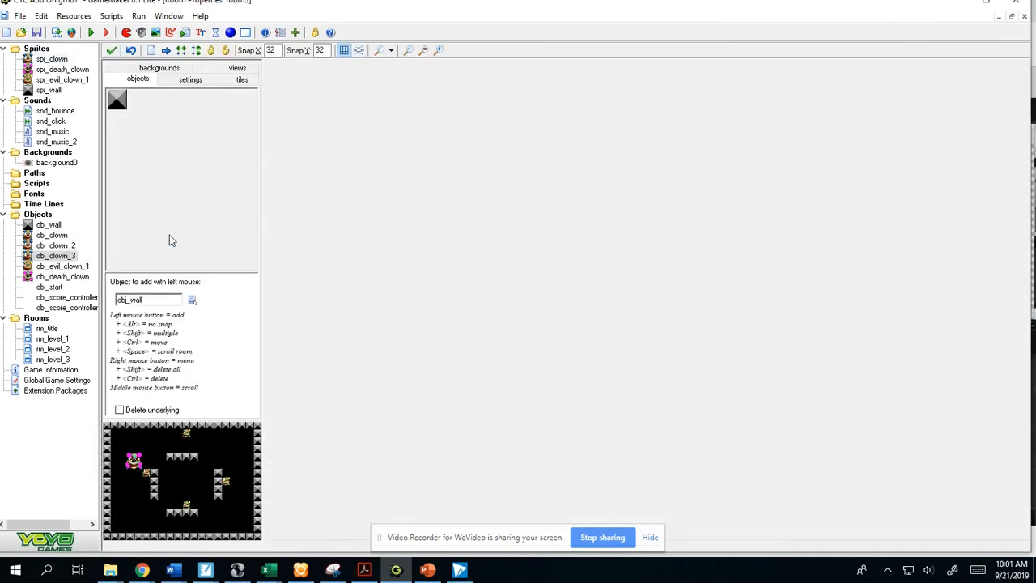
- Switch to Chrome and download the Killer Instinct MIDI from the Midiworld video game themes list
{"action": "mouse_move", "coordinate": [139, 570]}
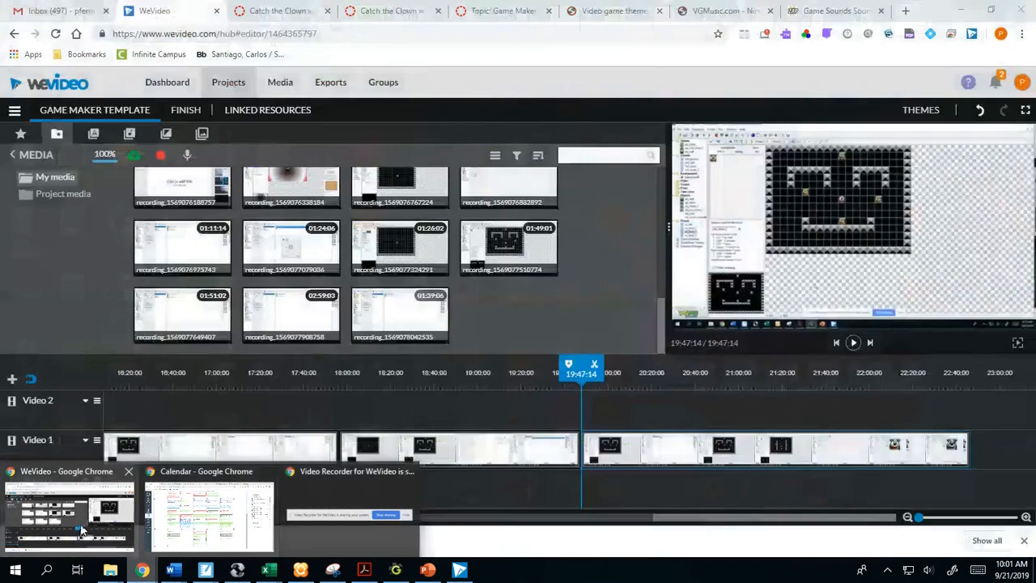
{"action": "left_click", "coordinate": [81, 530]}
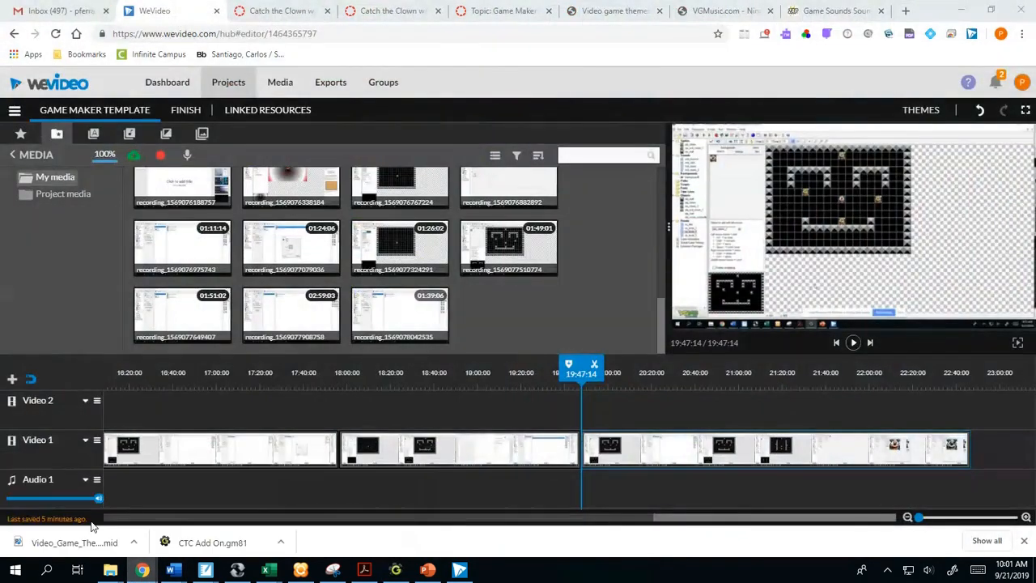
{"action": "left_click", "coordinate": [607, 11]}
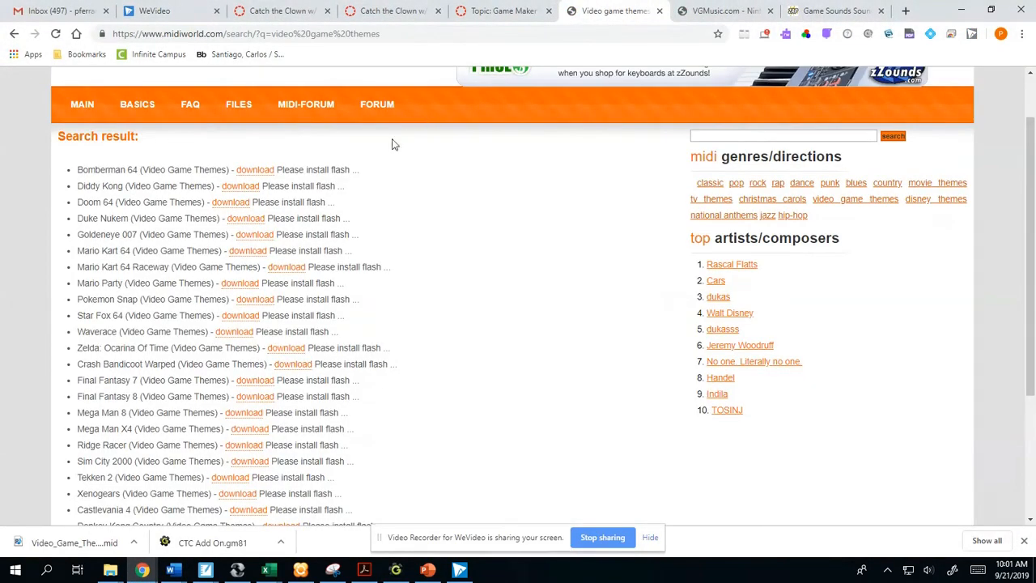
{"action": "scroll", "coordinate": [307, 281], "scroll_direction": "down", "scroll_amount": 3}
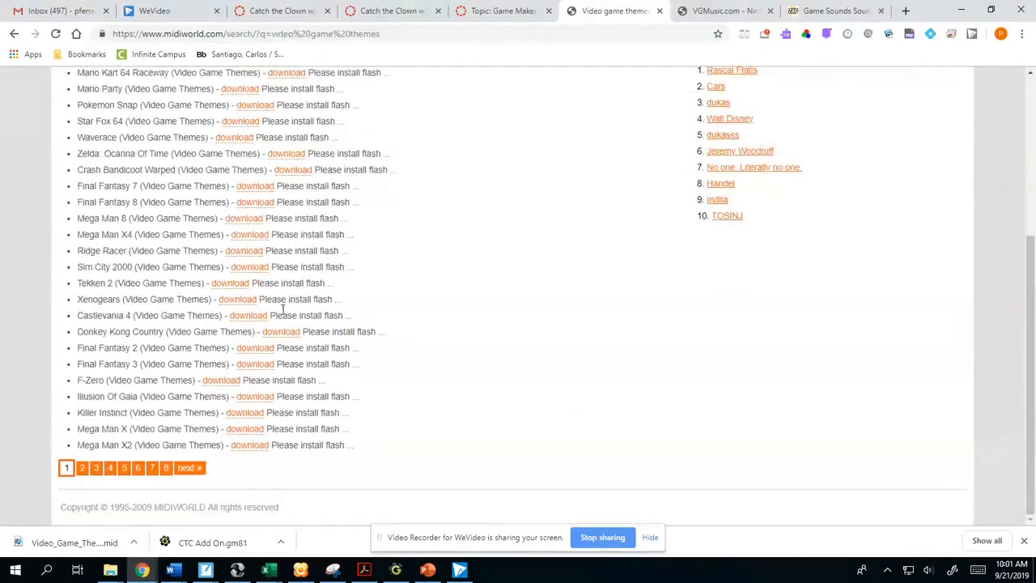
{"action": "left_click", "coordinate": [250, 414]}
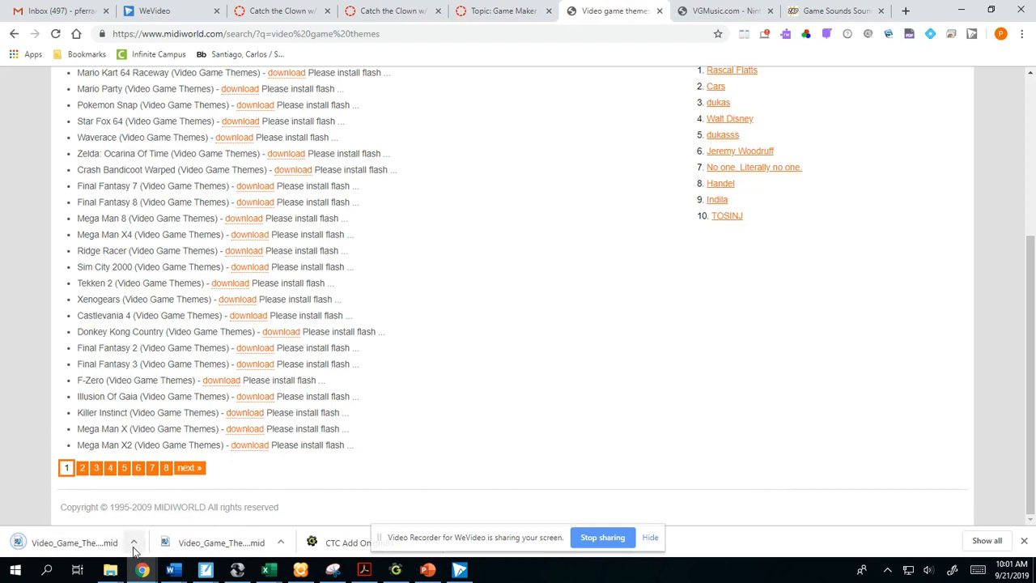
- Show the download in its folder and copy Video_Game_Themes_-_Killer_Instinct into the Catch the Clown folder in Documents
{"action": "left_click", "coordinate": [134, 542]}
{"action": "left_click", "coordinate": [162, 495]}
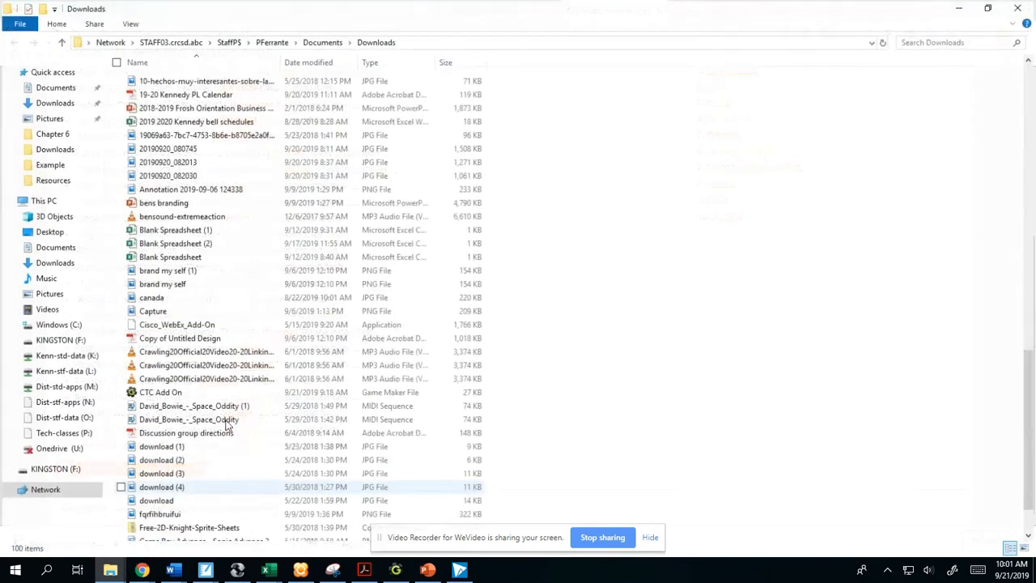
{"action": "right_click", "coordinate": [205, 541]}
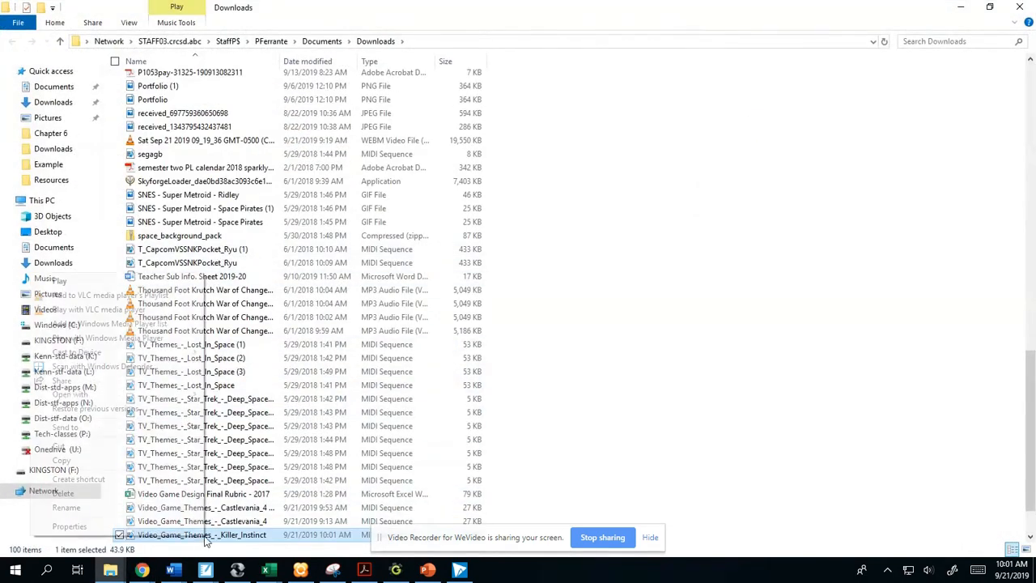
{"action": "left_click", "coordinate": [103, 460]}
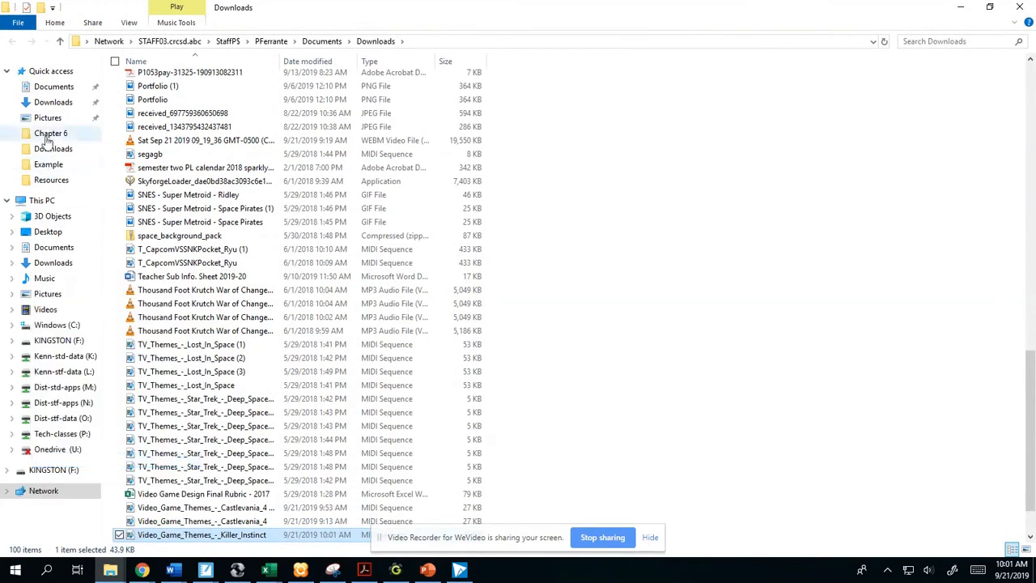
{"action": "left_click", "coordinate": [61, 90]}
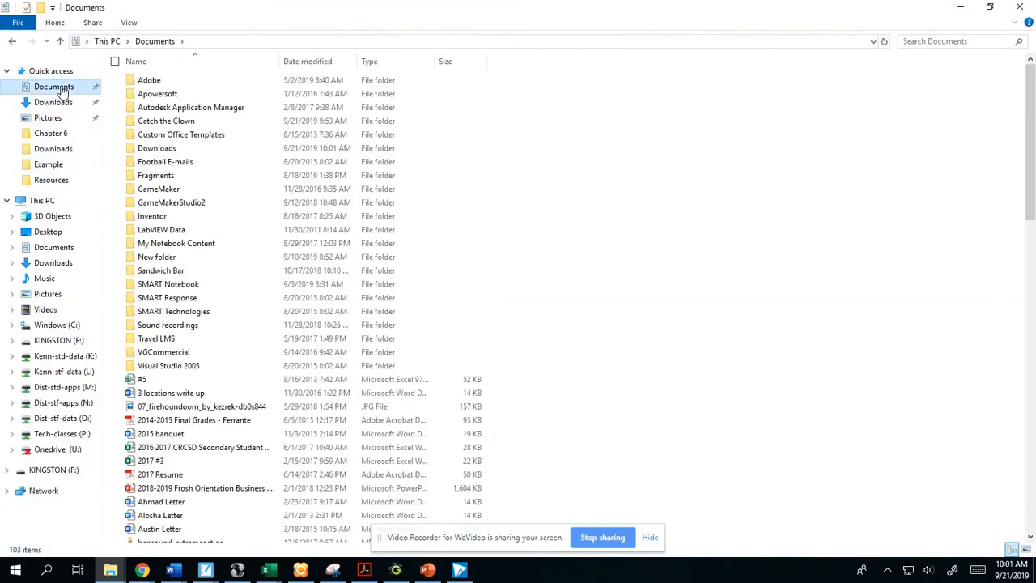
{"action": "double_click", "coordinate": [176, 121]}
{"action": "right_click", "coordinate": [186, 154]}
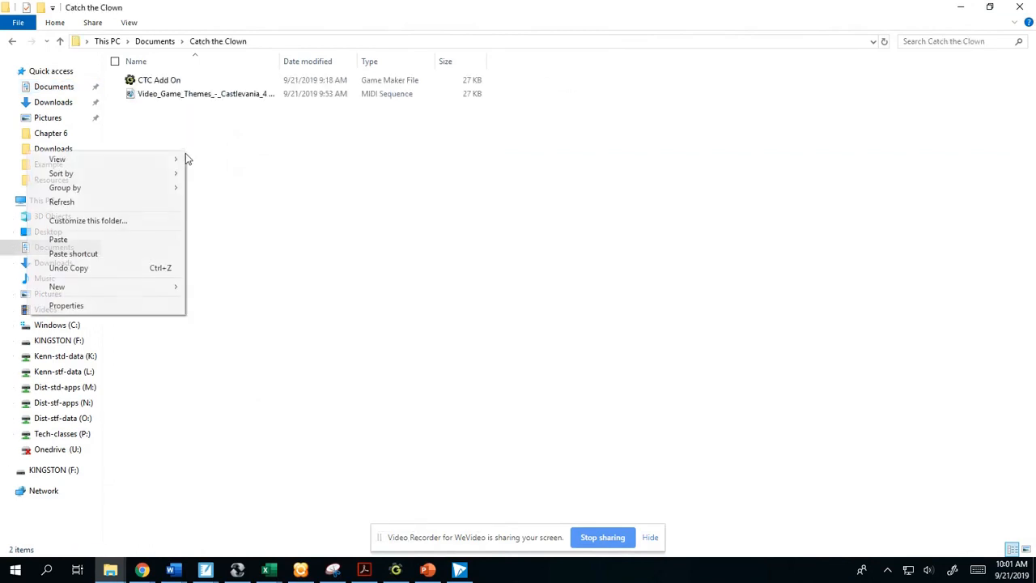
{"action": "left_click", "coordinate": [87, 243]}
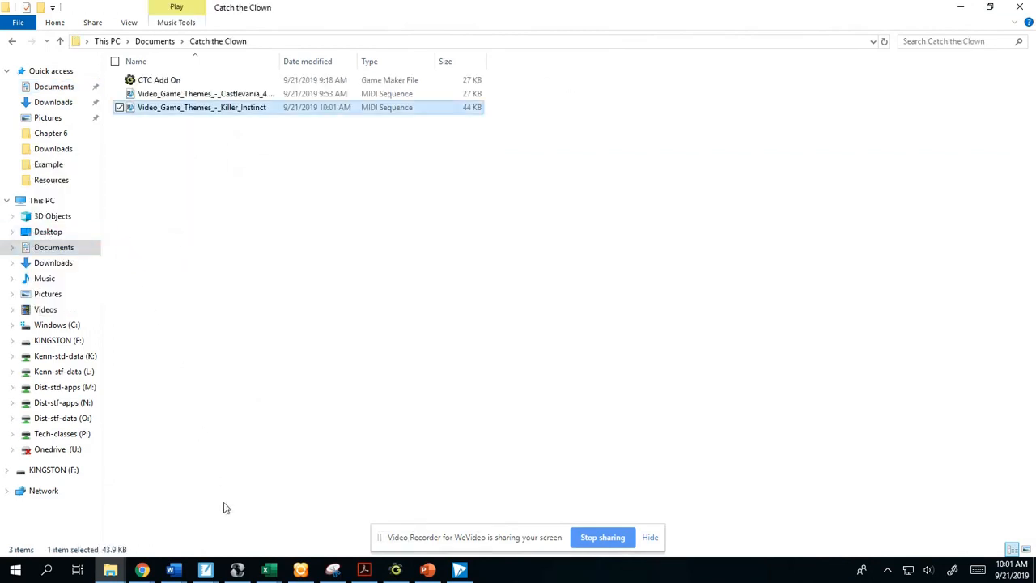
- Switch to GameMaker, duplicate snd_music_2 as snd_music_3 and load the Video_Game_Themes_-_Killer_Instinct file into it
{"action": "left_click", "coordinate": [142, 570]}
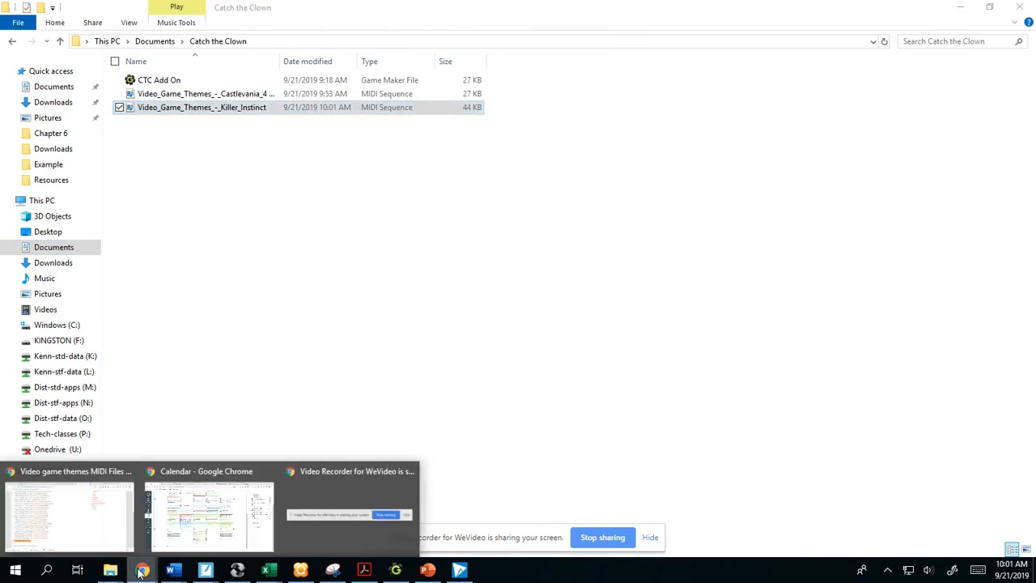
{"action": "left_click", "coordinate": [395, 570]}
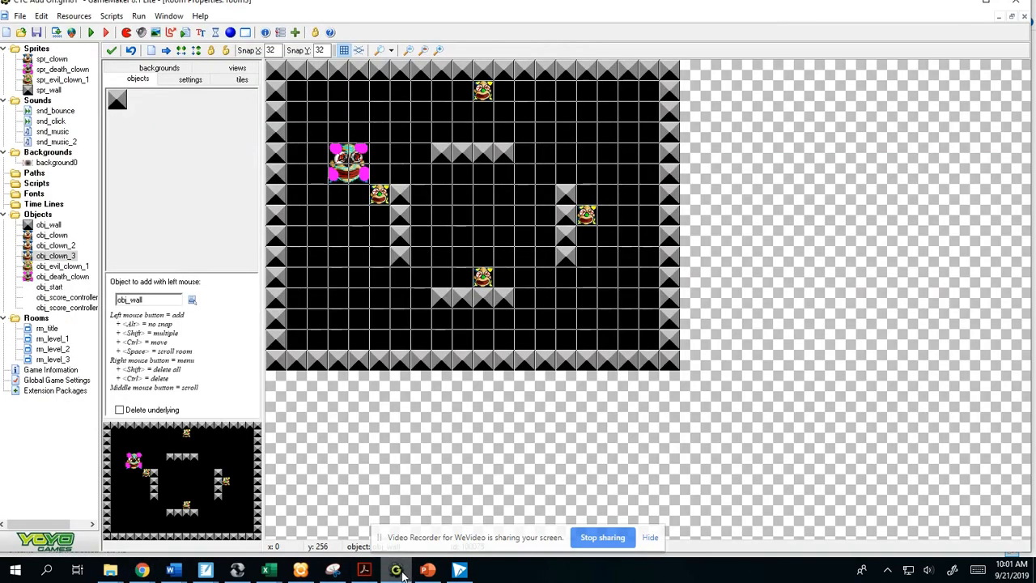
{"action": "right_click", "coordinate": [64, 143]}
{"action": "left_click", "coordinate": [96, 168]}
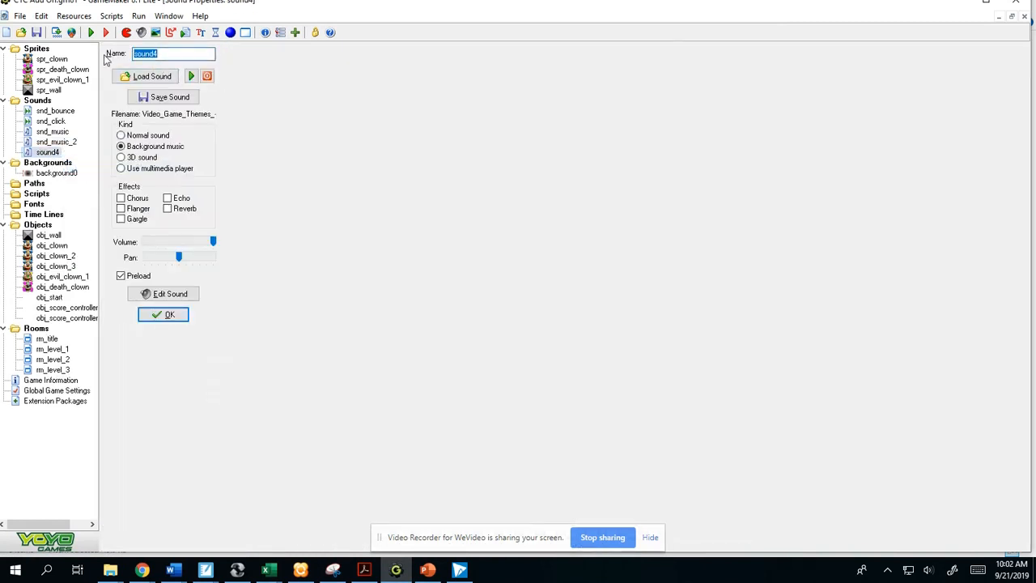
{"action": "type", "text": "snd_music_3"}
{"action": "left_click", "coordinate": [165, 77]}
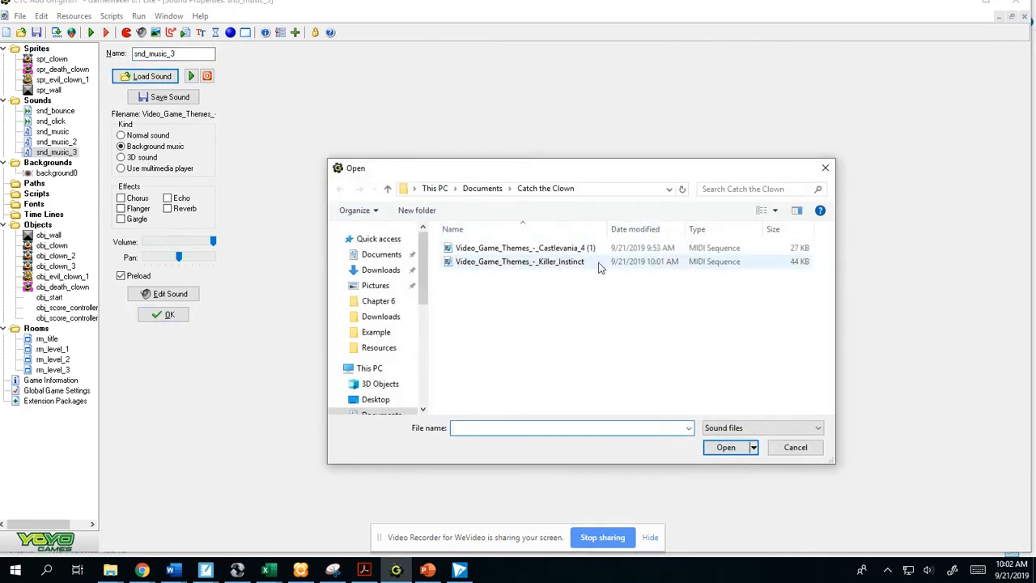
{"action": "double_click", "coordinate": [582, 264]}
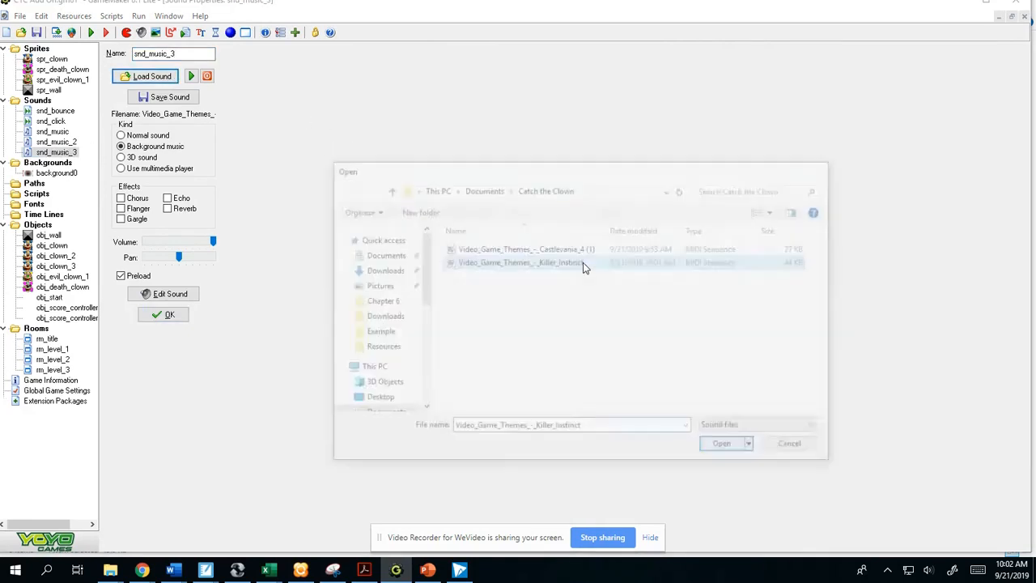
- Change the Play Sound action in obj_clown_3's Create event to snd_music_3
{"action": "left_click", "coordinate": [62, 268]}
{"action": "double_click", "coordinate": [63, 270]}
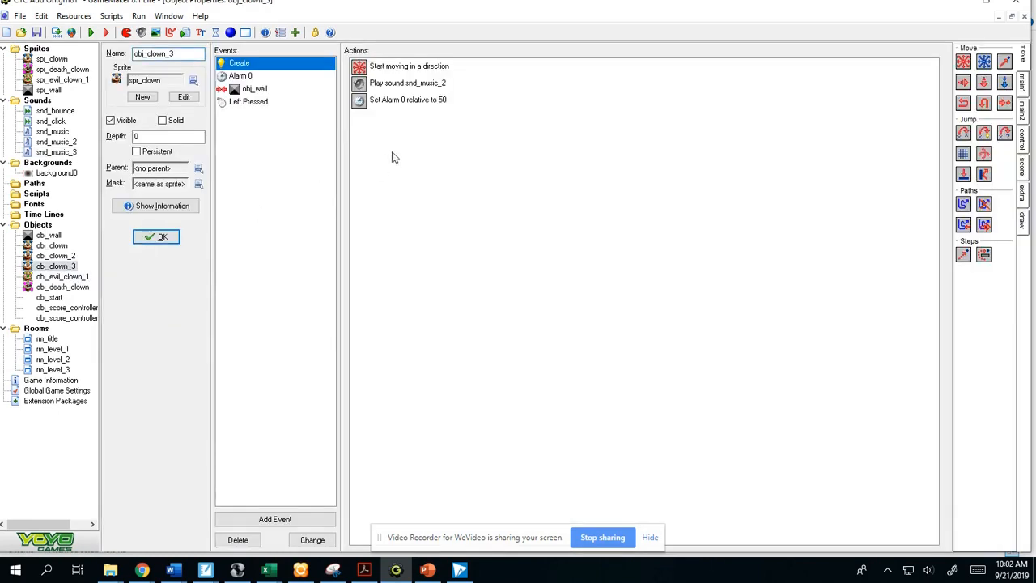
{"action": "right_click", "coordinate": [434, 84]}
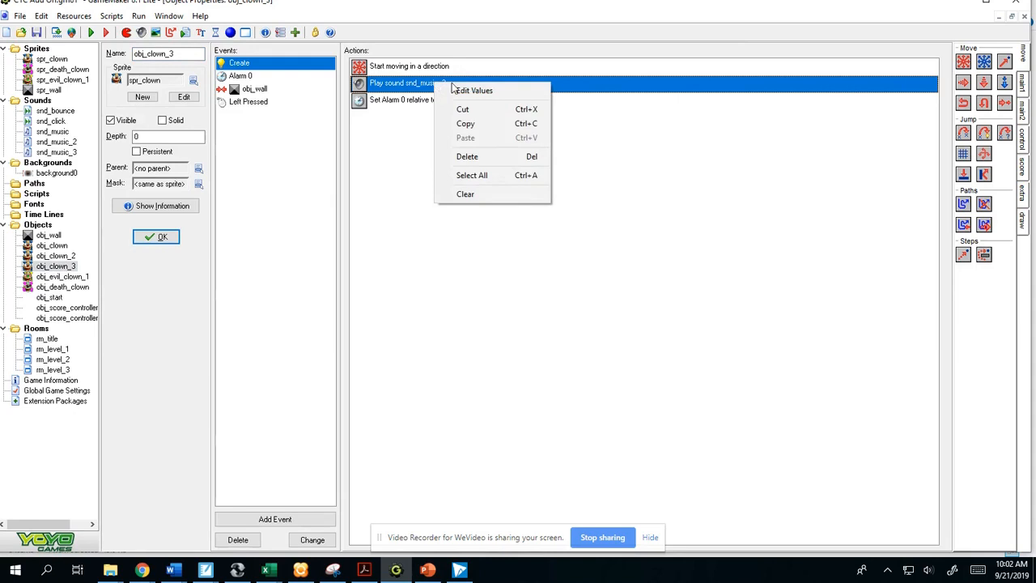
{"action": "left_click", "coordinate": [469, 89]}
{"action": "left_click", "coordinate": [599, 257]}
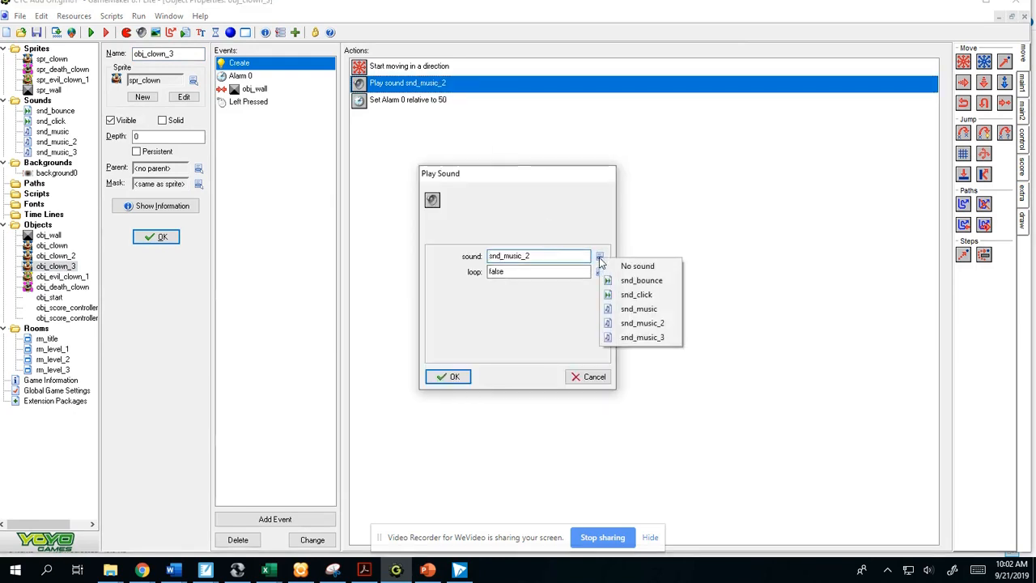
{"action": "left_click", "coordinate": [642, 337]}
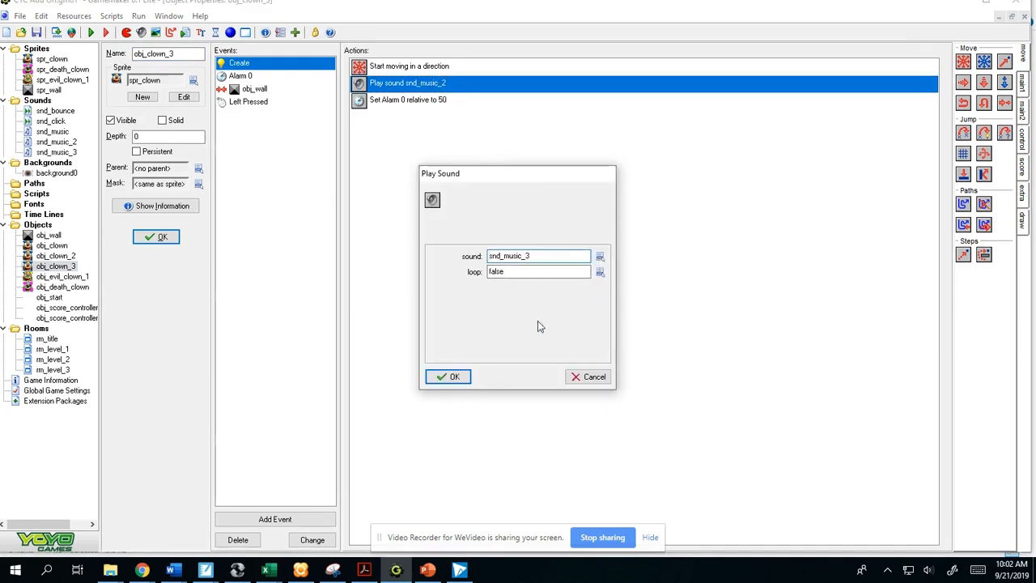
{"action": "left_click", "coordinate": [452, 377]}
- Open rm_level_3 and place one obj_clown_3 in the middle of the room, one cell above the lower central evil clown's neighbouring cell
{"action": "double_click", "coordinate": [54, 369]}
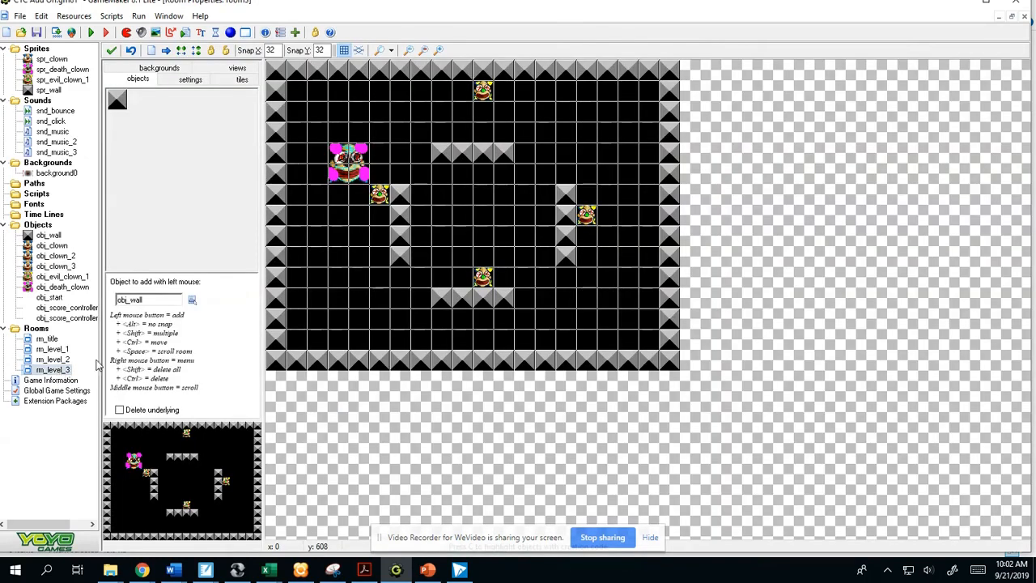
{"action": "left_click", "coordinate": [189, 177]}
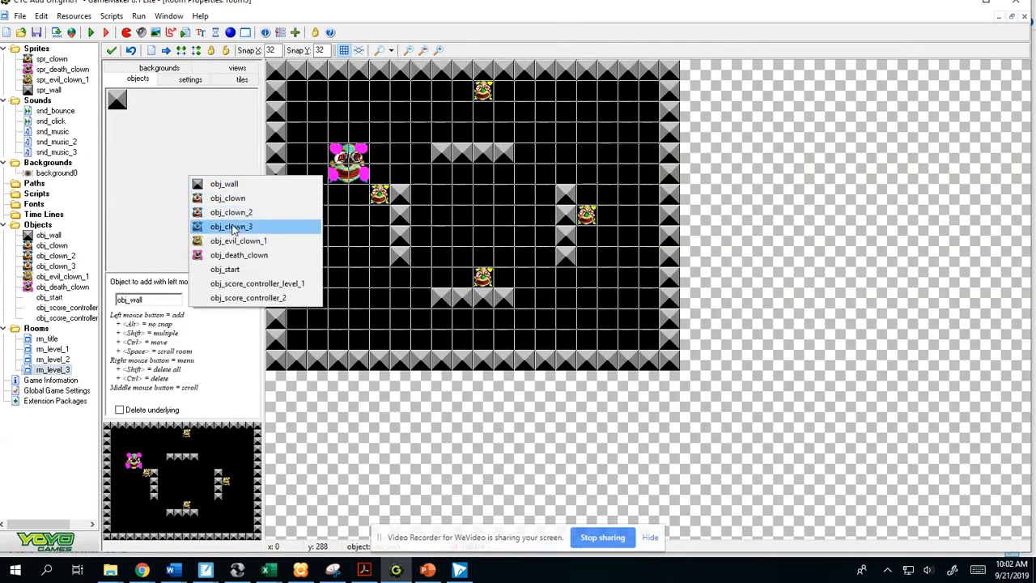
{"action": "left_click", "coordinate": [233, 226]}
{"action": "left_click", "coordinate": [482, 235]}
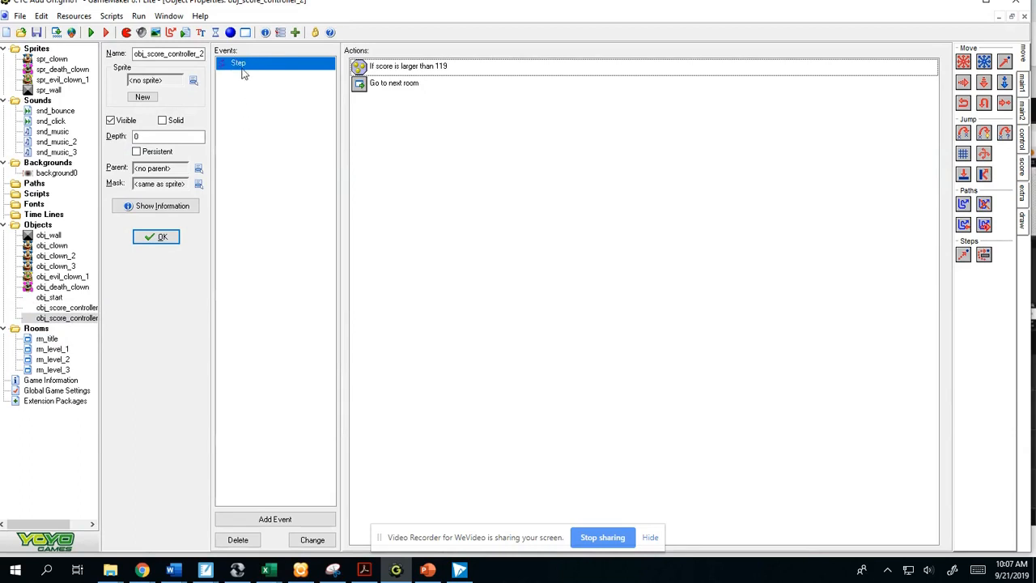
- Review the finished layouts of the level rooms and look at the Game Information text
{"action": "double_click", "coordinate": [59, 349]}
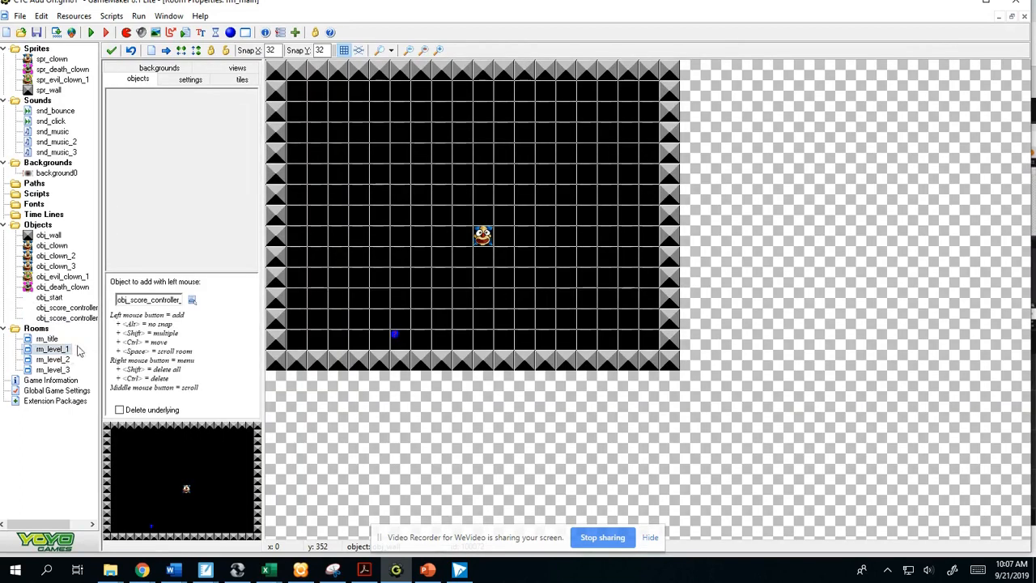
{"action": "double_click", "coordinate": [60, 370]}
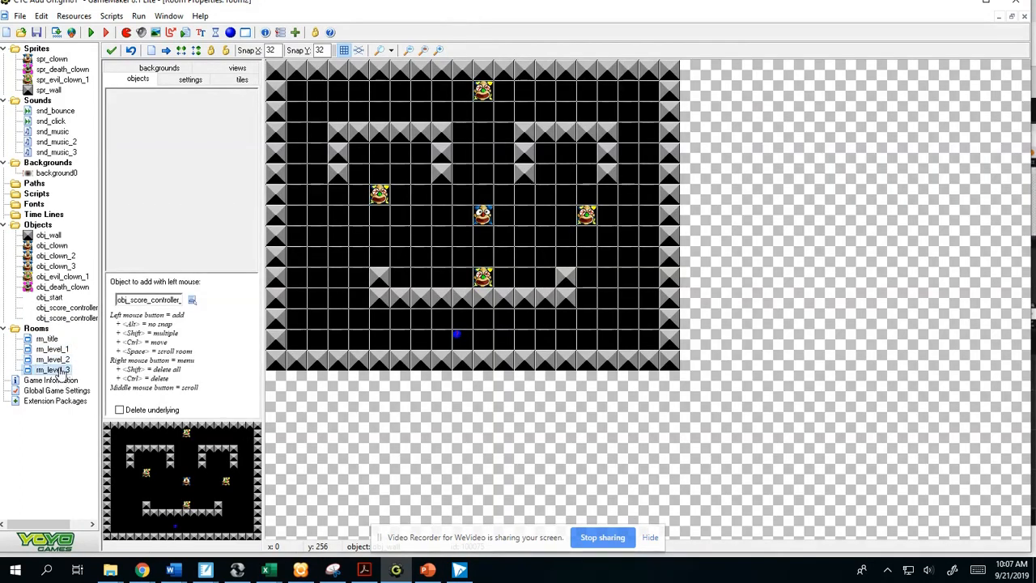
{"action": "double_click", "coordinate": [61, 371]}
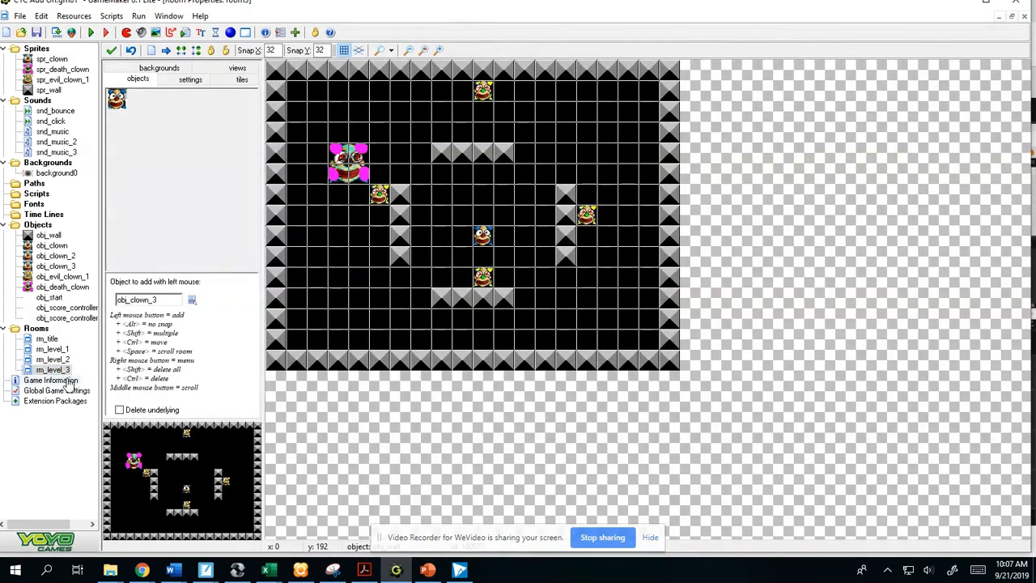
{"action": "double_click", "coordinate": [69, 379]}
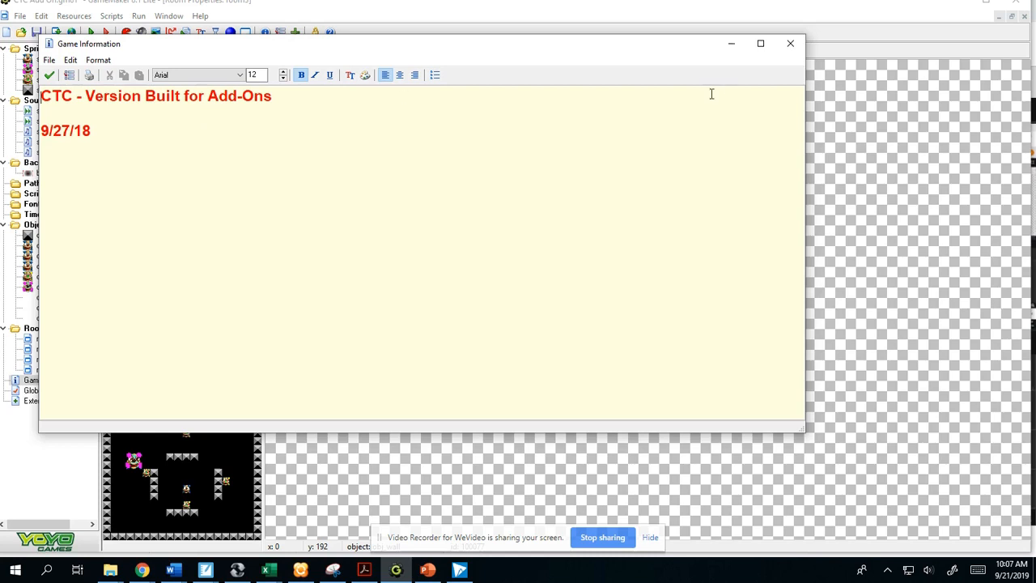
{"action": "left_click", "coordinate": [732, 46]}
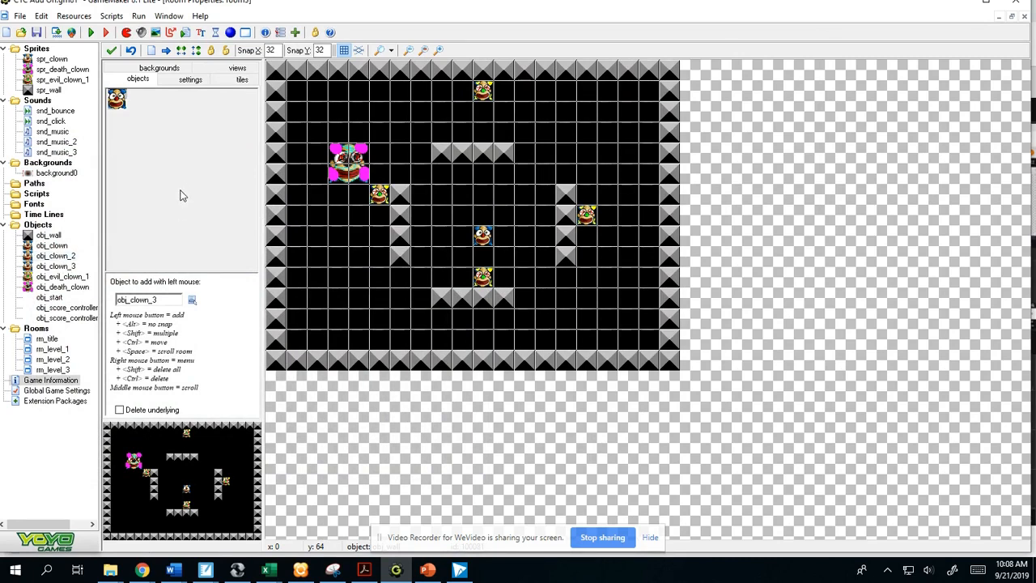
{"action": "left_click", "coordinate": [602, 538]}
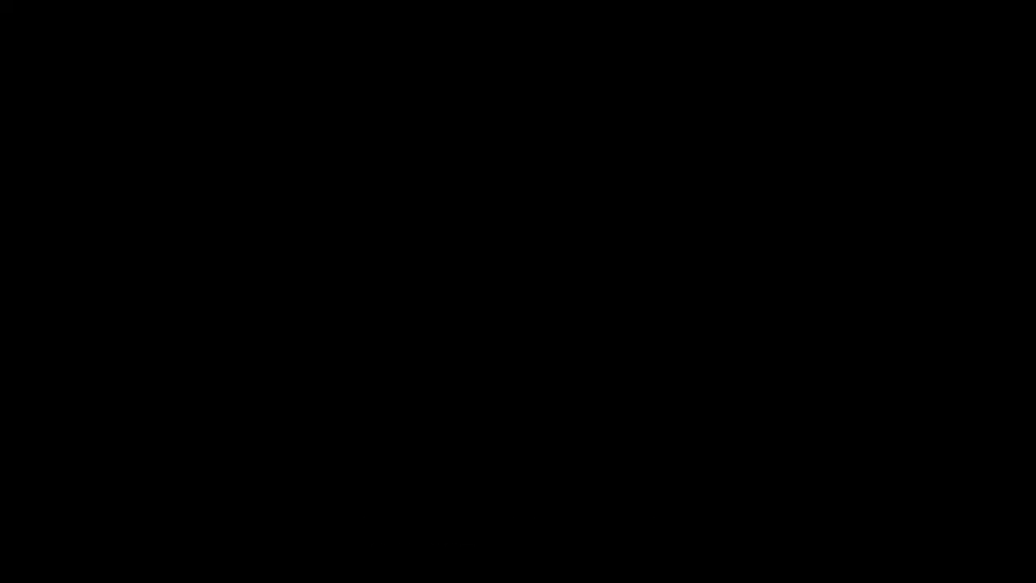